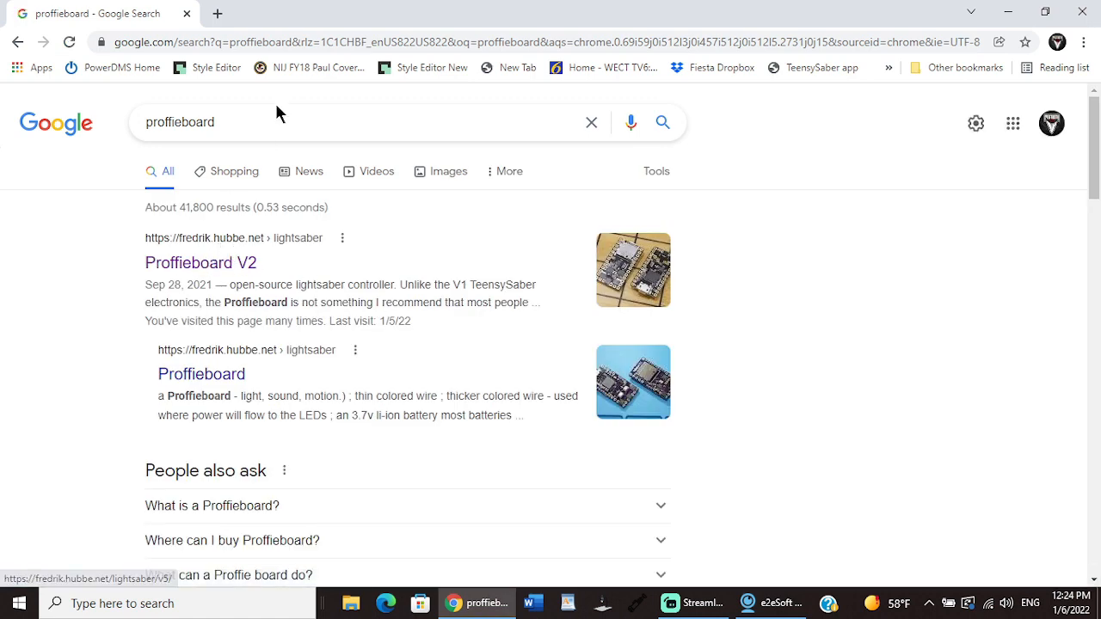
Step: Download ProffieOS version 6.3 from the software page linked on the Proffieboard V2 site
{"action": "left_click", "coordinate": [206, 262]}
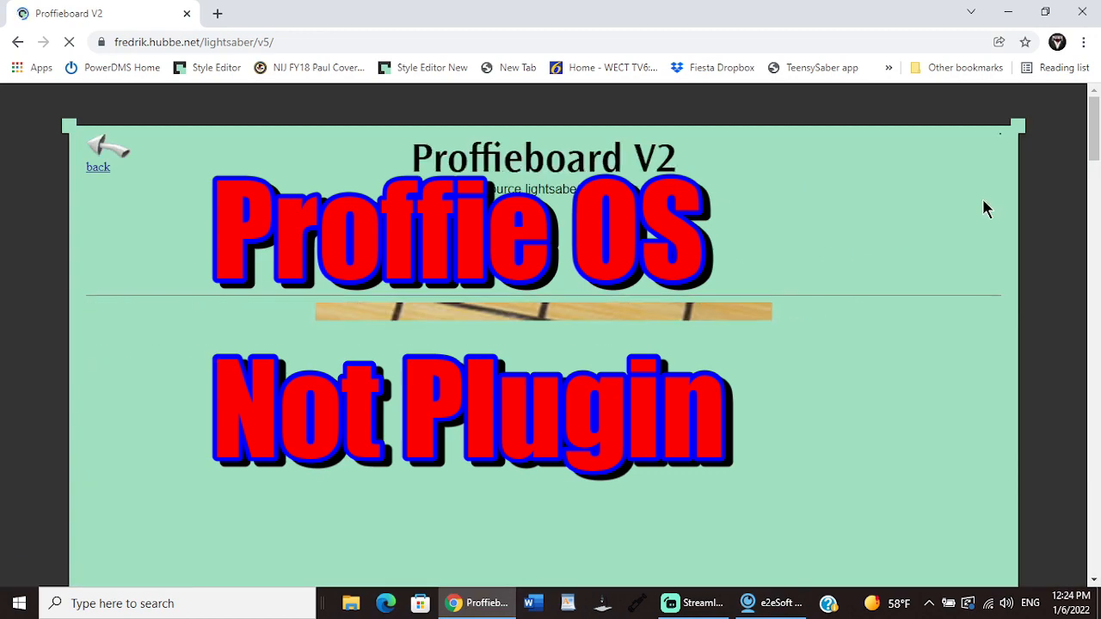
{"action": "scroll", "coordinate": [550, 335], "scroll_direction": "down", "scroll_amount": 6}
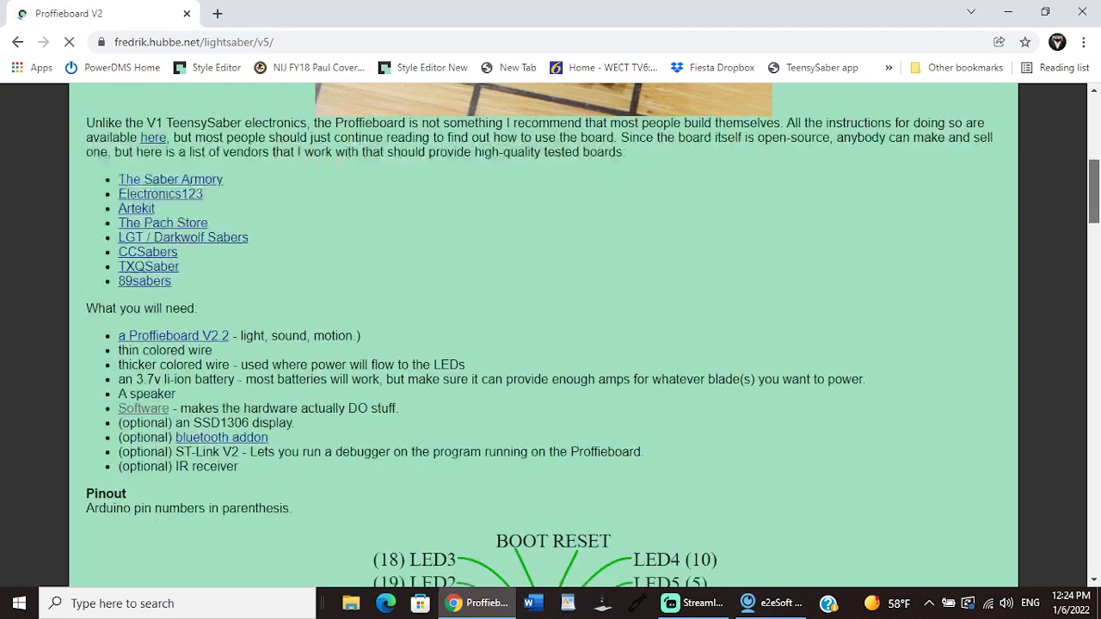
{"action": "scroll", "coordinate": [550, 336], "scroll_direction": "down", "scroll_amount": 1}
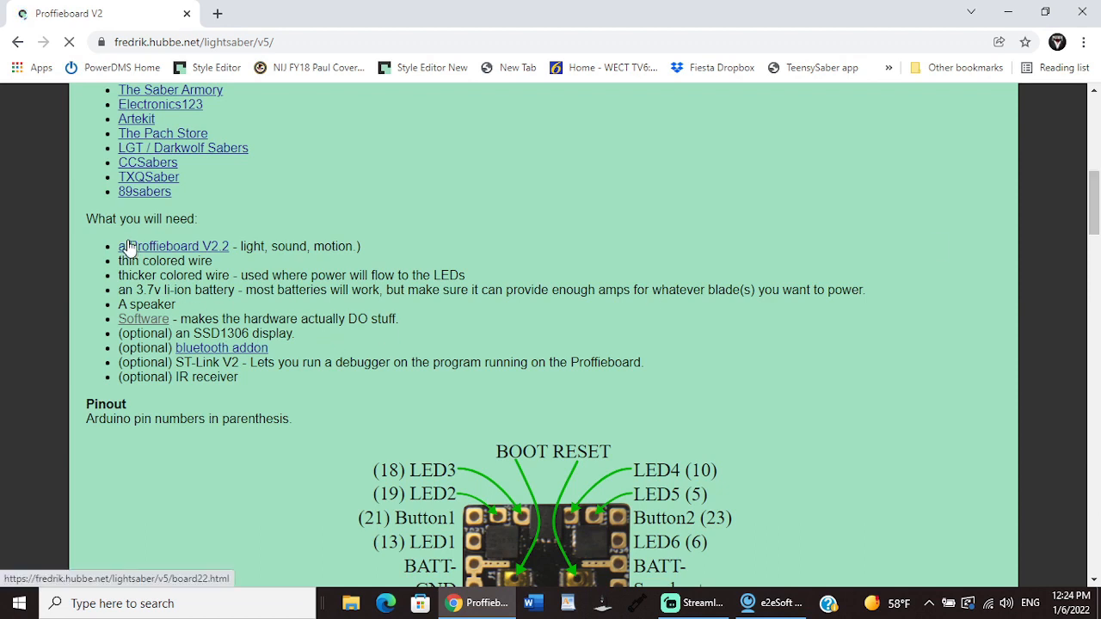
{"action": "left_click", "coordinate": [144, 320]}
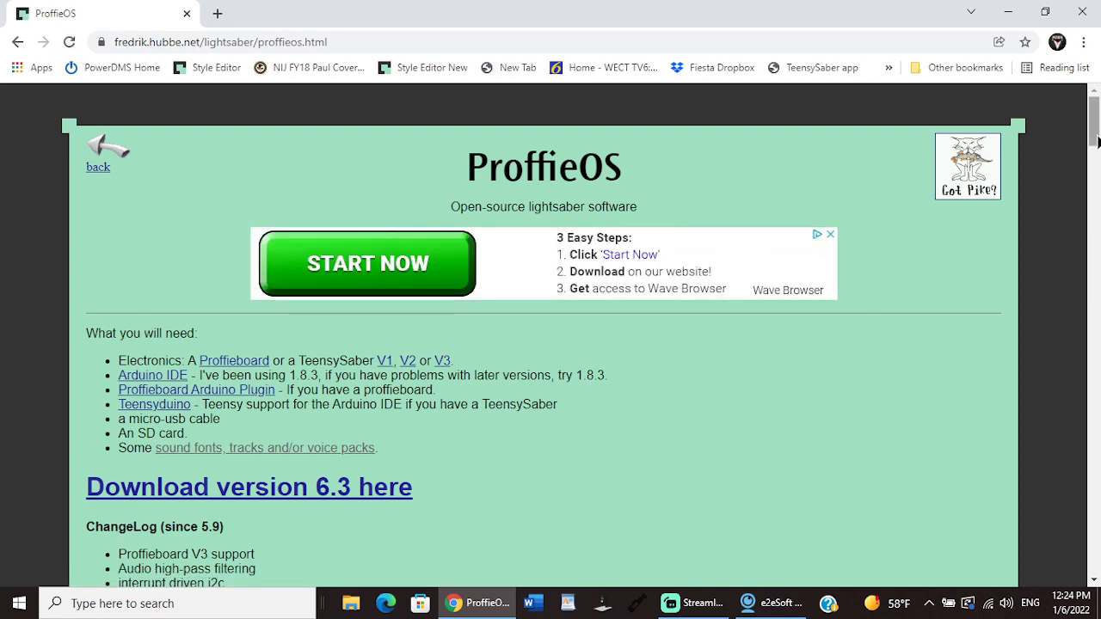
{"action": "scroll", "coordinate": [1096, 142], "scroll_direction": "down", "scroll_amount": 3}
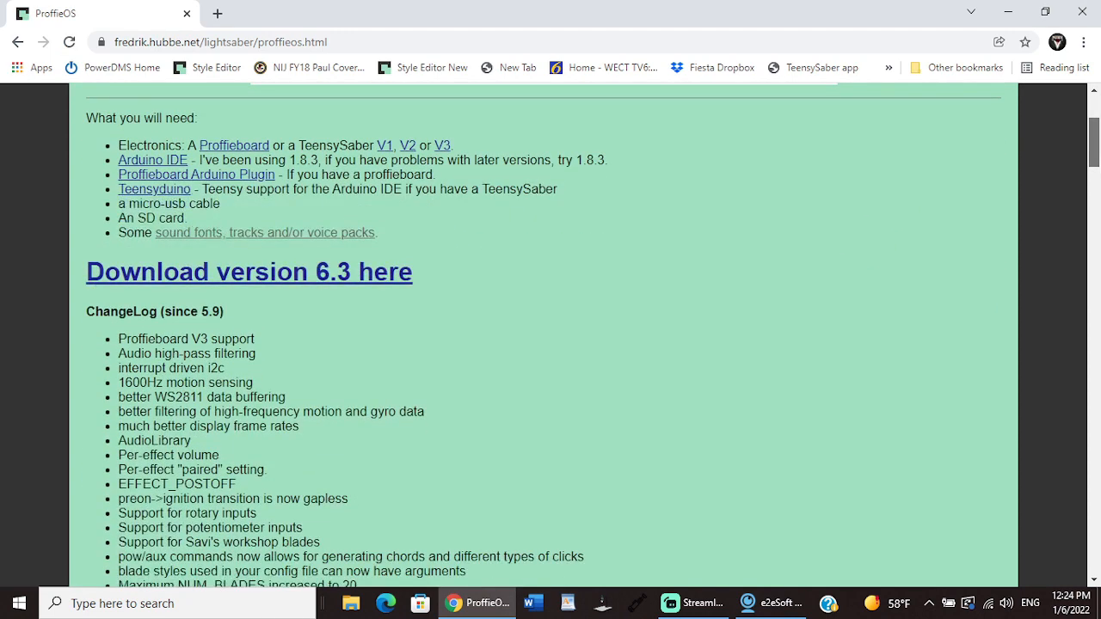
{"action": "left_click", "coordinate": [300, 284]}
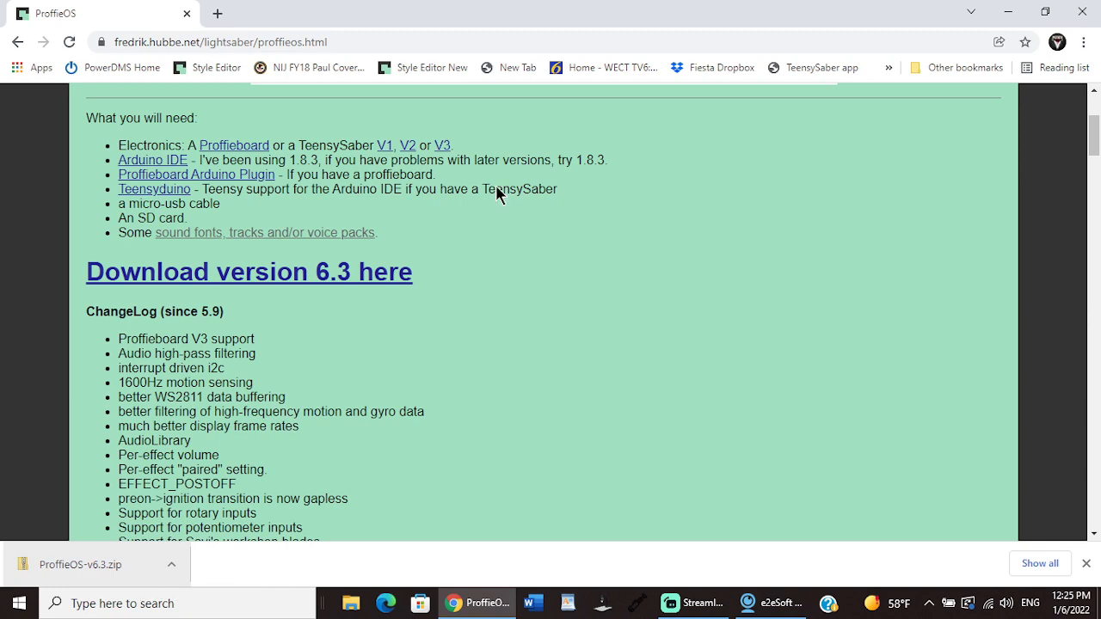
Step: Extract the ProffieOS v6.3 zip on the desktop to a ProffieOS-v6.3 folder there and close the folder's window
{"action": "left_click", "coordinate": [1008, 10]}
{"action": "left_click", "coordinate": [936, 265]}
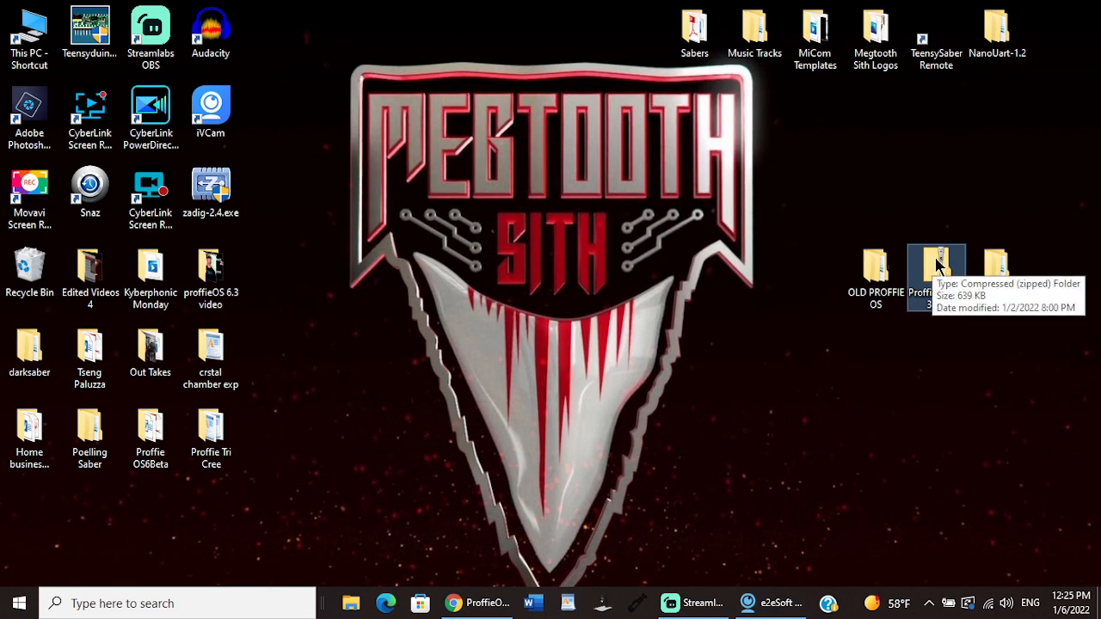
{"action": "right_click", "coordinate": [937, 266]}
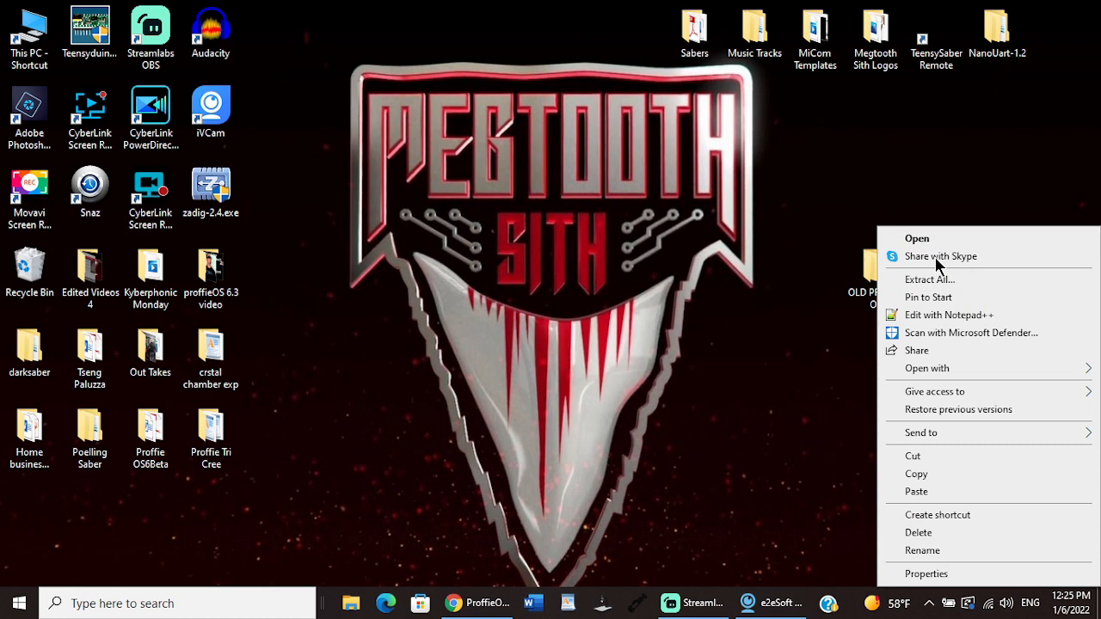
{"action": "left_click", "coordinate": [939, 284]}
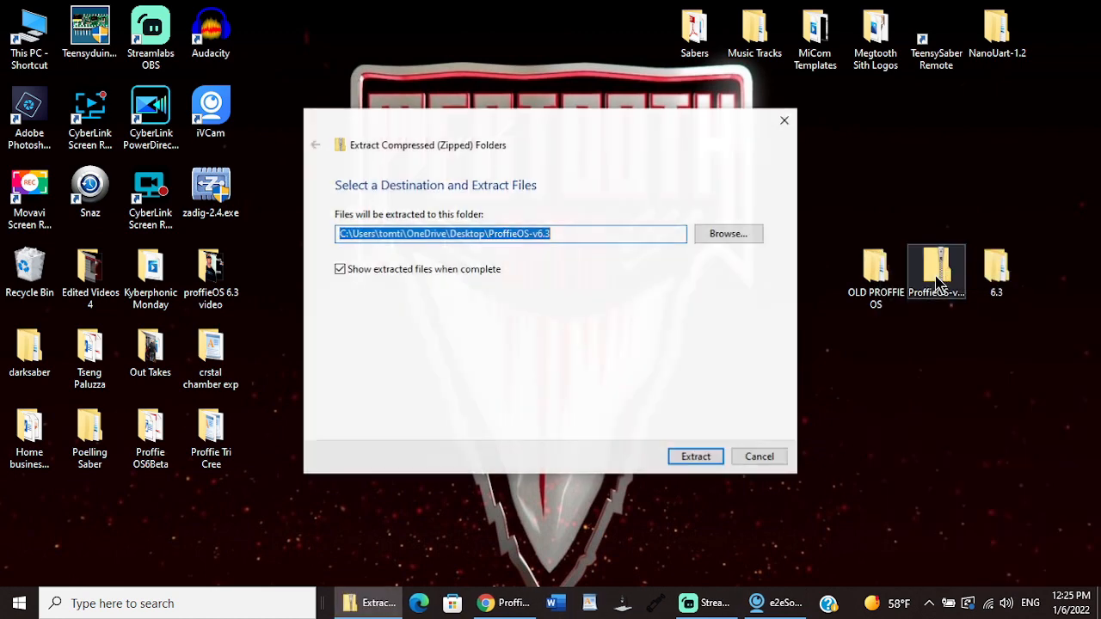
{"action": "left_click", "coordinate": [686, 460]}
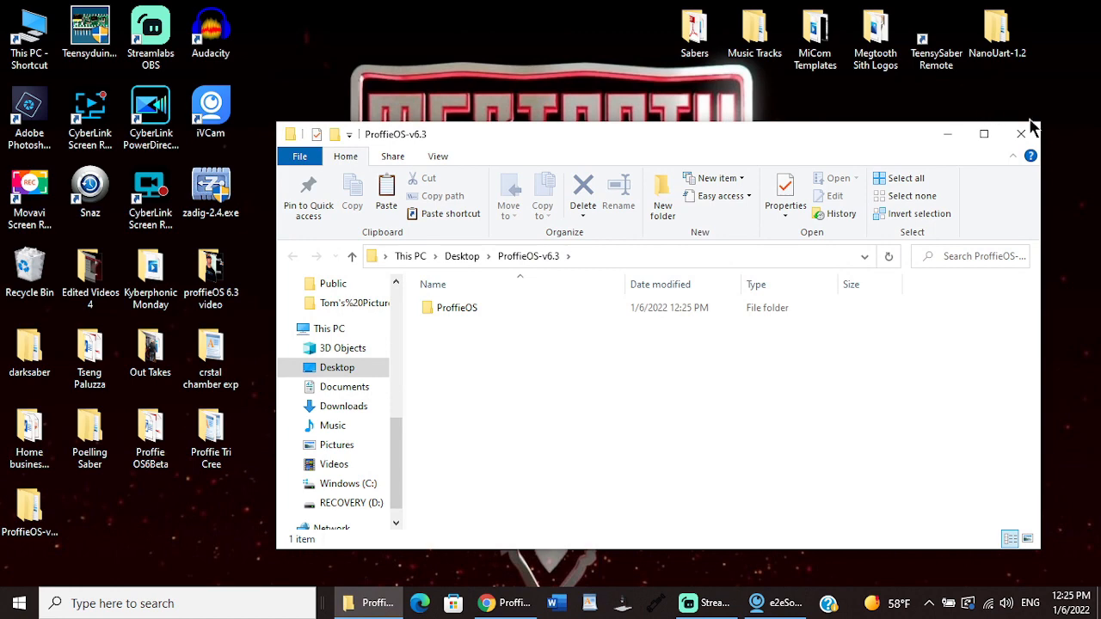
{"action": "left_click", "coordinate": [1021, 133]}
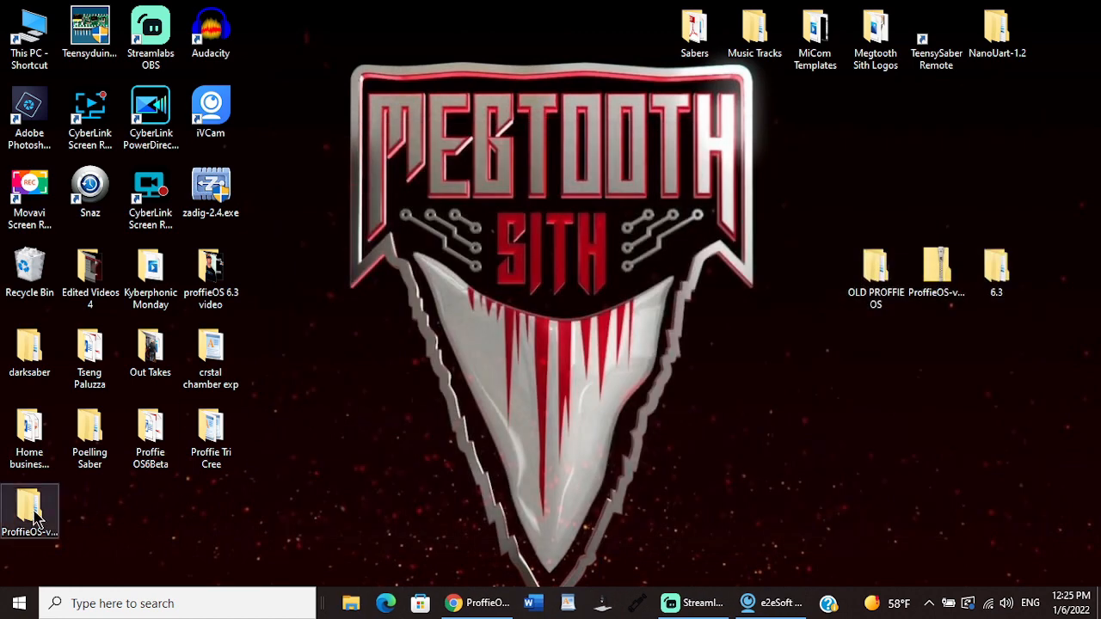
Step: Move the extracted ProffieOS-v6.3 folder to an empty area of the desktop and rename it 6.3x
{"action": "left_click_drag", "start_coordinate": [33, 513], "coordinate": [602, 302]}
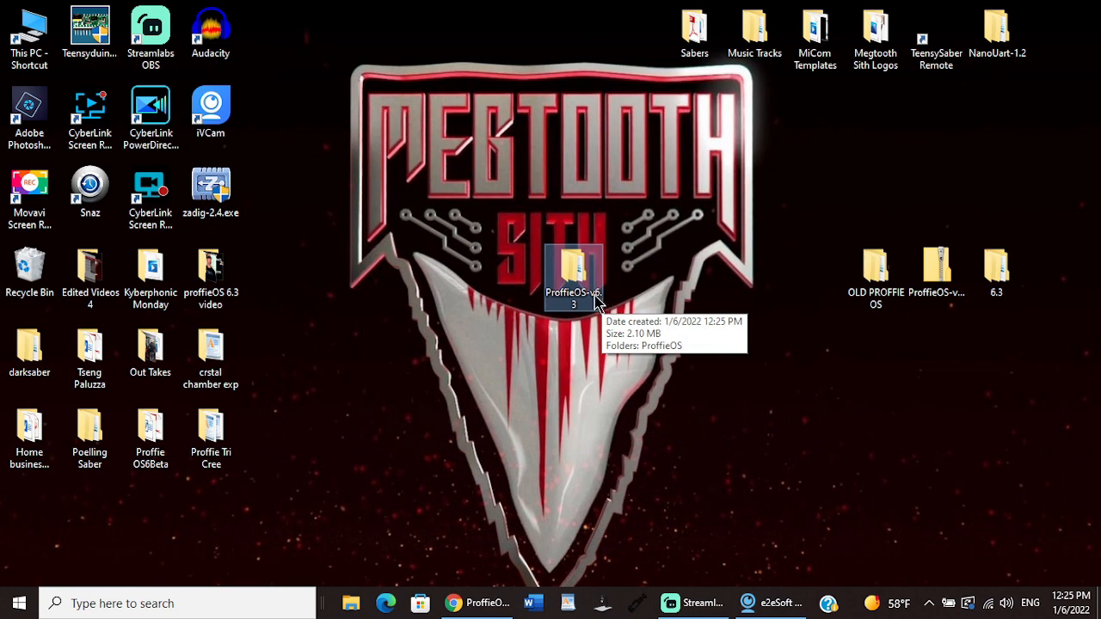
{"action": "right_click", "coordinate": [595, 297]}
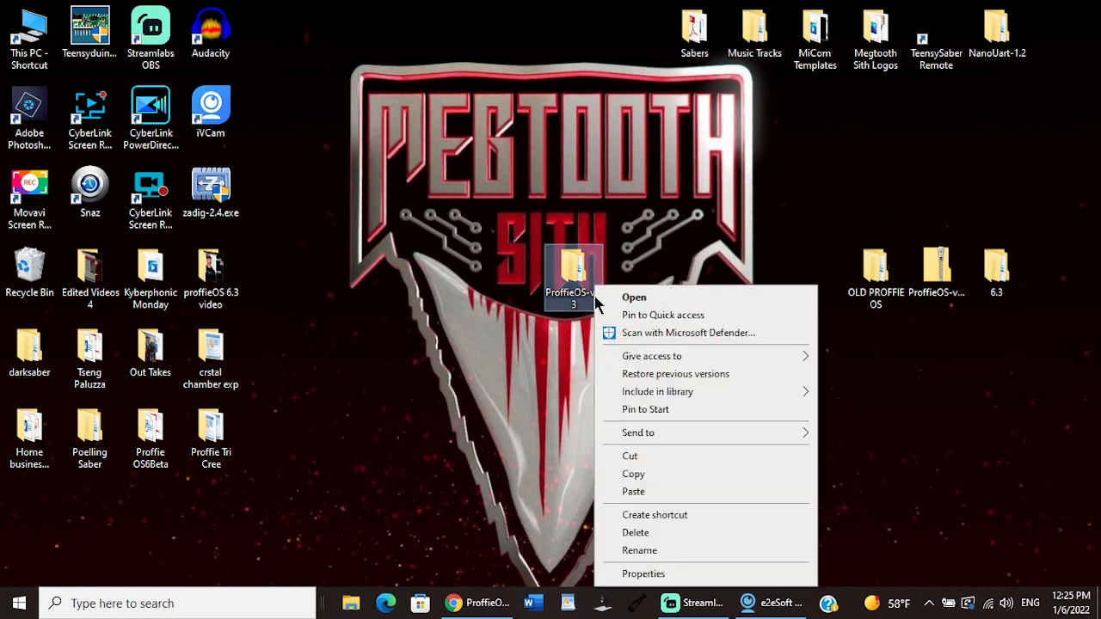
{"action": "left_click", "coordinate": [648, 553]}
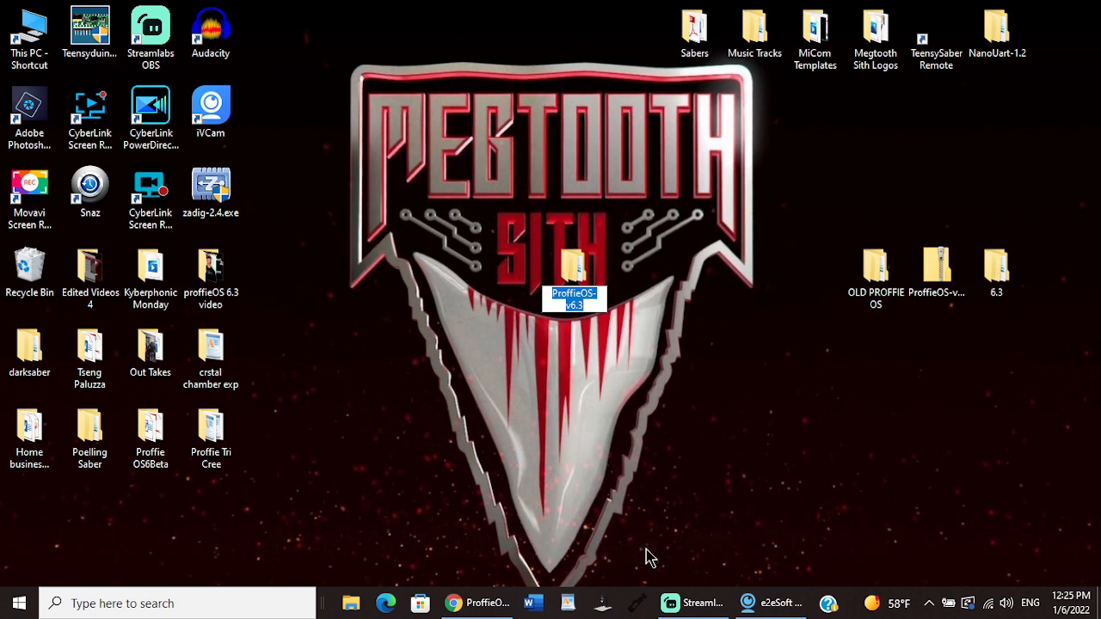
{"action": "type", "text": "6.3x"}
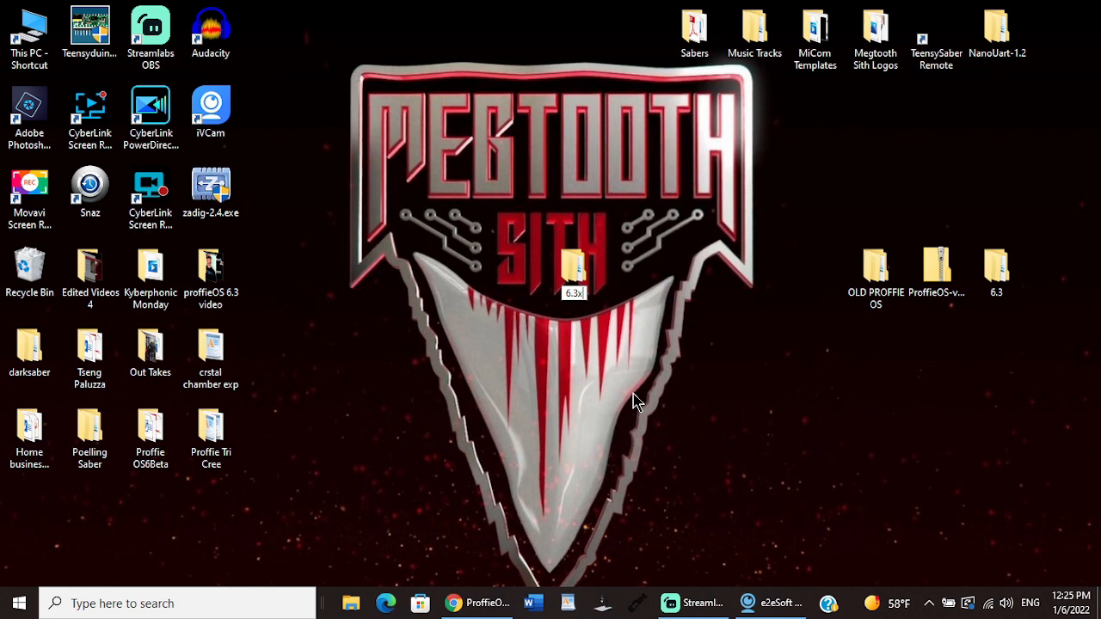
{"action": "key", "text": "Return"}
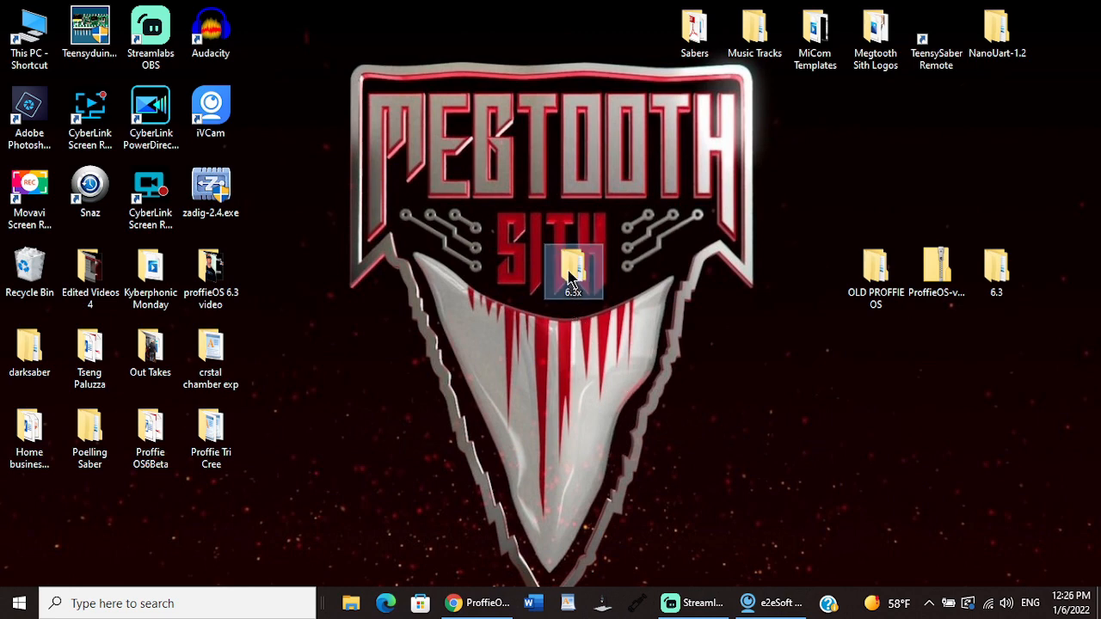
Step: Place the 6.3x folder beside the OLD PROFFIE OS folder on the desktop, and send it to the Recycle Bin
{"action": "left_click_drag", "start_coordinate": [567, 280], "coordinate": [820, 284]}
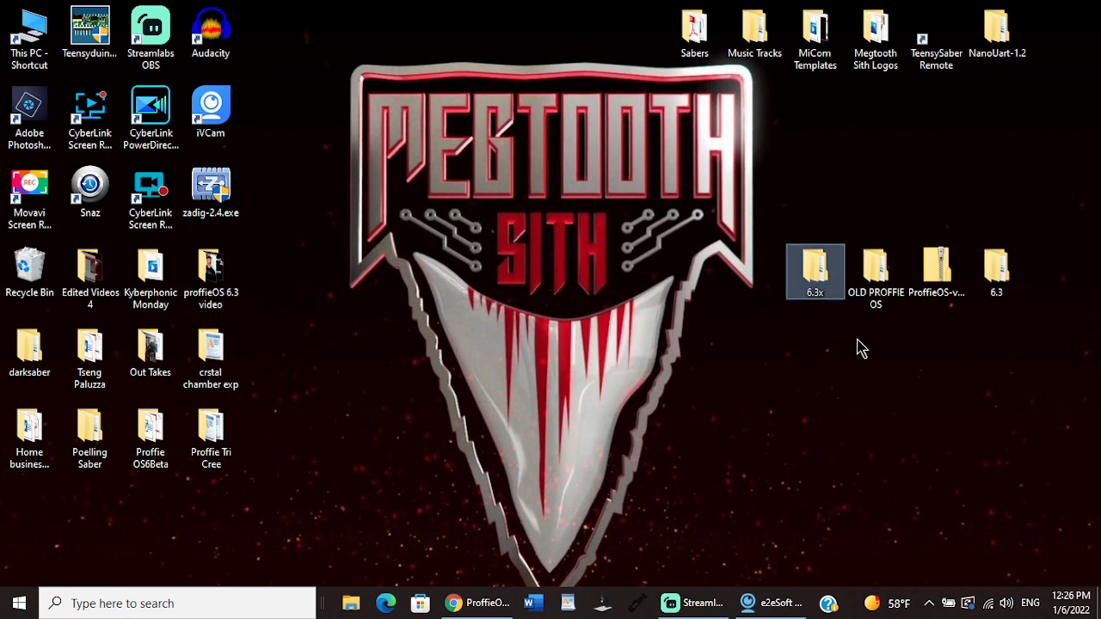
{"action": "left_click_drag", "start_coordinate": [821, 267], "coordinate": [32, 269]}
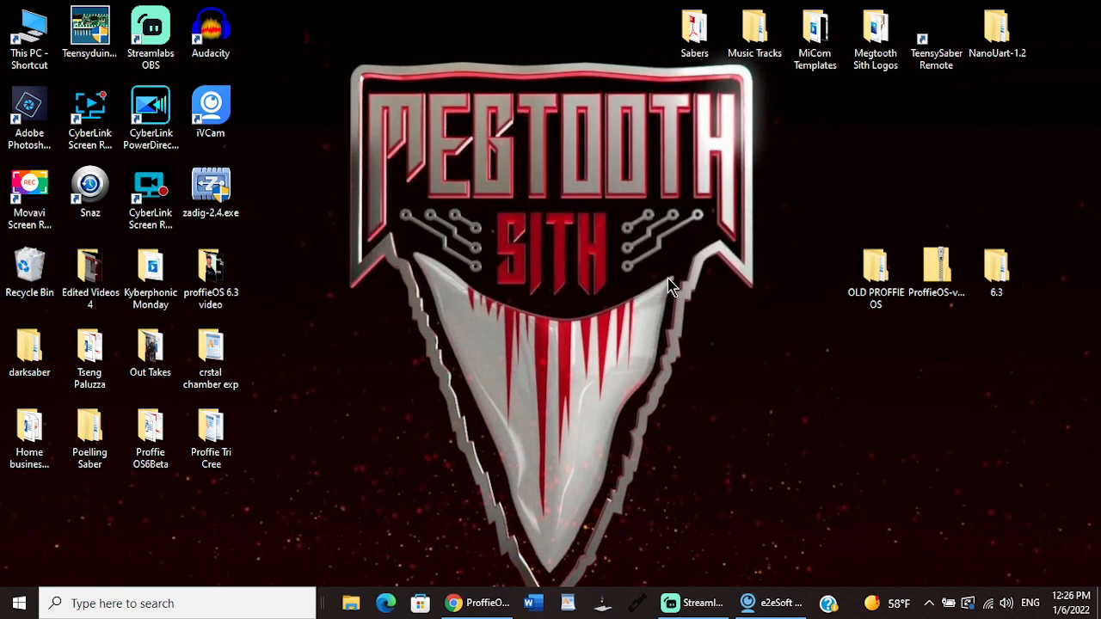
Step: Open ProffieOS.ino from the ProffieOS folder inside the desktop's 6.3 folder in Arduino, and close the file window
{"action": "double_click", "coordinate": [997, 282]}
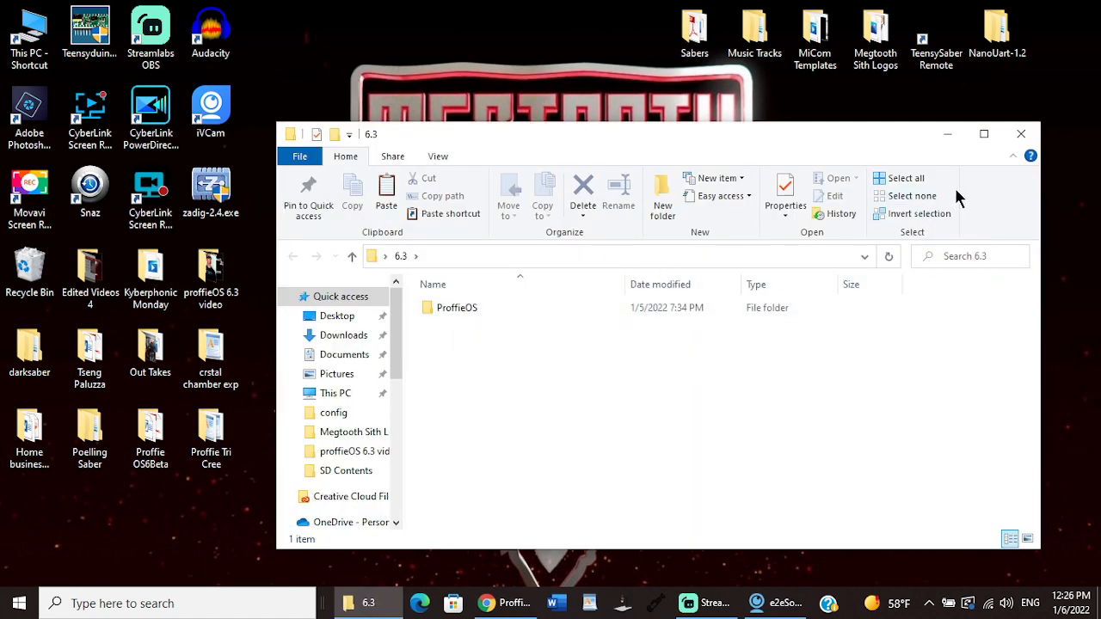
{"action": "left_click", "coordinate": [1020, 133]}
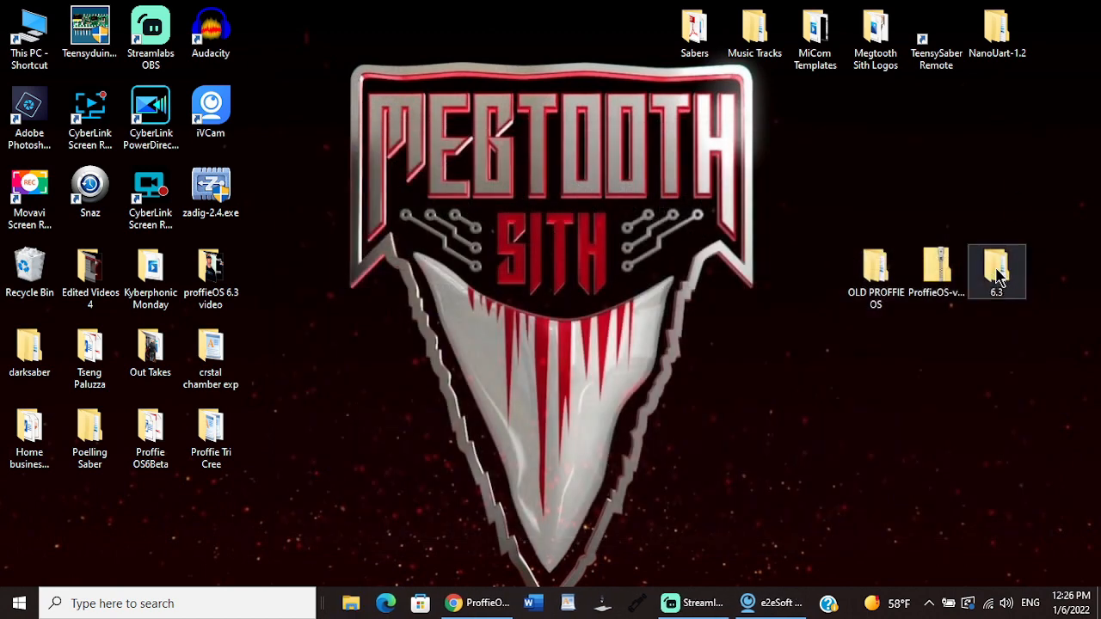
{"action": "double_click", "coordinate": [998, 276]}
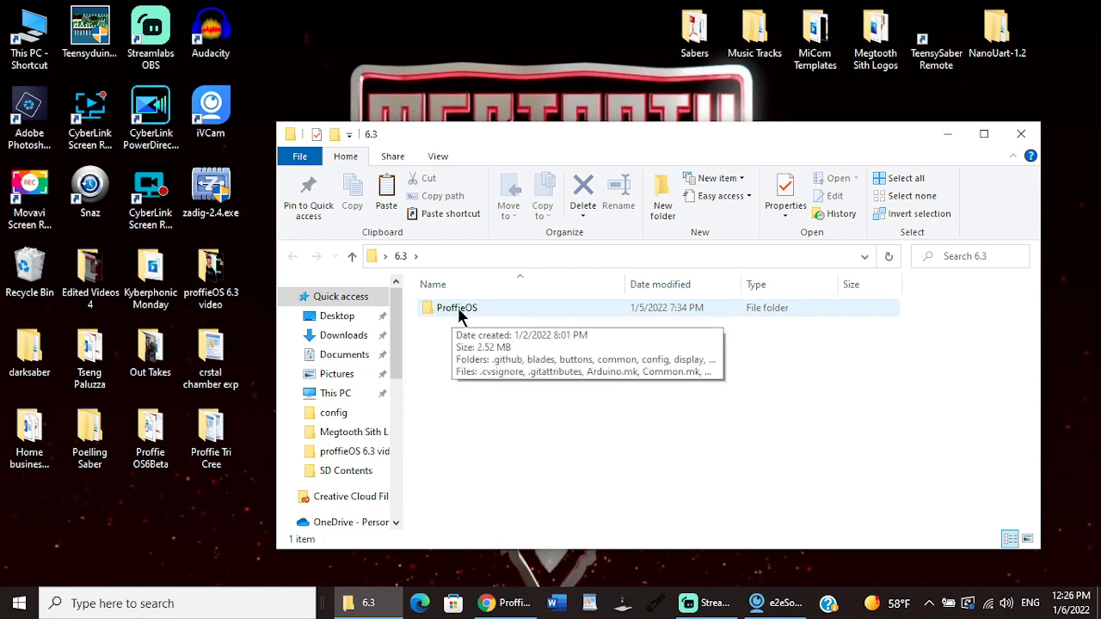
{"action": "double_click", "coordinate": [457, 309]}
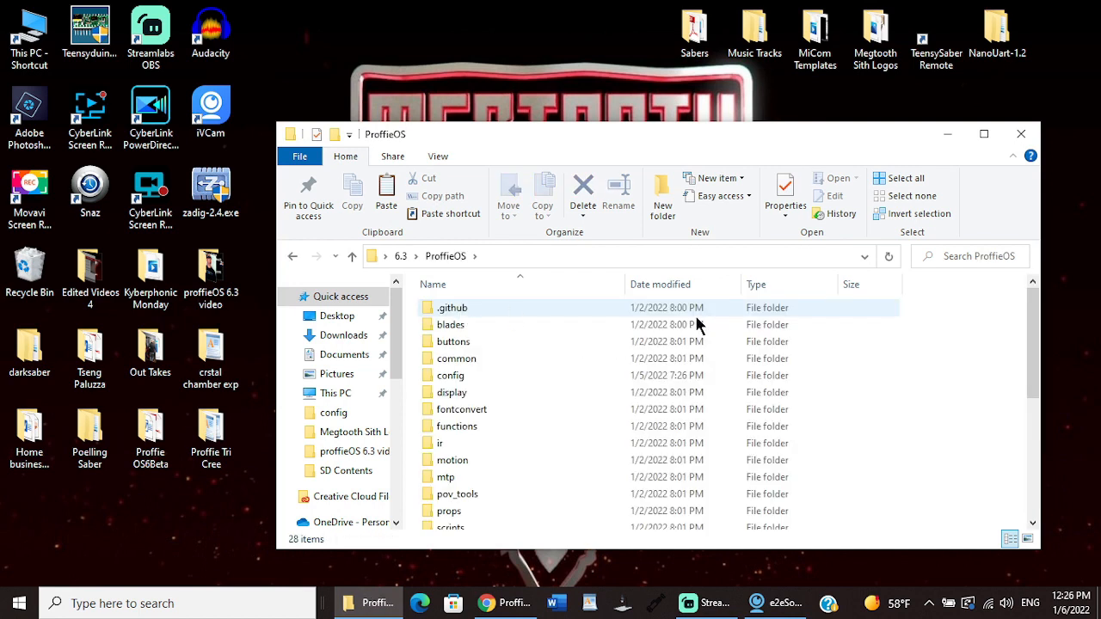
{"action": "left_click_drag", "start_coordinate": [1034, 337], "coordinate": [505, 513]}
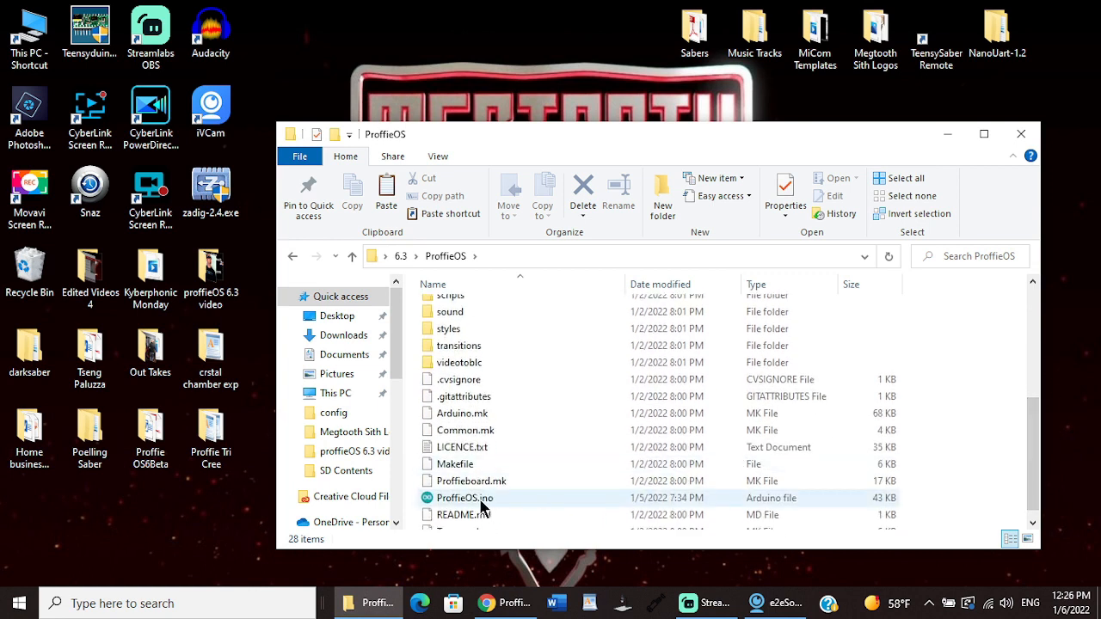
{"action": "double_click", "coordinate": [482, 499]}
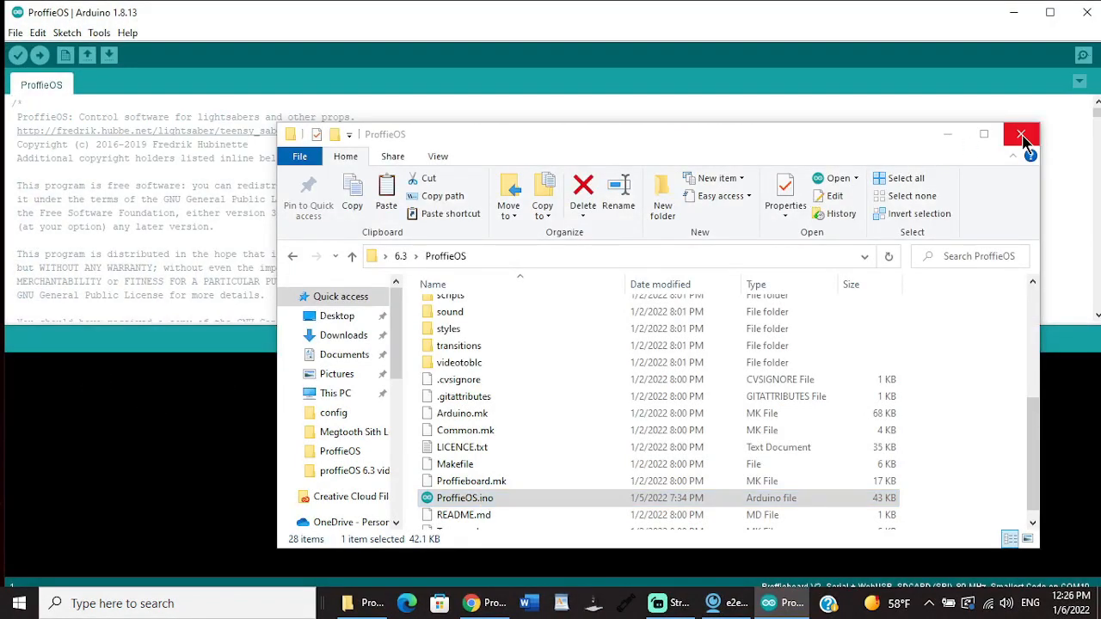
{"action": "left_click", "coordinate": [1022, 137]}
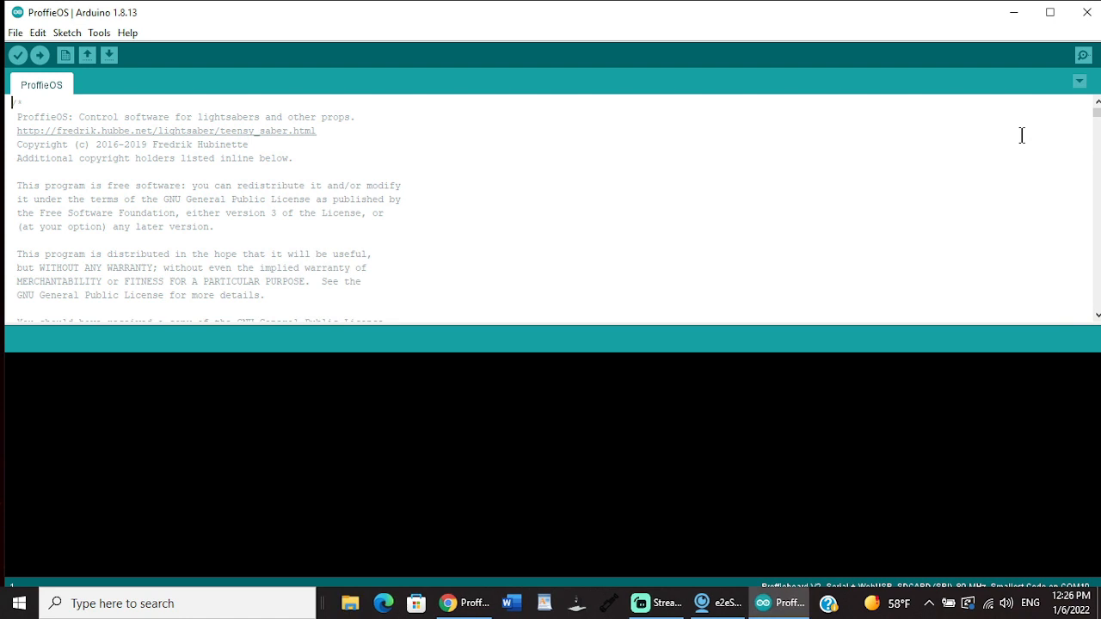
Step: Check the installed version of the Proffieboard Beta package in the Boards Manager, and close Arduino
{"action": "left_click", "coordinate": [99, 34]}
{"action": "mouse_move", "coordinate": [137, 192]}
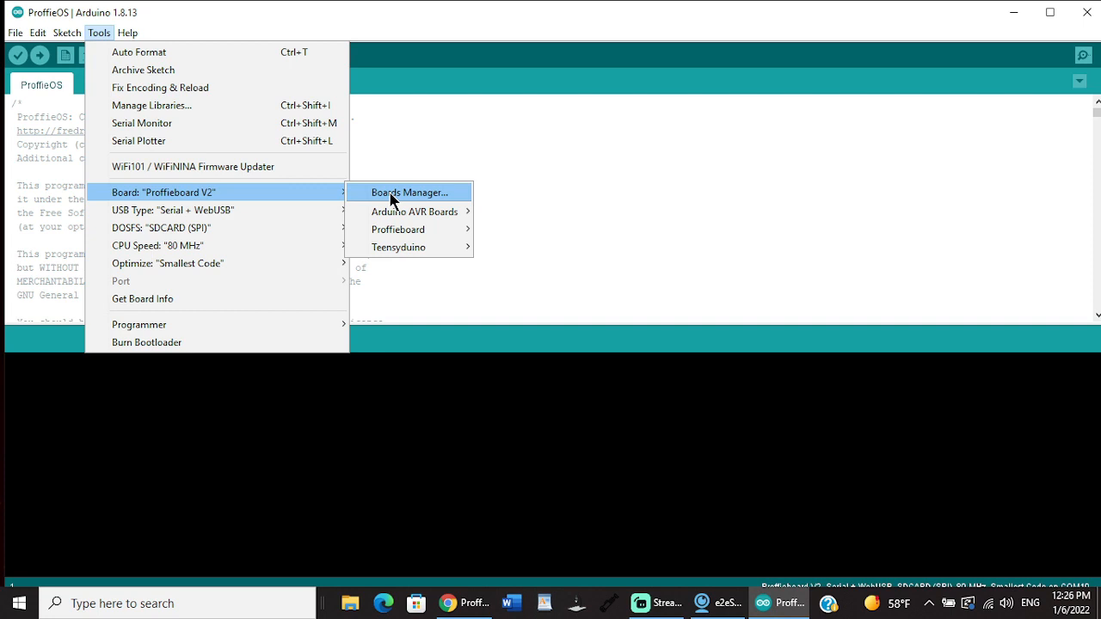
{"action": "left_click", "coordinate": [270, 5]}
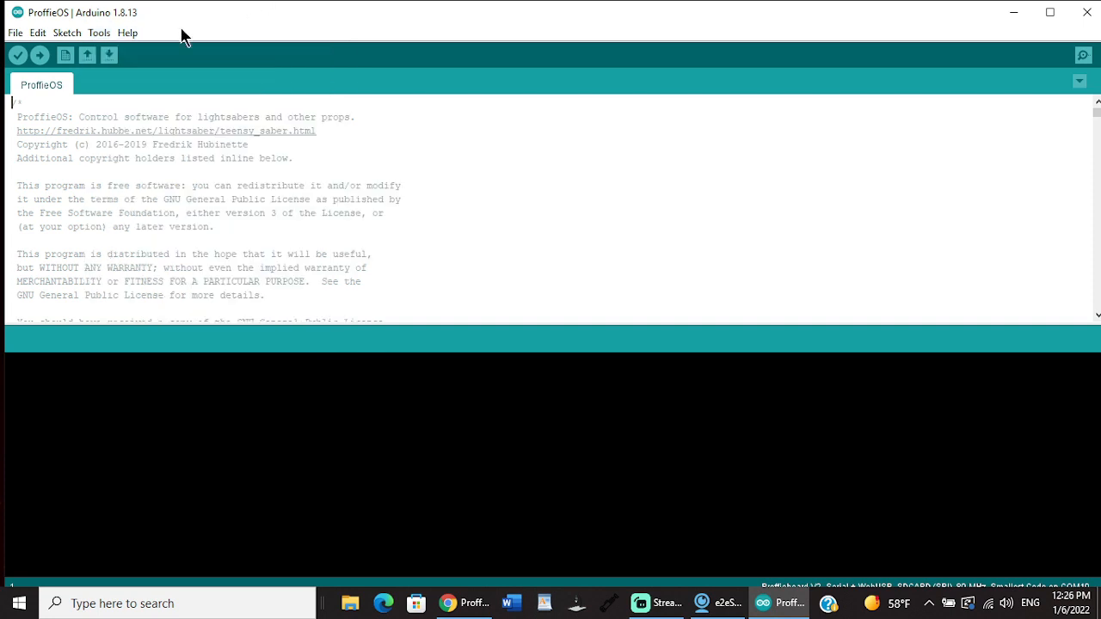
{"action": "left_click", "coordinate": [90, 34]}
{"action": "mouse_move", "coordinate": [149, 193]}
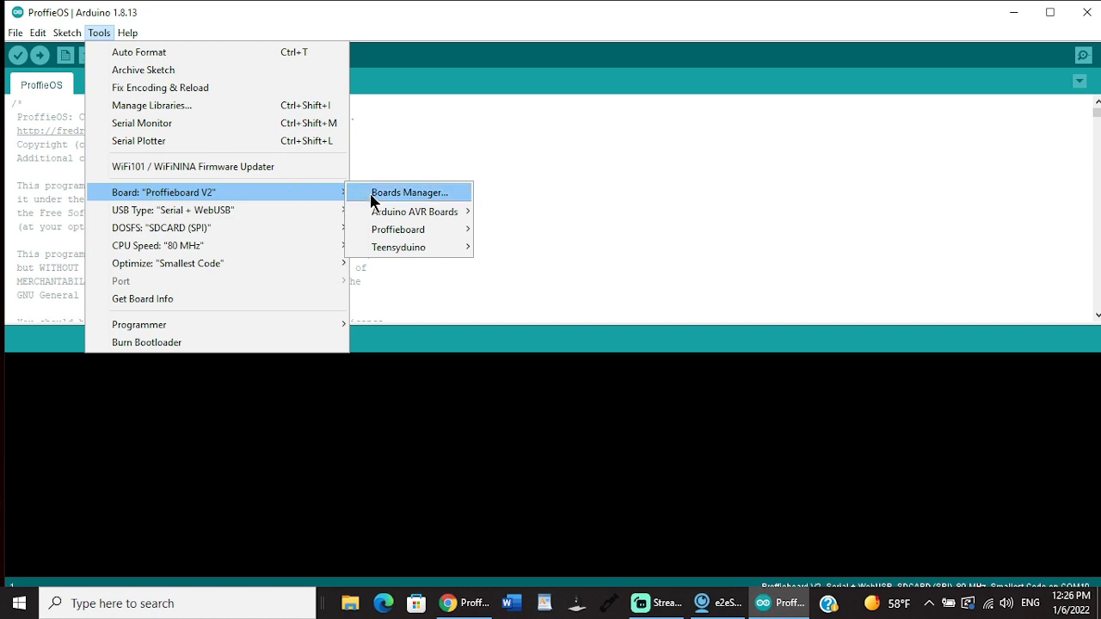
{"action": "left_click", "coordinate": [373, 194]}
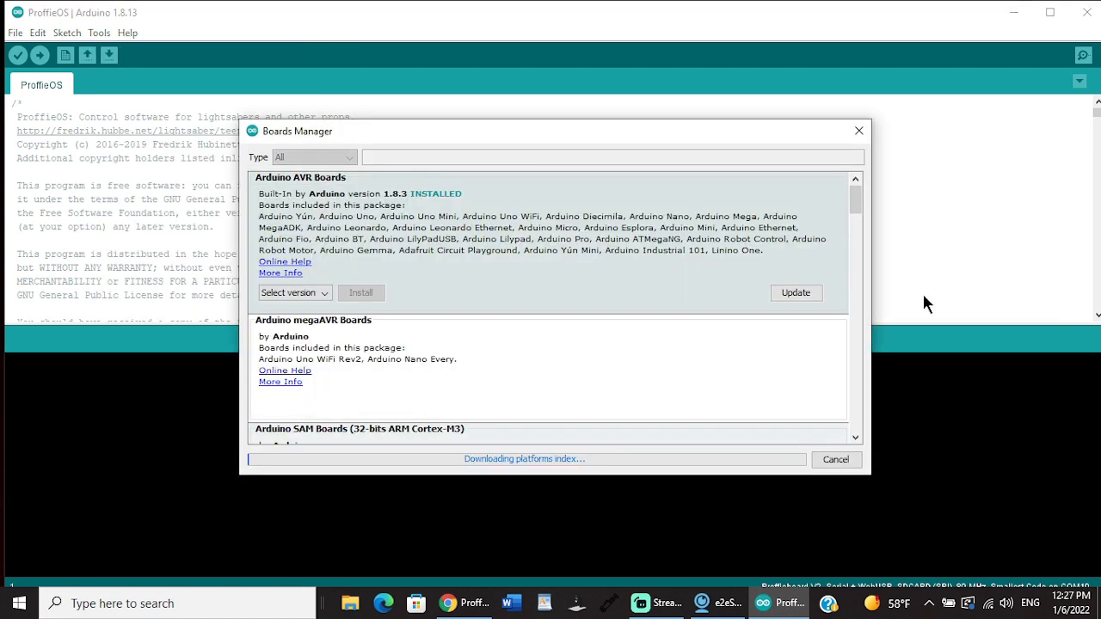
{"action": "left_click_drag", "start_coordinate": [856, 191], "coordinate": [867, 447]}
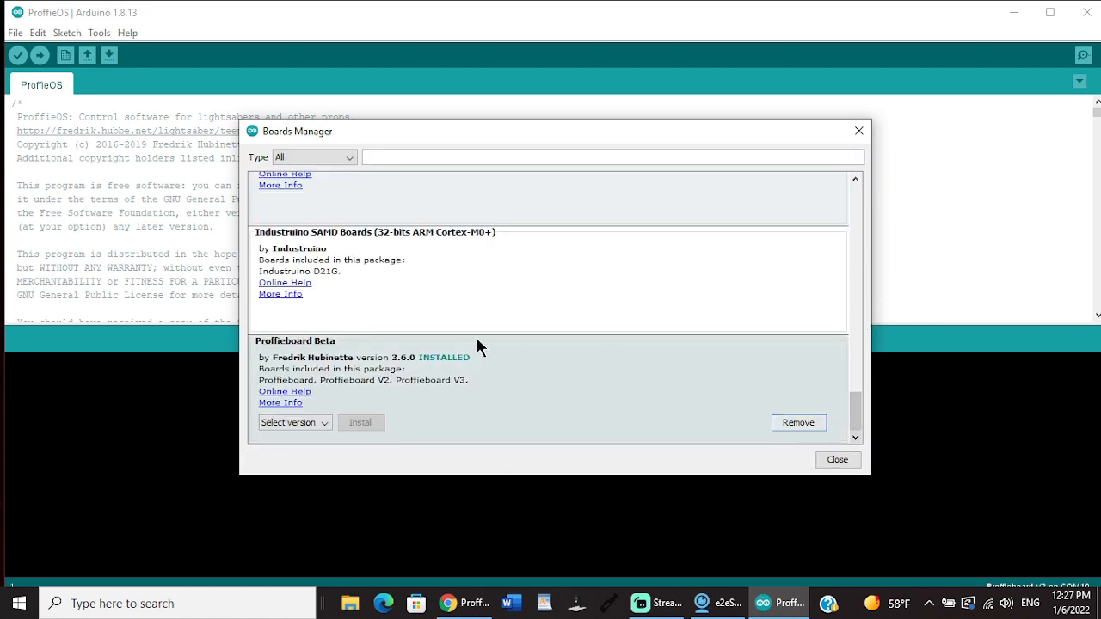
{"action": "mouse_move", "coordinate": [311, 341]}
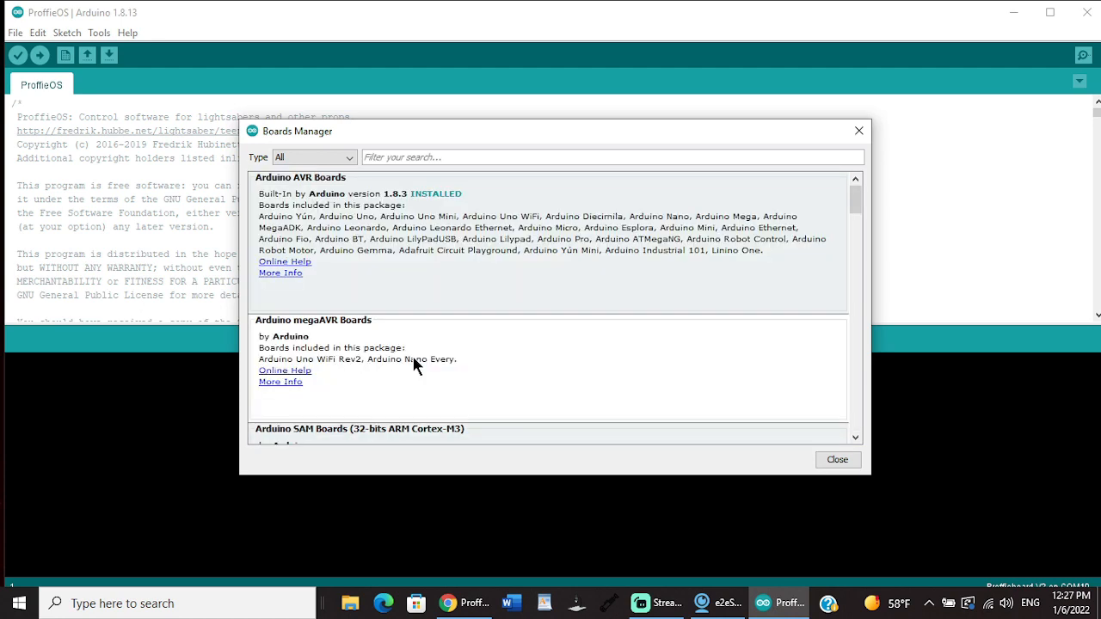
{"action": "left_click_drag", "start_coordinate": [852, 199], "coordinate": [866, 440]}
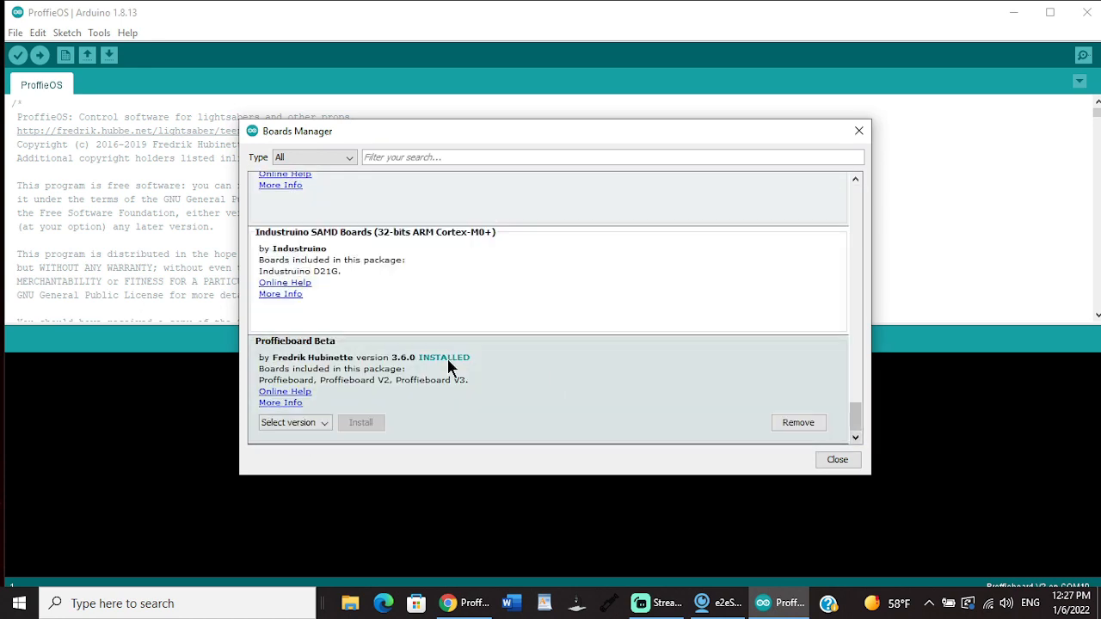
{"action": "left_click", "coordinate": [835, 464]}
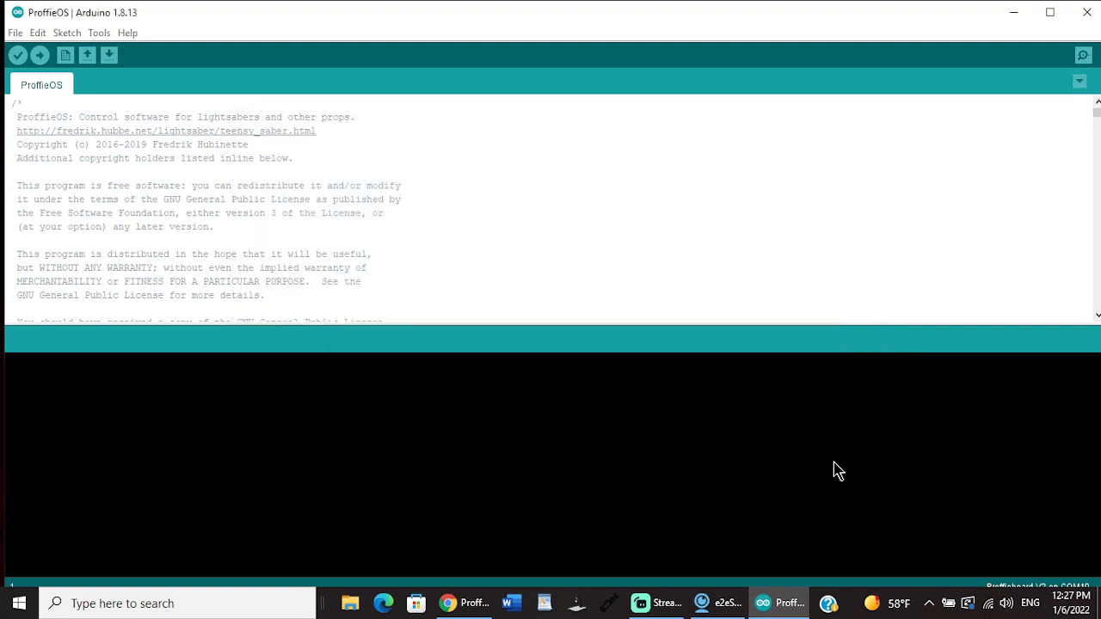
{"action": "left_click", "coordinate": [1092, 17]}
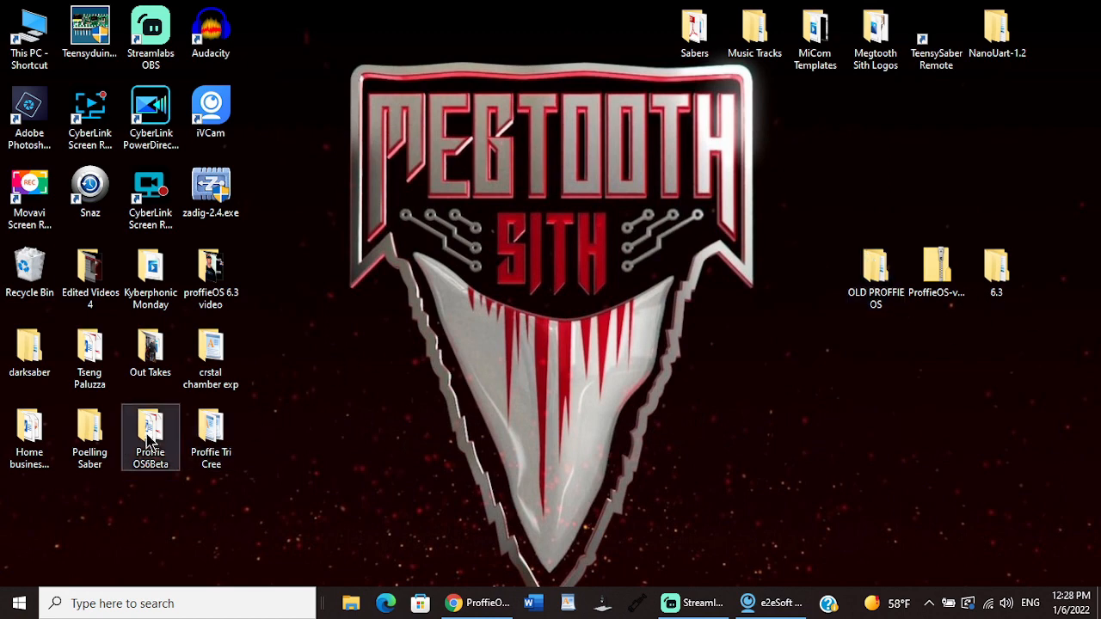
Step: Examine the SD Contents subfolder inside the existing saber's desktop folder, and close the file window
{"action": "left_click", "coordinate": [95, 430]}
{"action": "double_click", "coordinate": [94, 430]}
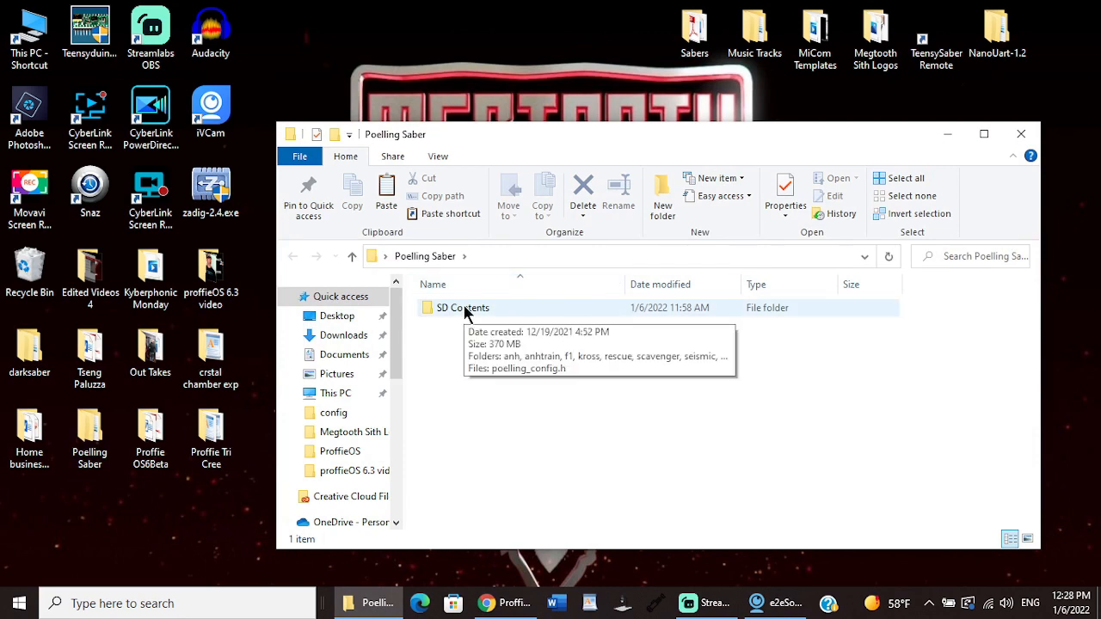
{"action": "double_click", "coordinate": [465, 311]}
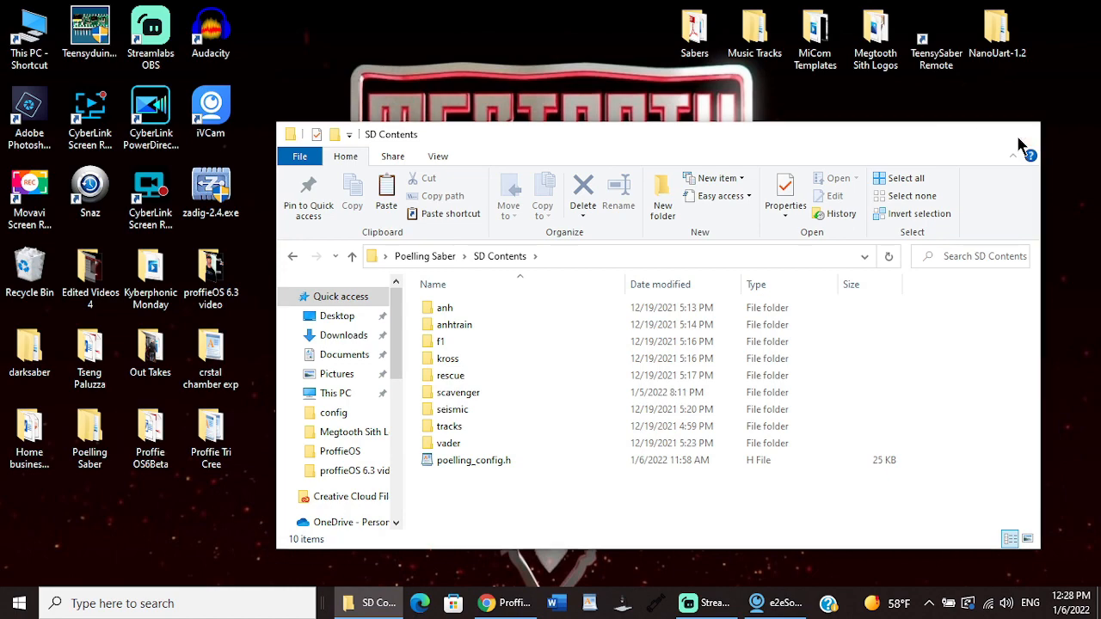
{"action": "left_click", "coordinate": [1019, 137]}
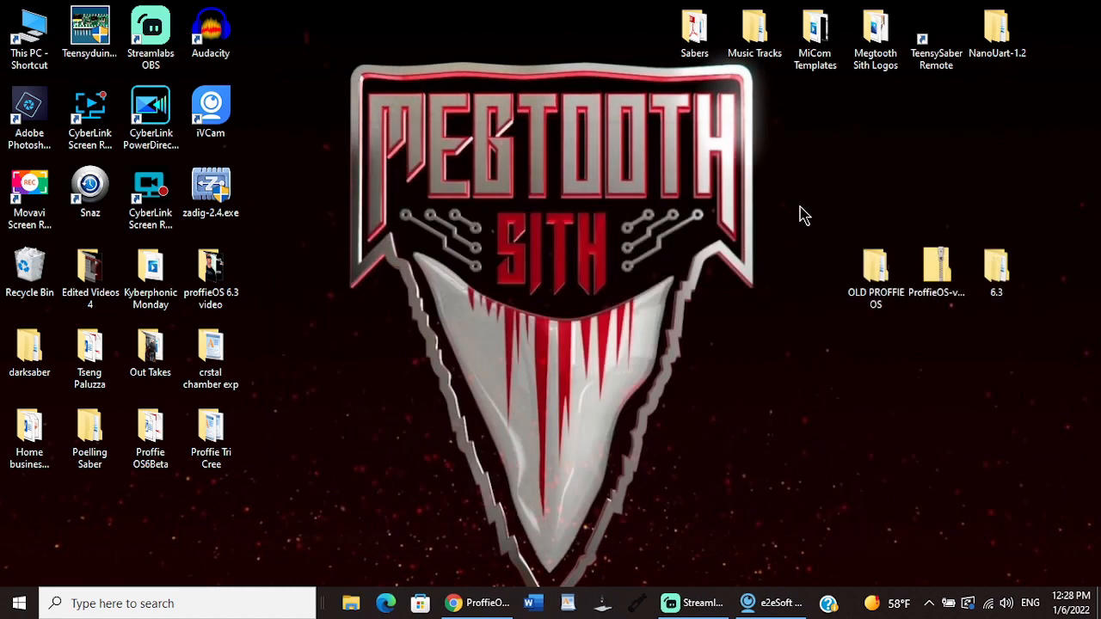
Step: Switch to Chrome, open The Crucible in a new tab, and go to the first post of the ProffieOS v6.3 BETA testing thread
{"action": "left_click", "coordinate": [467, 605]}
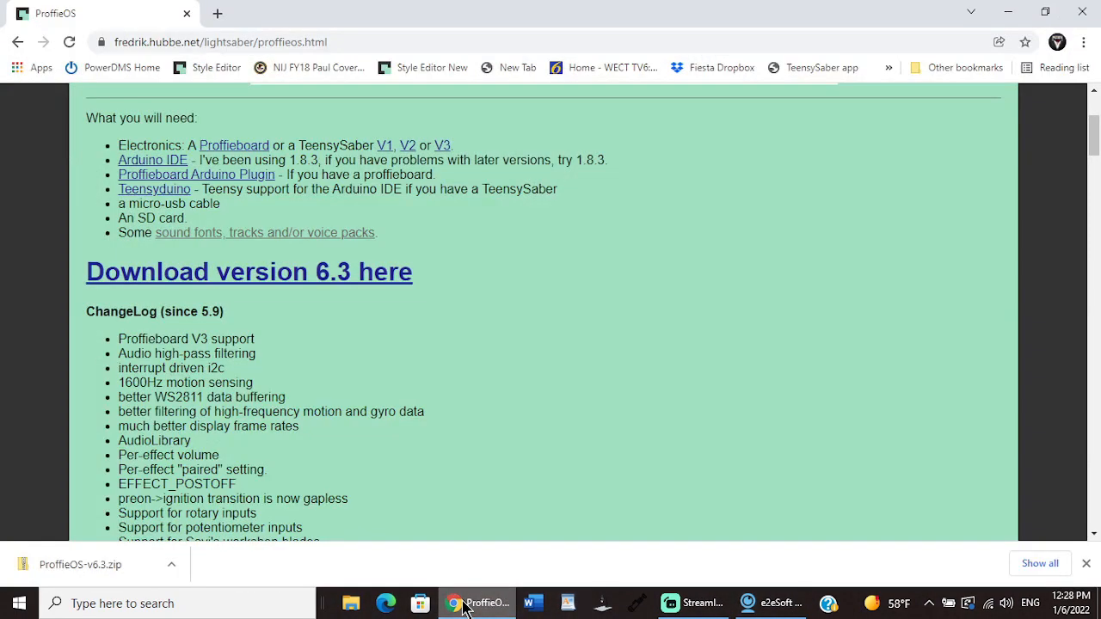
{"action": "left_click", "coordinate": [217, 13]}
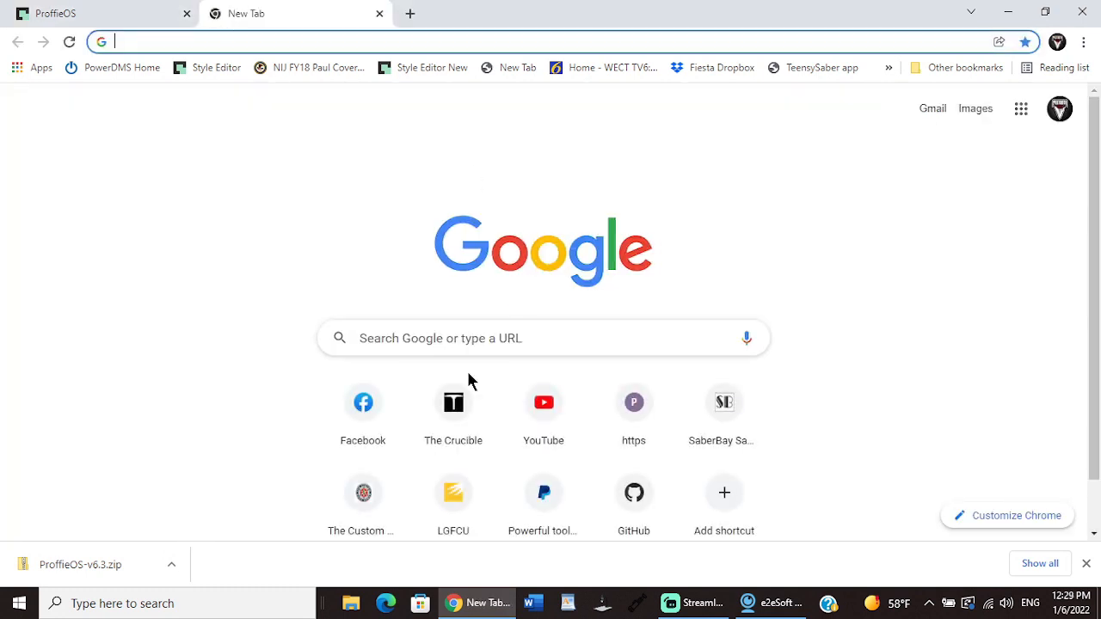
{"action": "left_click", "coordinate": [453, 415]}
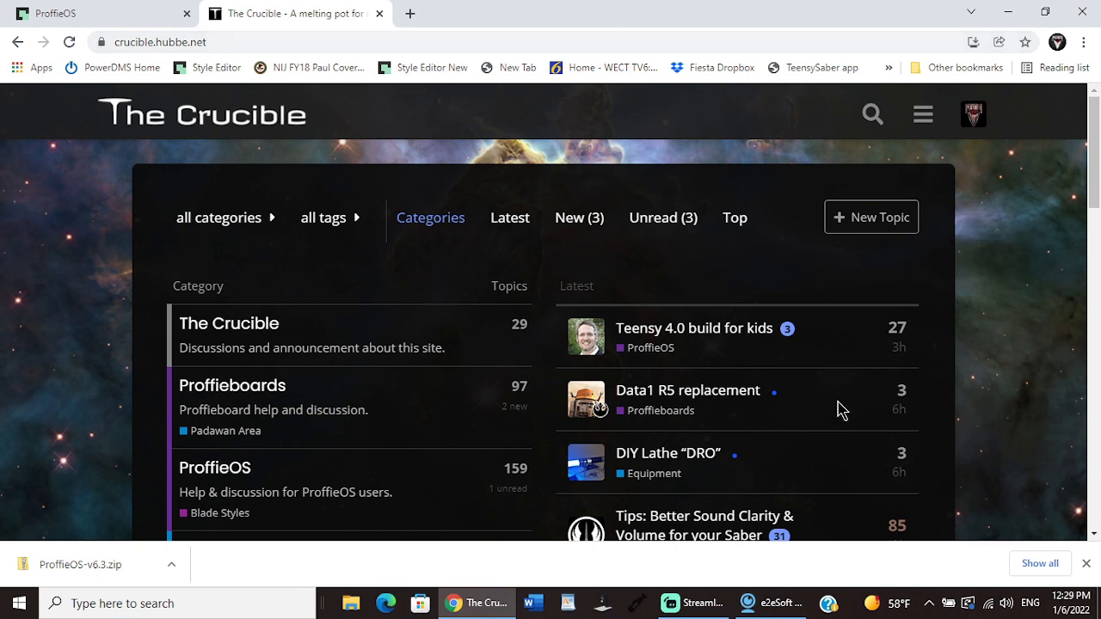
{"action": "left_click_drag", "start_coordinate": [1094, 168], "coordinate": [1093, 234]}
{"action": "left_click", "coordinate": [761, 434]}
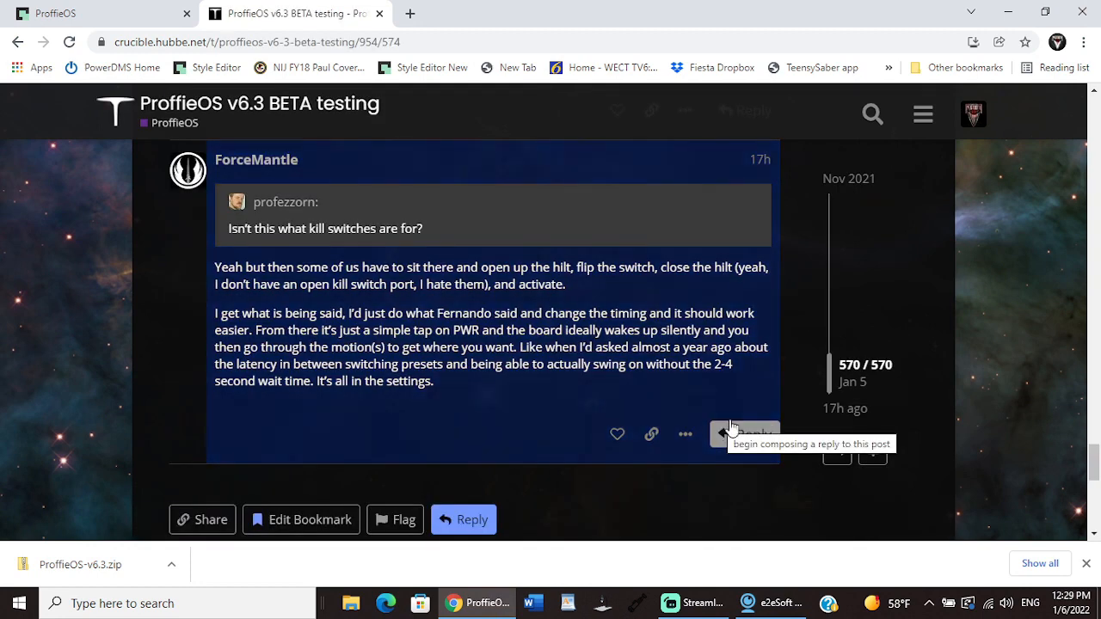
{"action": "left_click_drag", "start_coordinate": [831, 370], "coordinate": [830, 193]}
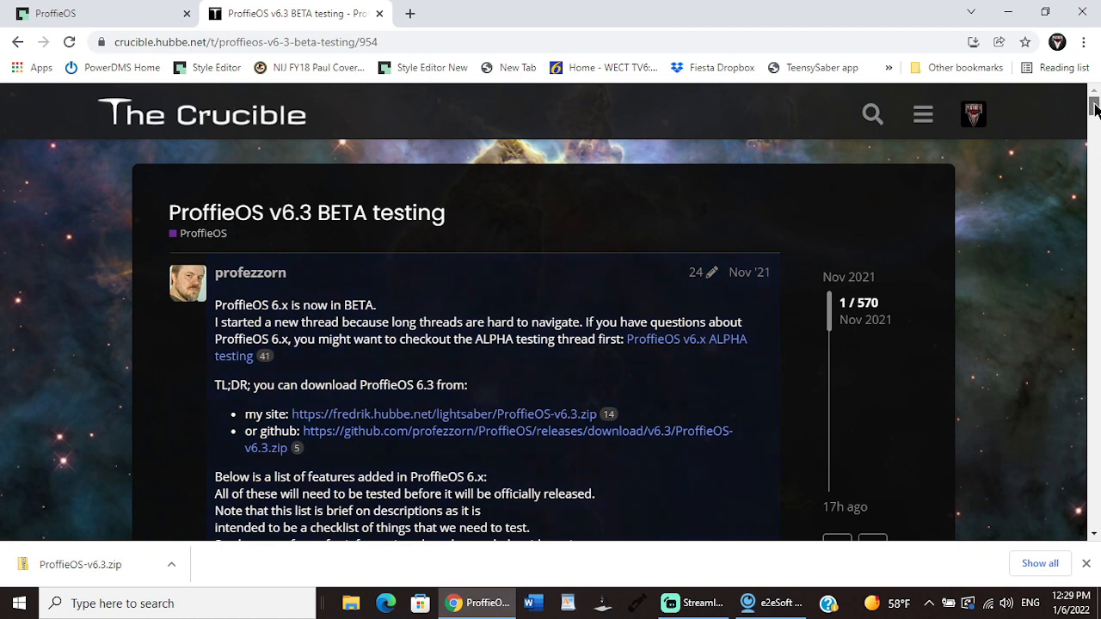
Step: Read through the first post's ProffieOS 6.x feature, style and Fett263 prop lists down to Additional Resources
{"action": "scroll", "coordinate": [1094, 110], "scroll_direction": "down", "scroll_amount": 1}
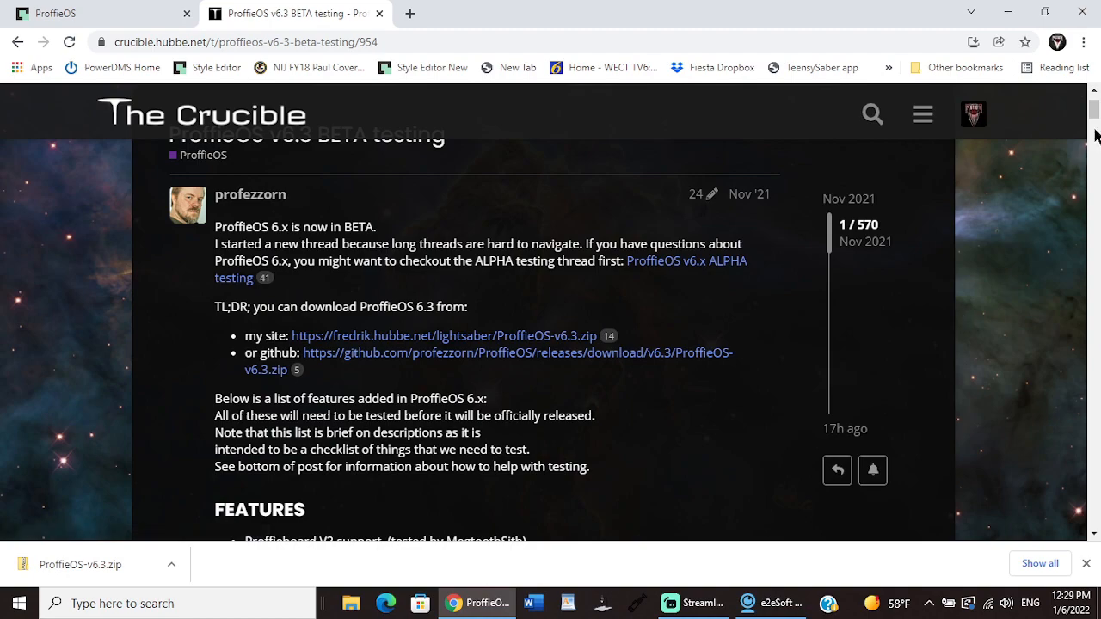
{"action": "scroll", "coordinate": [1096, 122], "scroll_direction": "down", "scroll_amount": 6}
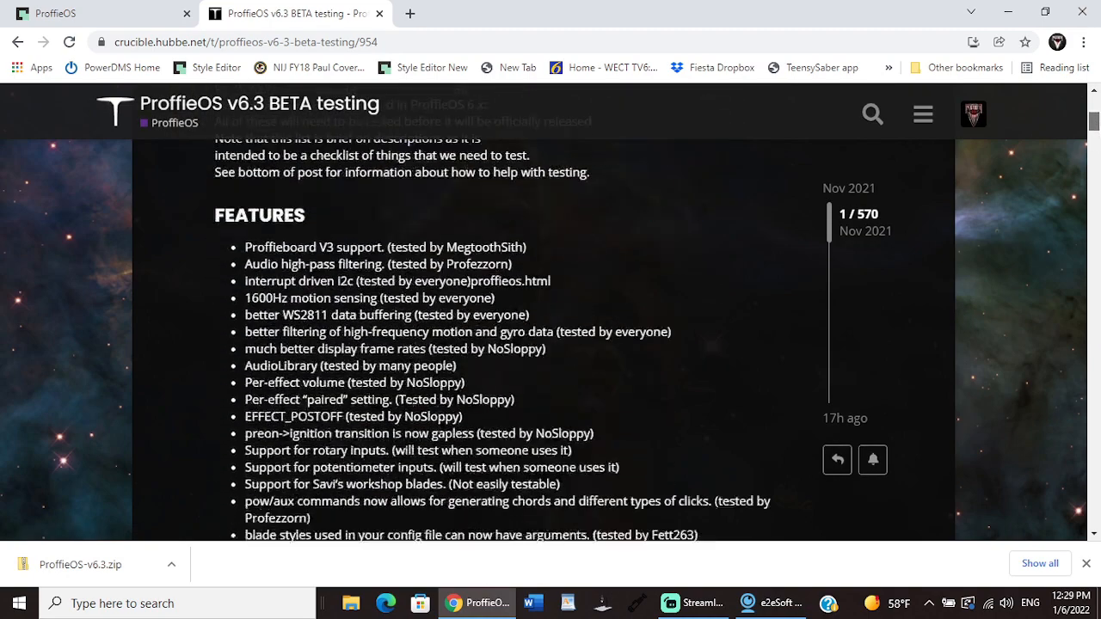
{"action": "scroll", "coordinate": [550, 327], "scroll_direction": "down", "scroll_amount": 7}
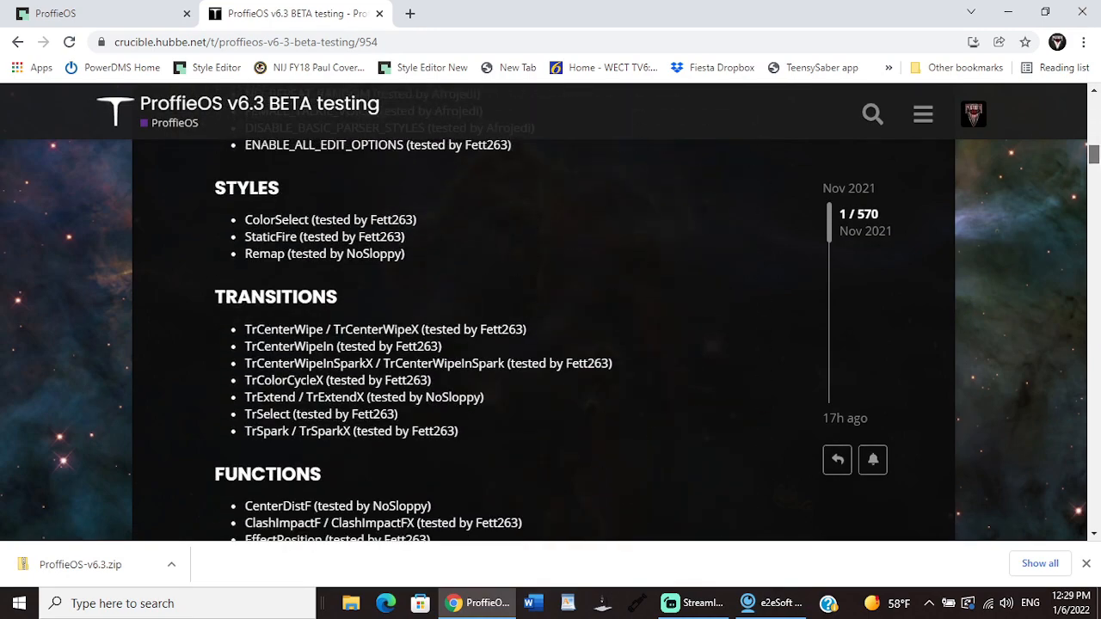
{"action": "scroll", "coordinate": [551, 327], "scroll_direction": "down", "scroll_amount": 6}
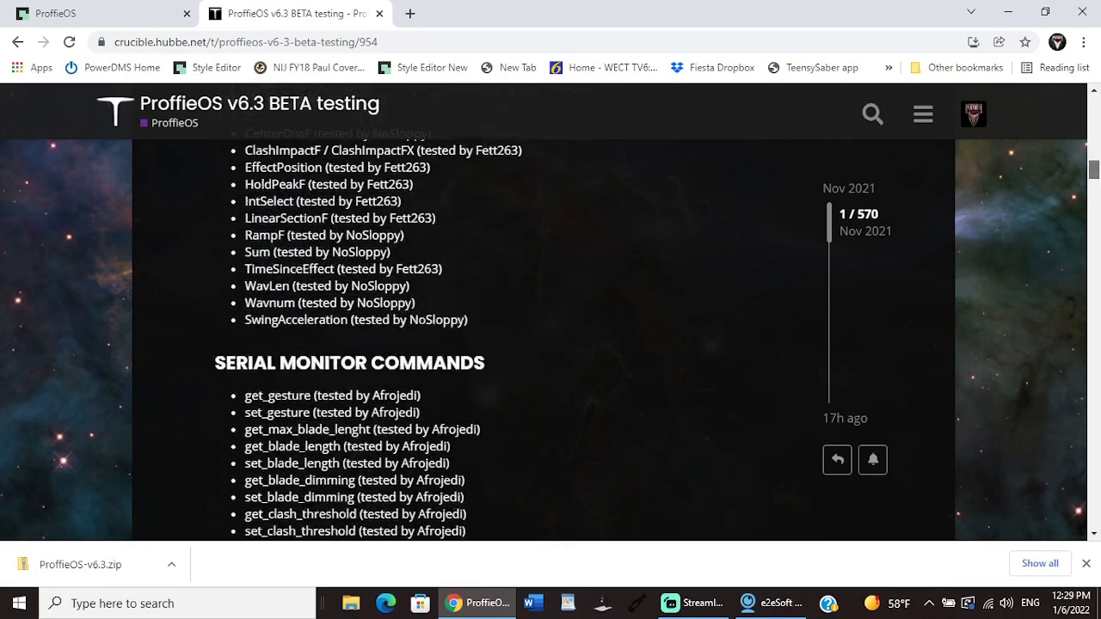
{"action": "scroll", "coordinate": [550, 327], "scroll_direction": "down", "scroll_amount": 3}
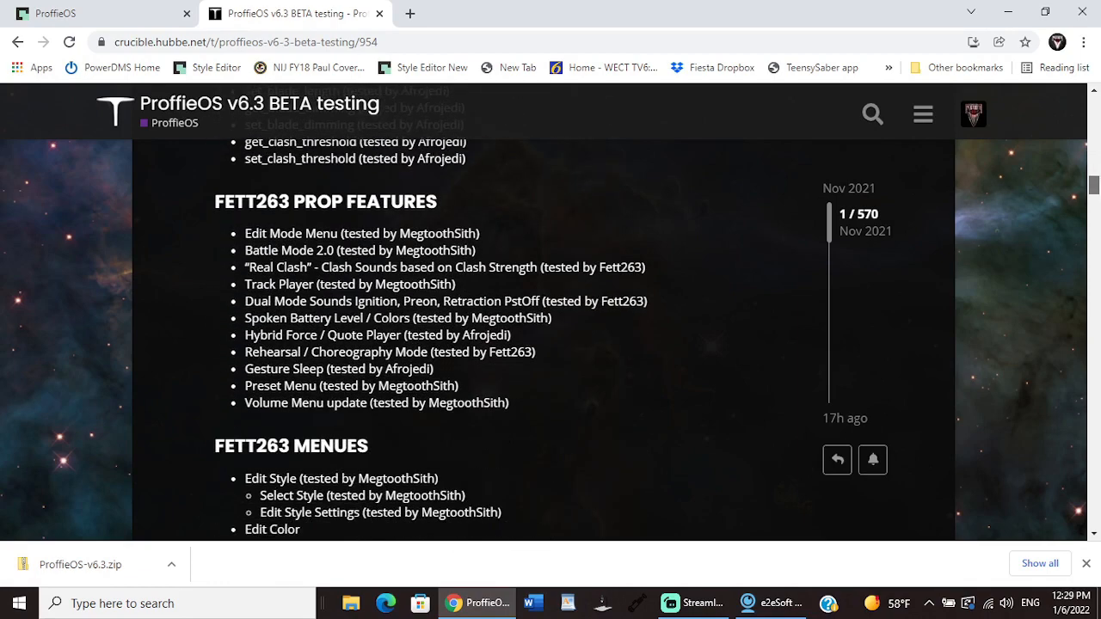
{"action": "scroll", "coordinate": [551, 327], "scroll_direction": "down", "scroll_amount": 3}
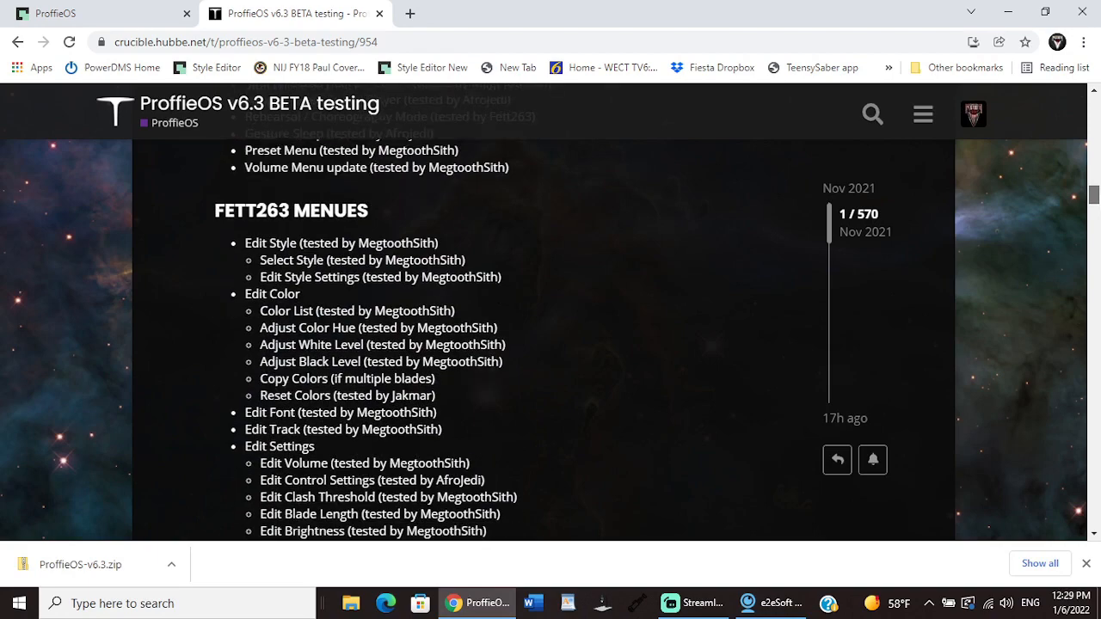
{"action": "scroll", "coordinate": [551, 327], "scroll_direction": "down", "scroll_amount": 4}
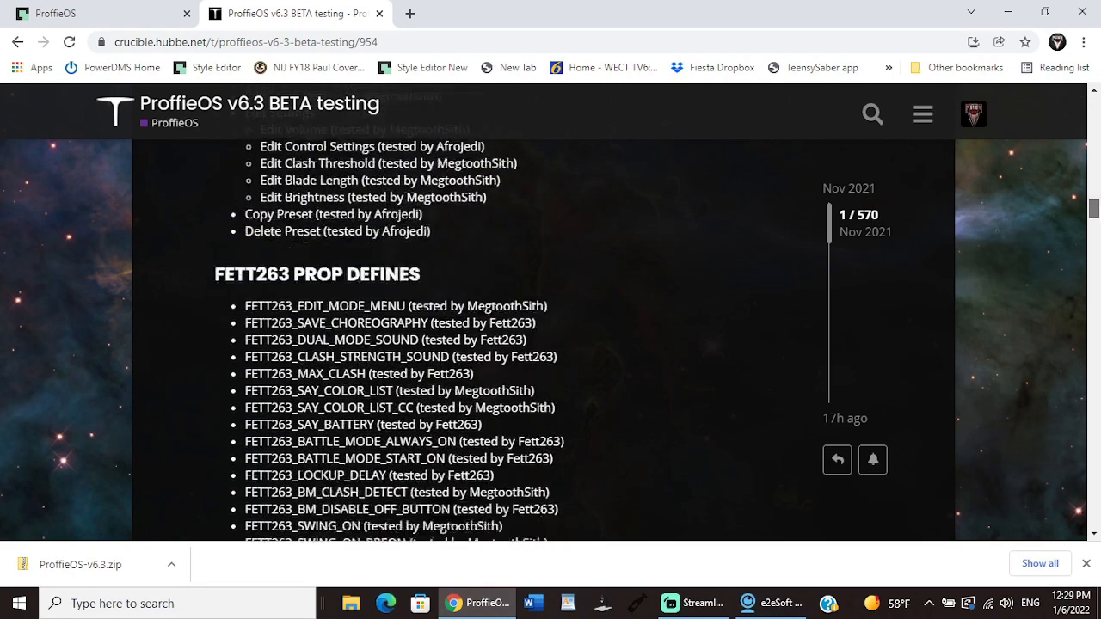
{"action": "scroll", "coordinate": [551, 327], "scroll_direction": "down", "scroll_amount": 1}
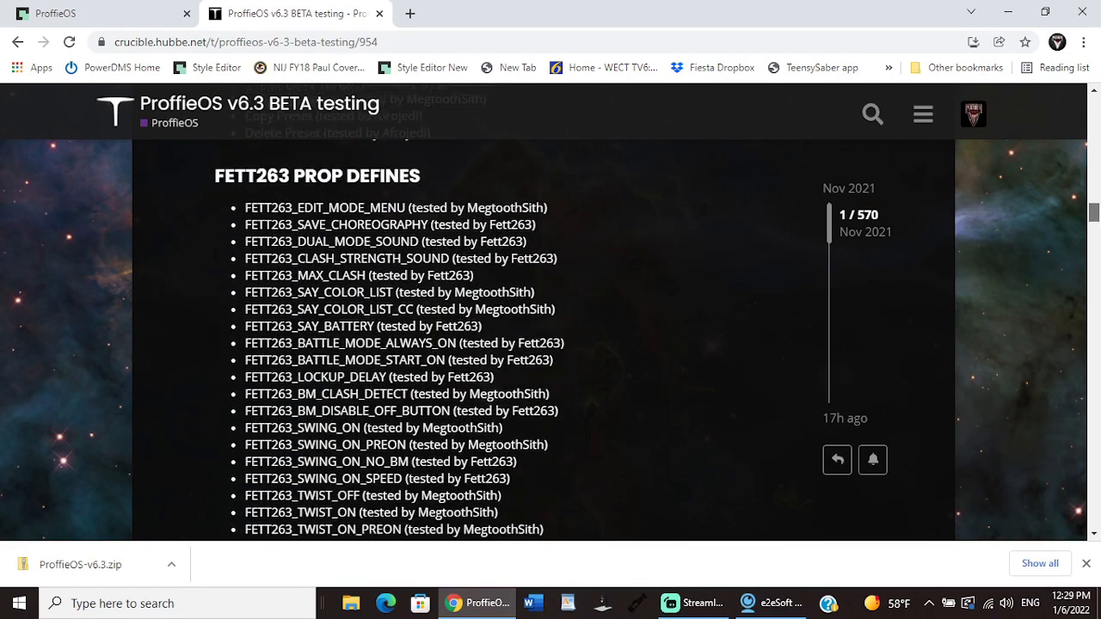
{"action": "scroll", "coordinate": [551, 327], "scroll_direction": "down", "scroll_amount": 3}
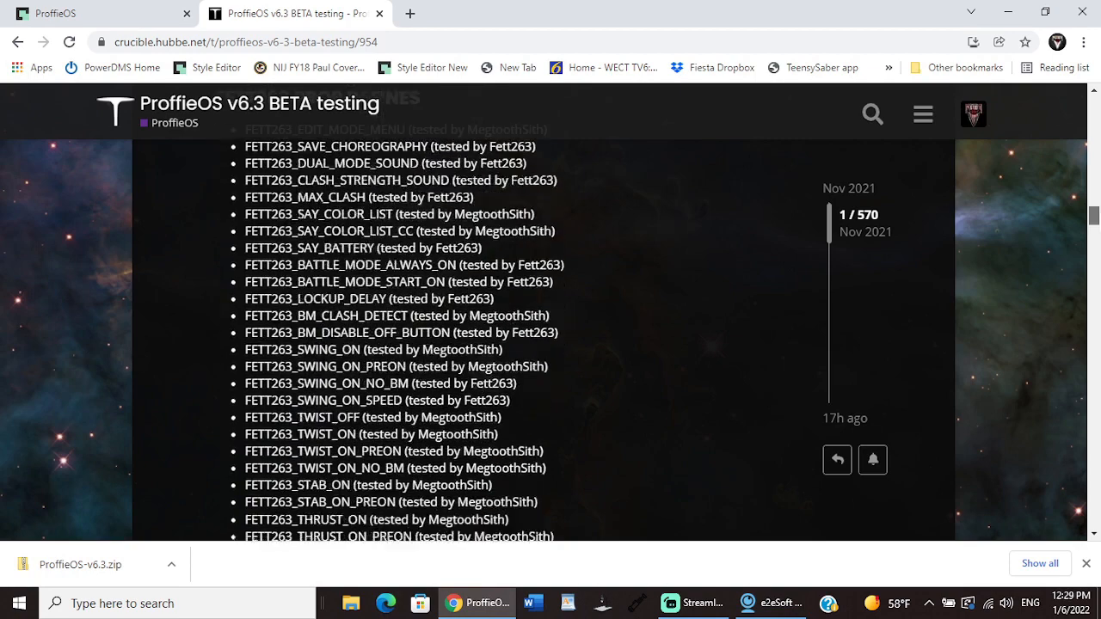
{"action": "scroll", "coordinate": [550, 327], "scroll_direction": "down", "scroll_amount": 2}
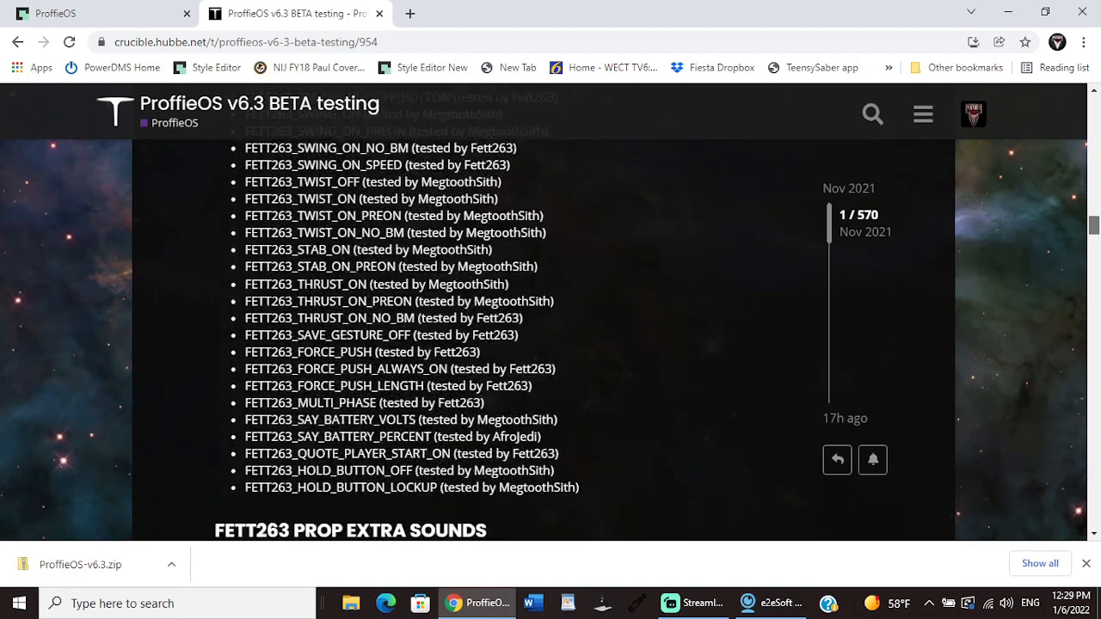
{"action": "scroll", "coordinate": [550, 326], "scroll_direction": "down", "scroll_amount": 3}
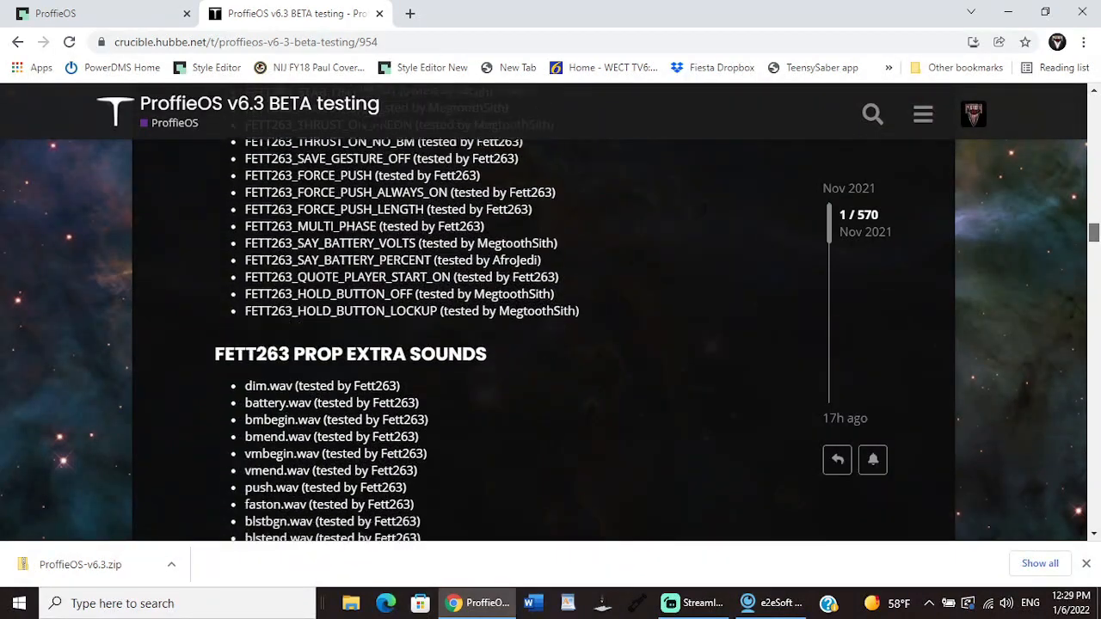
{"action": "scroll", "coordinate": [550, 327], "scroll_direction": "down", "scroll_amount": 1}
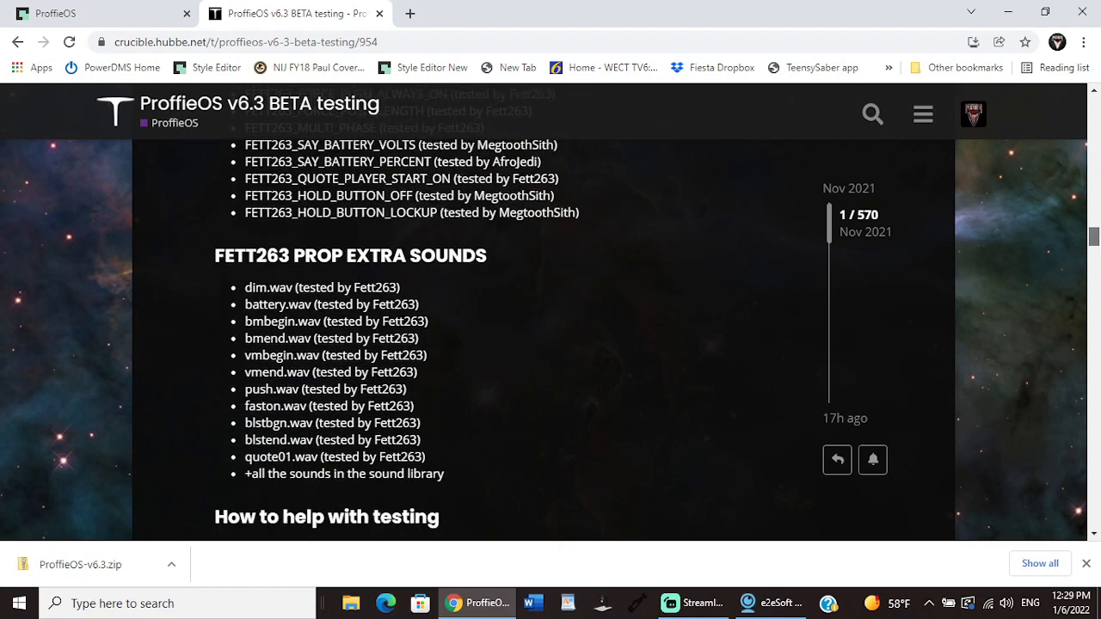
{"action": "scroll", "coordinate": [551, 326], "scroll_direction": "down", "scroll_amount": 1}
{"action": "scroll", "coordinate": [550, 327], "scroll_direction": "down", "scroll_amount": 3}
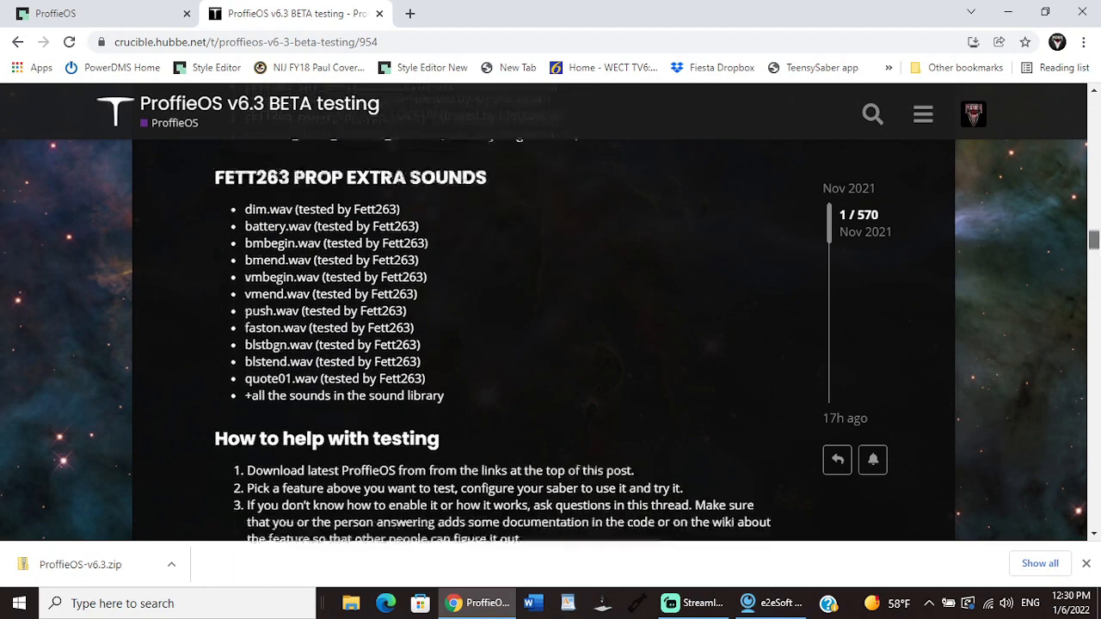
{"action": "scroll", "coordinate": [550, 327], "scroll_direction": "down", "scroll_amount": 3}
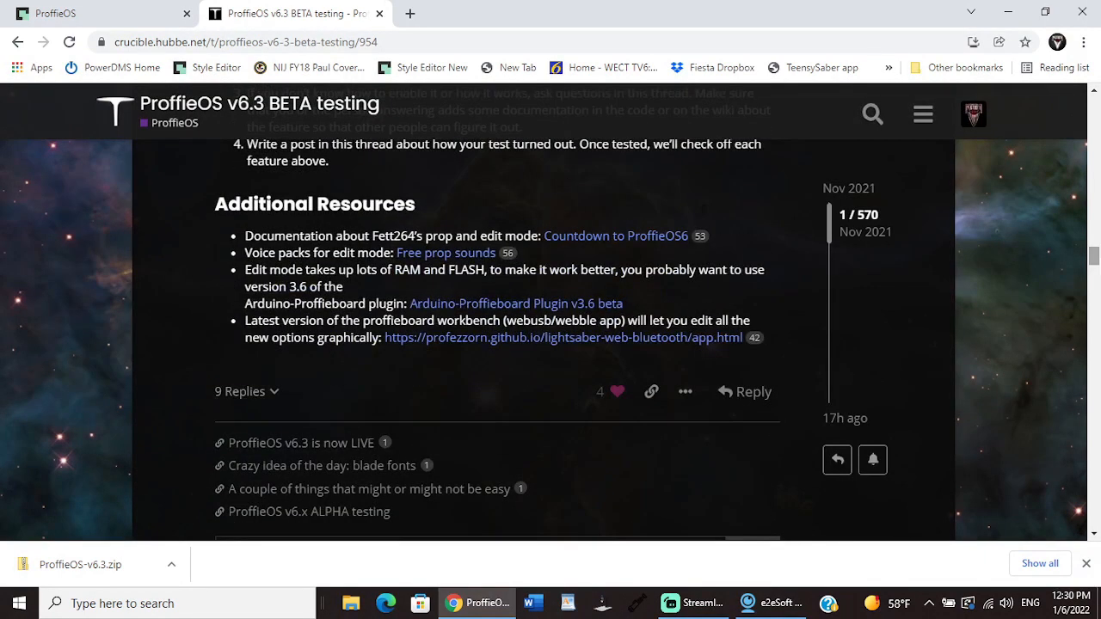
Step: Open the Countdown to ProffieOS6 documentation from the thread and find its "Edit Mode" section
{"action": "left_click", "coordinate": [601, 246]}
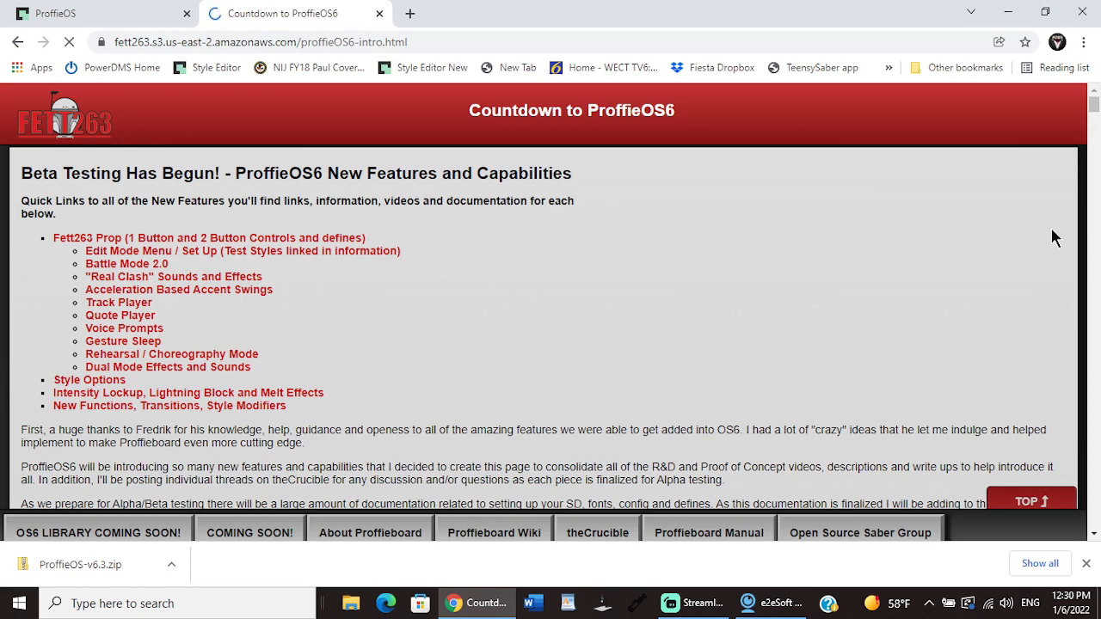
{"action": "left_click_drag", "start_coordinate": [1095, 110], "coordinate": [1100, 108]}
{"action": "scroll", "coordinate": [550, 327], "scroll_direction": "down", "scroll_amount": 10}
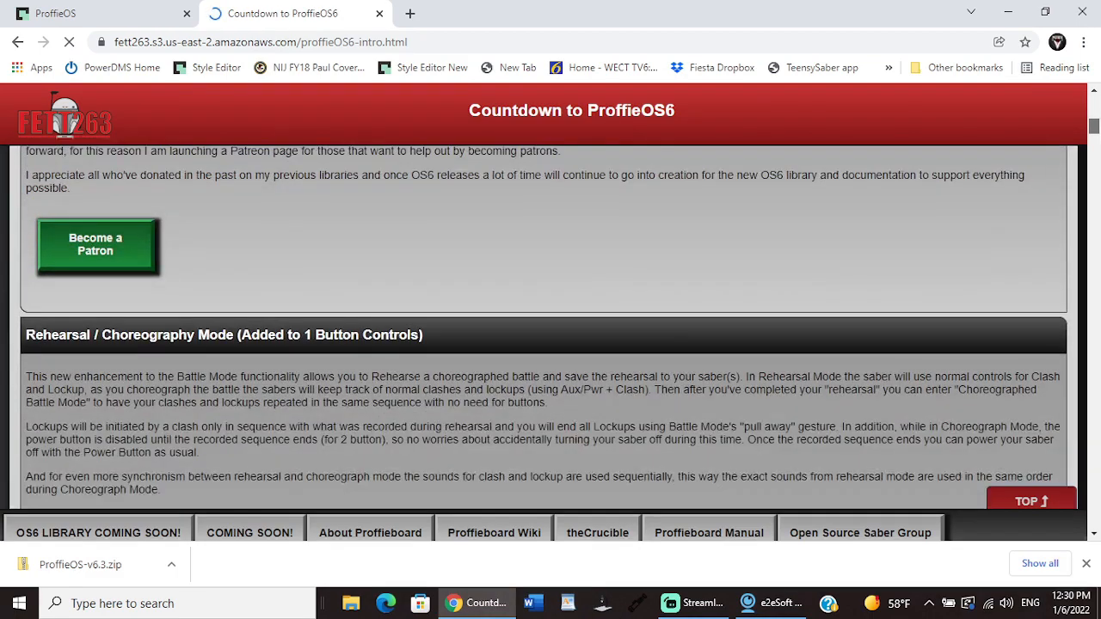
{"action": "scroll", "coordinate": [551, 326], "scroll_direction": "up", "scroll_amount": 10}
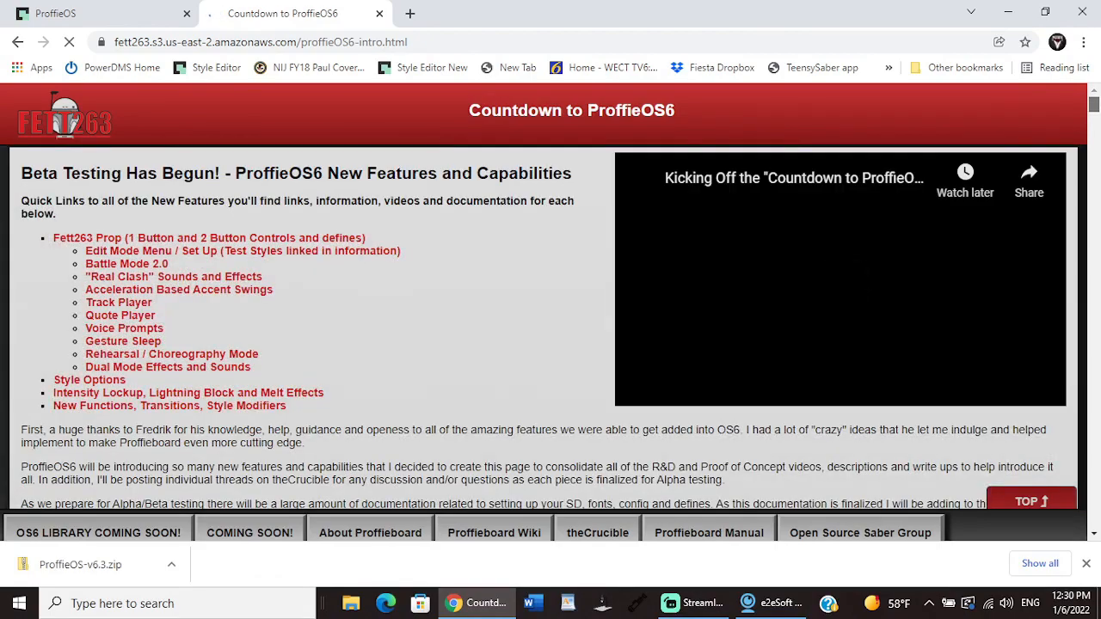
{"action": "left_click_drag", "start_coordinate": [1095, 103], "coordinate": [1096, 129]}
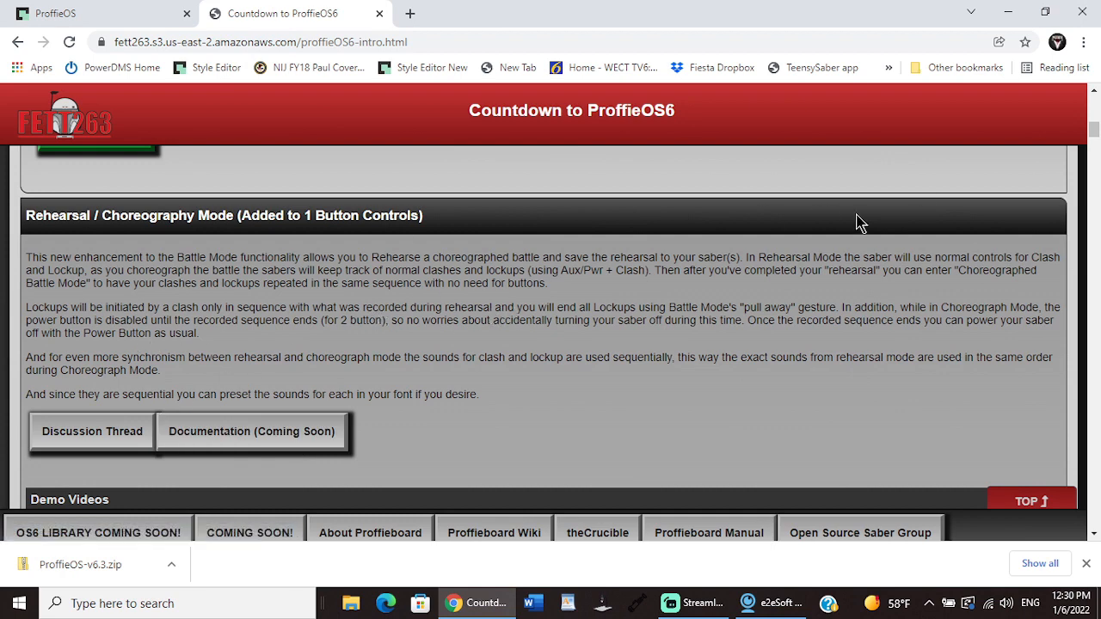
{"action": "left_click_drag", "start_coordinate": [1094, 135], "coordinate": [1092, 190]}
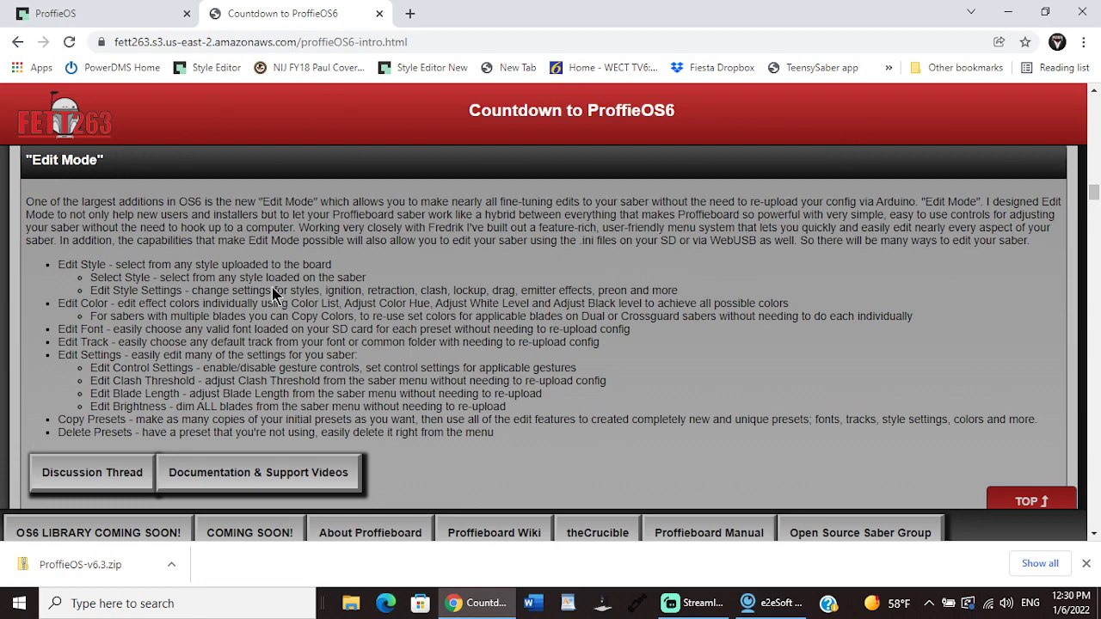
Step: Open the Edit Mode documentation and support videos page, and from it the OS6 Edit Mode Test Styles
{"action": "left_click", "coordinate": [244, 482]}
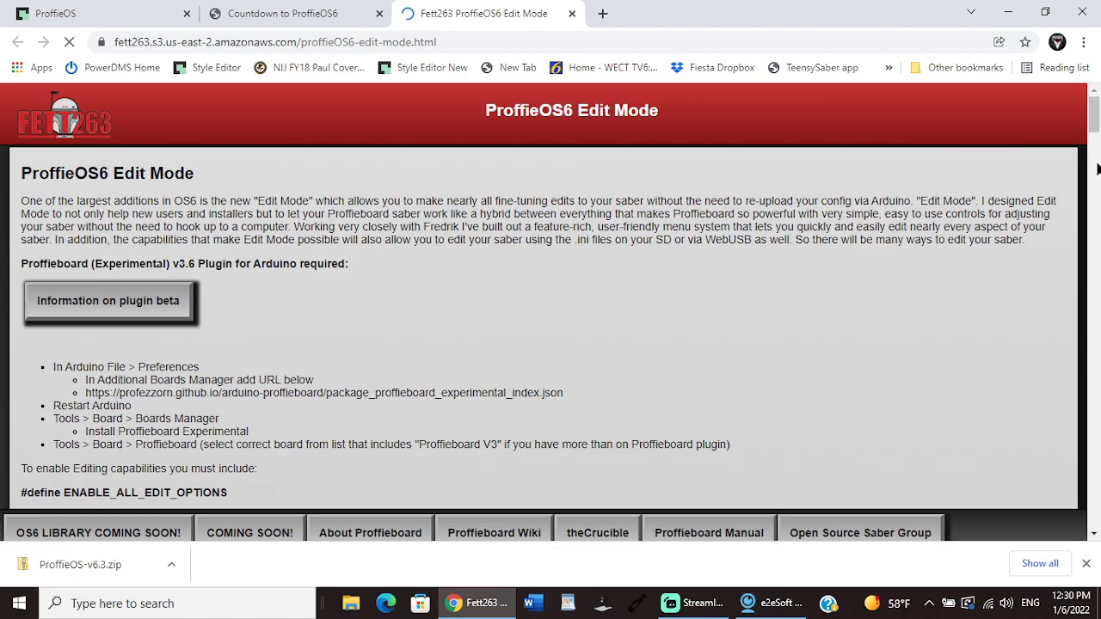
{"action": "left_click_drag", "start_coordinate": [1095, 112], "coordinate": [1094, 417]}
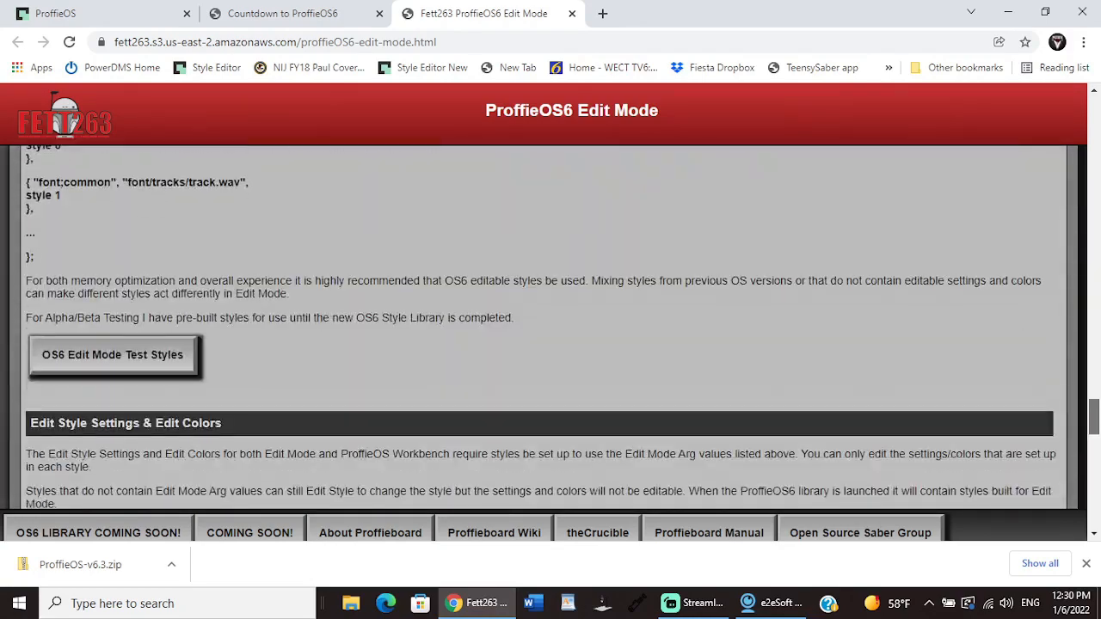
{"action": "left_click", "coordinate": [137, 354]}
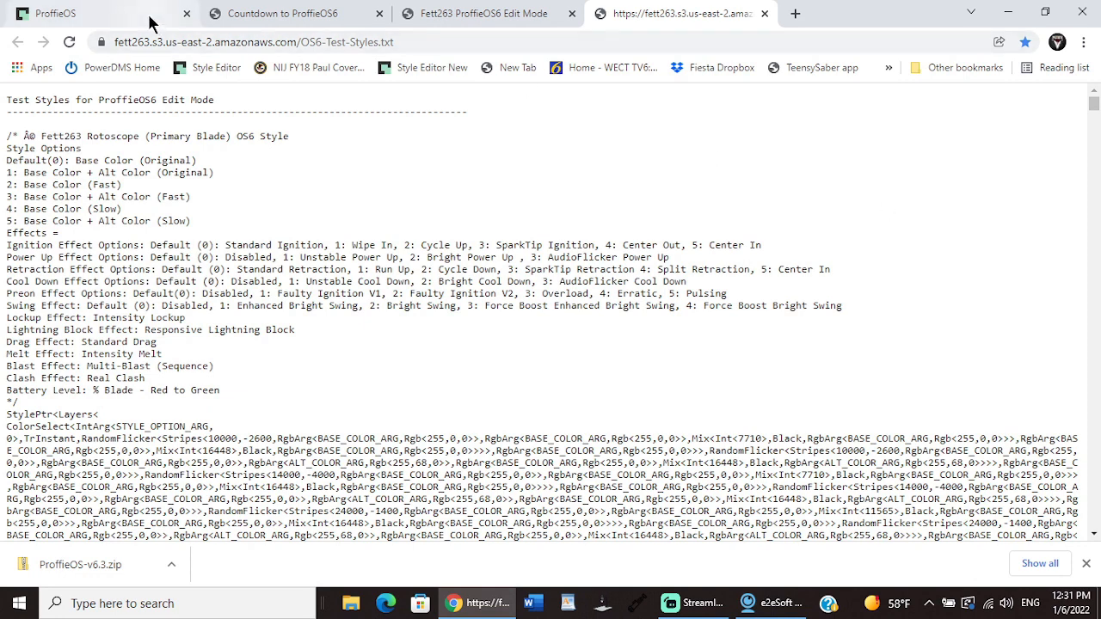
Step: Reopen The Crucible's ProffieOS v6.3 BETA testing thread in a new tab and find its Additional Resources section
{"action": "left_click", "coordinate": [795, 13]}
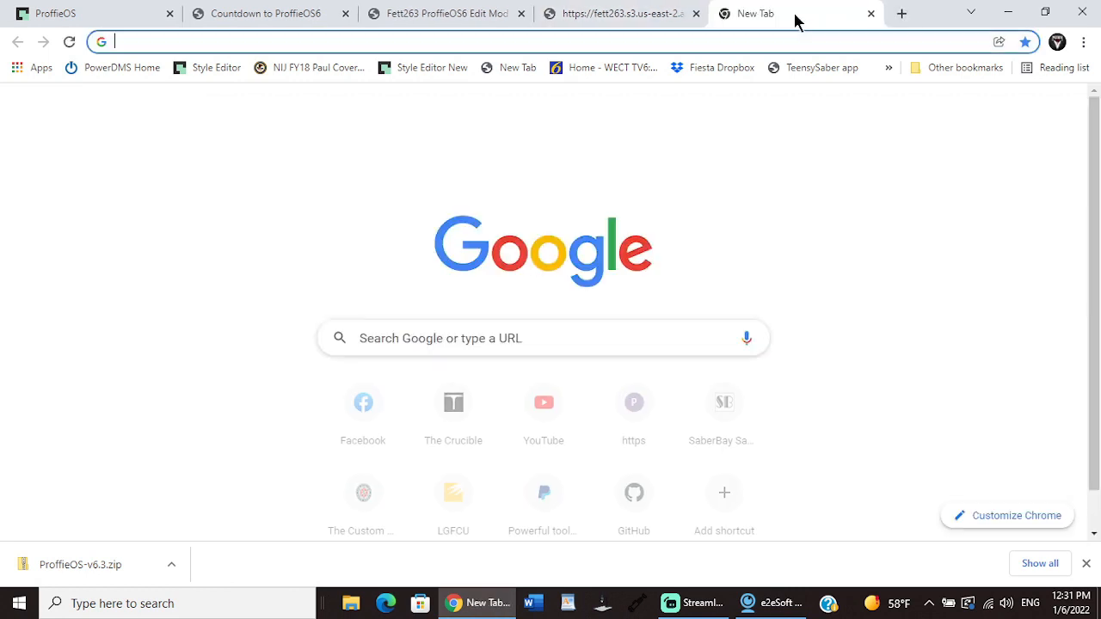
{"action": "left_click", "coordinate": [454, 411]}
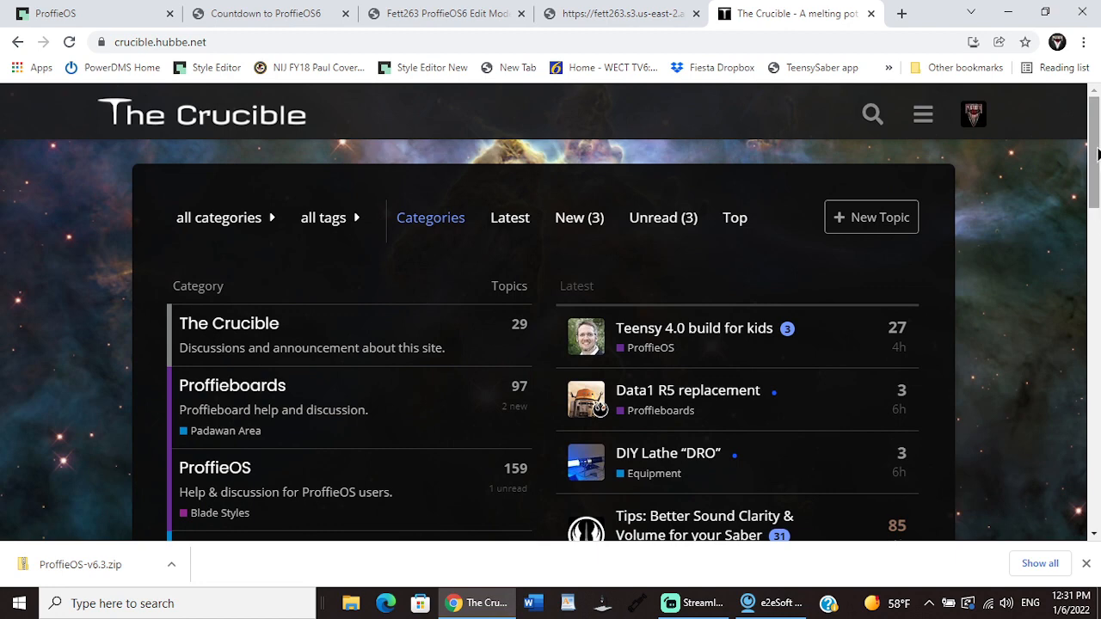
{"action": "left_click_drag", "start_coordinate": [1097, 147], "coordinate": [1098, 181]}
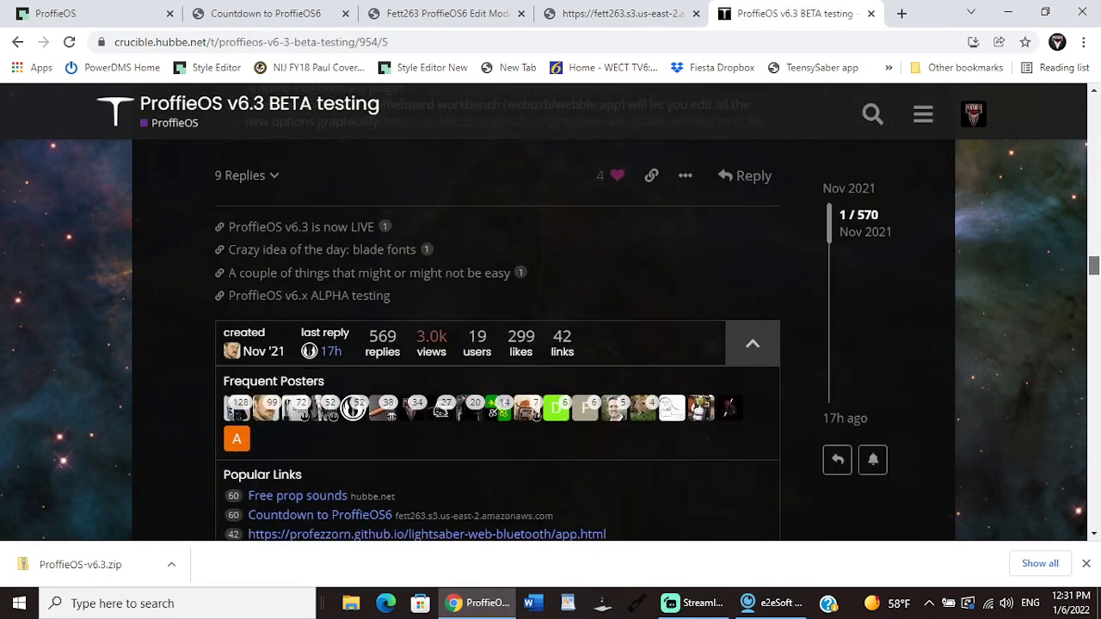
{"action": "left_click_drag", "start_coordinate": [1098, 265], "coordinate": [1097, 255]}
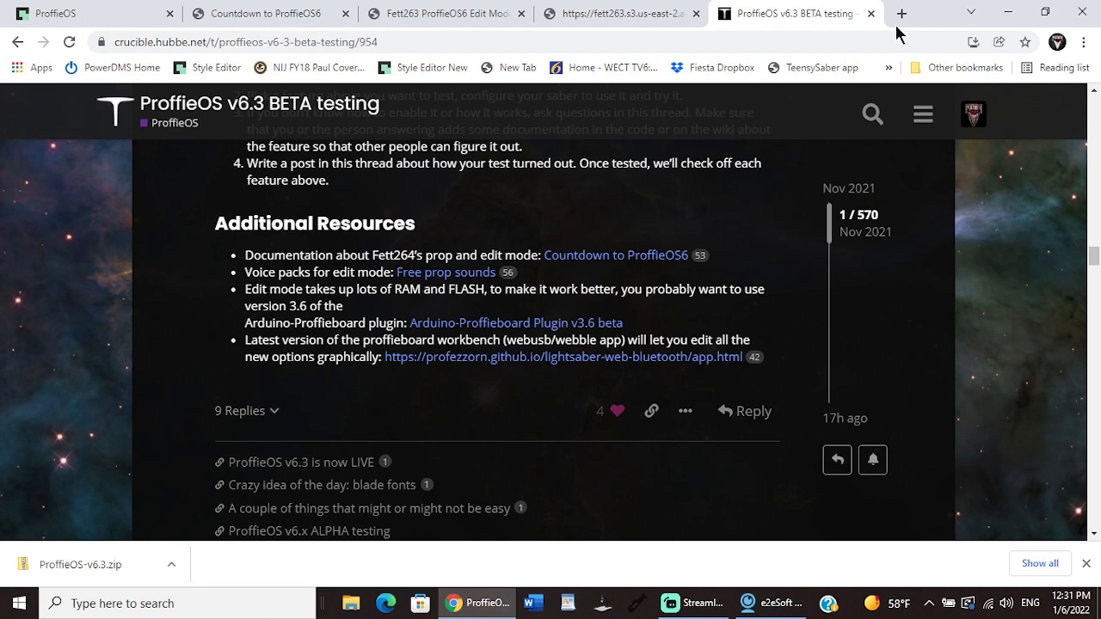
Step: Open the voice packs page linked from the ProffieOS requirements list and download the second English voice pack variant
{"action": "left_click", "coordinate": [77, 13]}
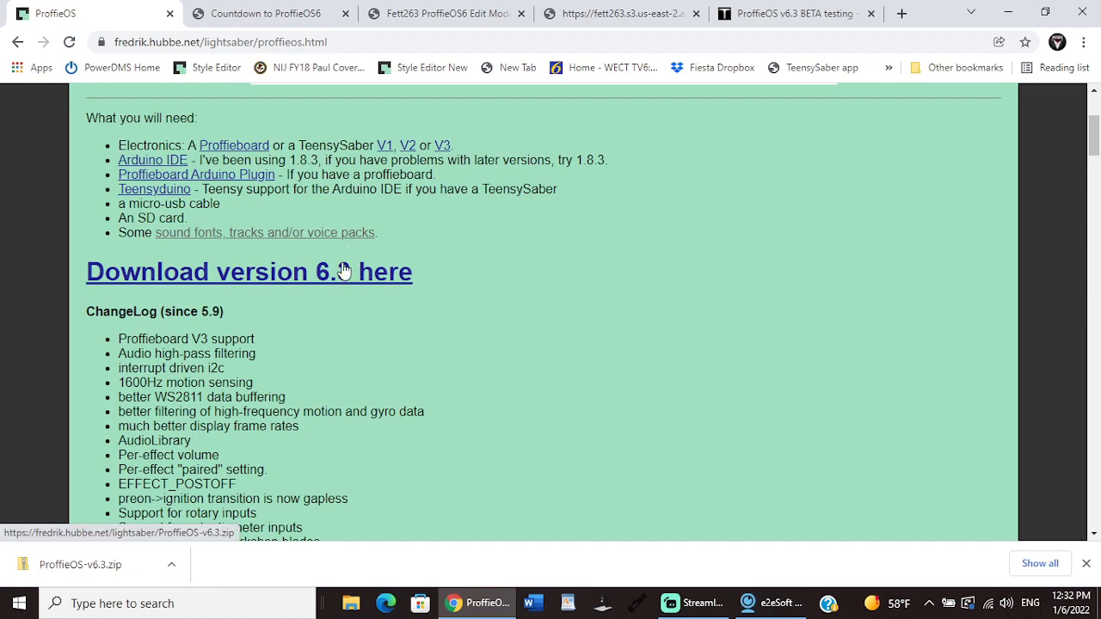
{"action": "mouse_move", "coordinate": [1096, 148]}
{"action": "left_mouse_down"}
{"action": "mouse_move", "coordinate": [1099, 201]}
{"action": "mouse_move", "coordinate": [1099, 137]}
{"action": "left_mouse_up"}
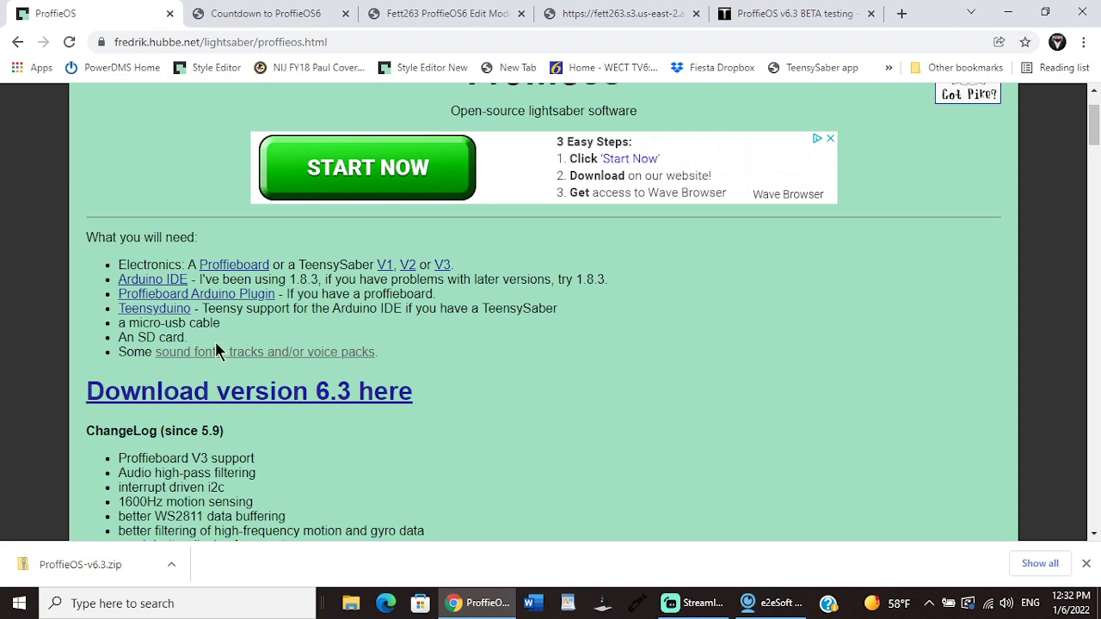
{"action": "left_click", "coordinate": [294, 359]}
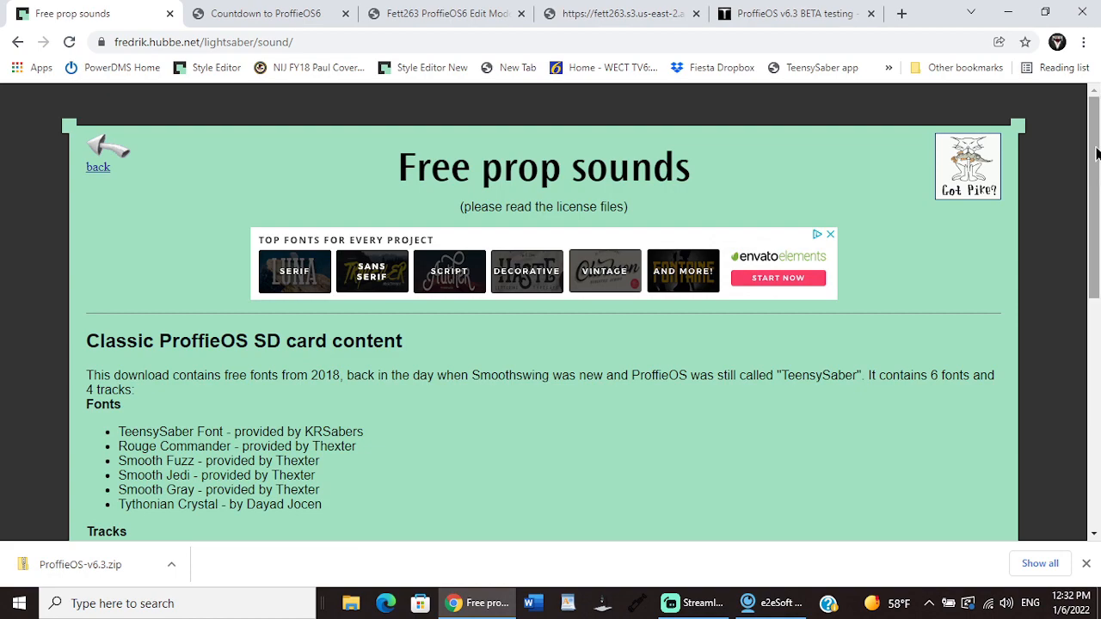
{"action": "scroll", "coordinate": [1094, 147], "scroll_direction": "down", "scroll_amount": 3}
{"action": "scroll", "coordinate": [550, 310], "scroll_direction": "down", "scroll_amount": 3}
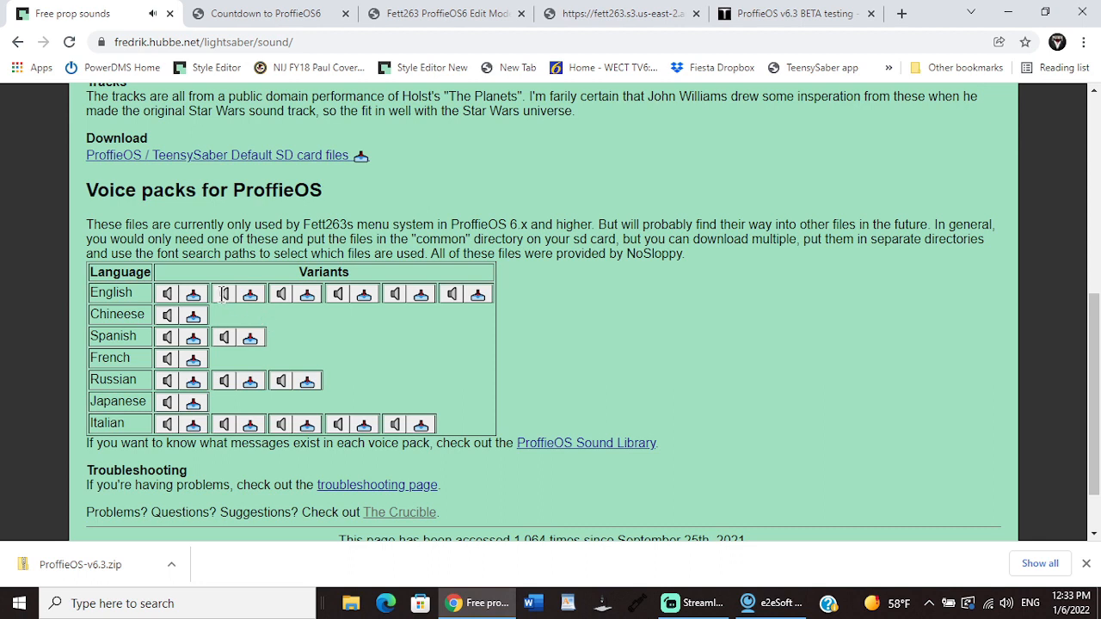
{"action": "left_click", "coordinate": [252, 300]}
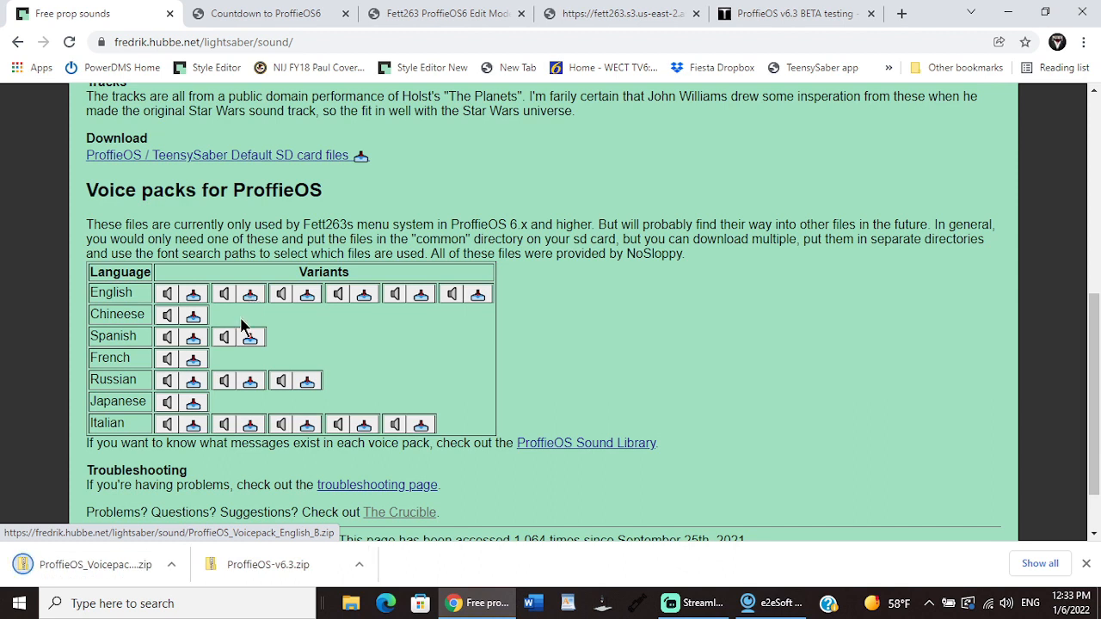
Step: Locate the downloaded ProffieOS_Voicepack_English_B (1).zip in its folder and move it into the customer's saber folder on the desktop
{"action": "left_click", "coordinate": [172, 566]}
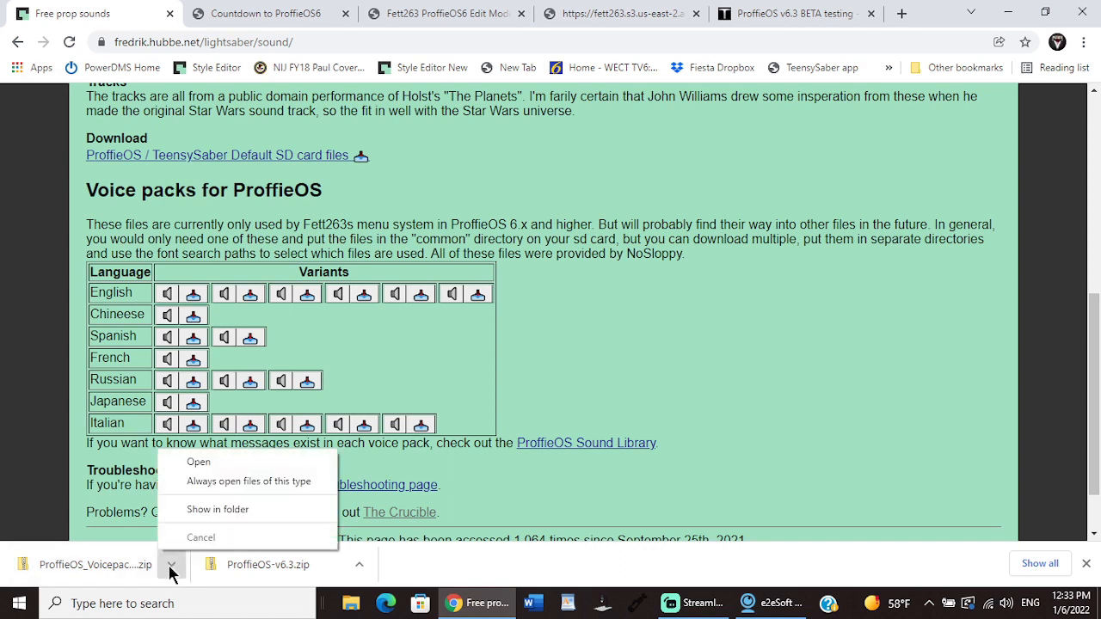
{"action": "left_click", "coordinate": [196, 512]}
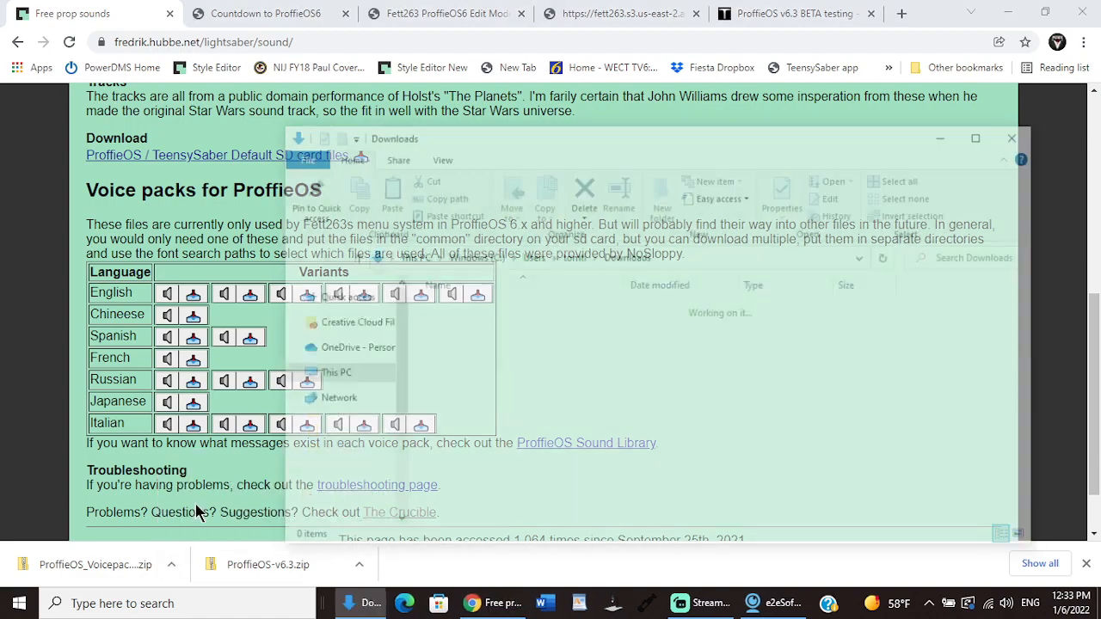
{"action": "left_click", "coordinate": [1006, 13]}
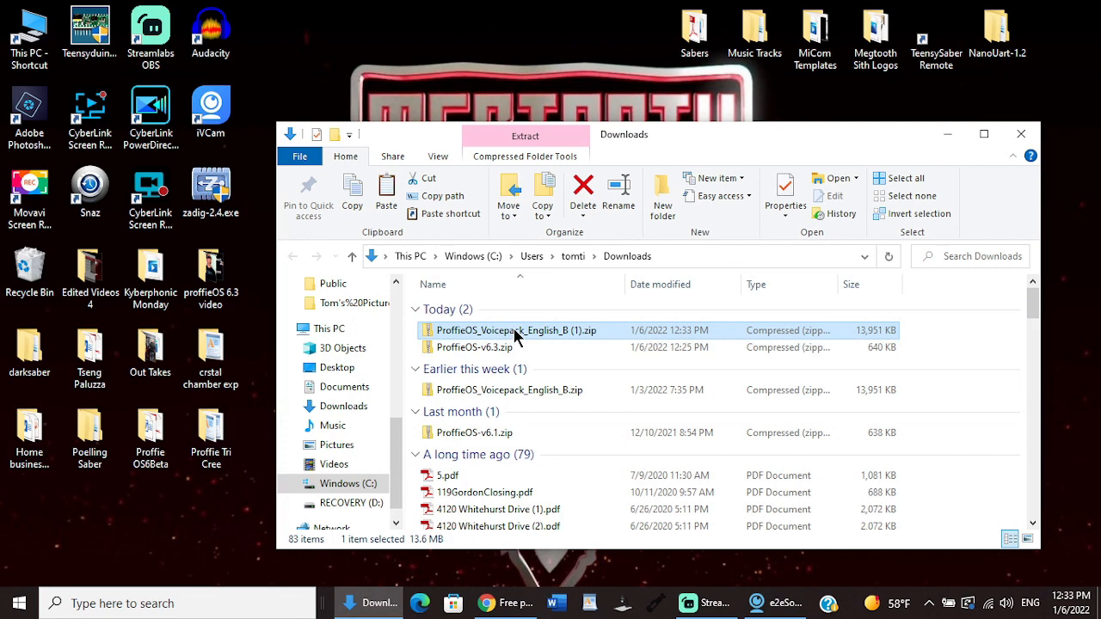
{"action": "left_click_drag", "start_coordinate": [515, 335], "coordinate": [92, 452]}
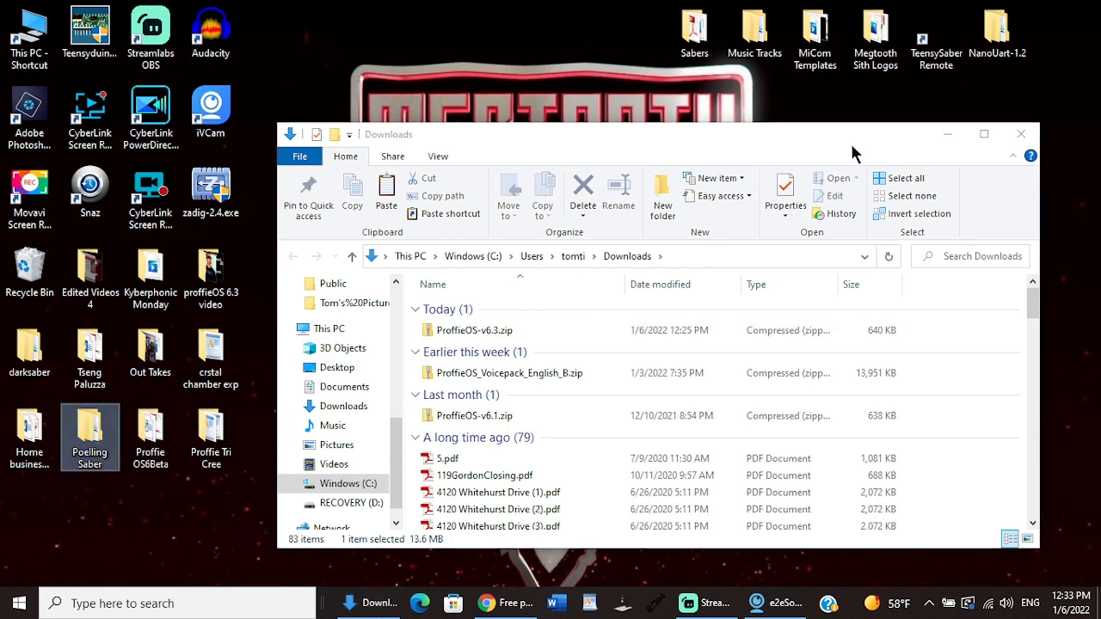
{"action": "left_click", "coordinate": [1020, 135]}
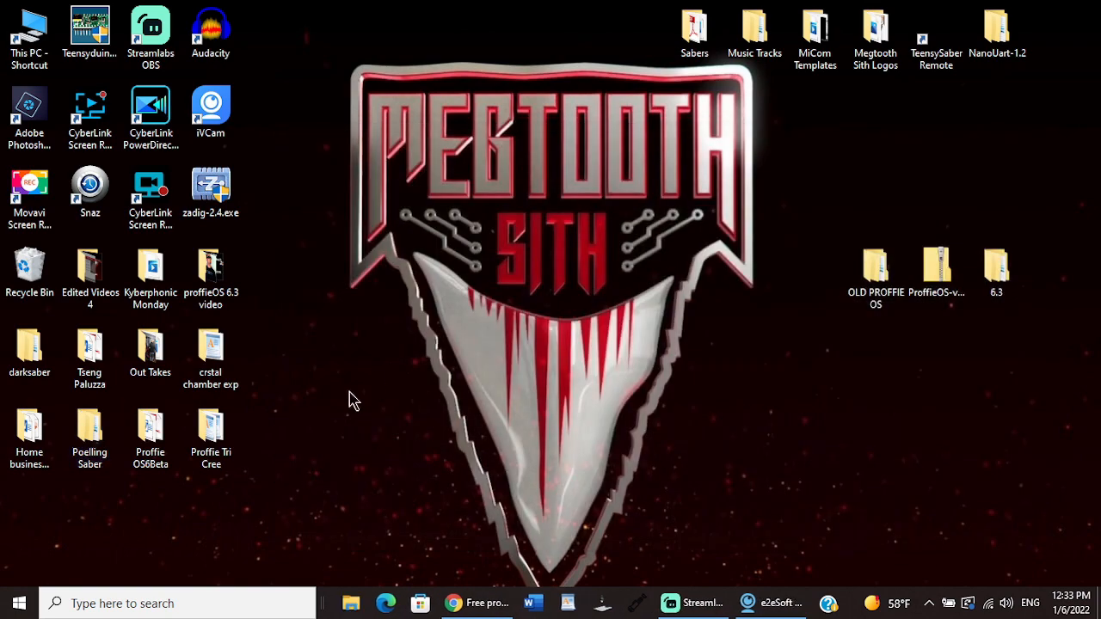
Step: Extract ProffieOS_Voicepack_English_B (1).zip inside the customer's saber folder and delete the zip file
{"action": "double_click", "coordinate": [91, 439]}
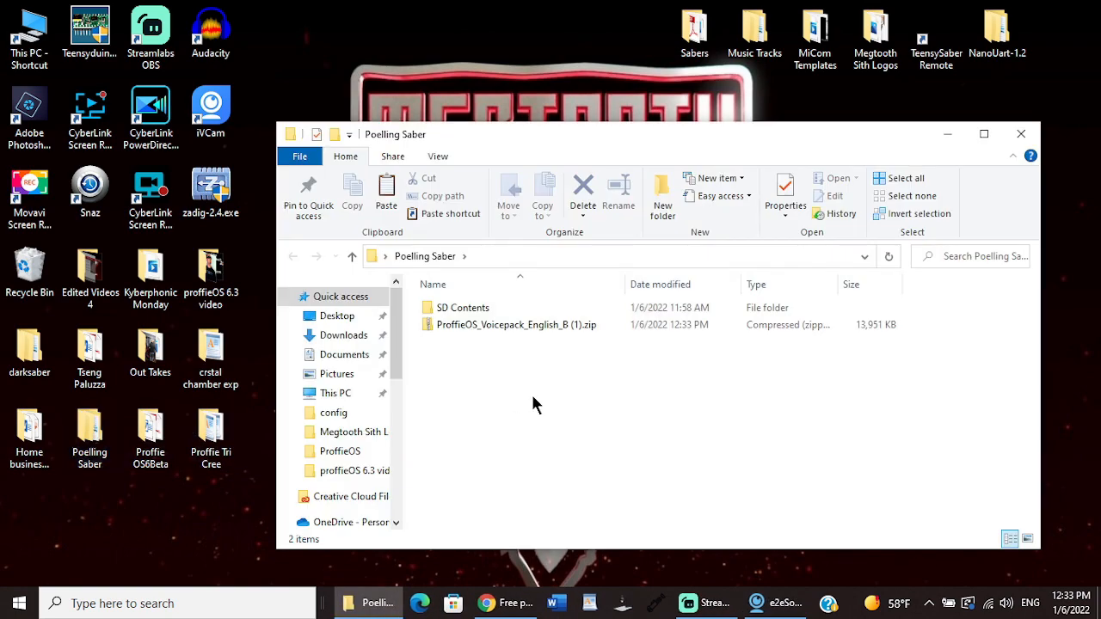
{"action": "right_click", "coordinate": [518, 328]}
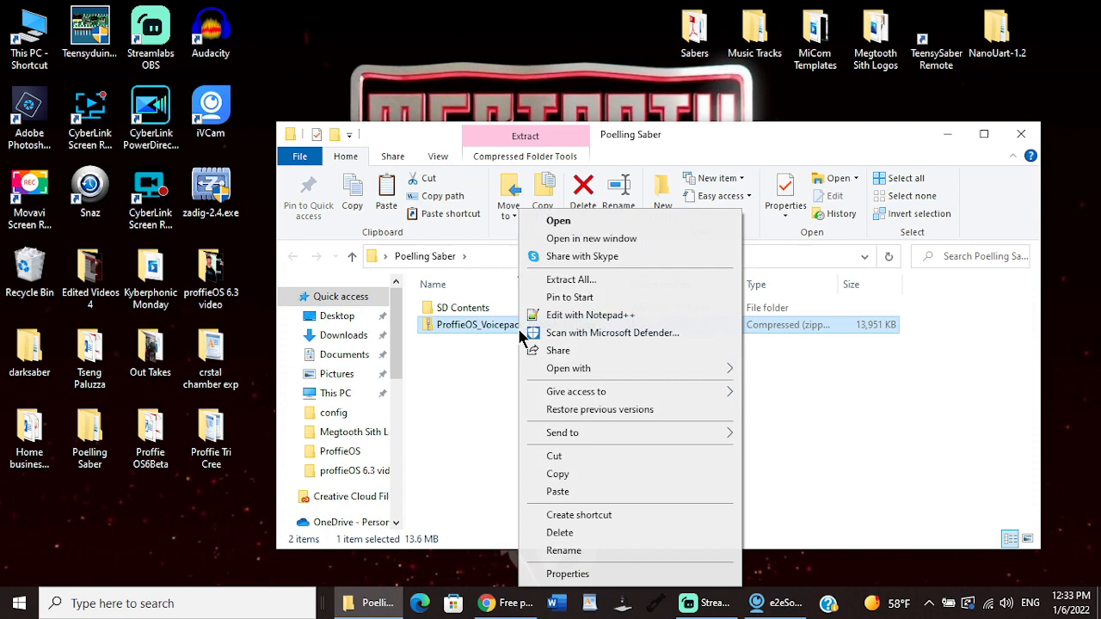
{"action": "left_click", "coordinate": [554, 282]}
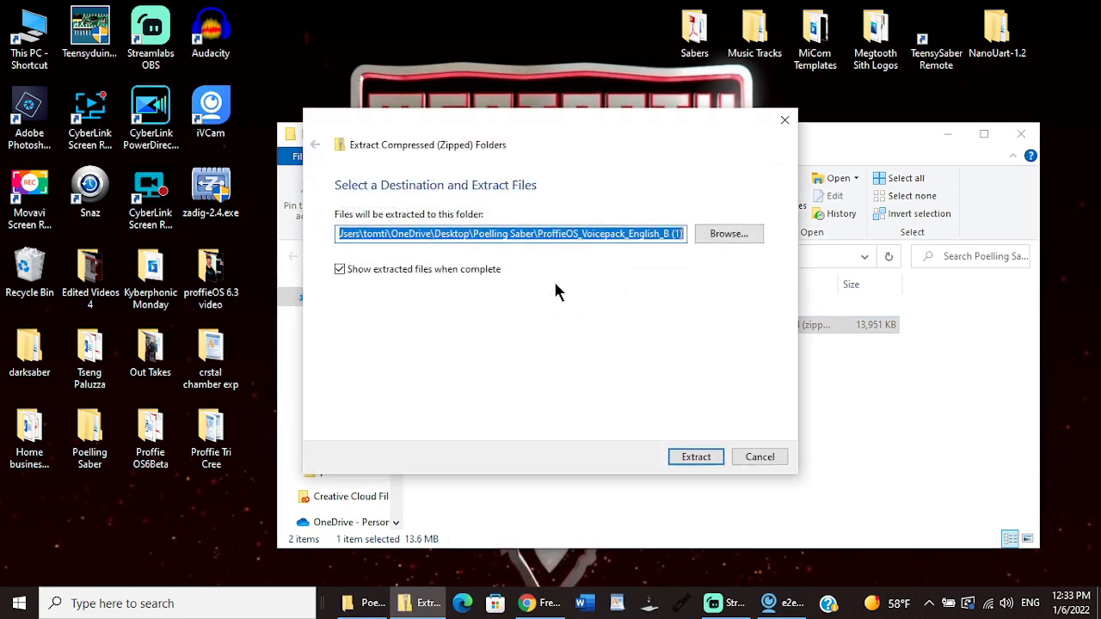
{"action": "left_click", "coordinate": [697, 457]}
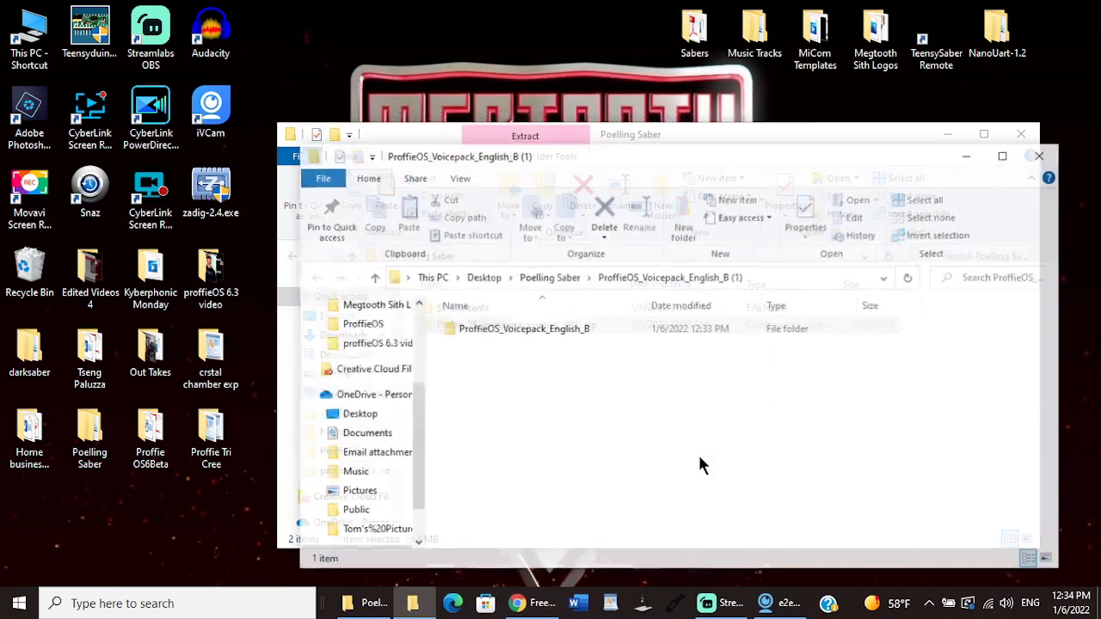
{"action": "left_click", "coordinate": [1041, 155]}
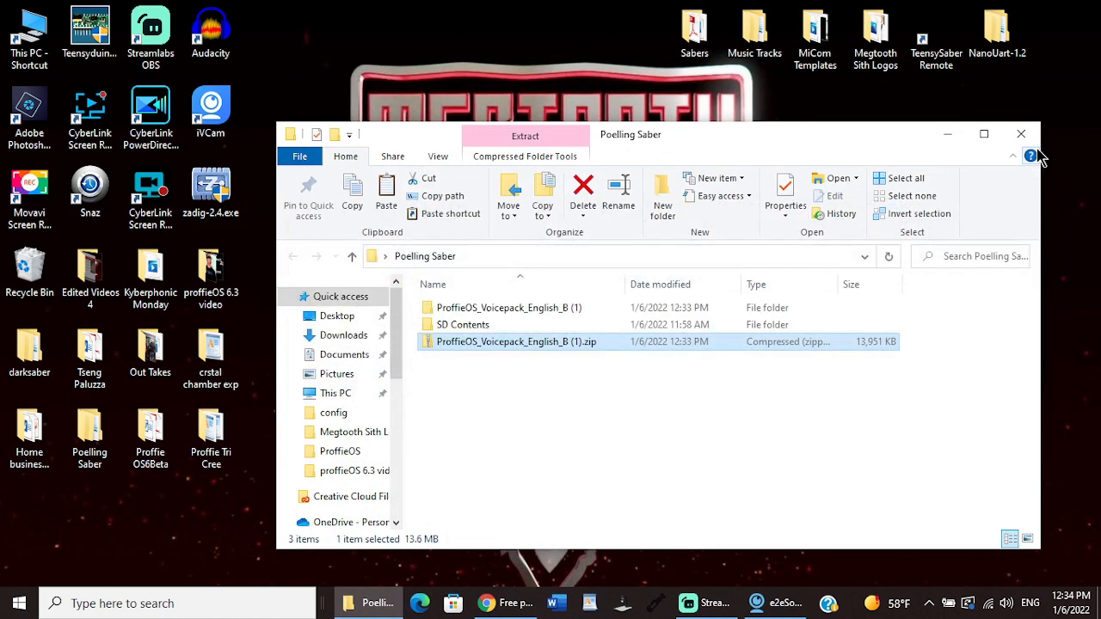
{"action": "right_click", "coordinate": [509, 341]}
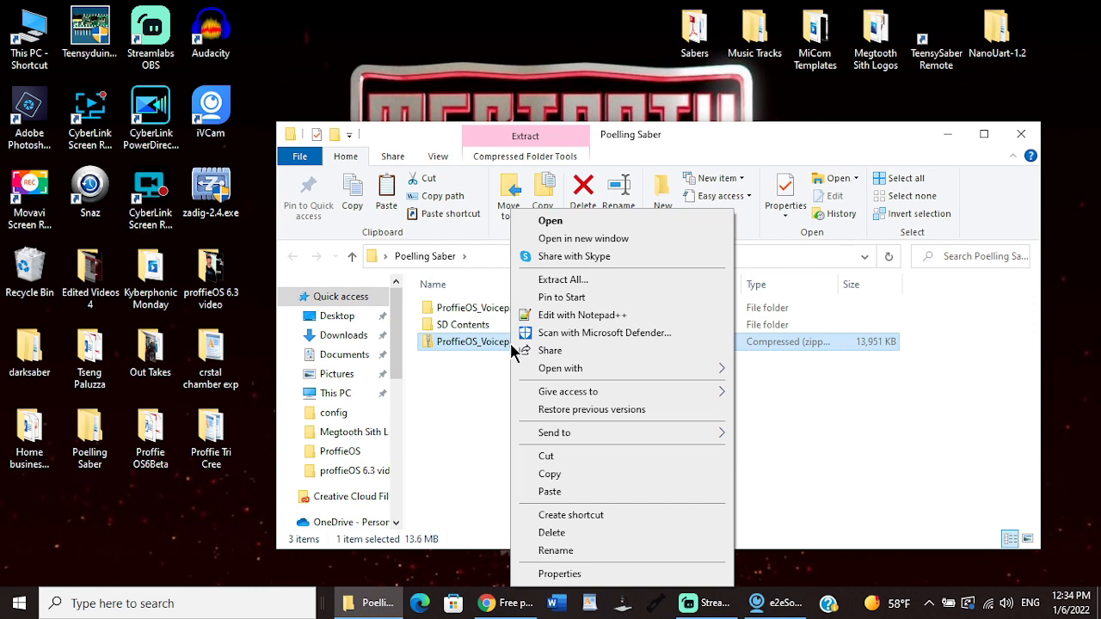
{"action": "left_click", "coordinate": [550, 532]}
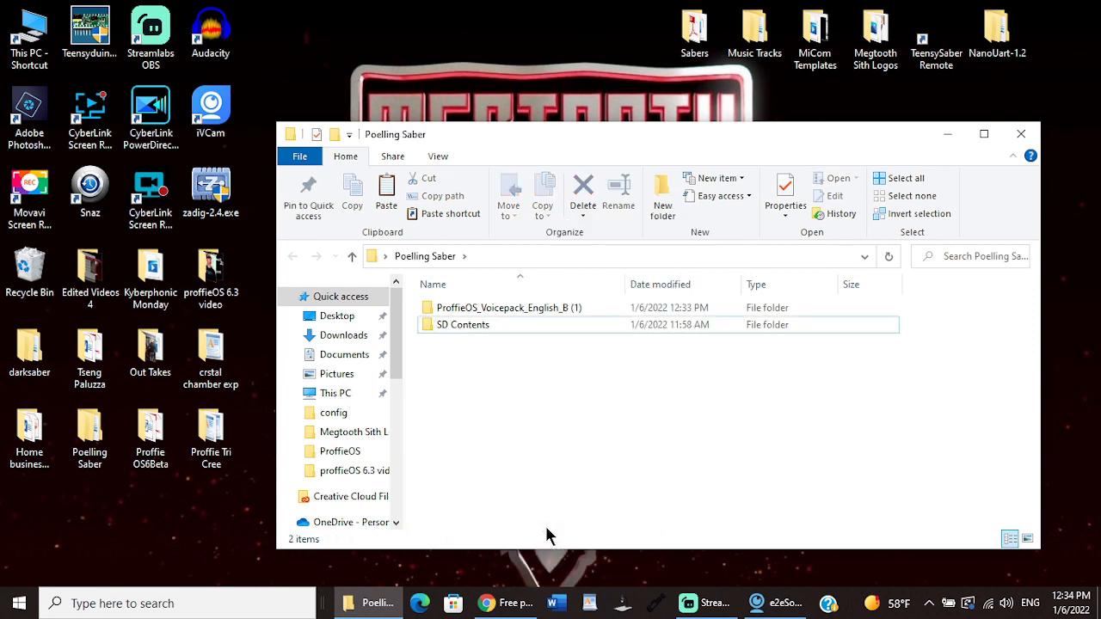
Step: Copy the common folder from the extracted ProffieOS_Voicepack_English_B folder into the saber's SD Contents folder
{"action": "double_click", "coordinate": [544, 311]}
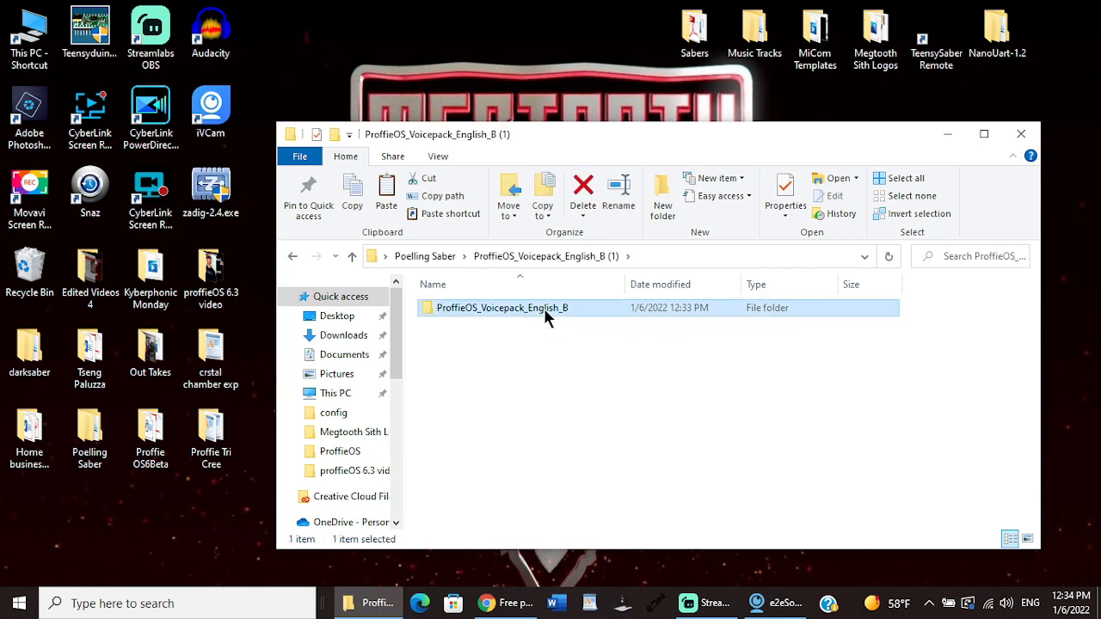
{"action": "double_click", "coordinate": [543, 307]}
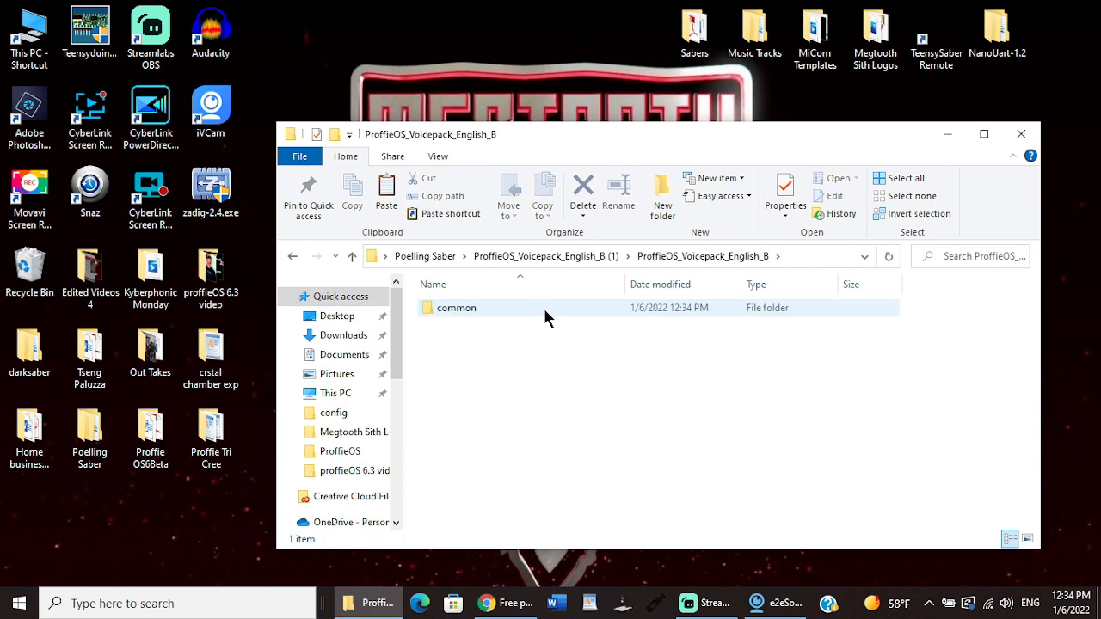
{"action": "right_click", "coordinate": [469, 316]}
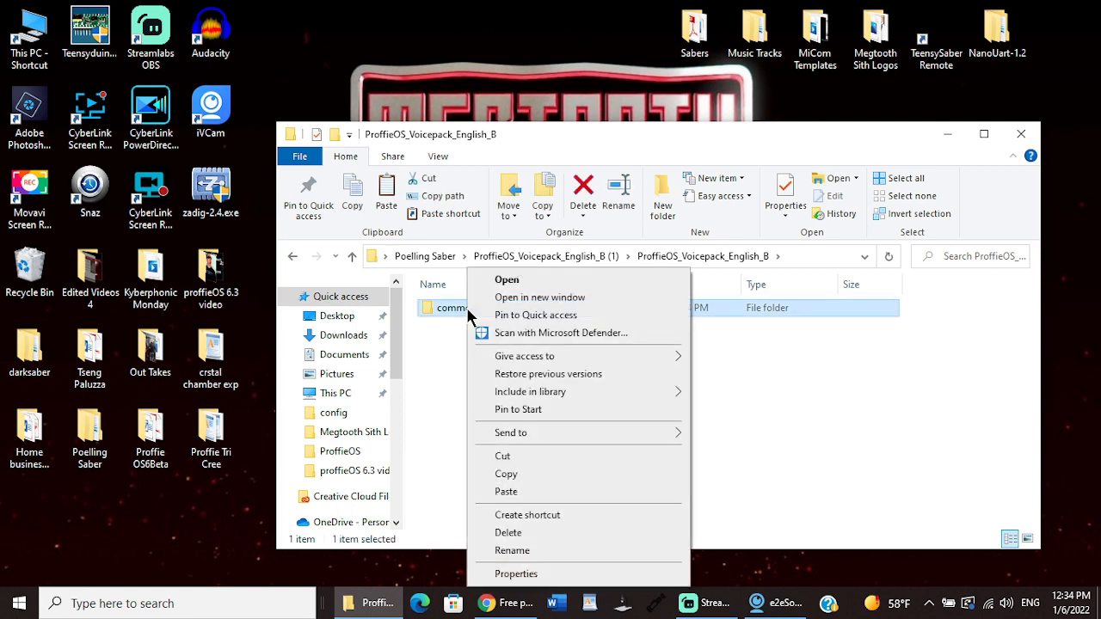
{"action": "left_click", "coordinate": [517, 474]}
{"action": "left_click", "coordinate": [354, 258]}
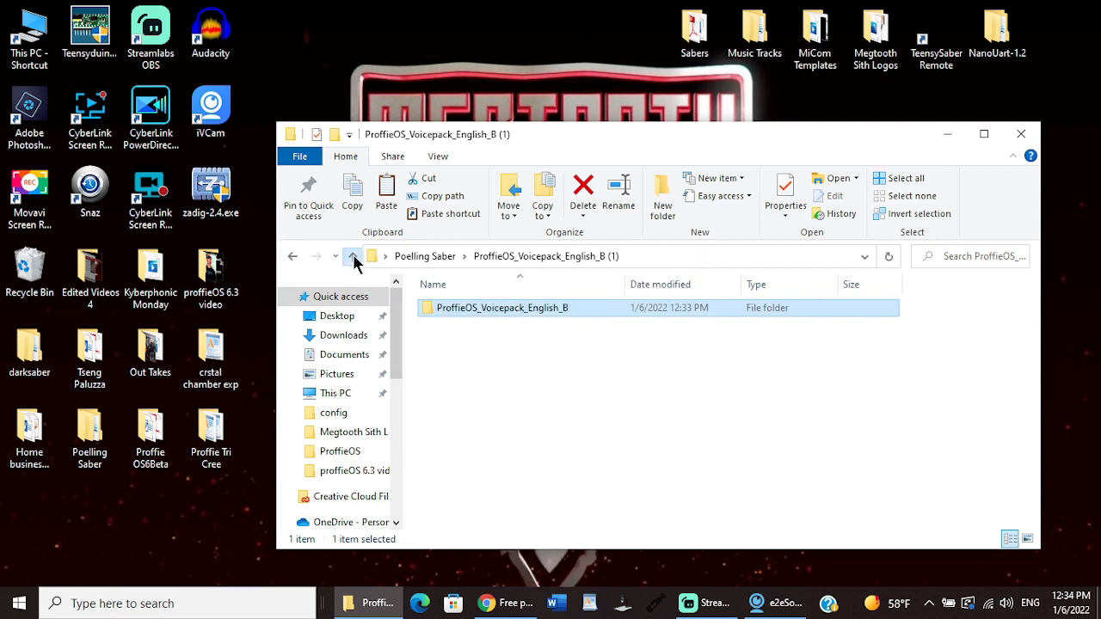
{"action": "left_click", "coordinate": [353, 258]}
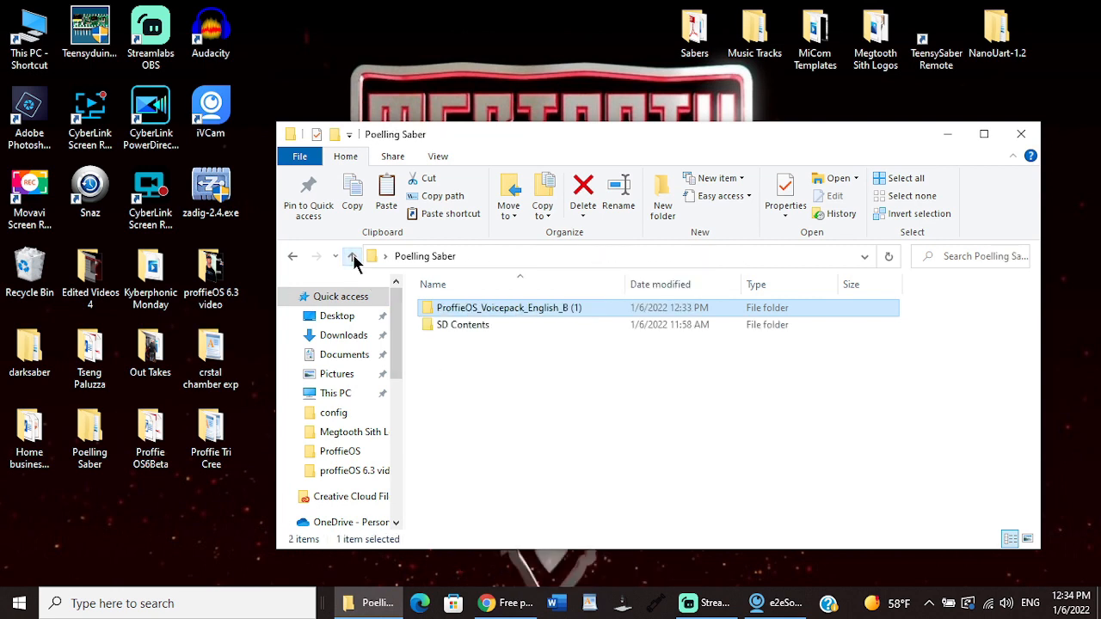
{"action": "double_click", "coordinate": [451, 325]}
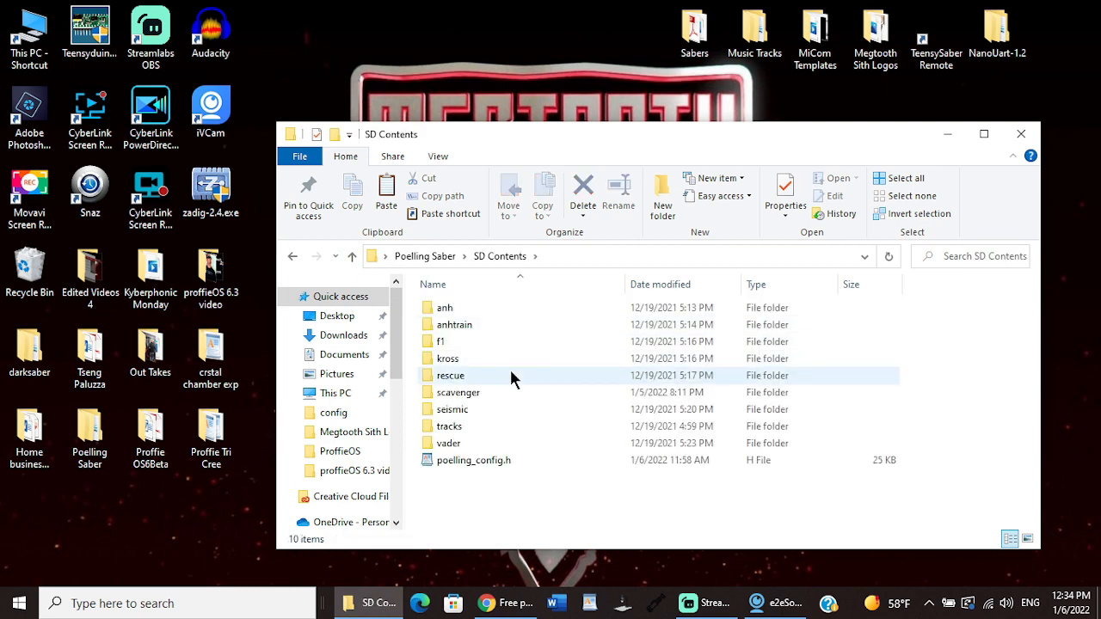
{"action": "right_click", "coordinate": [511, 373]}
{"action": "left_click", "coordinate": [563, 251]}
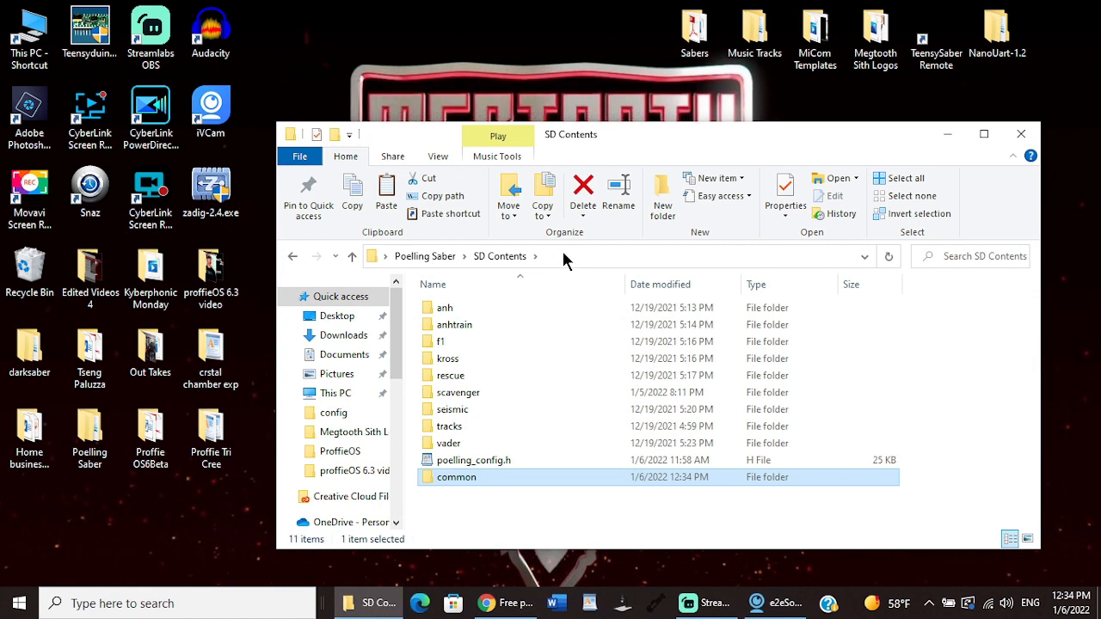
Step: Open the clrlst folder within the copied common folder and listen to clips clrlst01.wav through clrlst06.wav
{"action": "double_click", "coordinate": [477, 475]}
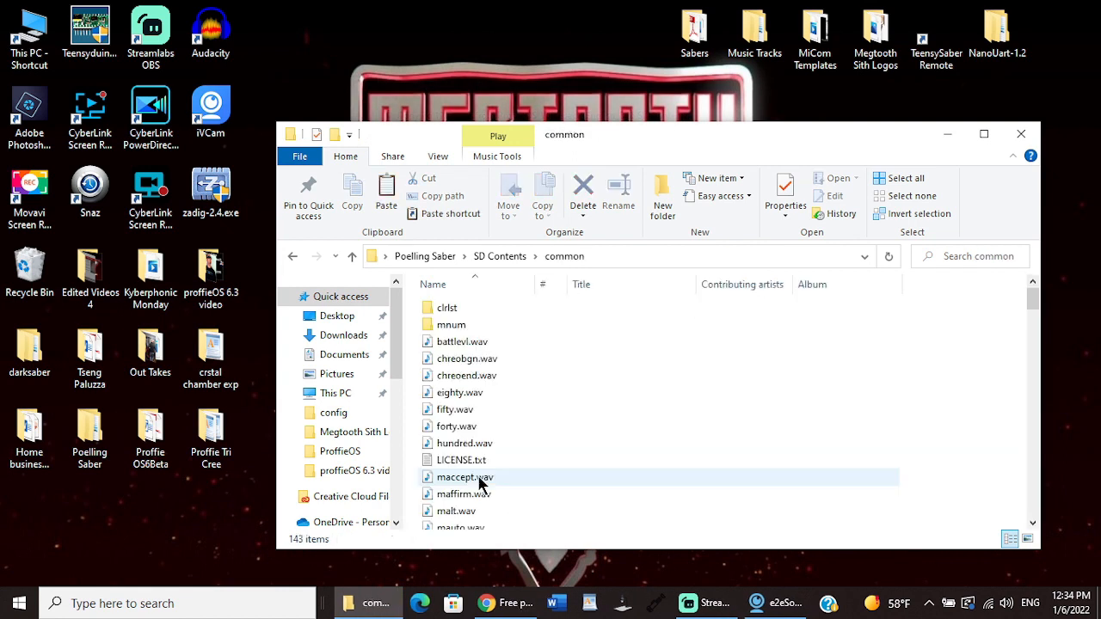
{"action": "double_click", "coordinate": [461, 311]}
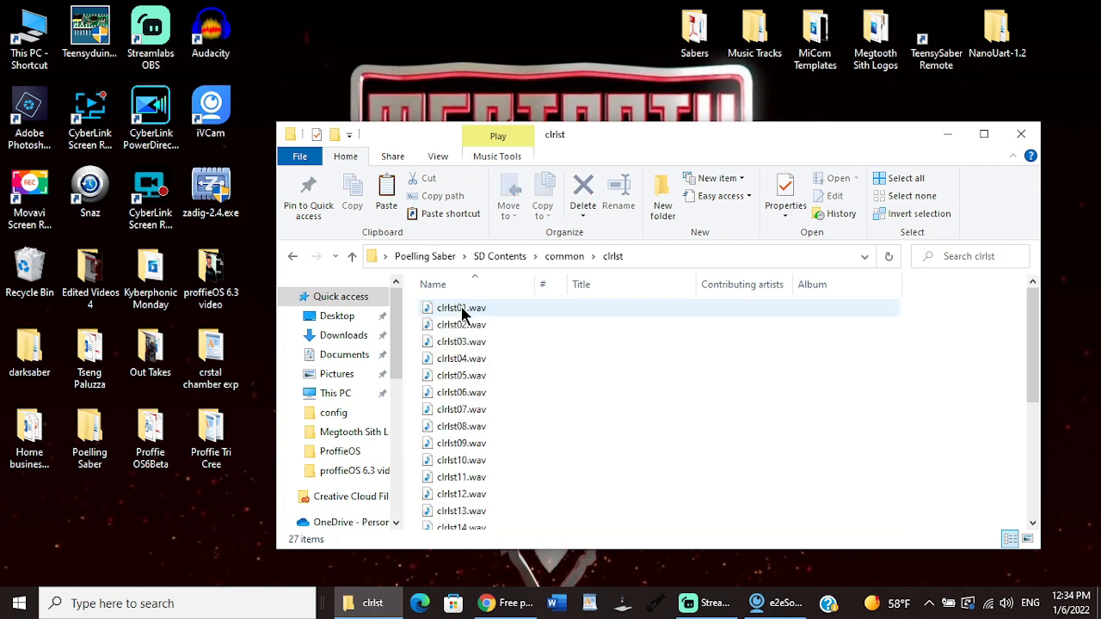
{"action": "left_click", "coordinate": [461, 311]}
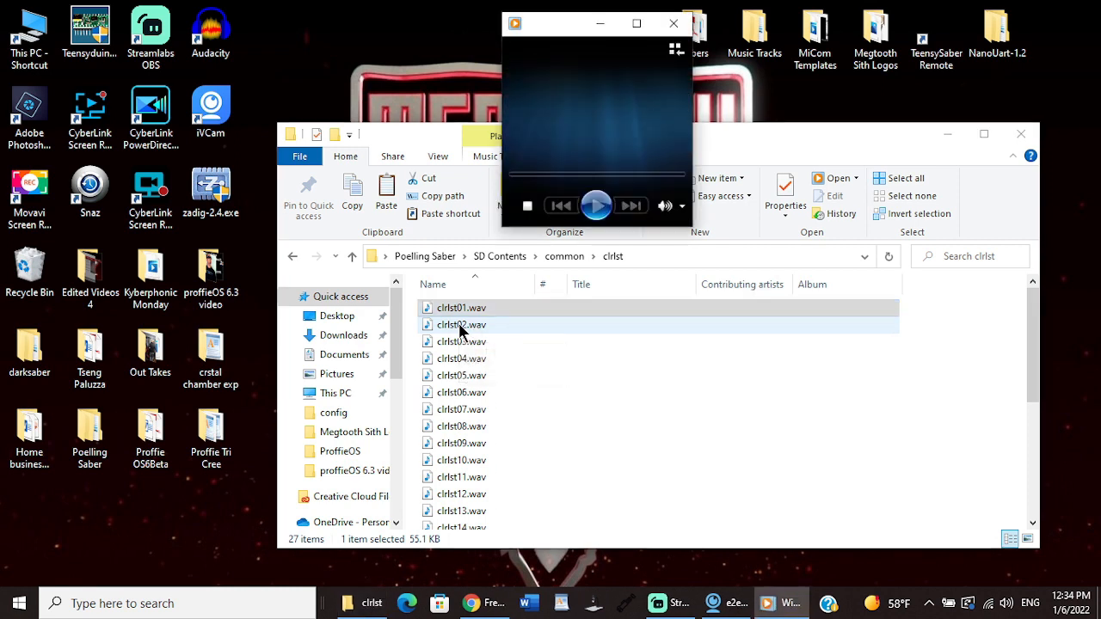
{"action": "left_click", "coordinate": [460, 328]}
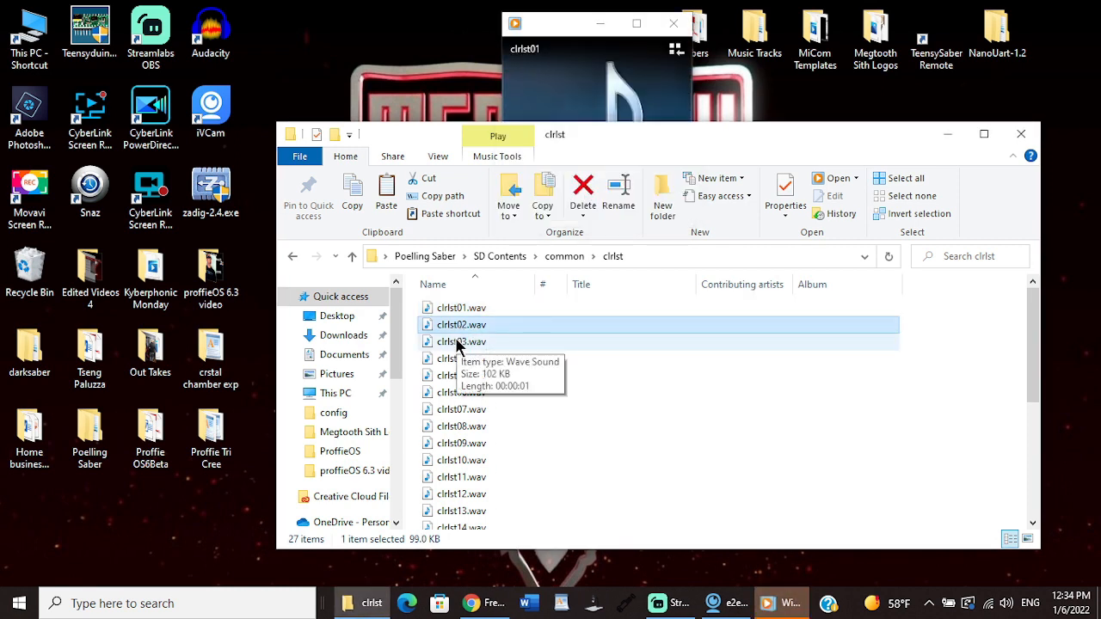
{"action": "double_click", "coordinate": [457, 344]}
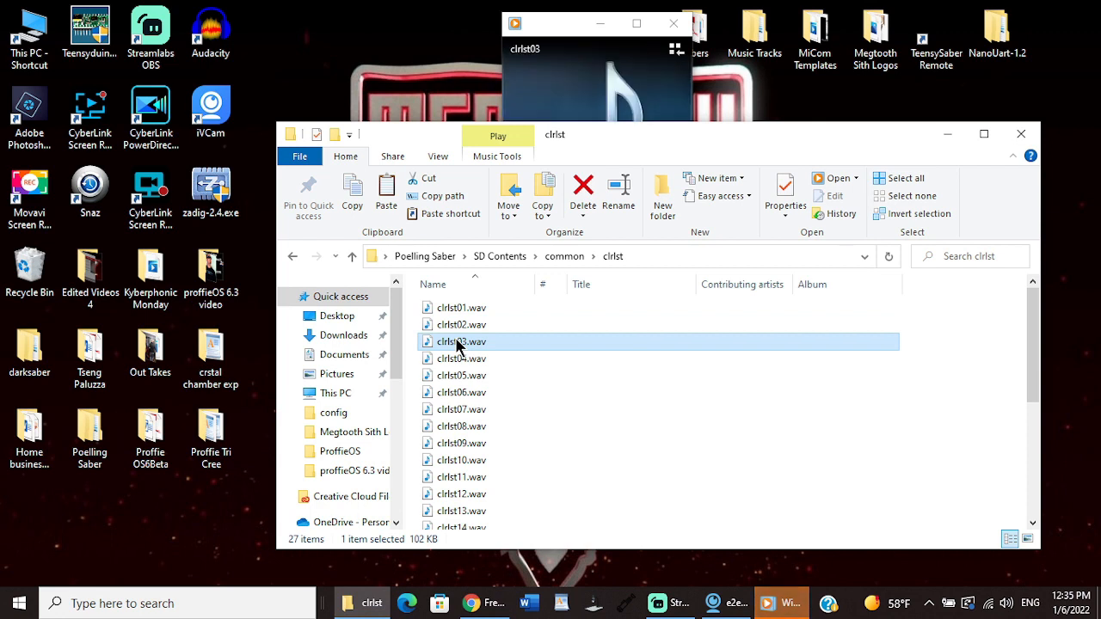
{"action": "double_click", "coordinate": [456, 359]}
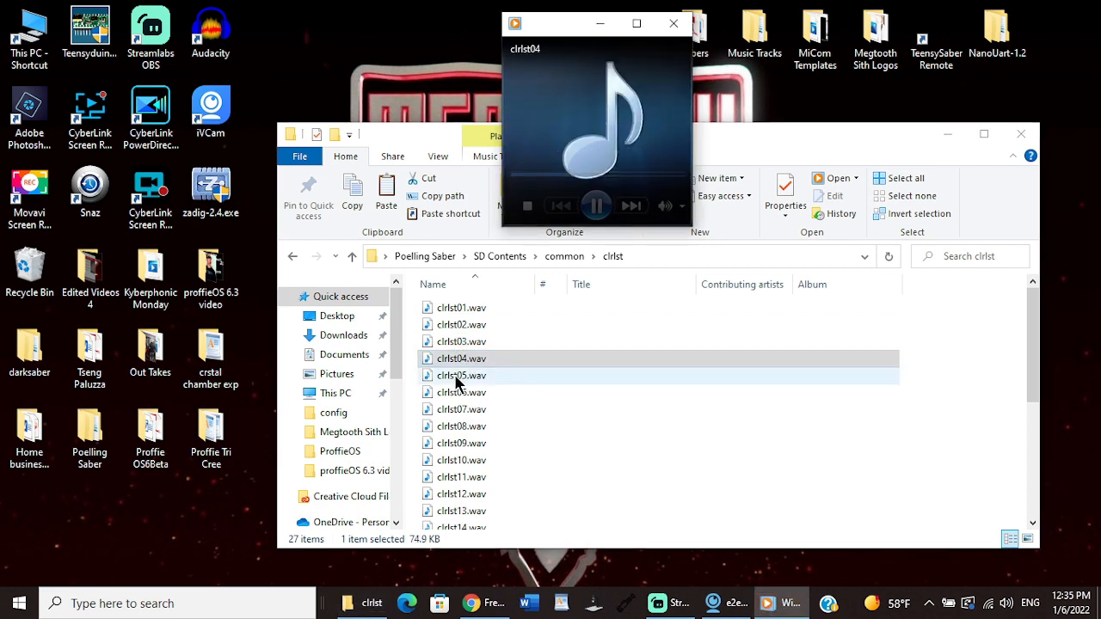
{"action": "double_click", "coordinate": [456, 377]}
{"action": "double_click", "coordinate": [453, 393]}
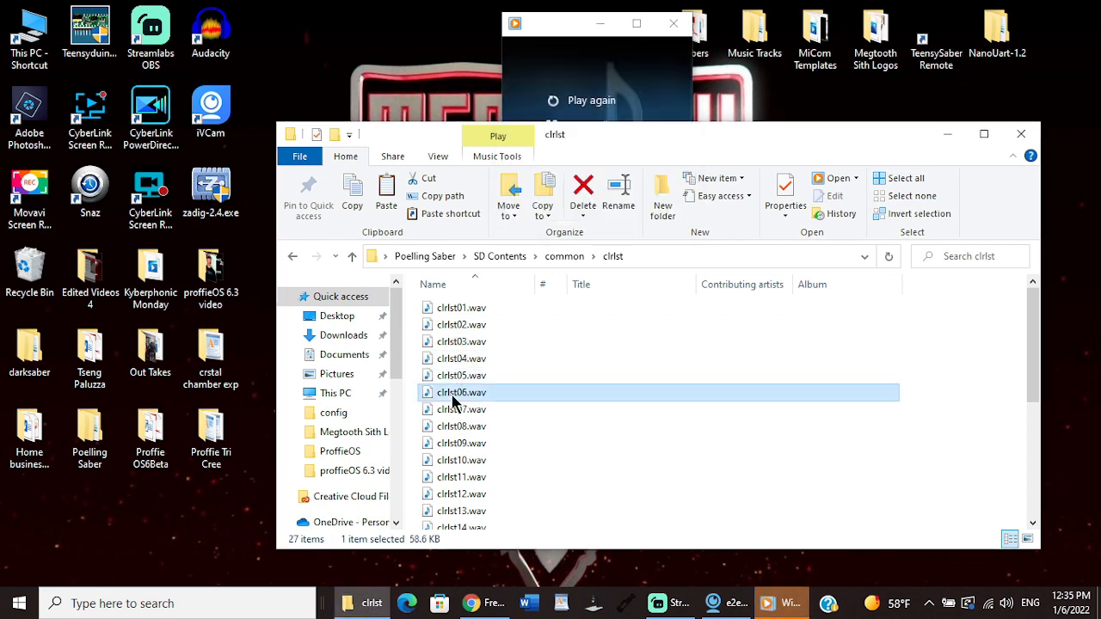
Step: Open the mnum folder within common and listen to mnum2.wav, mnum3.wav and mnum4.wav
{"action": "left_click", "coordinate": [352, 258]}
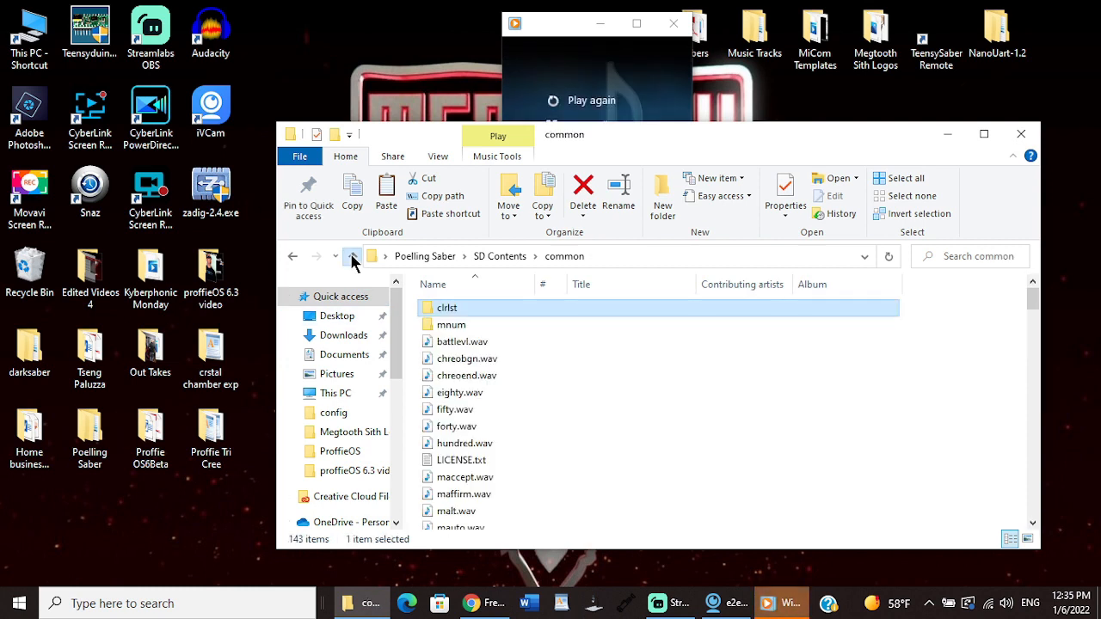
{"action": "double_click", "coordinate": [456, 324]}
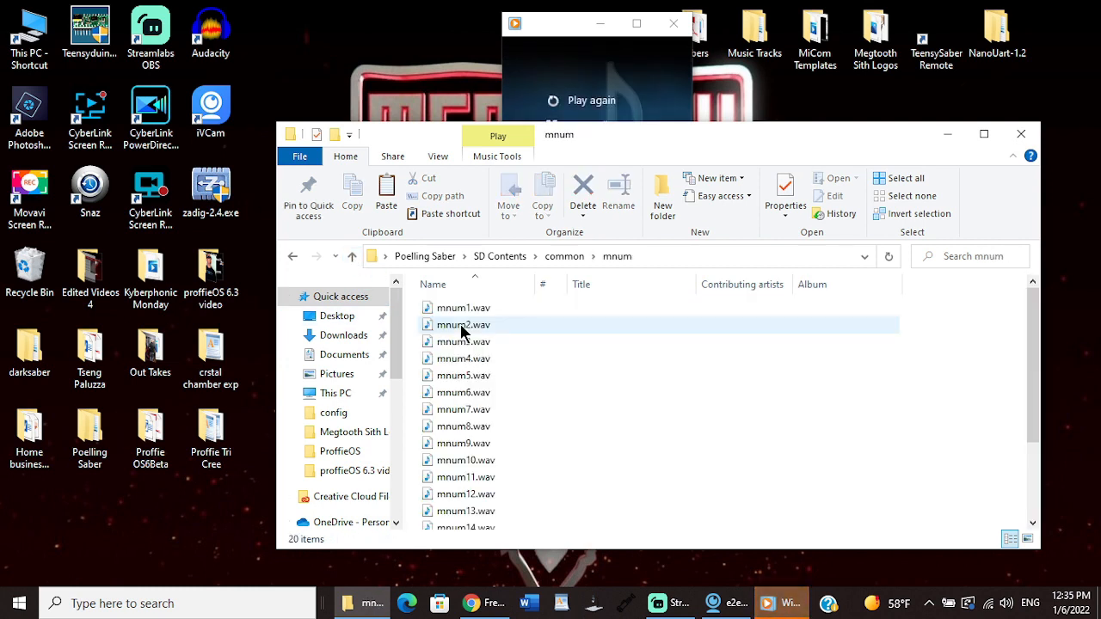
{"action": "double_click", "coordinate": [462, 327]}
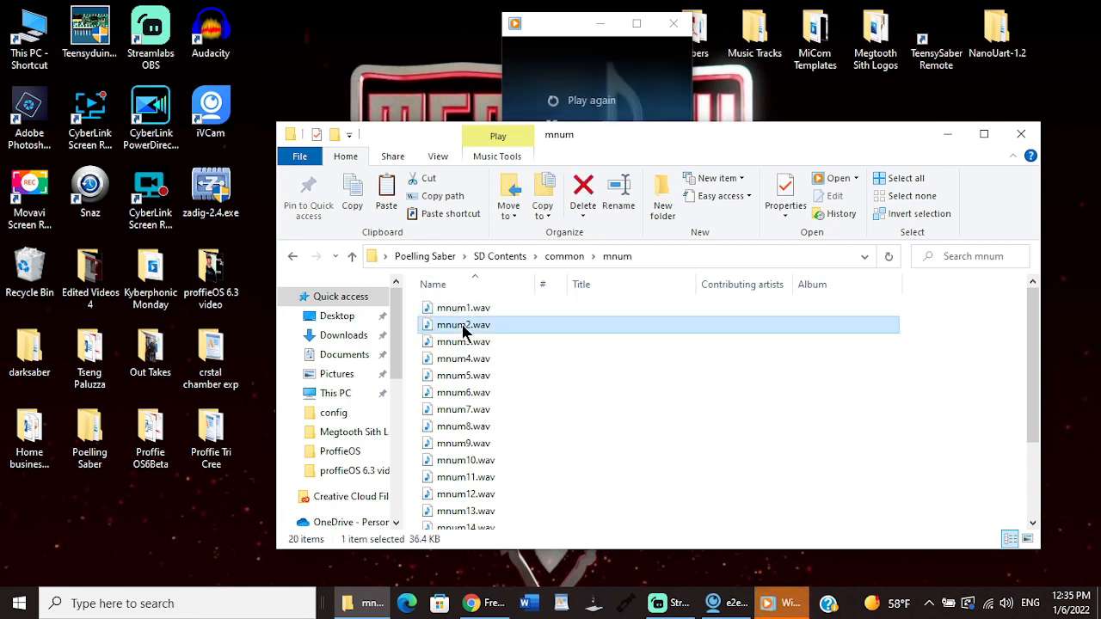
{"action": "double_click", "coordinate": [464, 343]}
{"action": "double_click", "coordinate": [465, 360]}
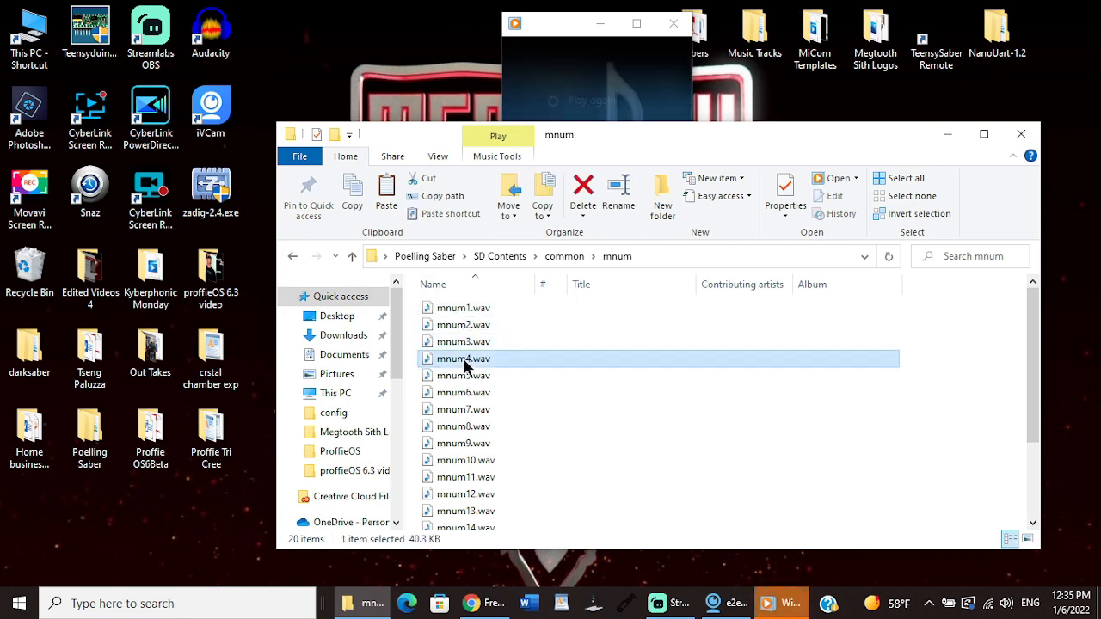
Step: Listen to mnum4.wav and mnum5.wav in the mnum folder and return to the common folder
{"action": "double_click", "coordinate": [465, 362]}
{"action": "double_click", "coordinate": [463, 376]}
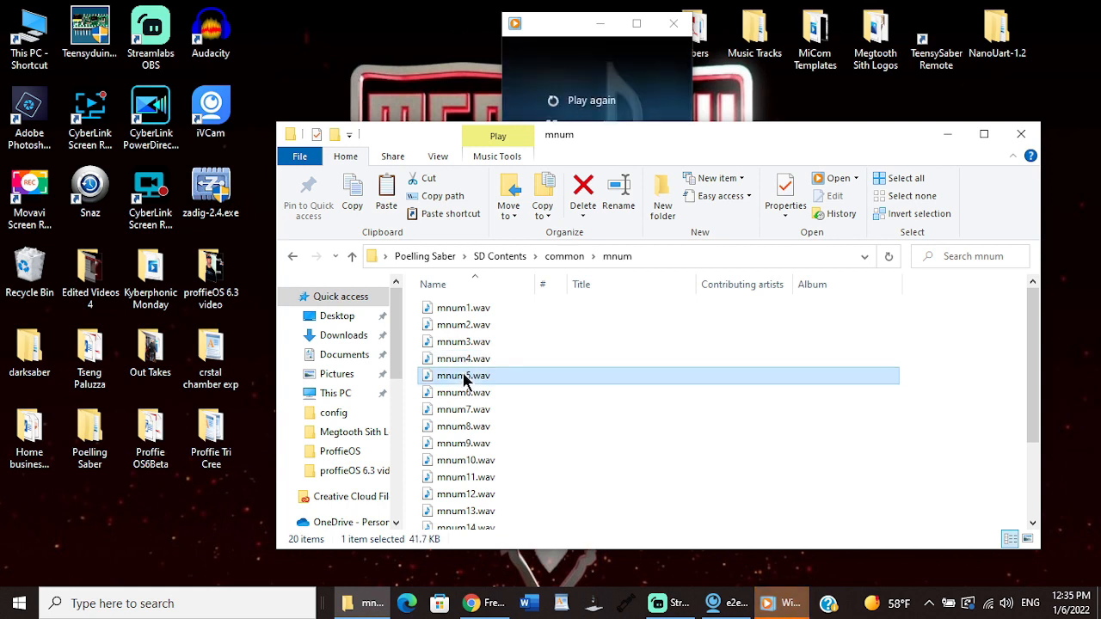
{"action": "left_click", "coordinate": [351, 257]}
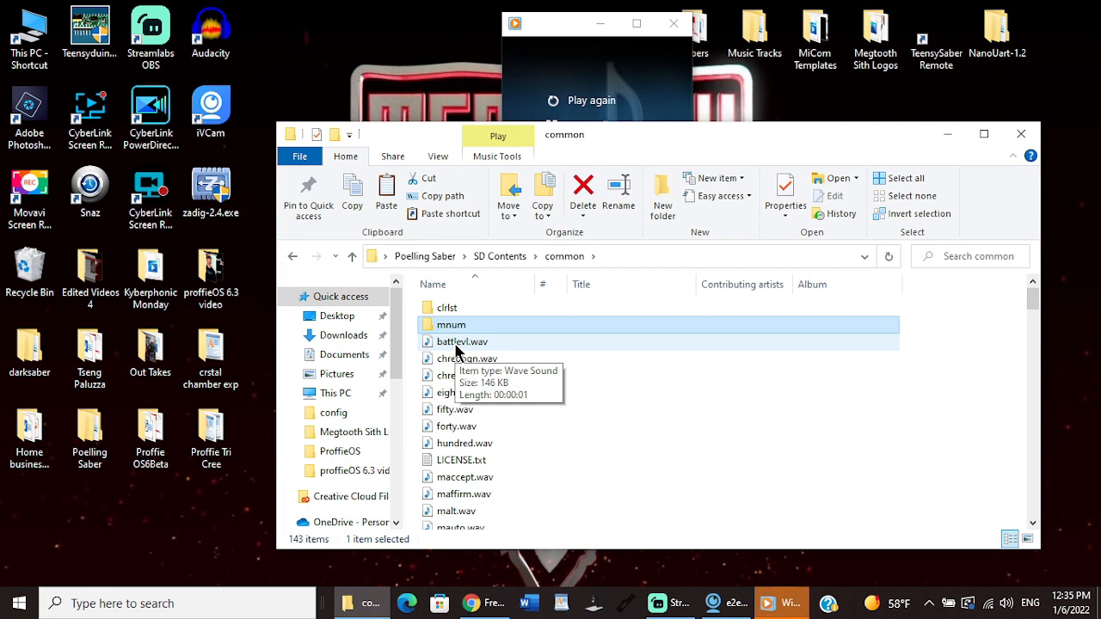
Step: Listen to battlevl.wav, chreobgn.wav, chreoend.wav, eighty.wav, fifty.wav, forty.wav and hundred.wav in the common folder, and close the media player
{"action": "double_click", "coordinate": [456, 343]}
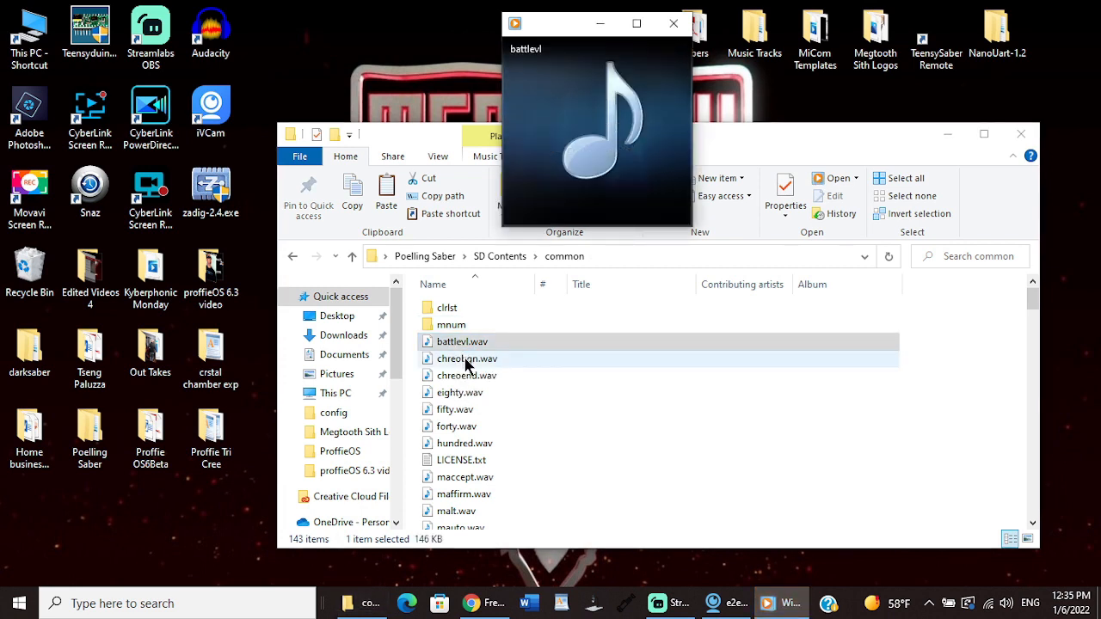
{"action": "double_click", "coordinate": [467, 361]}
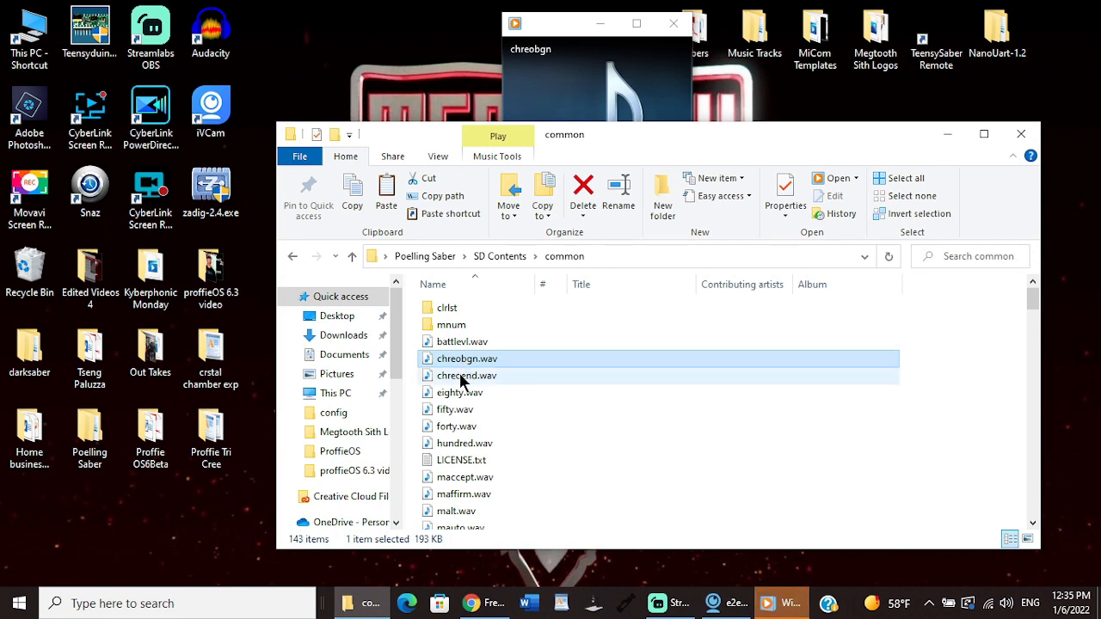
{"action": "double_click", "coordinate": [472, 378]}
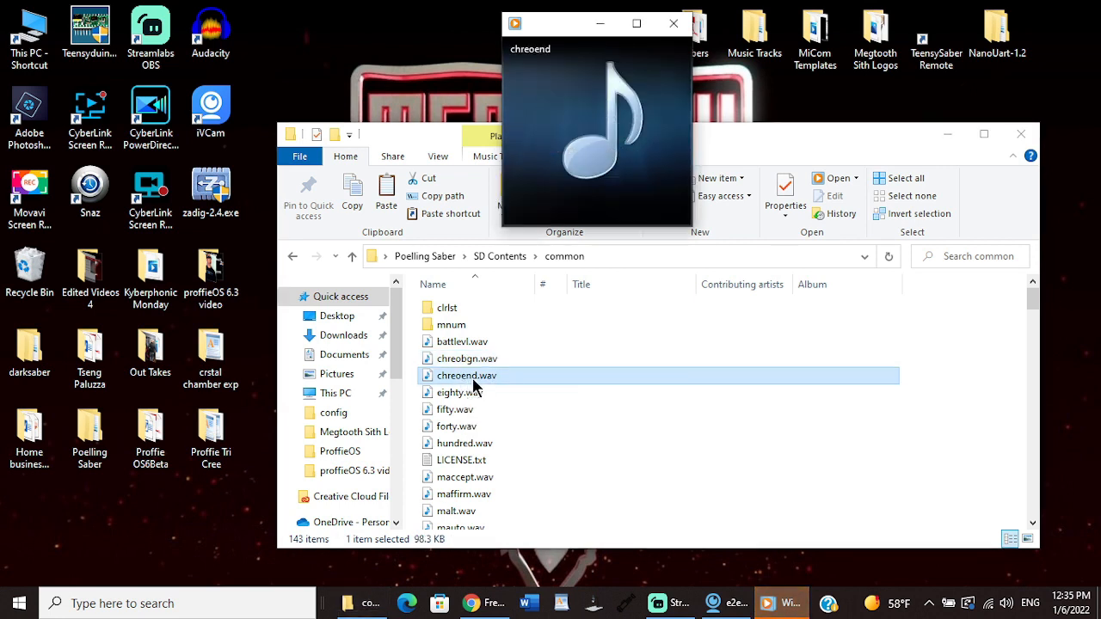
{"action": "double_click", "coordinate": [469, 396]}
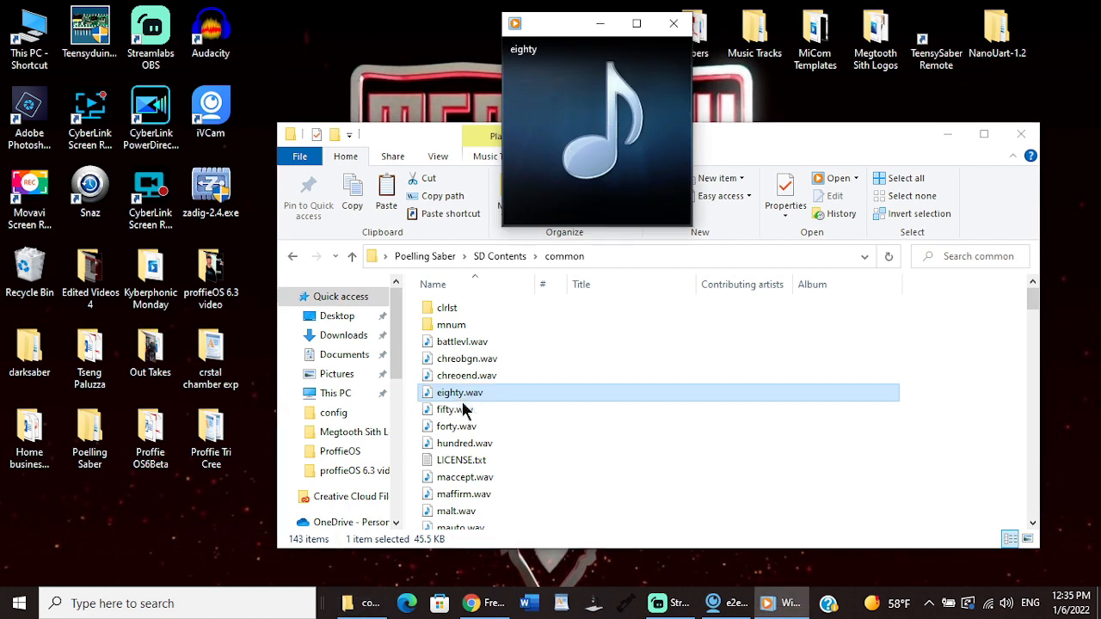
{"action": "double_click", "coordinate": [465, 411]}
{"action": "double_click", "coordinate": [451, 430]}
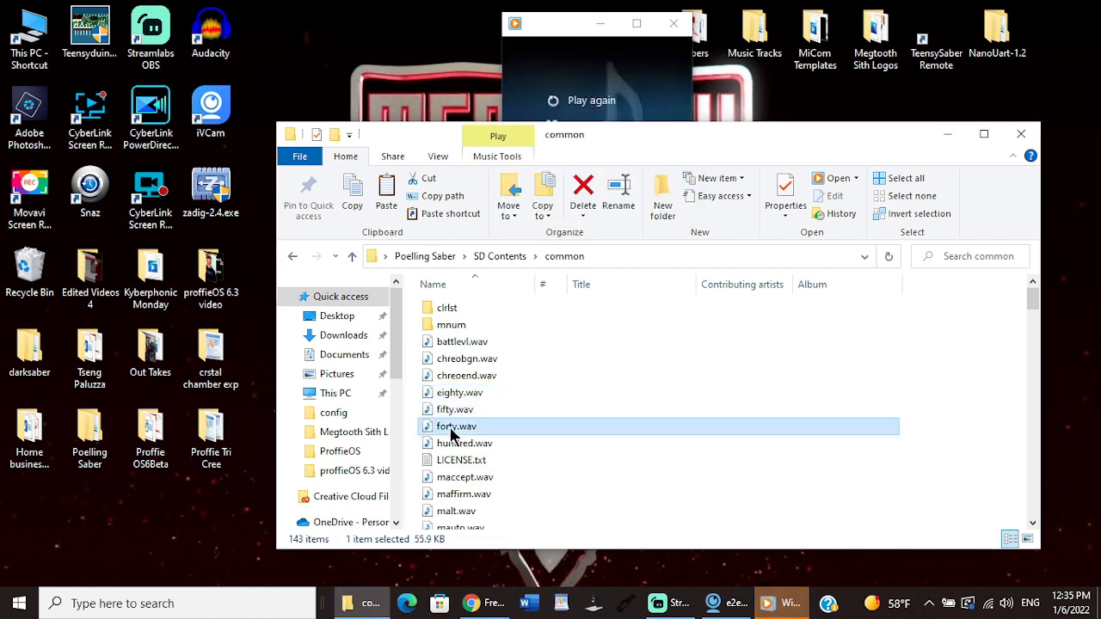
{"action": "double_click", "coordinate": [457, 446]}
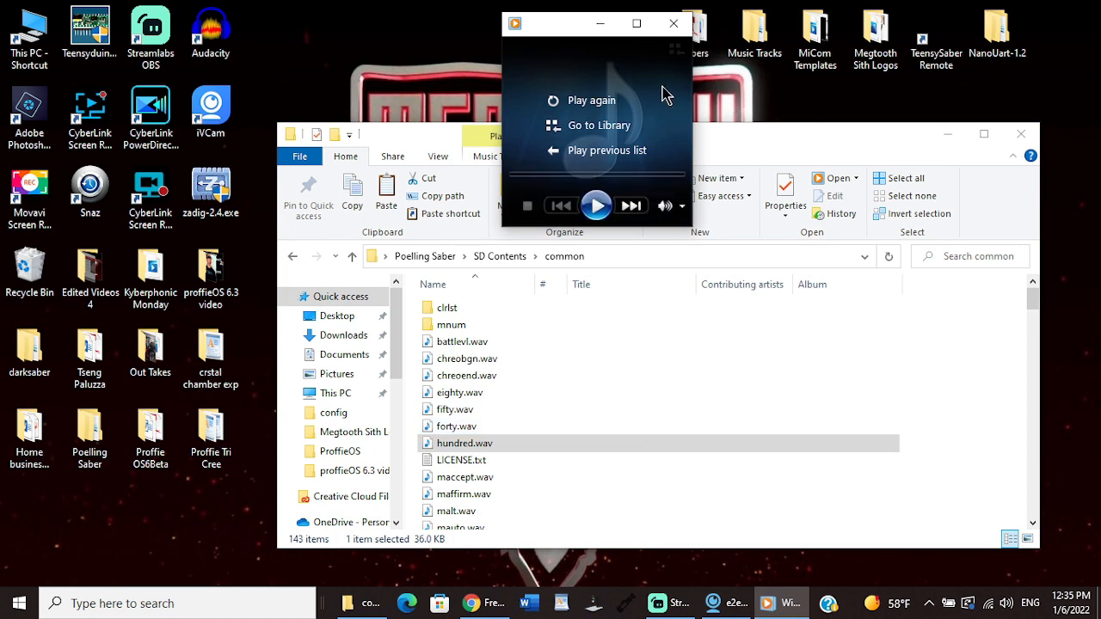
{"action": "left_click", "coordinate": [673, 24]}
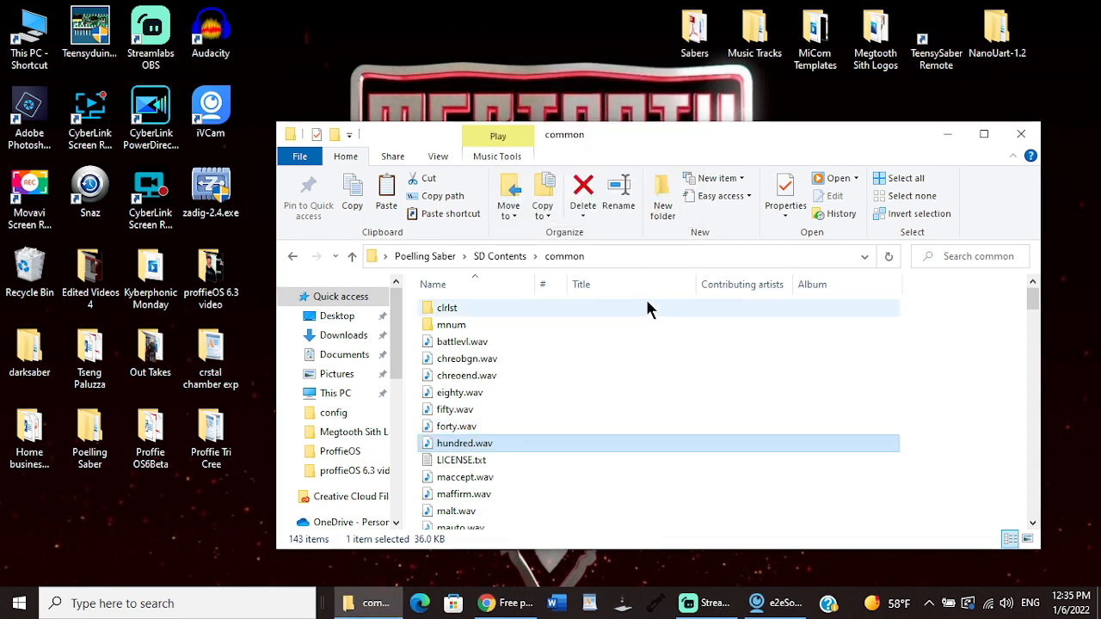
Step: Look through the tracks folder in SD Contents and move it into the common folder
{"action": "left_click", "coordinate": [487, 258]}
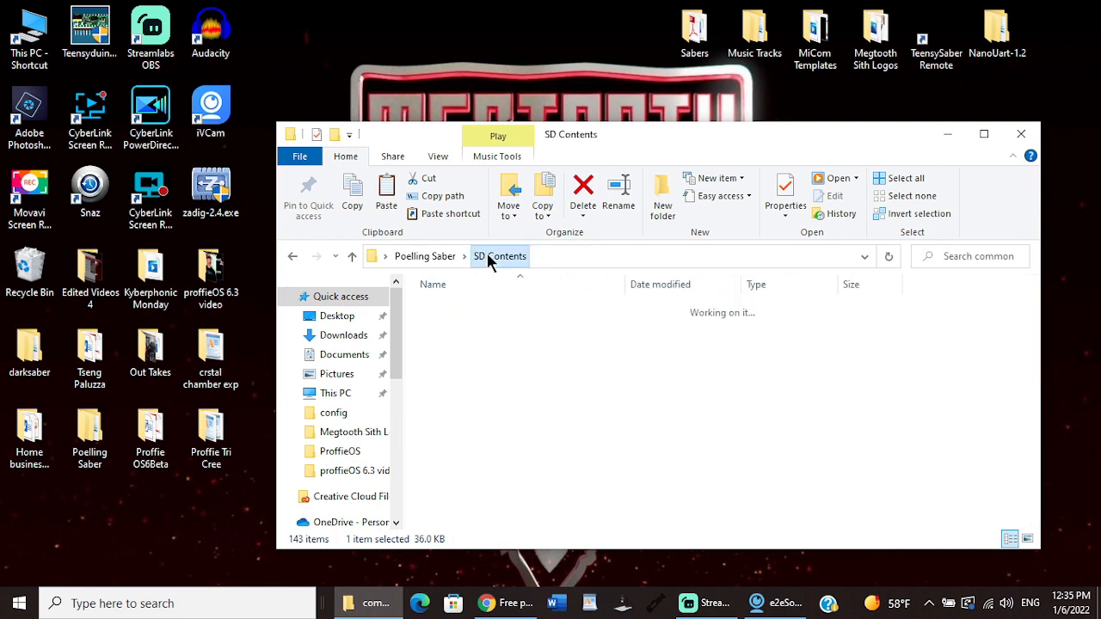
{"action": "mouse_move", "coordinate": [513, 343]}
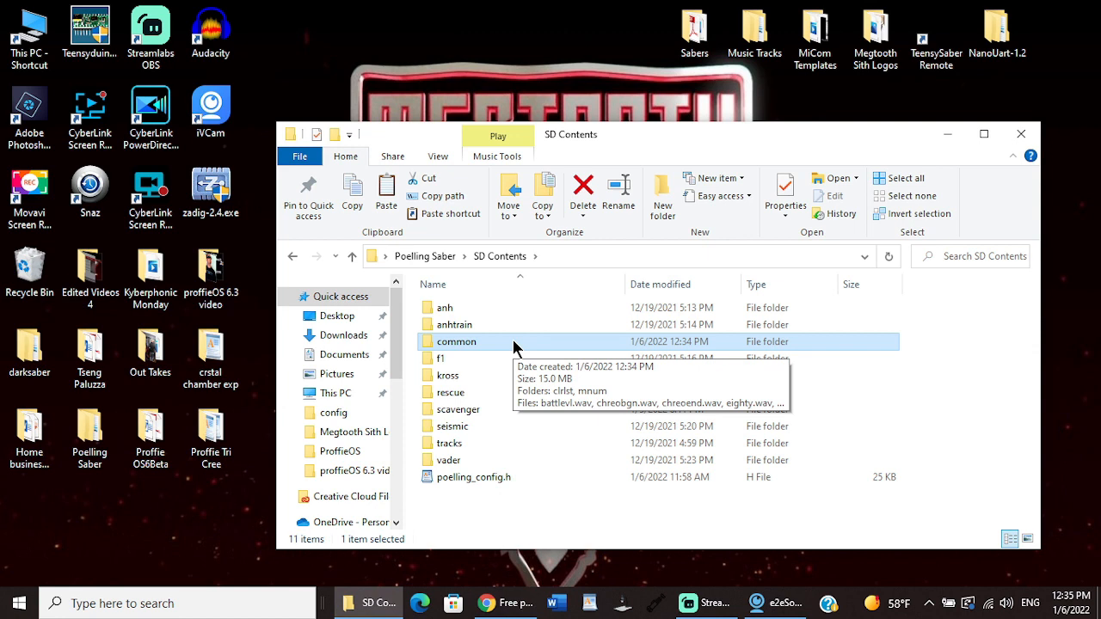
{"action": "double_click", "coordinate": [456, 449]}
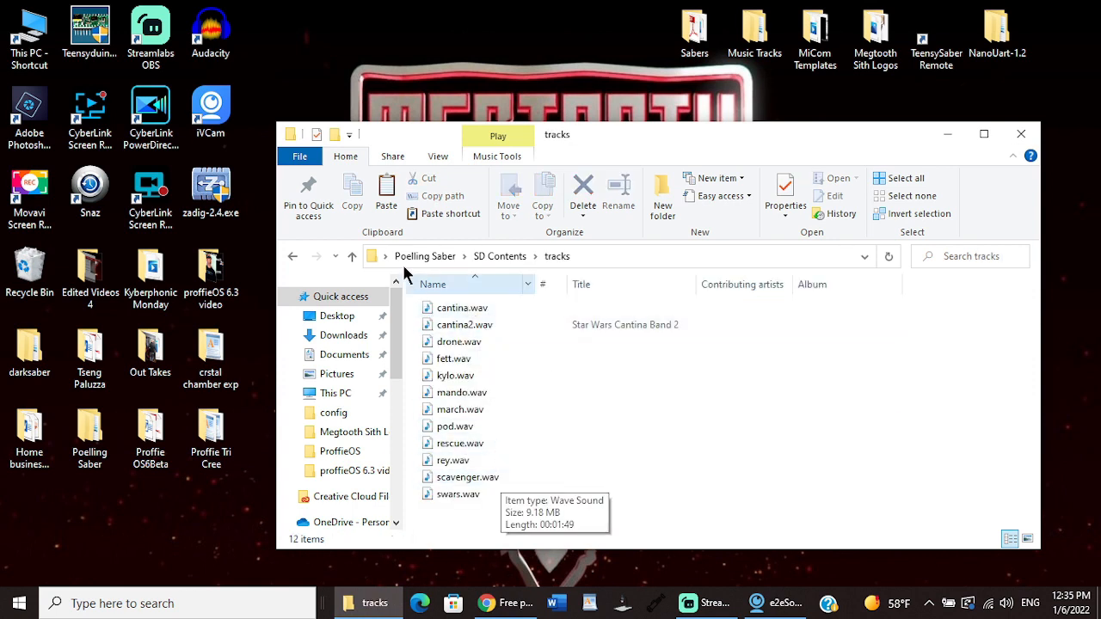
{"action": "left_click", "coordinate": [352, 256]}
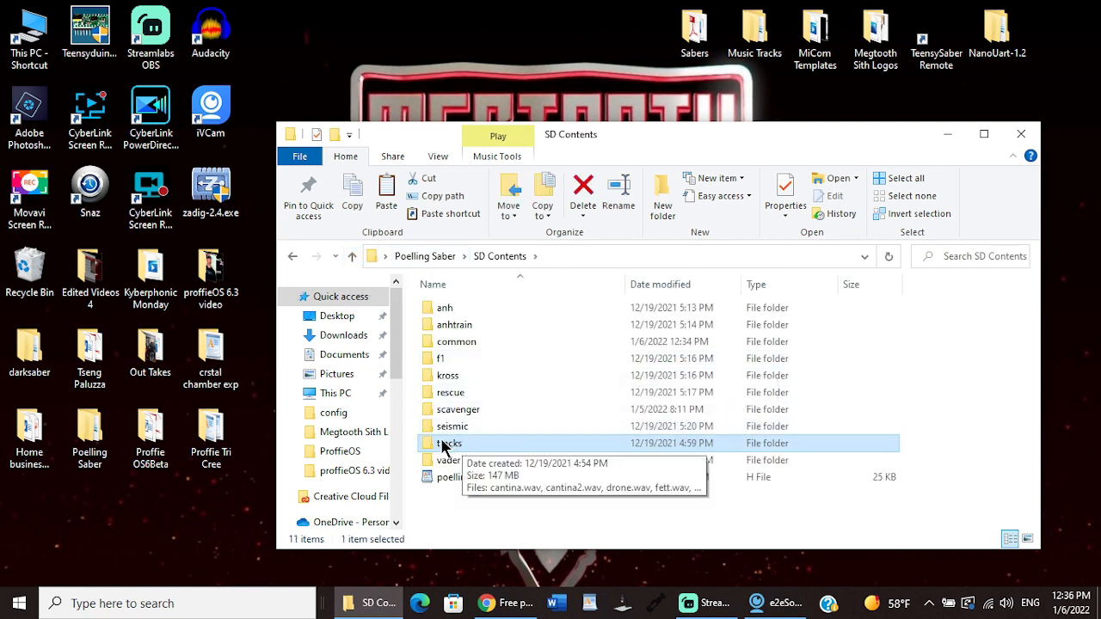
{"action": "left_click_drag", "start_coordinate": [442, 446], "coordinate": [458, 339]}
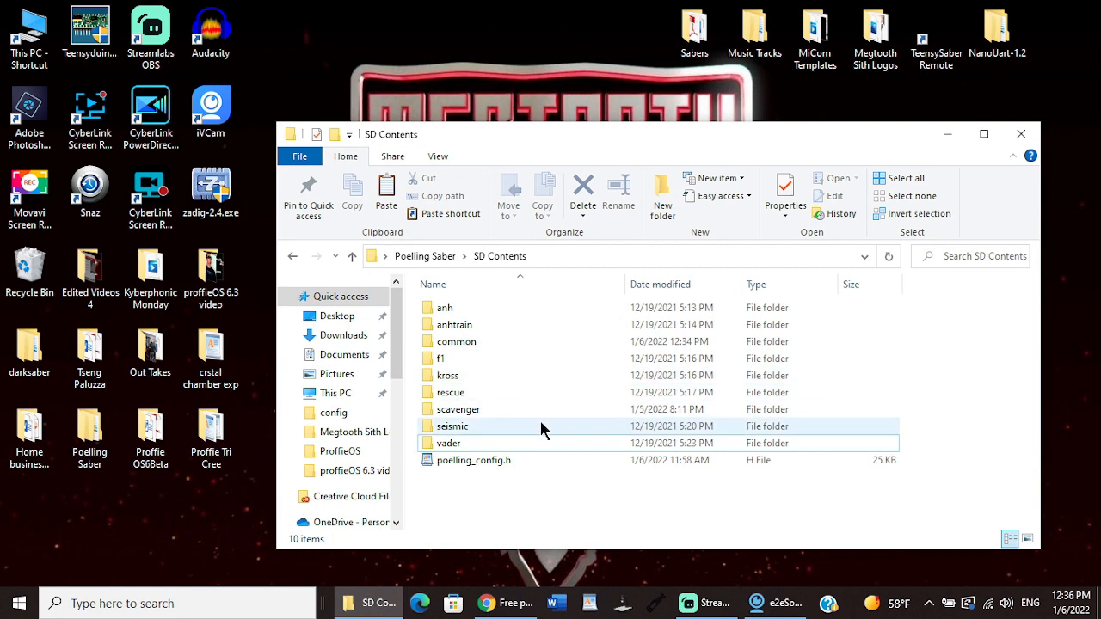
{"action": "mouse_move", "coordinate": [540, 422]}
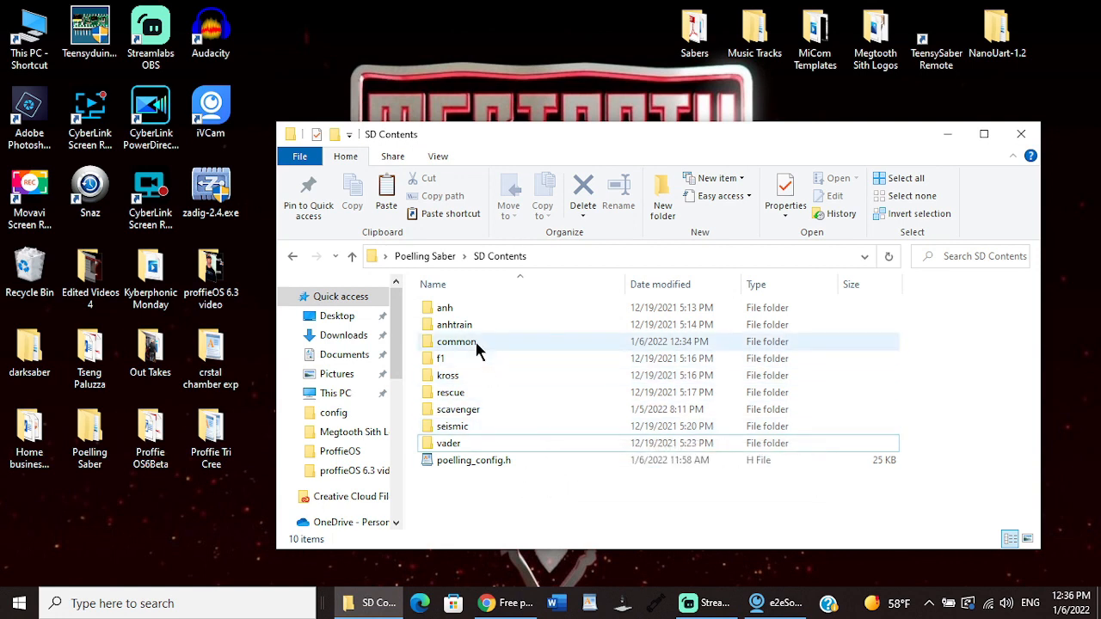
{"action": "mouse_move", "coordinate": [475, 344]}
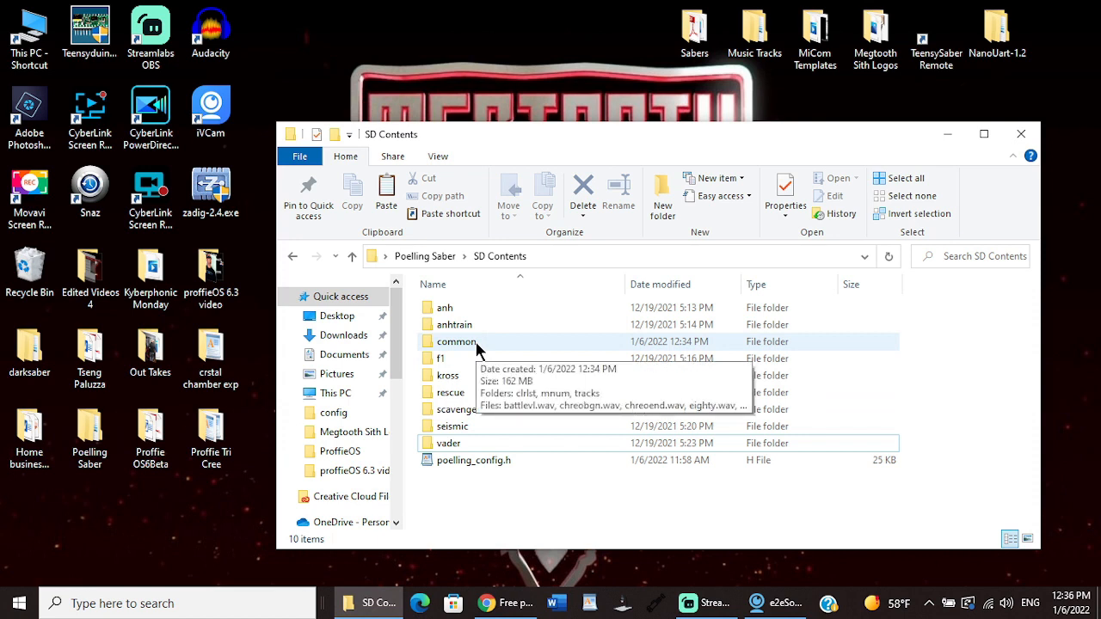
Step: Check the anh, anhtrain and f1 font folders in SD Contents for a tracks subfolder
{"action": "double_click", "coordinate": [460, 306]}
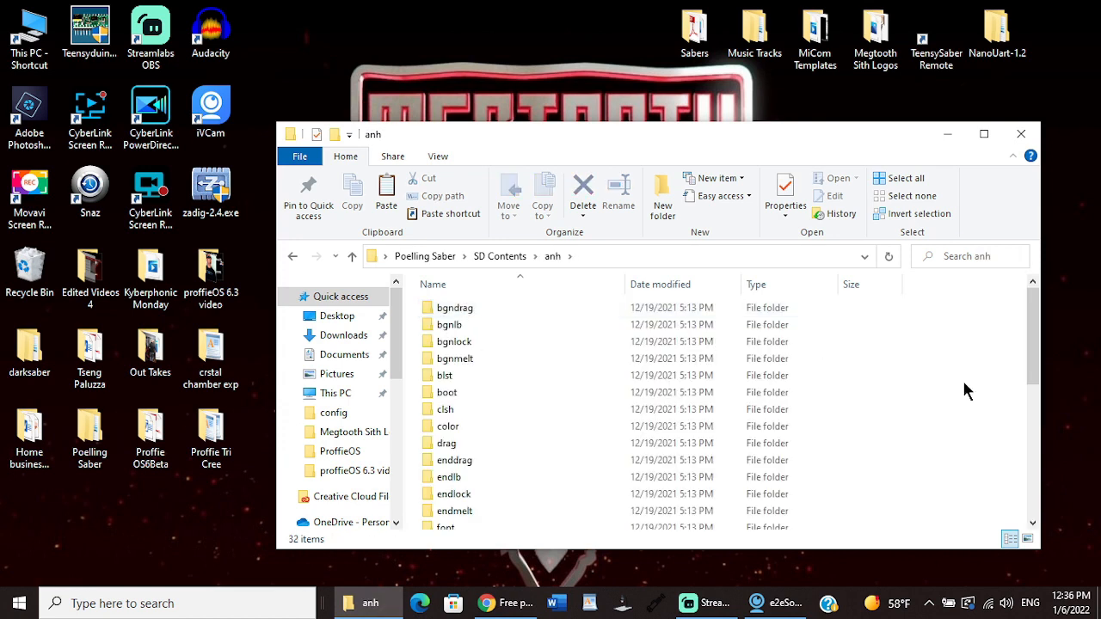
{"action": "left_click_drag", "start_coordinate": [1036, 318], "coordinate": [1066, 460]}
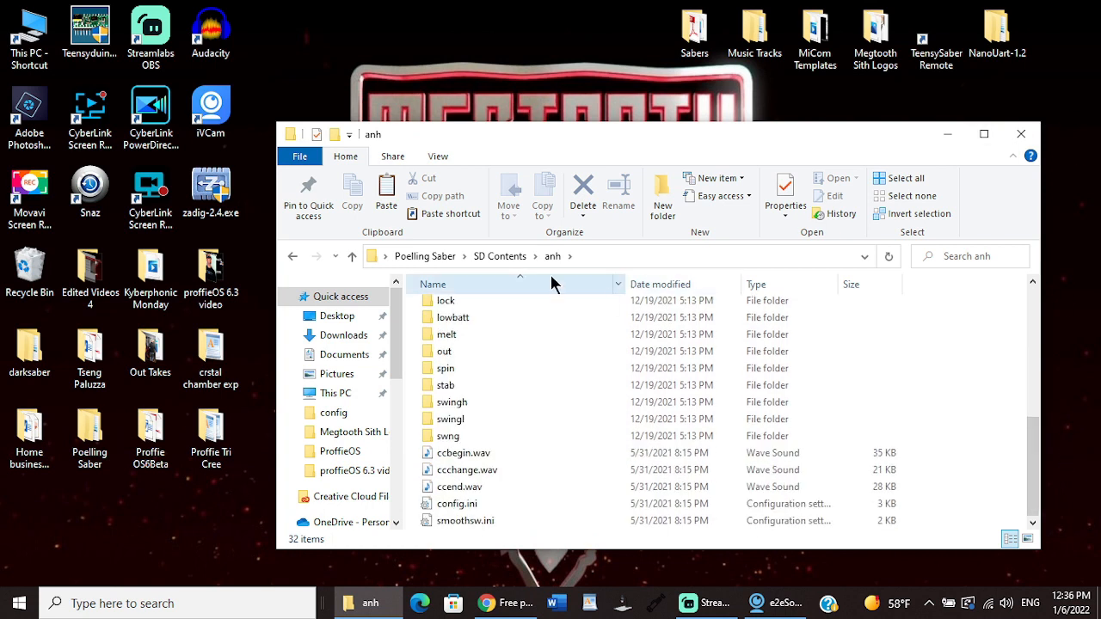
{"action": "left_click", "coordinate": [508, 260]}
{"action": "double_click", "coordinate": [472, 325]}
{"action": "left_click_drag", "start_coordinate": [1035, 336], "coordinate": [1058, 461]}
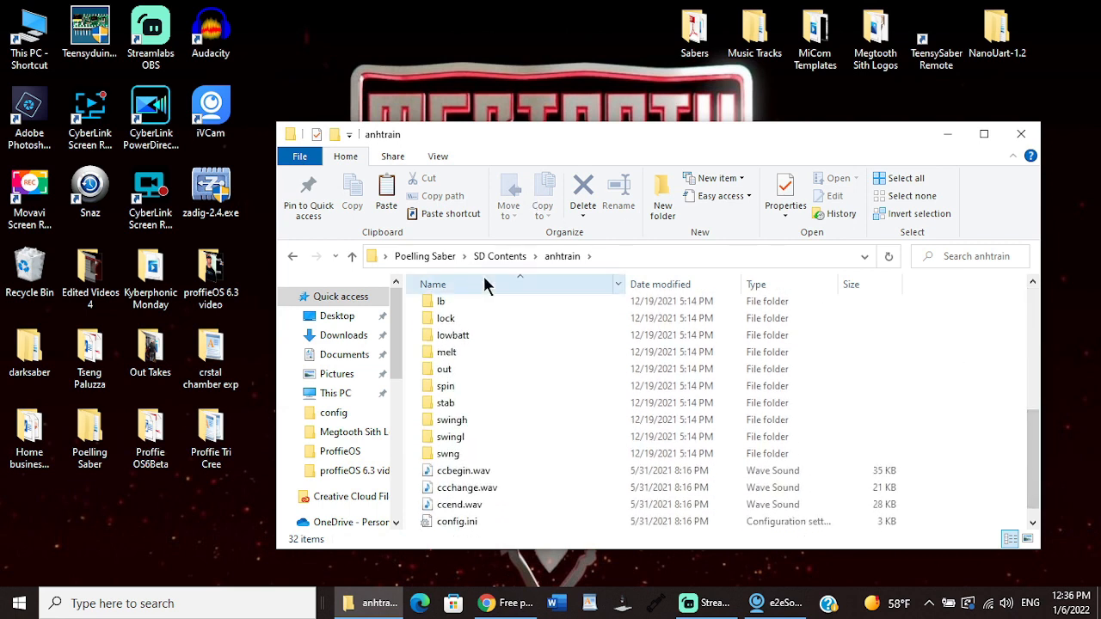
{"action": "left_click", "coordinate": [495, 260]}
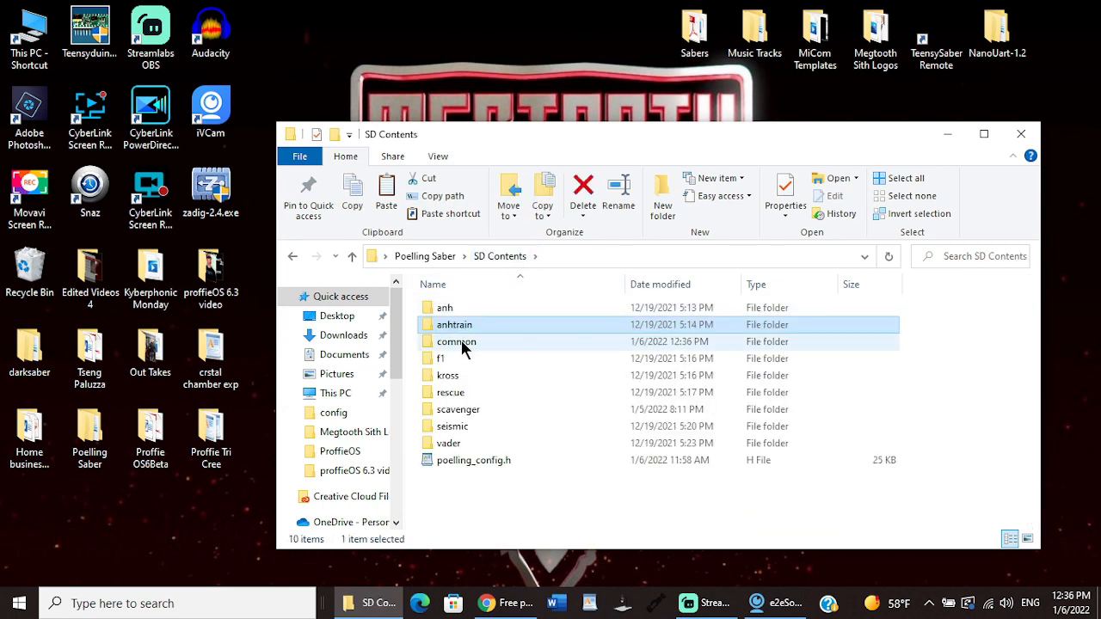
{"action": "double_click", "coordinate": [446, 359]}
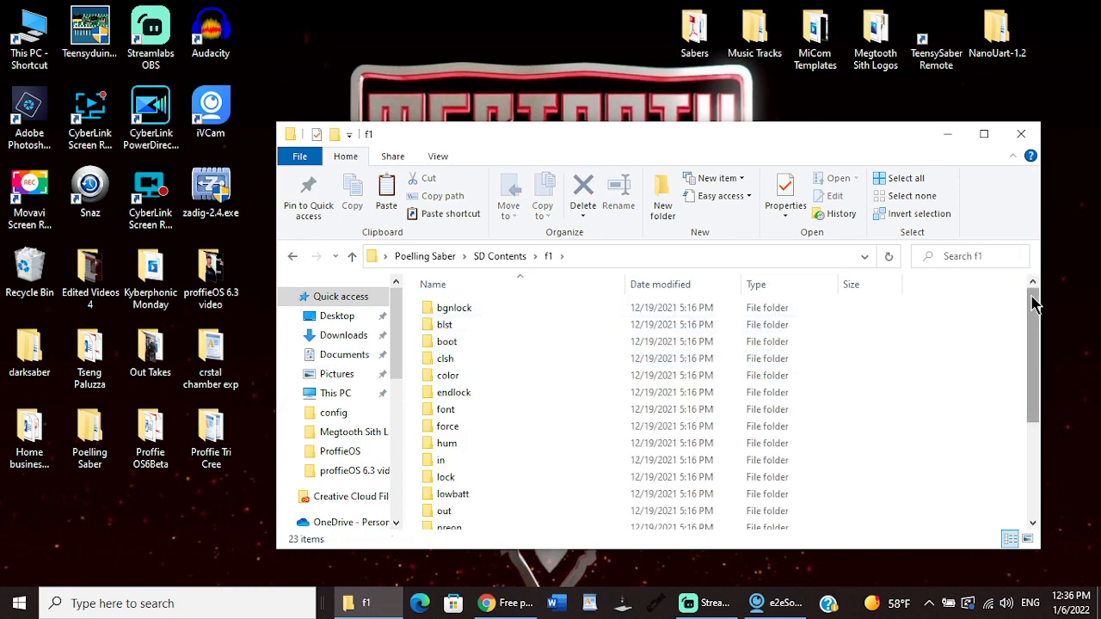
{"action": "left_click_drag", "start_coordinate": [1034, 297], "coordinate": [1060, 383]}
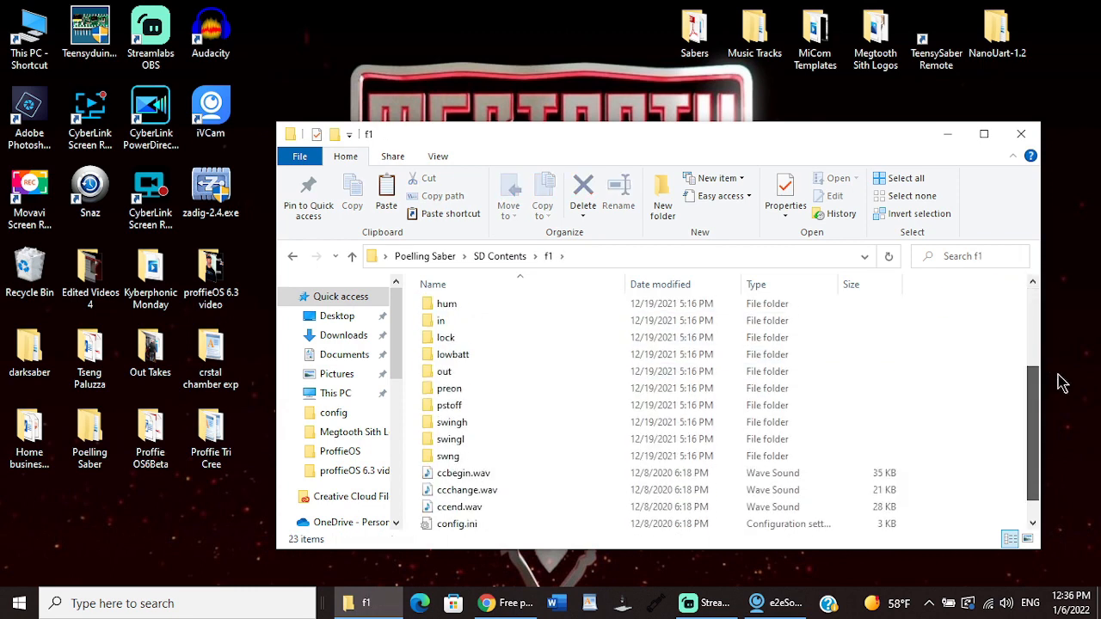
{"action": "left_click", "coordinate": [501, 256]}
Step: Delete the tracks folder from the kross font folder and return to SD Contents
{"action": "double_click", "coordinate": [475, 380]}
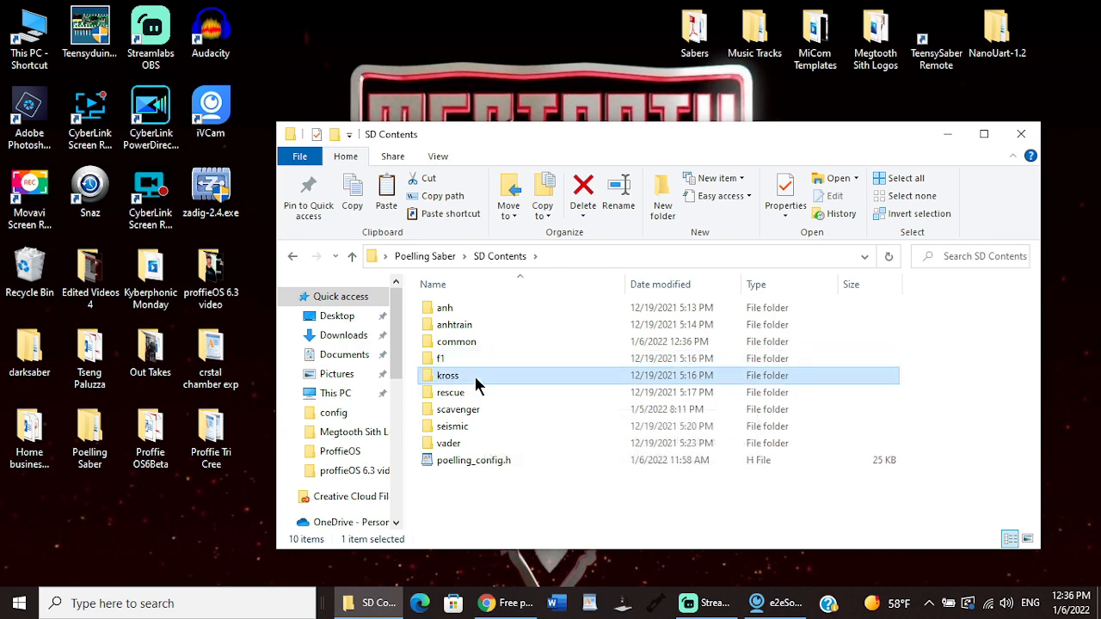
{"action": "left_click_drag", "start_coordinate": [1036, 387], "coordinate": [1062, 497]}
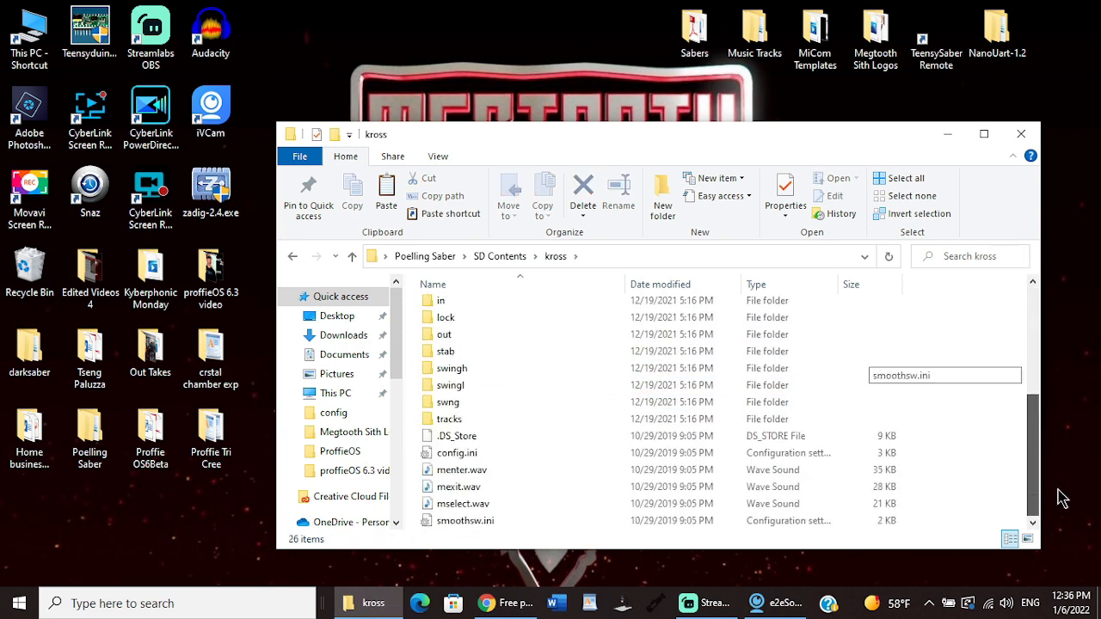
{"action": "left_click", "coordinate": [453, 421]}
{"action": "left_click", "coordinate": [582, 202]}
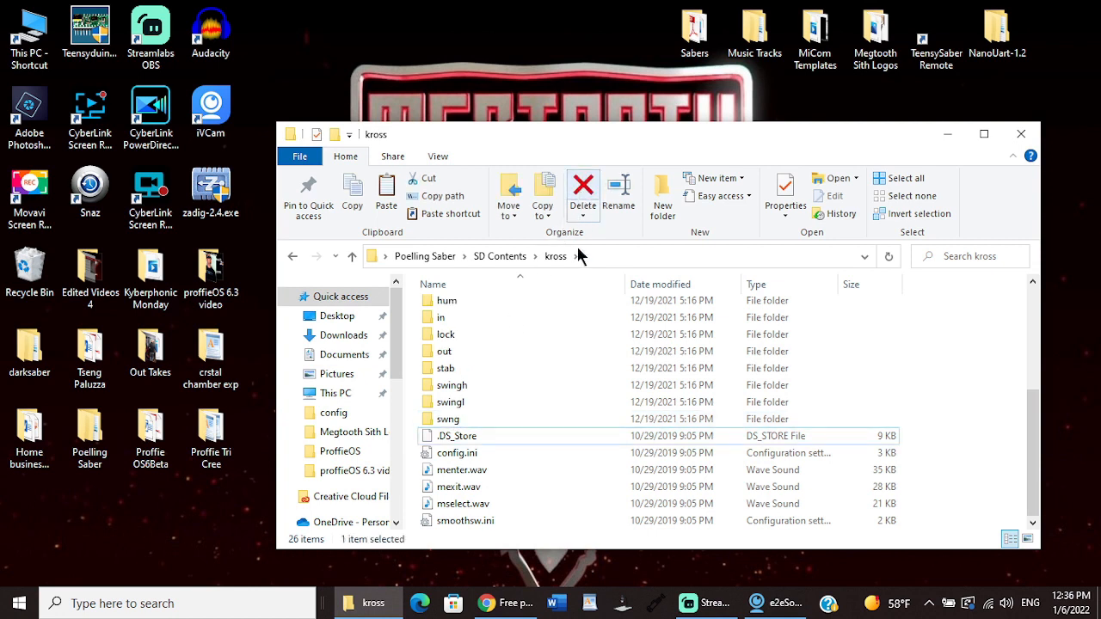
{"action": "left_click", "coordinate": [352, 260]}
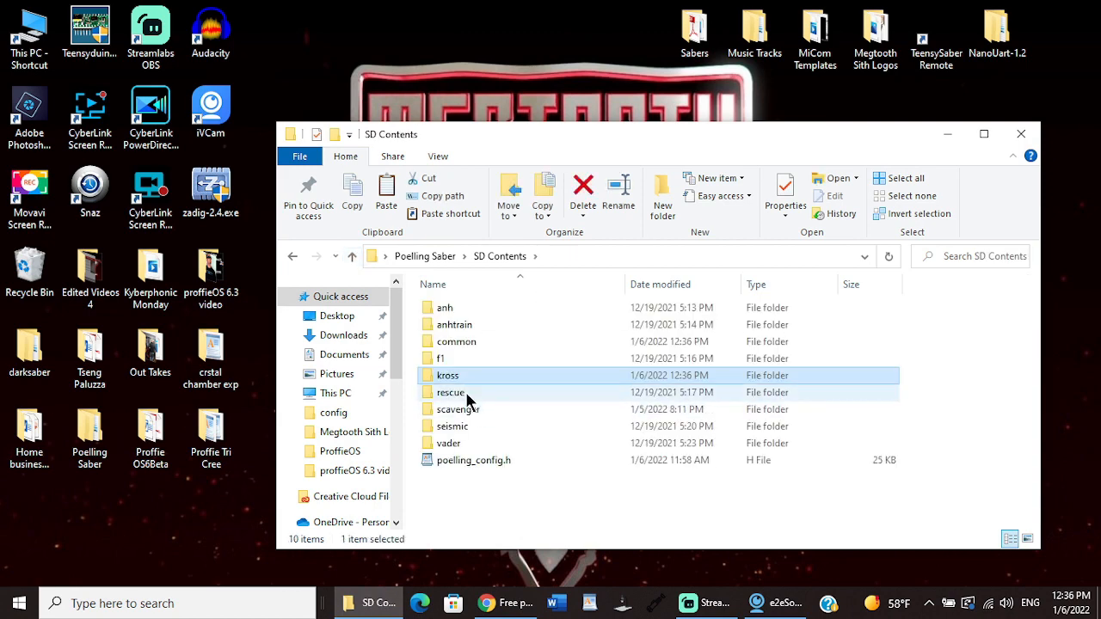
Step: Check the rescue and scavenger font folders in SD Contents for a tracks subfolder
{"action": "double_click", "coordinate": [467, 394]}
{"action": "left_click_drag", "start_coordinate": [1036, 357], "coordinate": [1056, 303]}
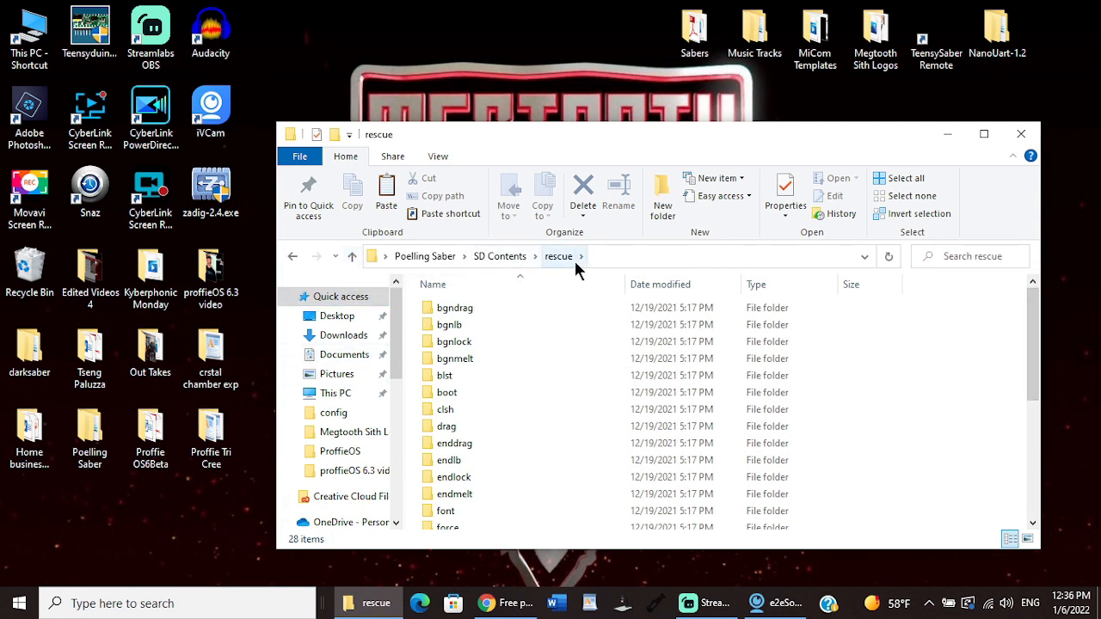
{"action": "left_click", "coordinate": [506, 259]}
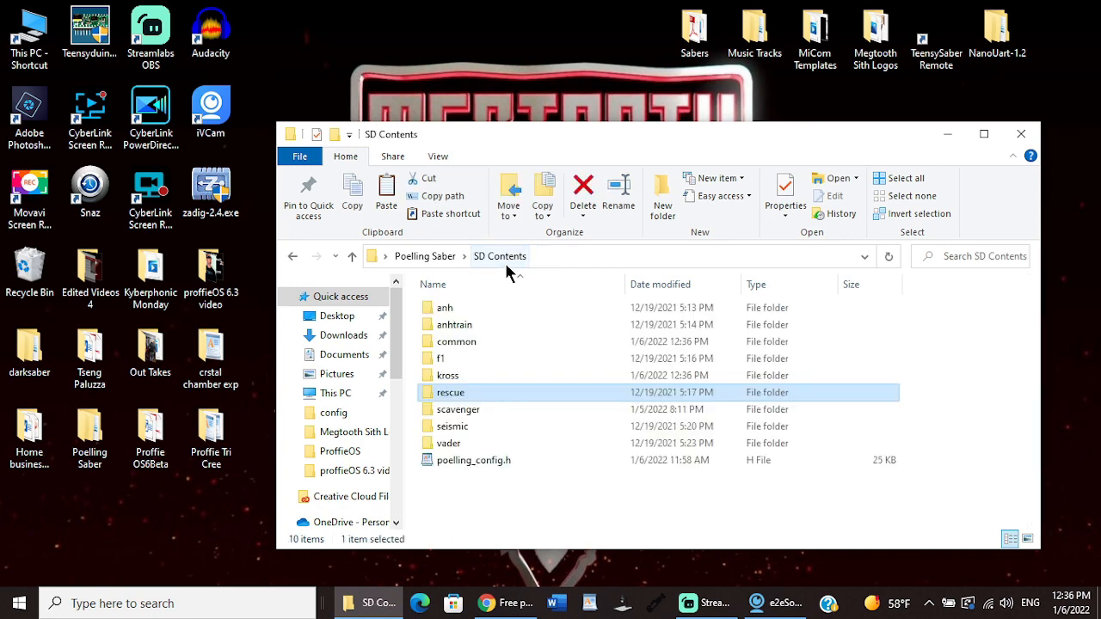
{"action": "double_click", "coordinate": [469, 410]}
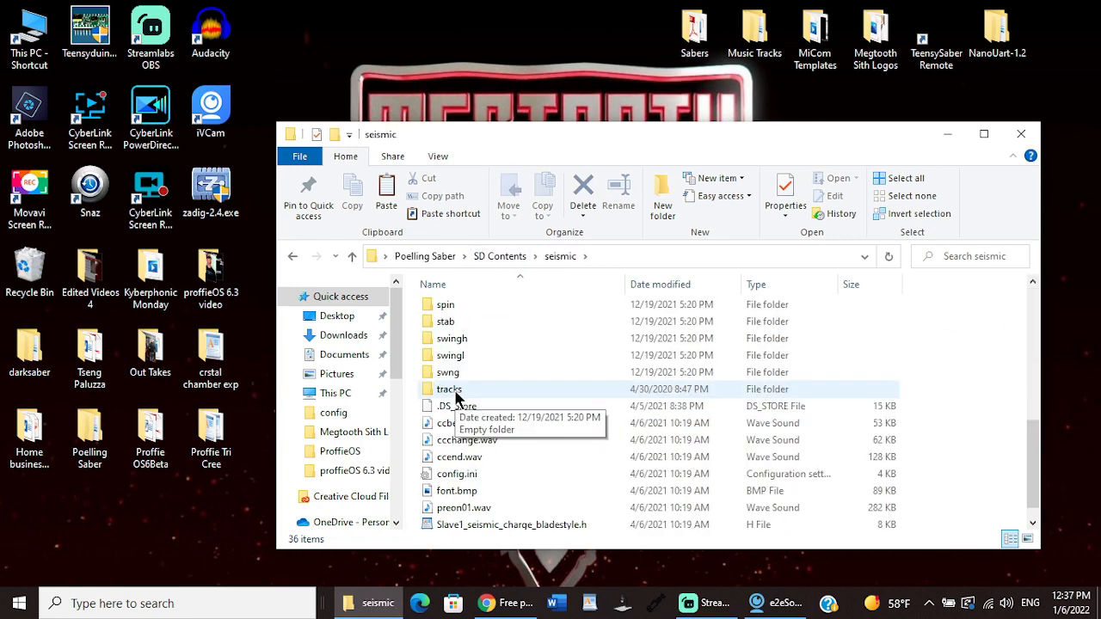
Step: Delete the tracks folder from the seismic font folder and check the vader font folder for a tracks subfolder
{"action": "left_click", "coordinate": [454, 389]}
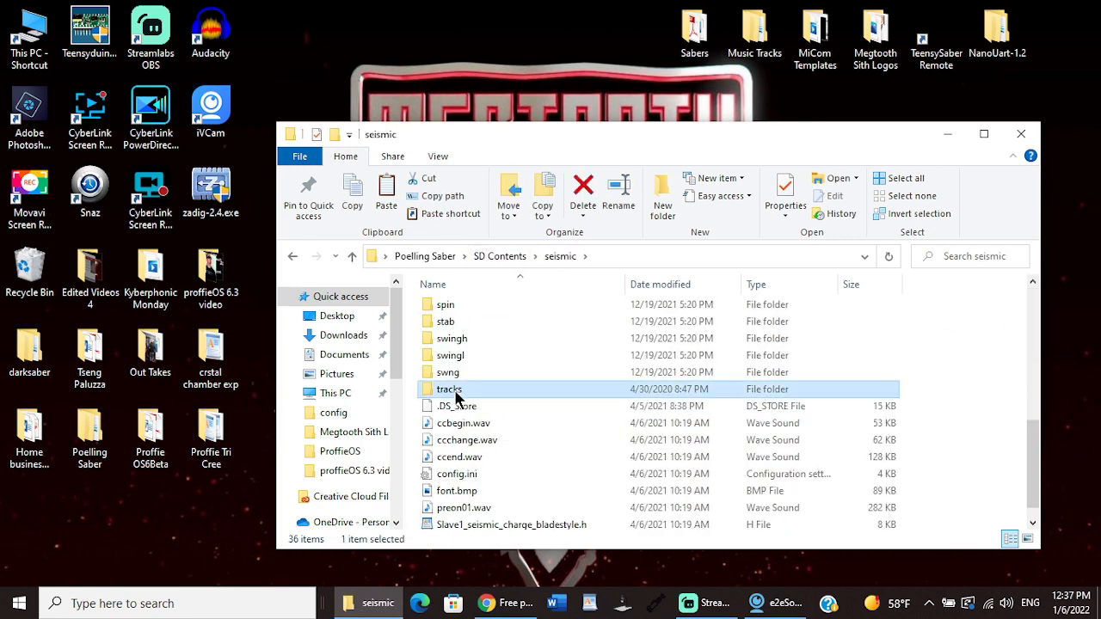
{"action": "right_click", "coordinate": [454, 389]}
{"action": "left_click", "coordinate": [454, 388]}
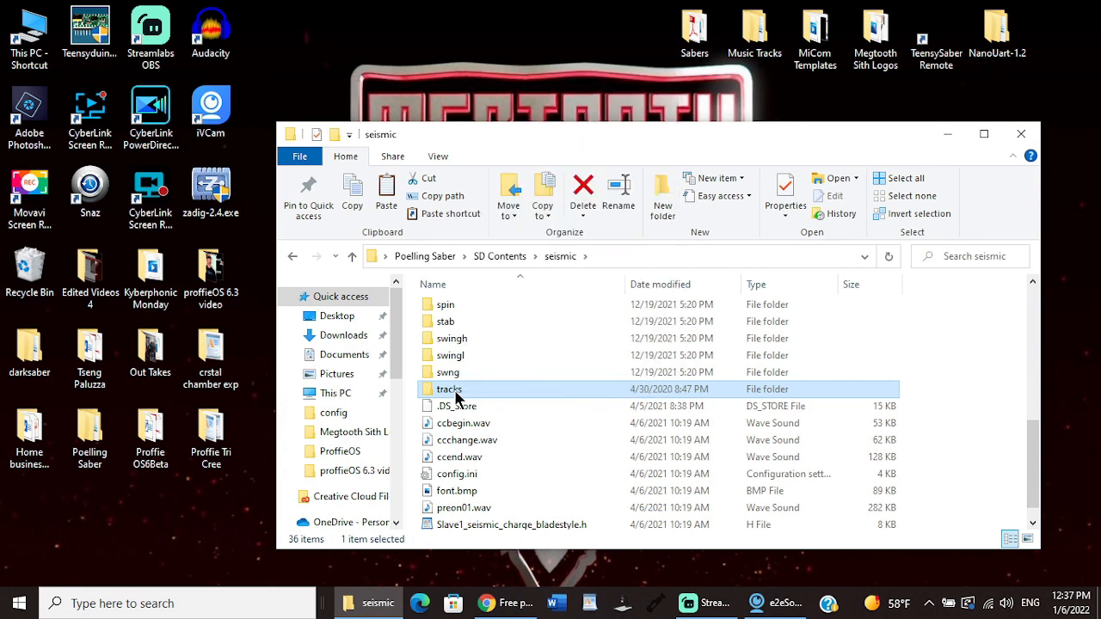
{"action": "left_click", "coordinate": [582, 193]}
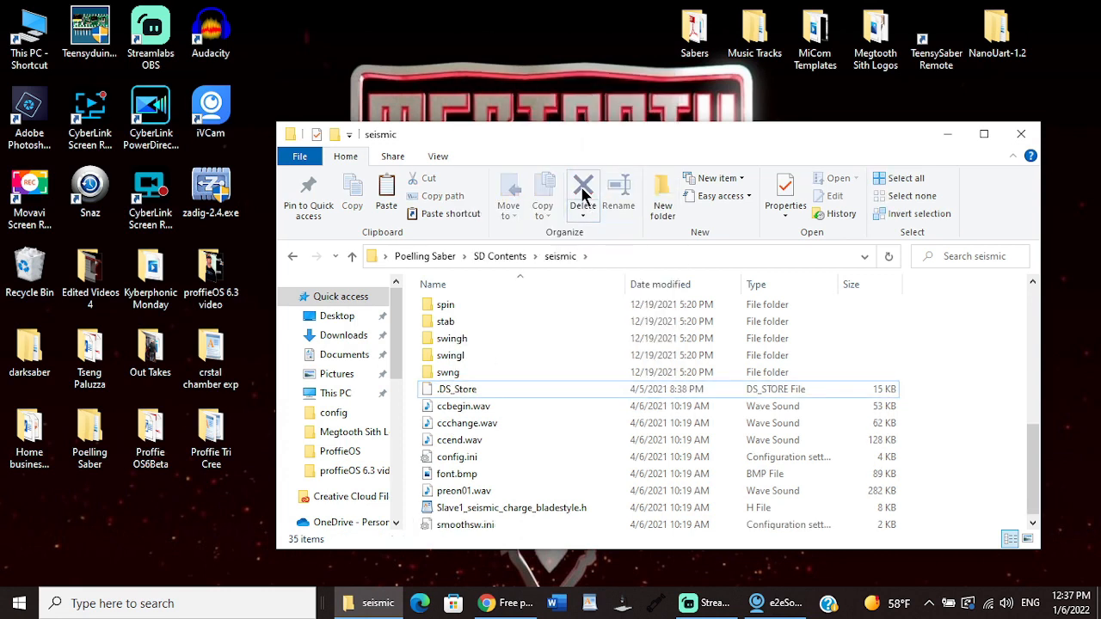
{"action": "left_click", "coordinate": [353, 255]}
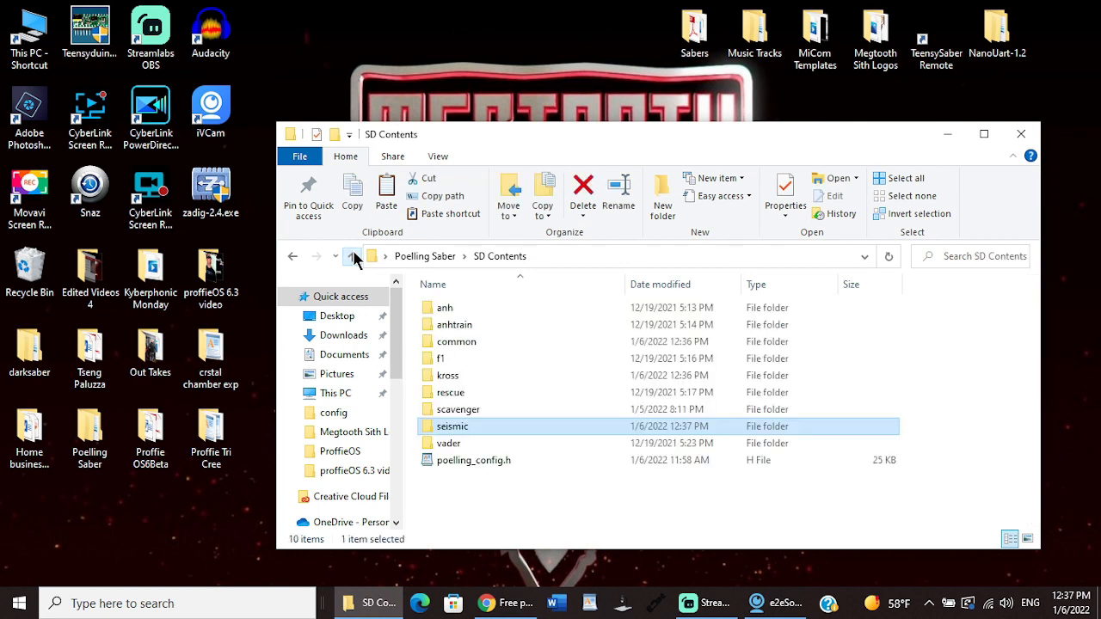
{"action": "double_click", "coordinate": [465, 444]}
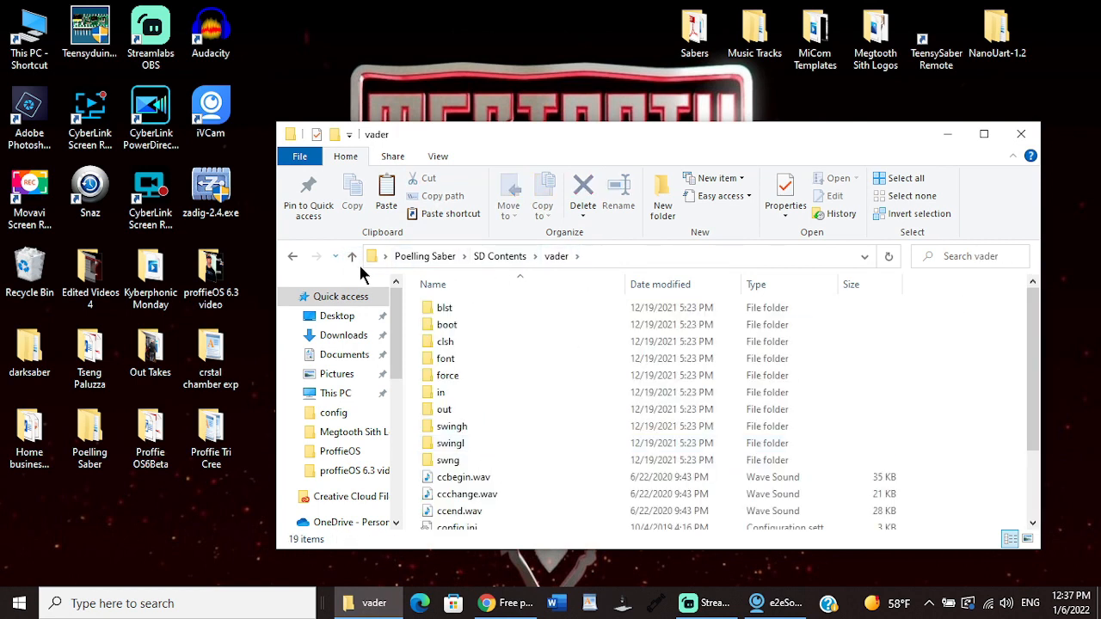
{"action": "left_click", "coordinate": [499, 257]}
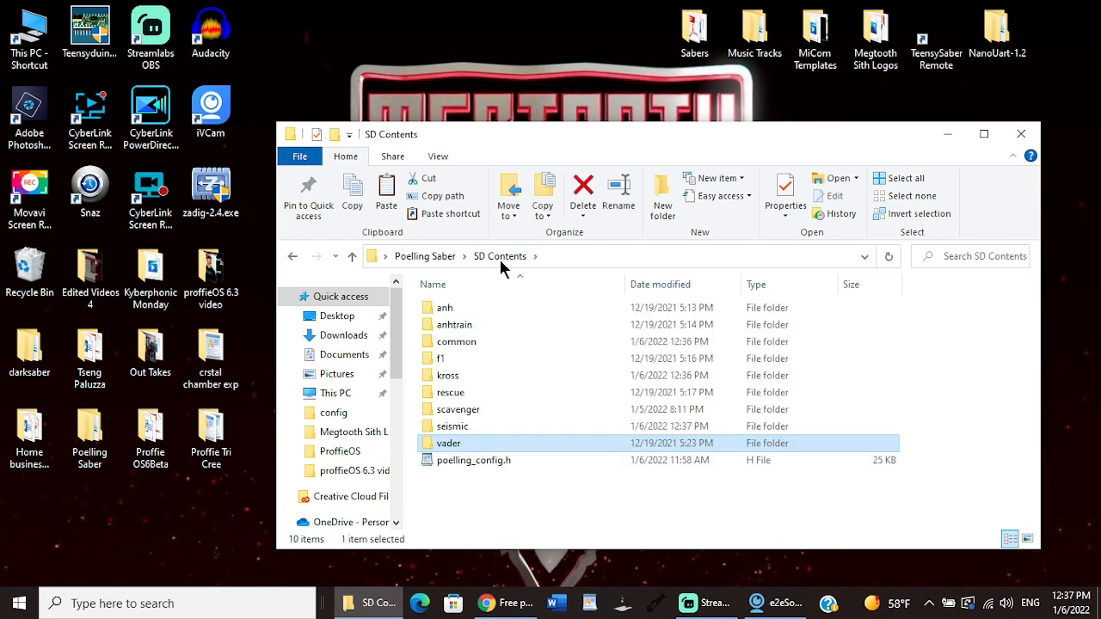
{"action": "left_click_drag", "start_coordinate": [500, 259], "coordinate": [535, 220]}
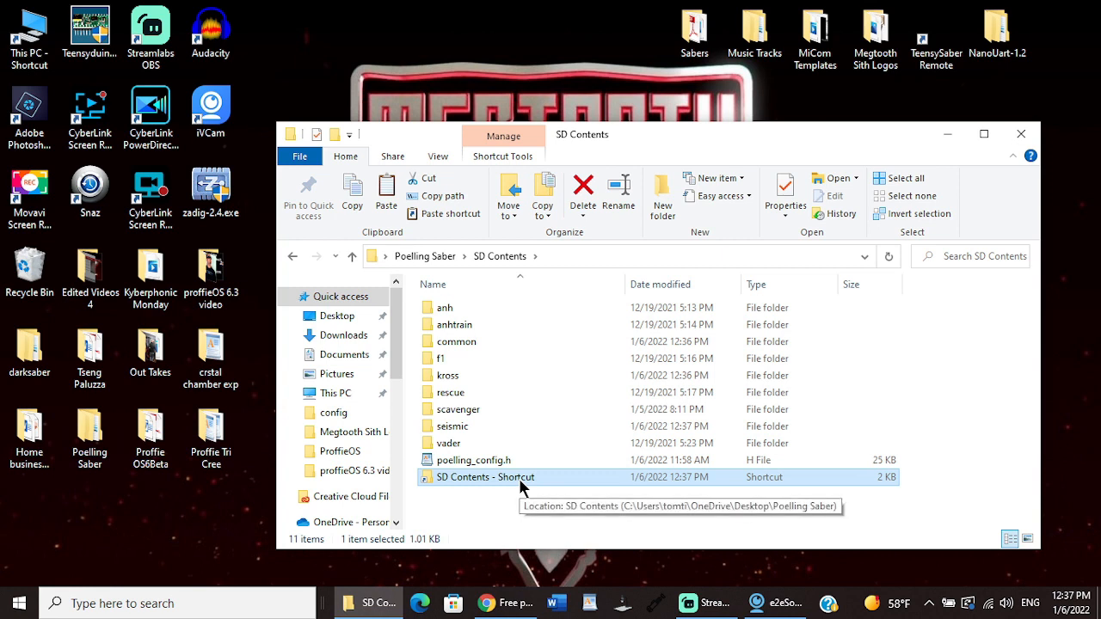
{"action": "left_click", "coordinate": [582, 211]}
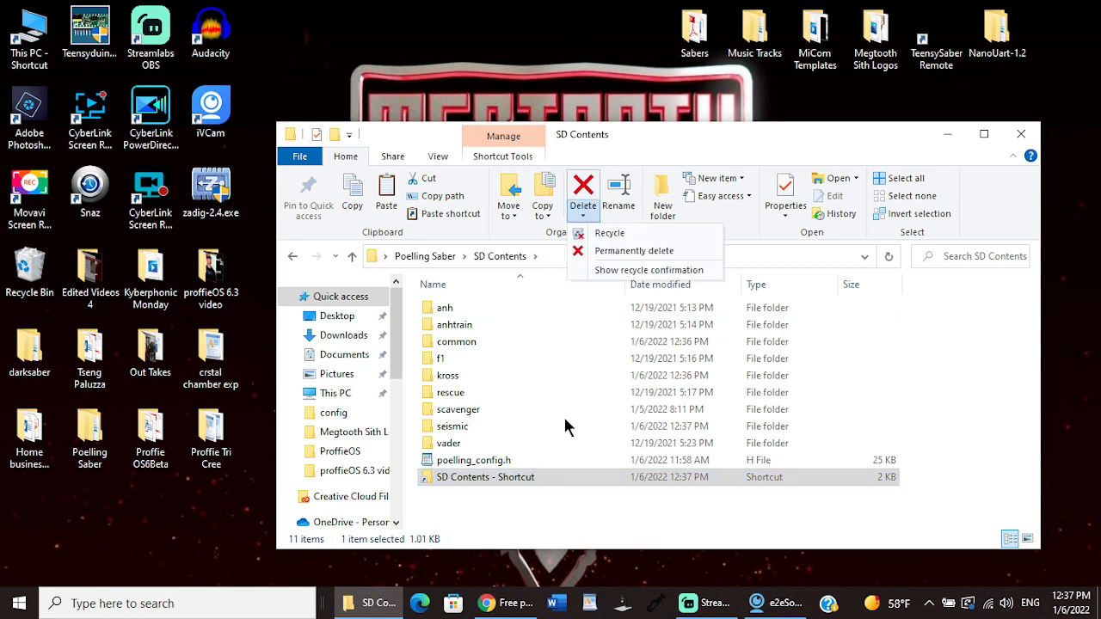
{"action": "left_click", "coordinate": [556, 338]}
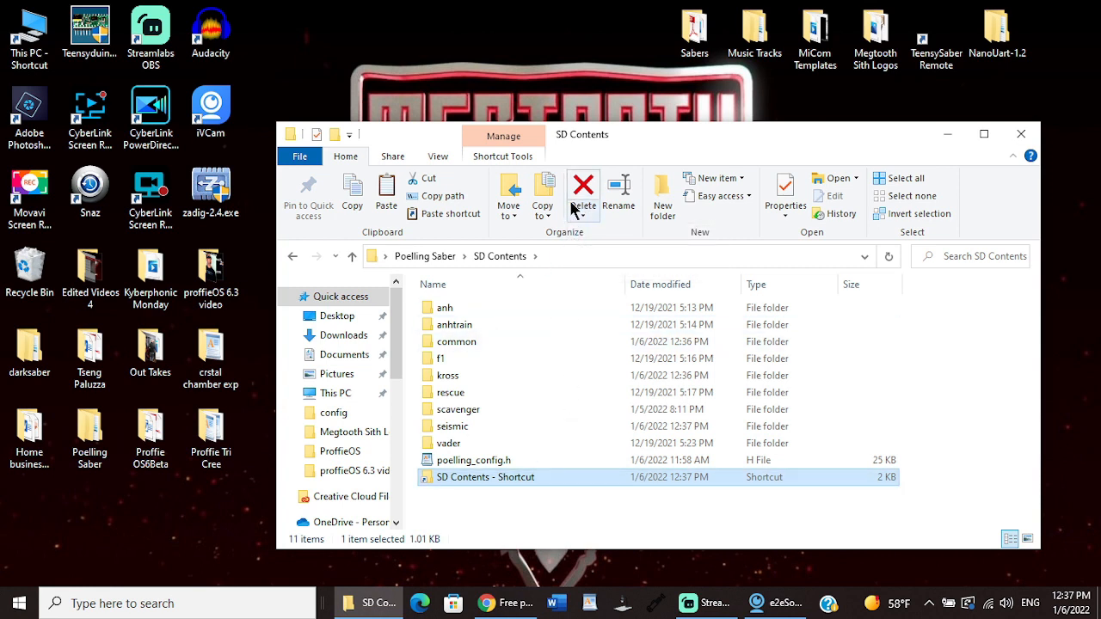
{"action": "left_click", "coordinate": [582, 189]}
Step: Review the music files in the tracks subfolder of the common folder and close the window
{"action": "double_click", "coordinate": [464, 344]}
{"action": "double_click", "coordinate": [464, 339]}
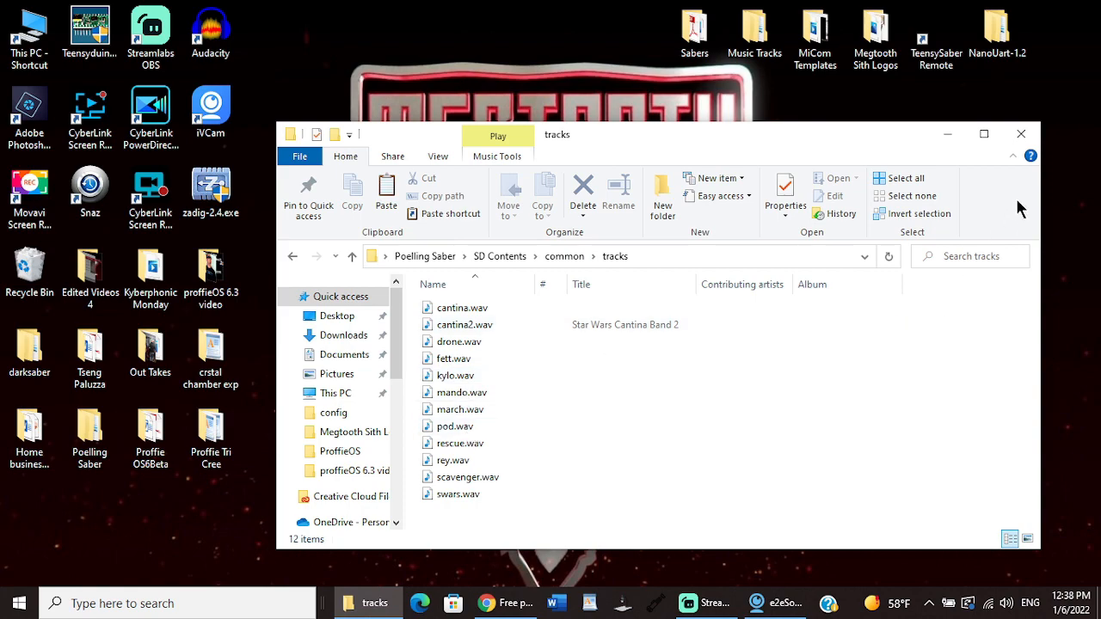
{"action": "left_click", "coordinate": [1023, 137]}
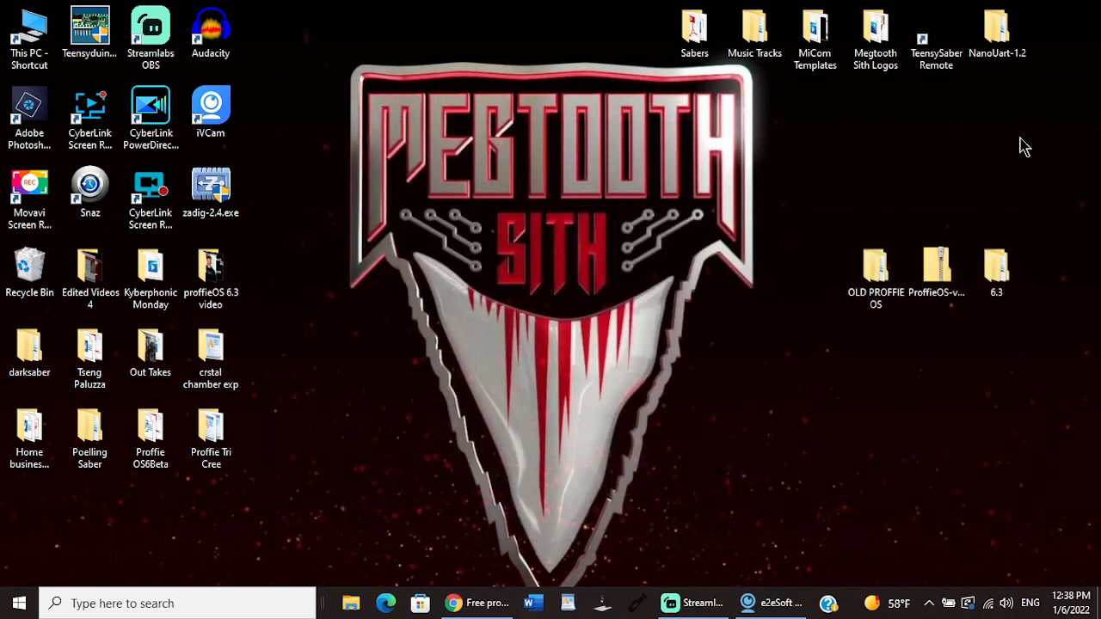
Step: Switch to Chrome, search for kyberphonic soundfonts in a new tab, find the ANH Training font on the Kyberphonic home page, and minimize the browser
{"action": "left_click", "coordinate": [478, 606]}
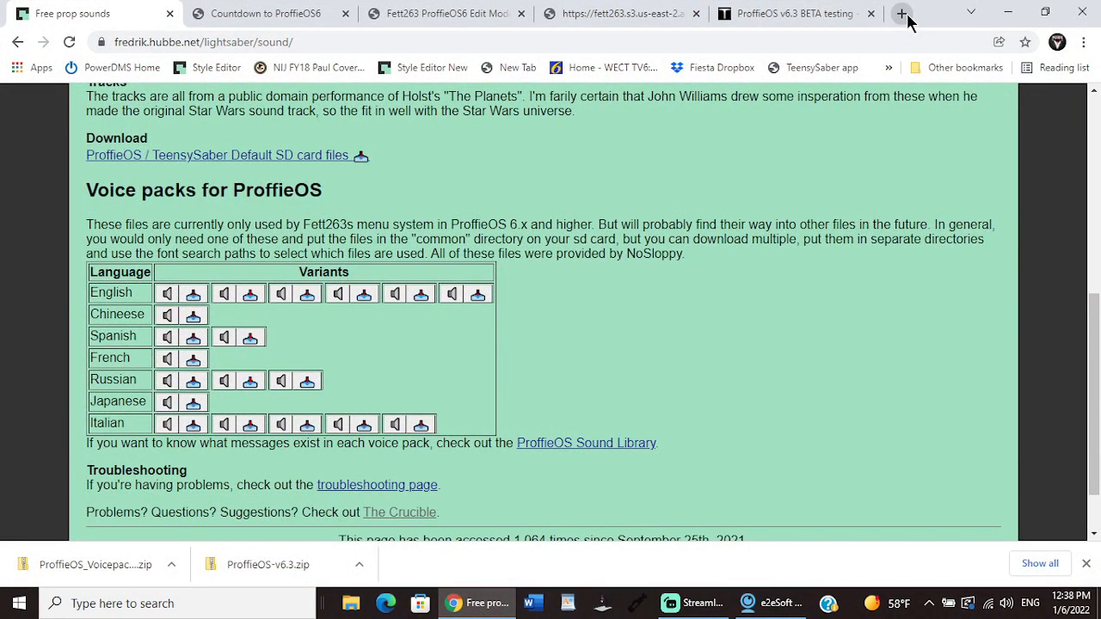
{"action": "left_click", "coordinate": [902, 15]}
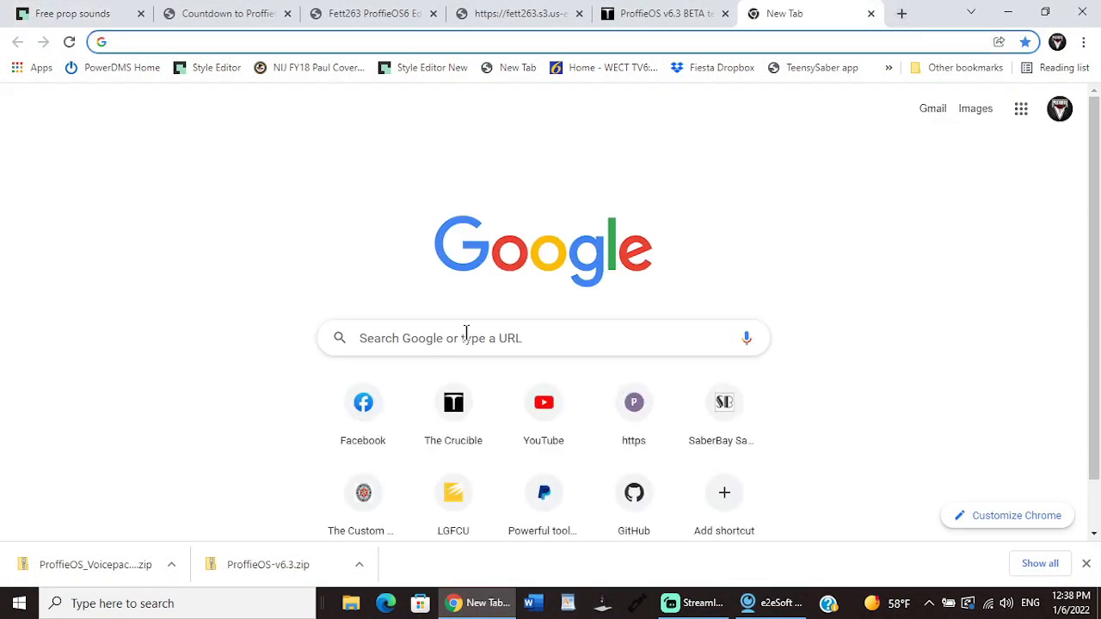
{"action": "type", "text": "kyber"}
{"action": "key", "text": "Return"}
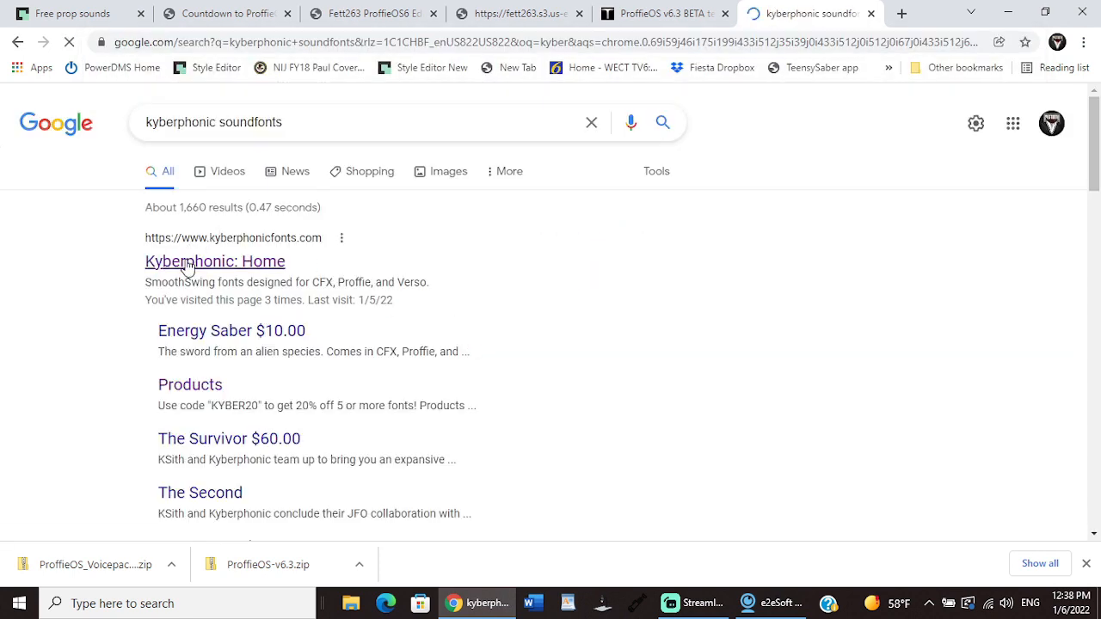
{"action": "left_click", "coordinate": [185, 262]}
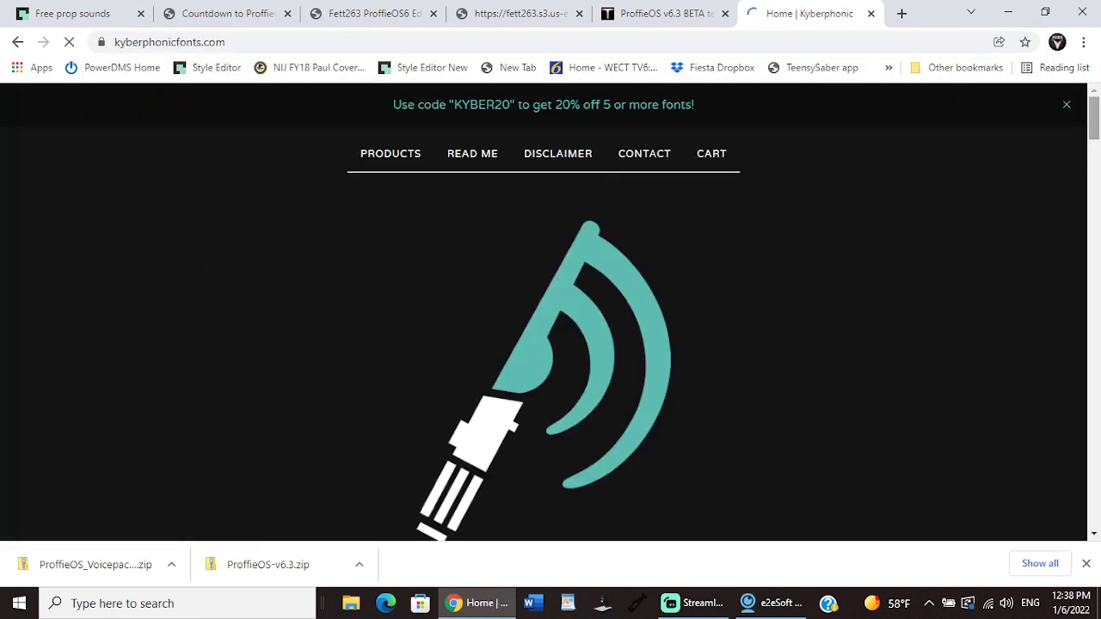
{"action": "left_click_drag", "start_coordinate": [1095, 123], "coordinate": [1095, 503]}
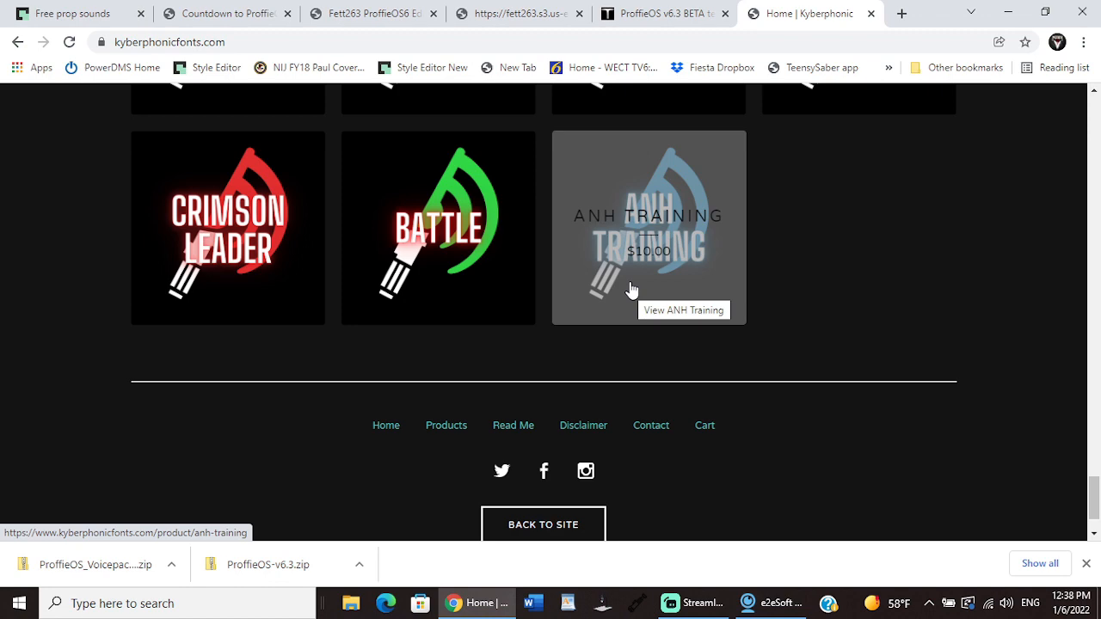
{"action": "left_click", "coordinate": [1007, 12]}
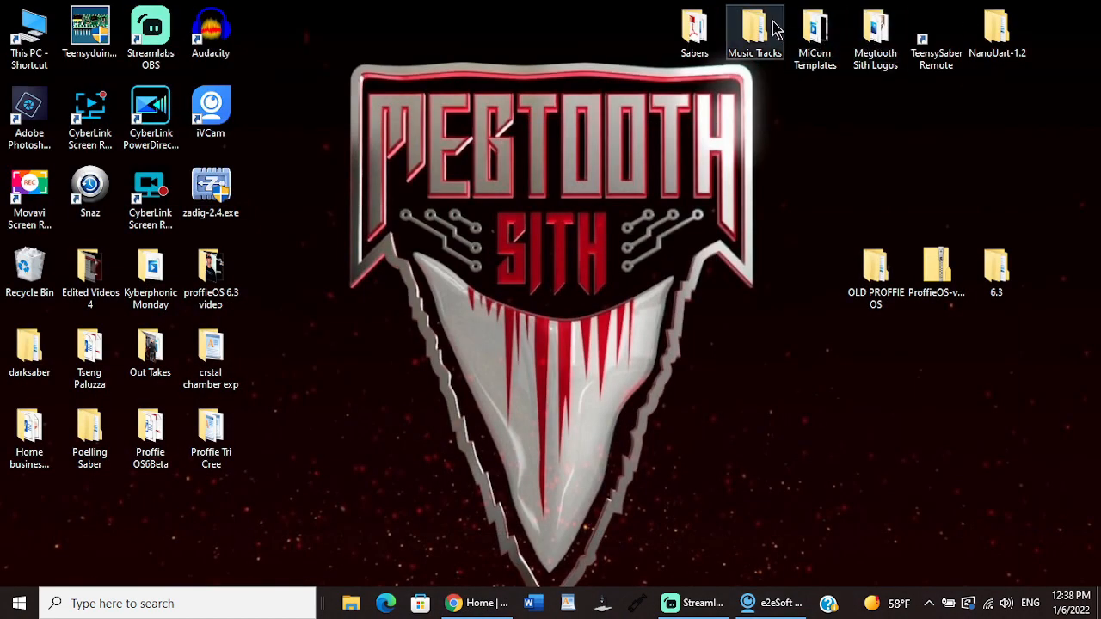
Step: Open the desktop's Sabers folder and go through Proffie Fonts, both nested ANH_V2 folders and ANH_Training to ANH_Training_Proffie
{"action": "double_click", "coordinate": [694, 30]}
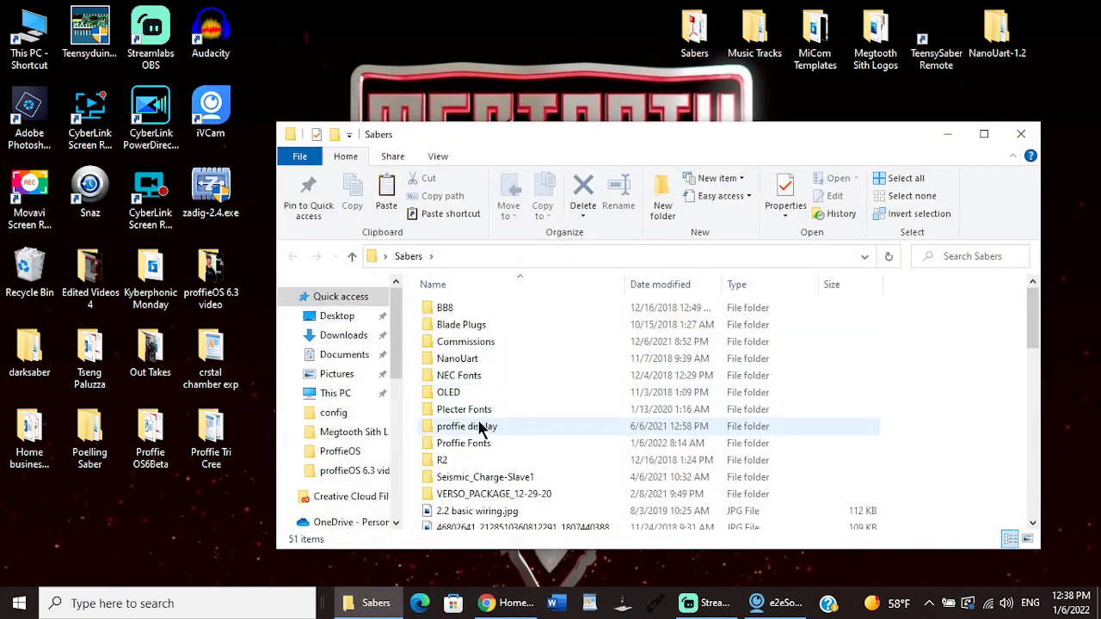
{"action": "double_click", "coordinate": [474, 443]}
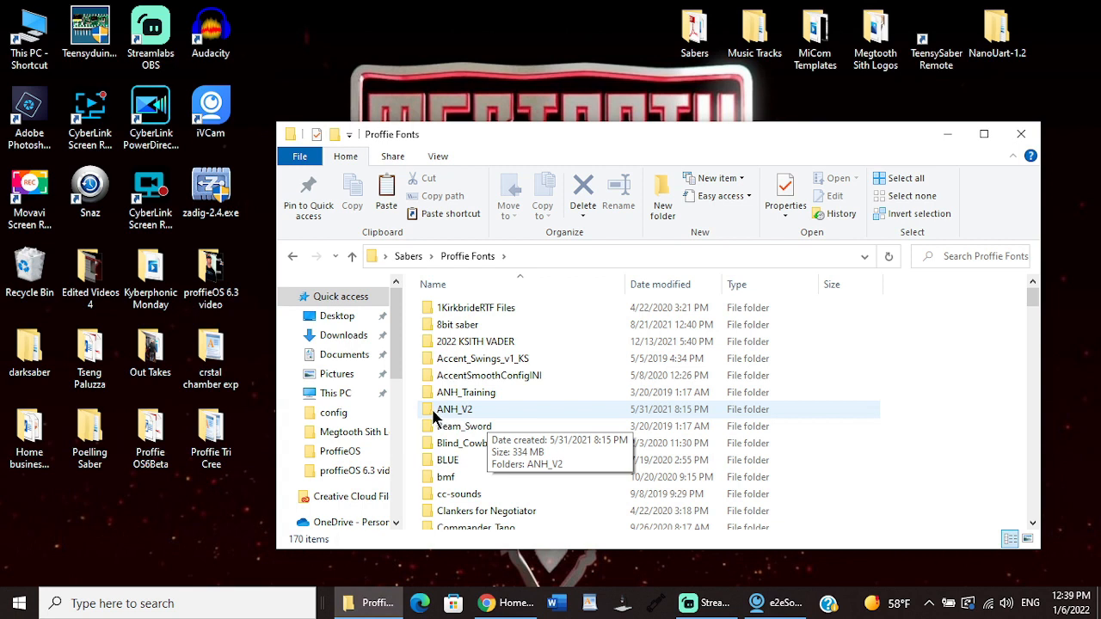
{"action": "double_click", "coordinate": [502, 411]}
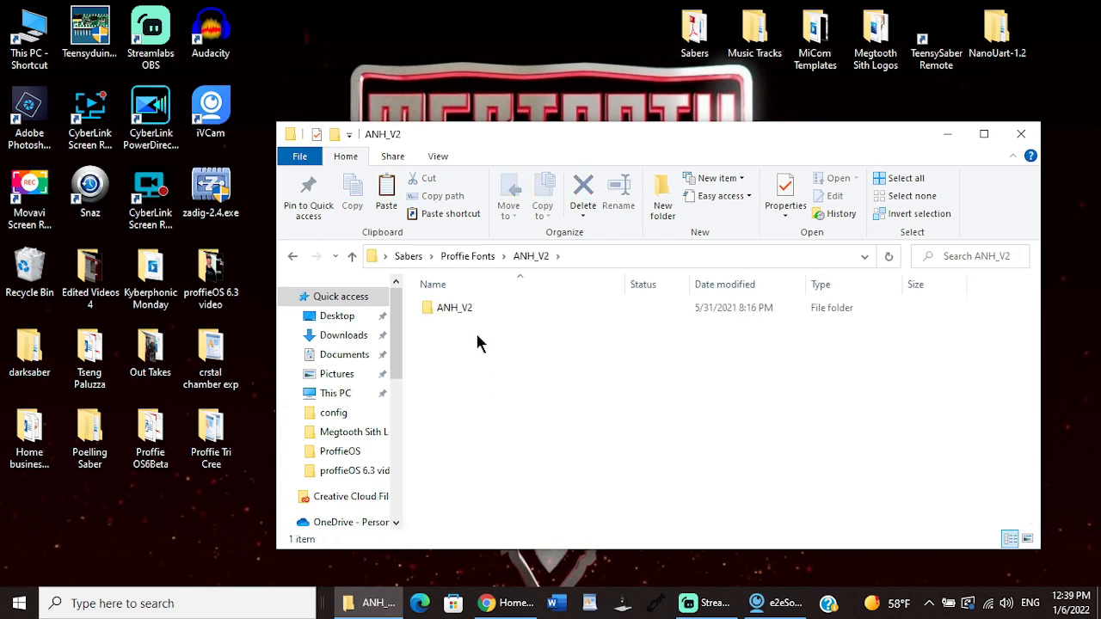
{"action": "double_click", "coordinate": [459, 308]}
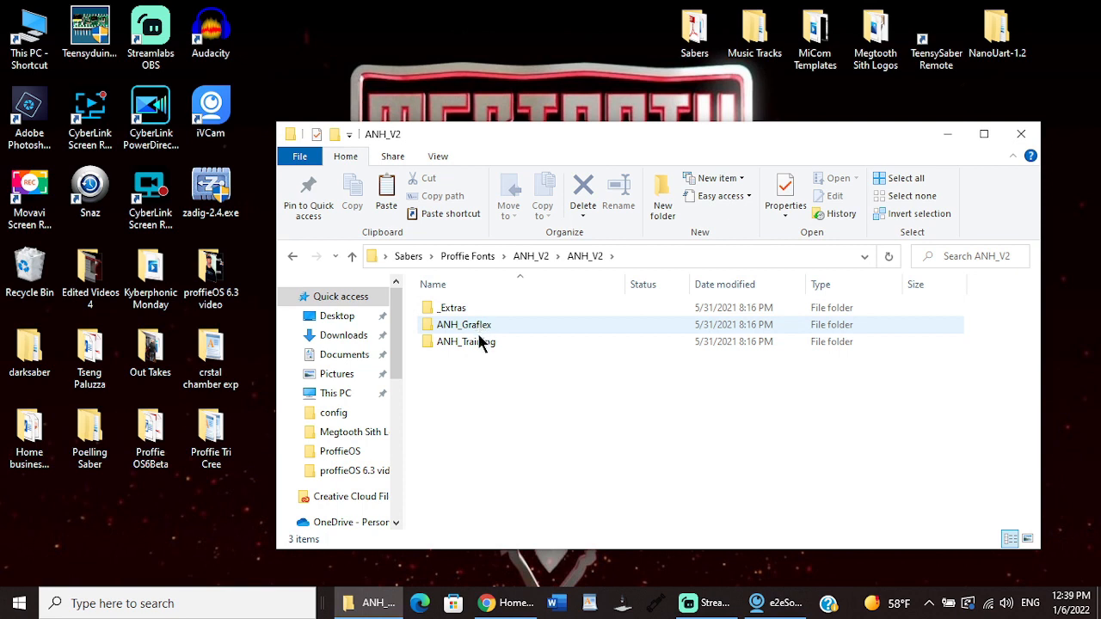
{"action": "double_click", "coordinate": [479, 344]}
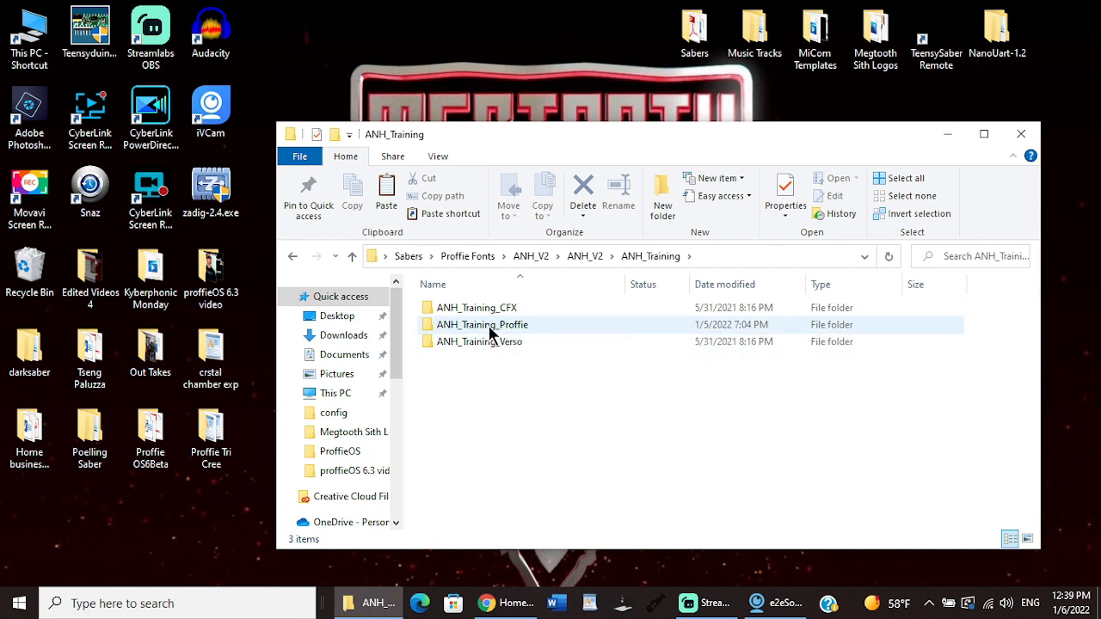
{"action": "double_click", "coordinate": [489, 330]}
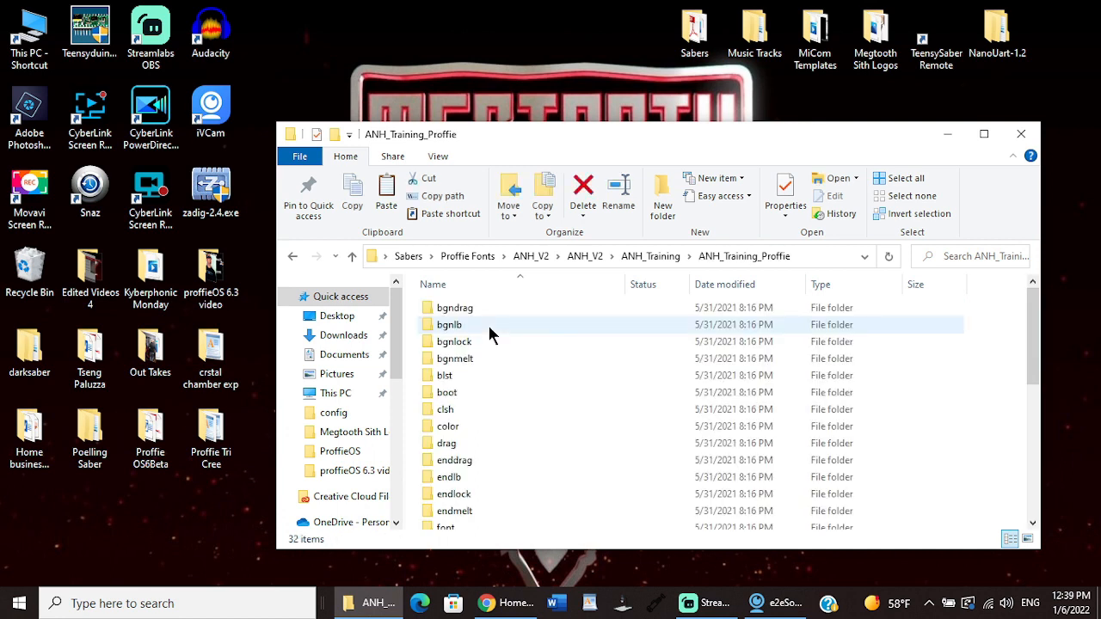
{"action": "mouse_move", "coordinate": [1039, 327]}
{"action": "left_mouse_down"}
{"action": "mouse_move", "coordinate": [1065, 463]}
{"action": "mouse_move", "coordinate": [1049, 314]}
{"action": "left_mouse_up"}
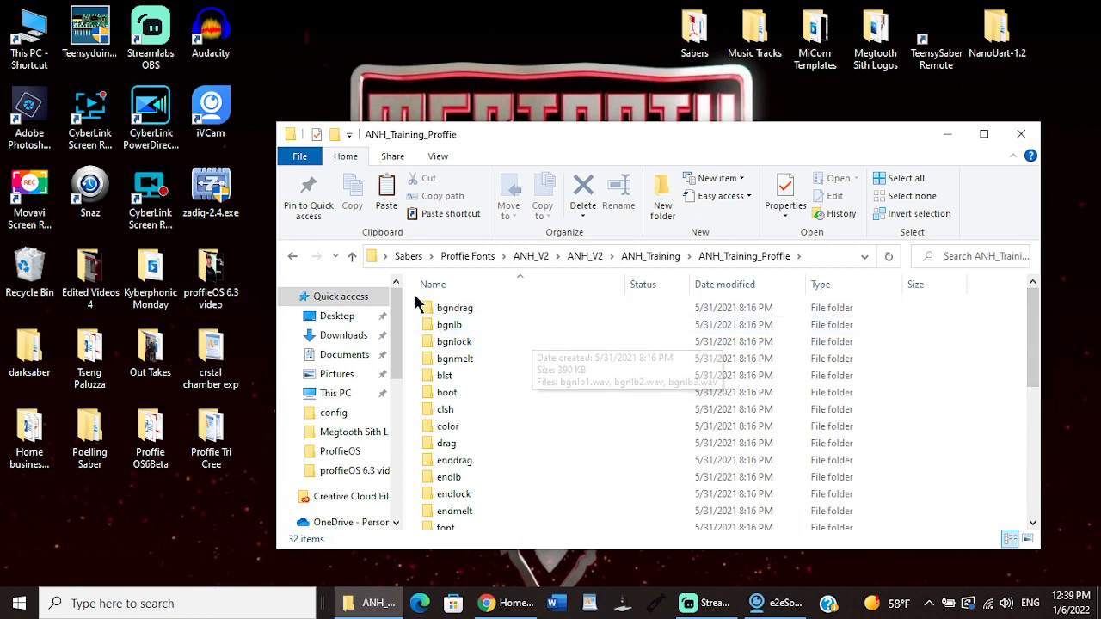
Step: Copy all folders and files in ANH_Training_Proffie and close the window
{"action": "left_click_drag", "start_coordinate": [419, 307], "coordinate": [556, 558]}
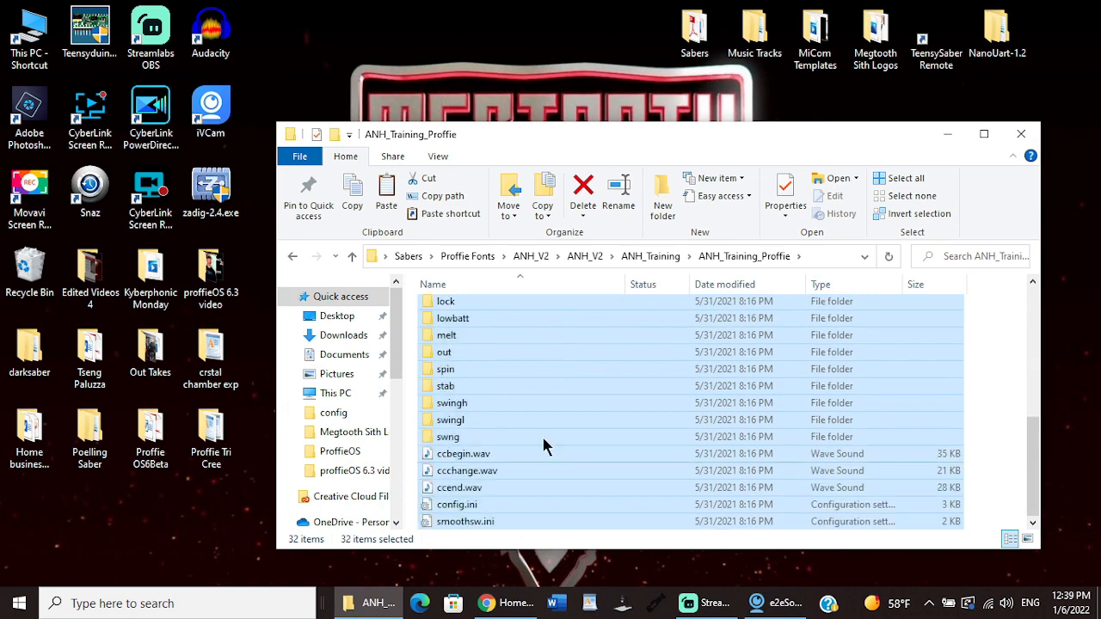
{"action": "right_click", "coordinate": [535, 413]}
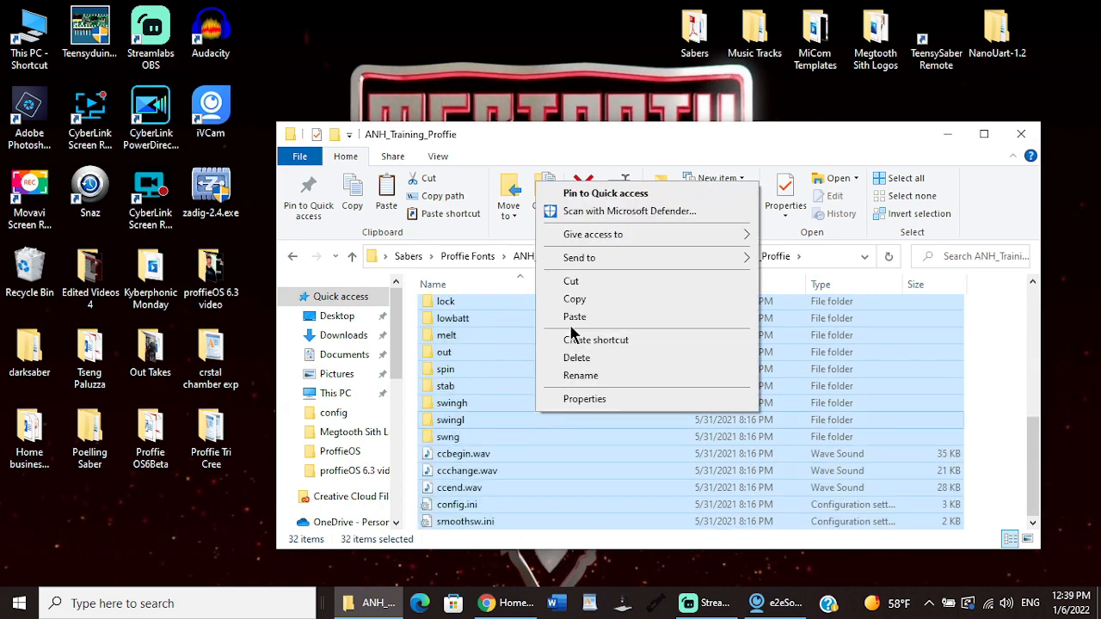
{"action": "left_click", "coordinate": [573, 299]}
{"action": "left_click", "coordinate": [1021, 134]}
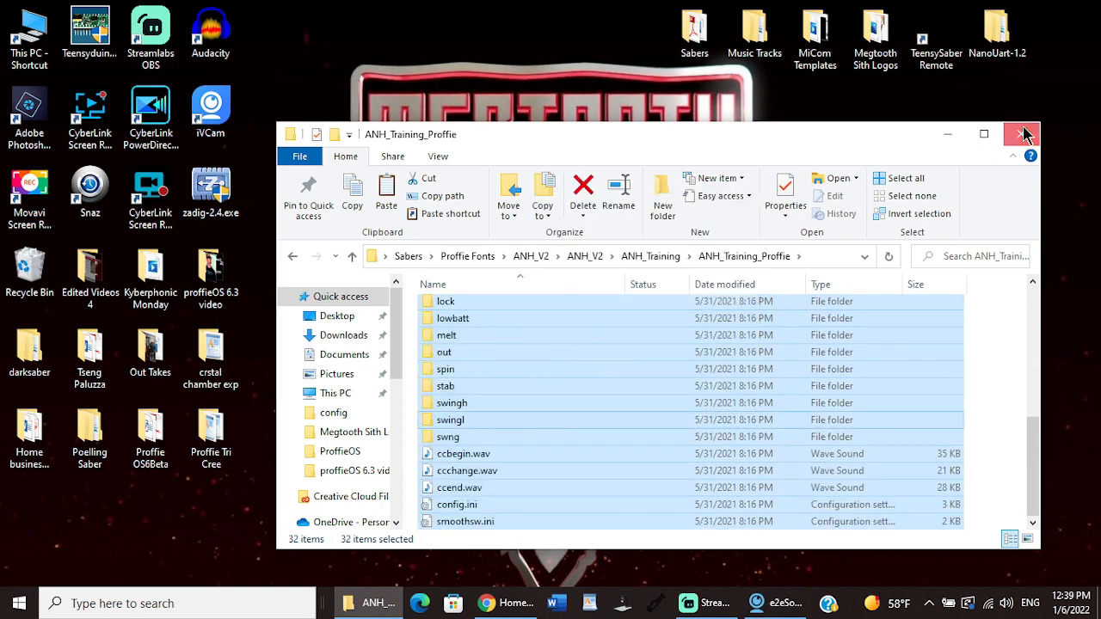
Step: Create a new folder named anhtrain2 in the SD Contents folder of Poelling Saber
{"action": "double_click", "coordinate": [108, 436]}
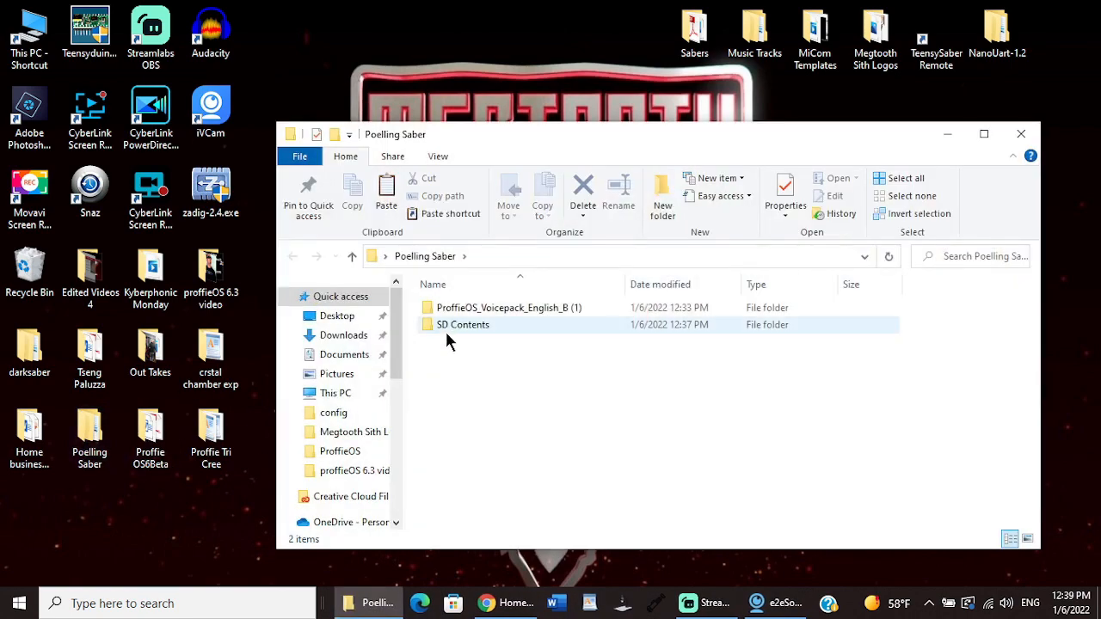
{"action": "left_click", "coordinate": [449, 327]}
{"action": "double_click", "coordinate": [450, 325]}
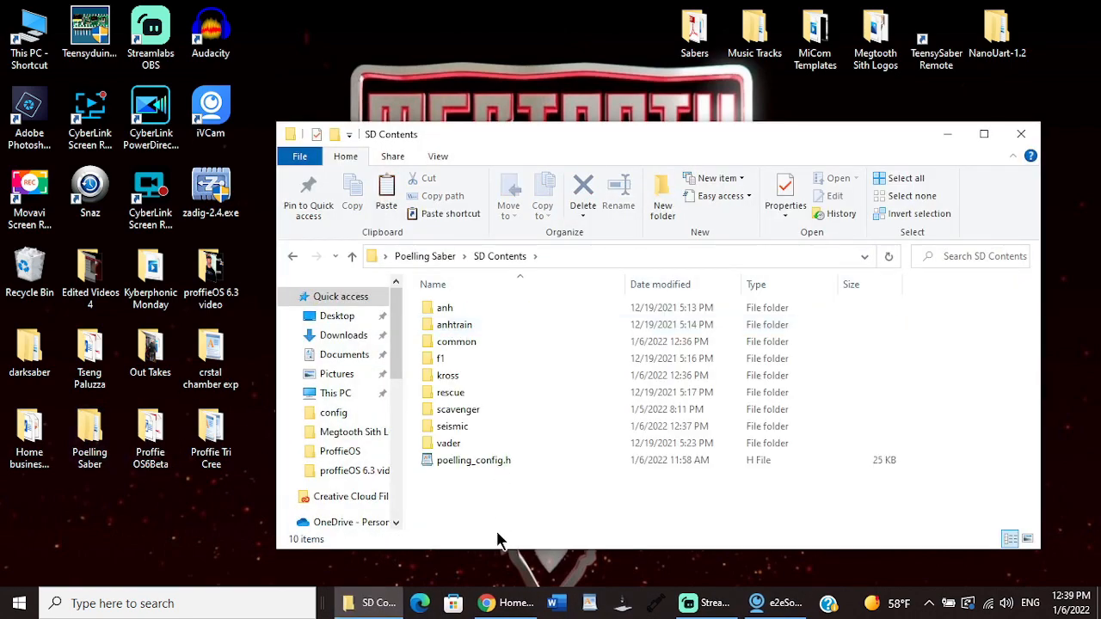
{"action": "right_click", "coordinate": [479, 494]}
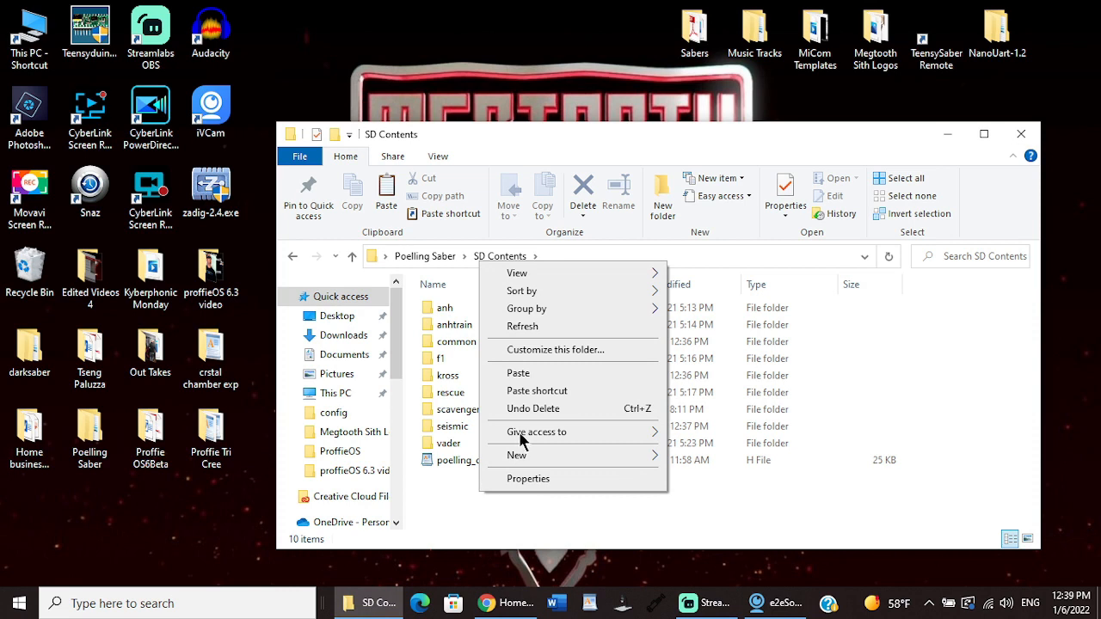
{"action": "mouse_move", "coordinate": [528, 456]}
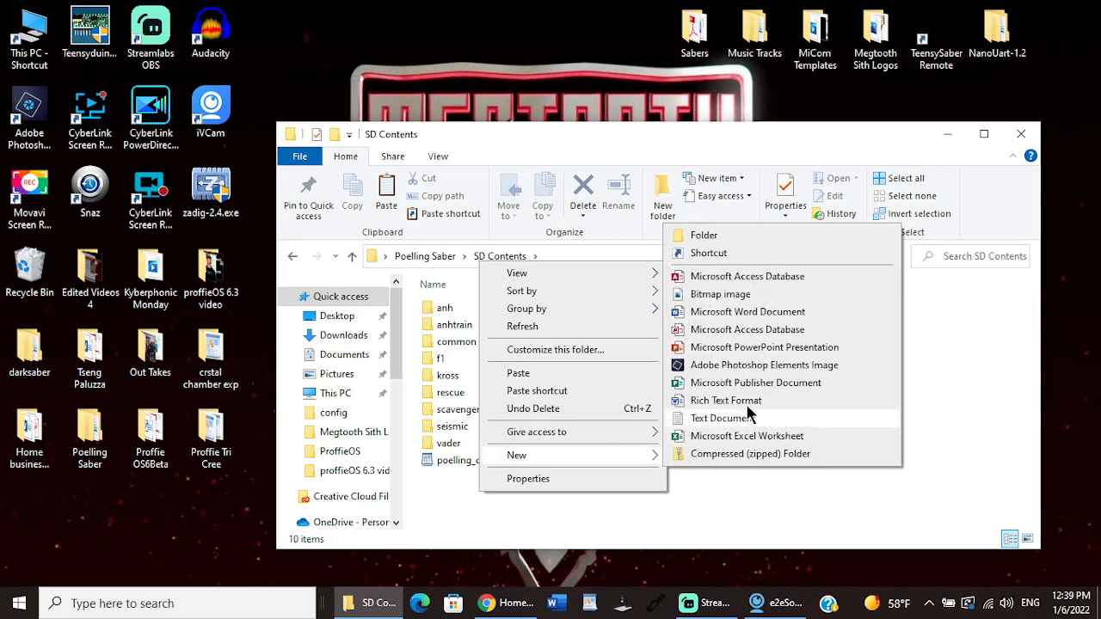
{"action": "left_click", "coordinate": [761, 244]}
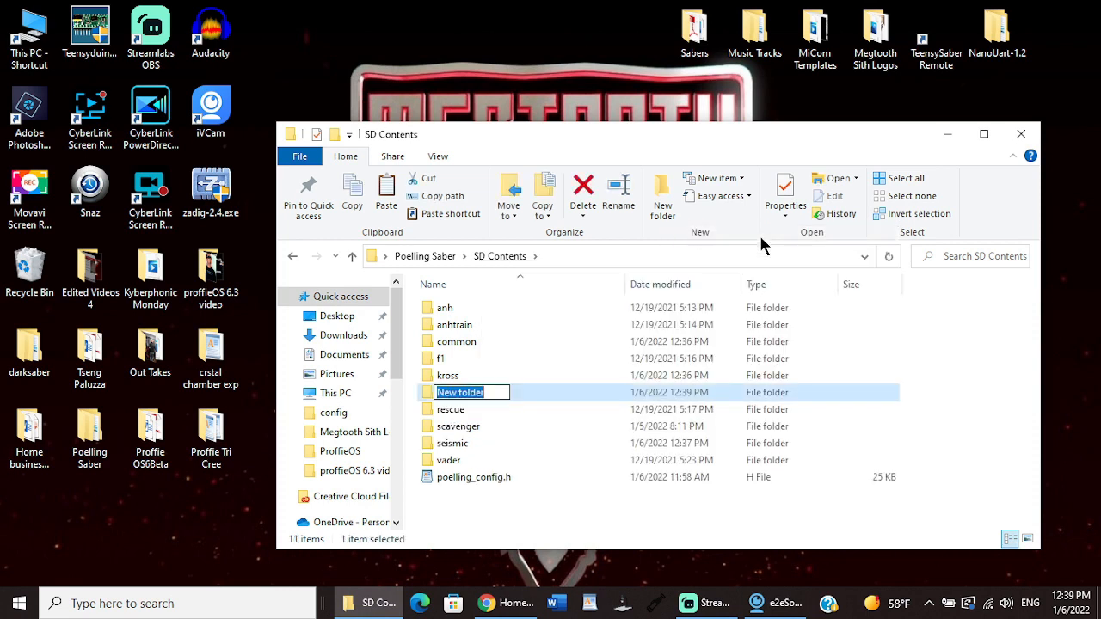
{"action": "type", "text": "anhtrain2"}
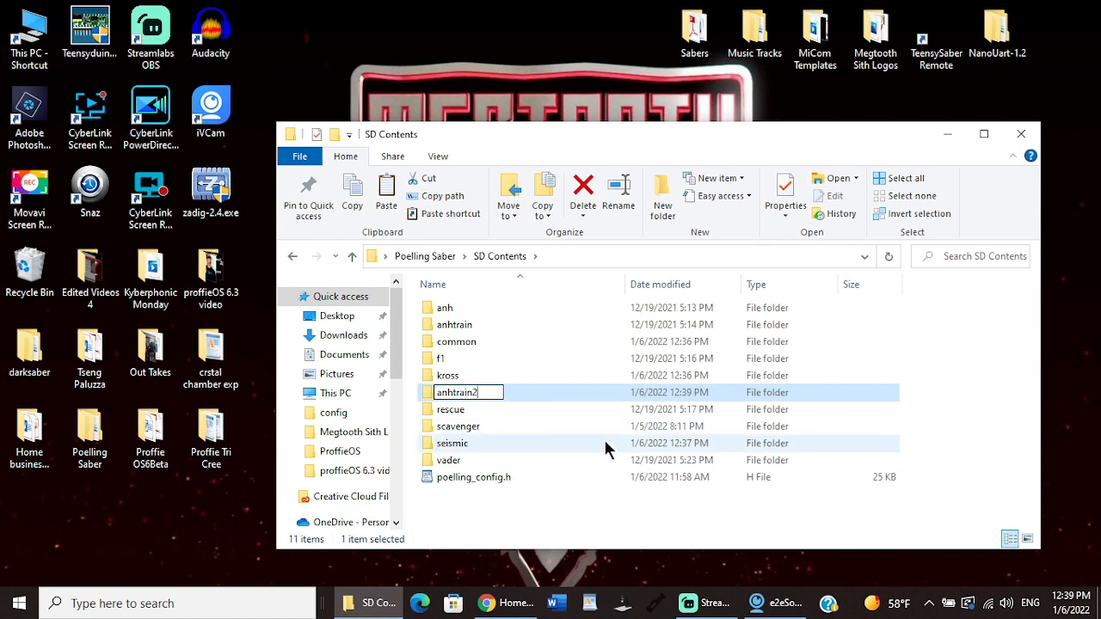
{"action": "left_click", "coordinate": [514, 390]}
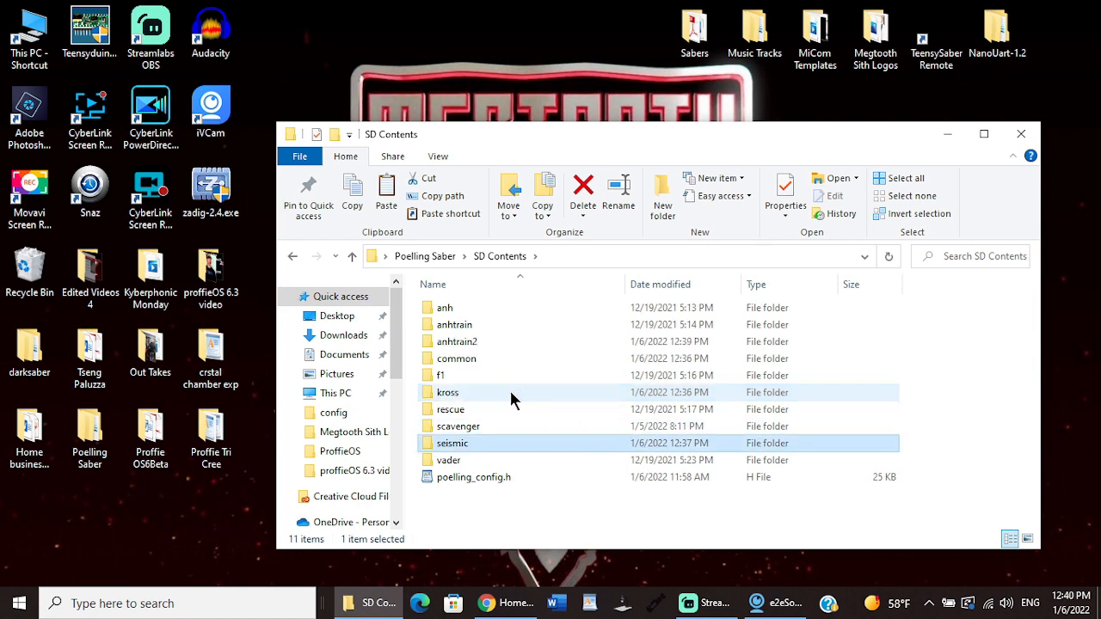
Step: Paste the copied ANH Training font files into the anhtrain2 folder, check its contents and return to SD Contents
{"action": "double_click", "coordinate": [468, 344]}
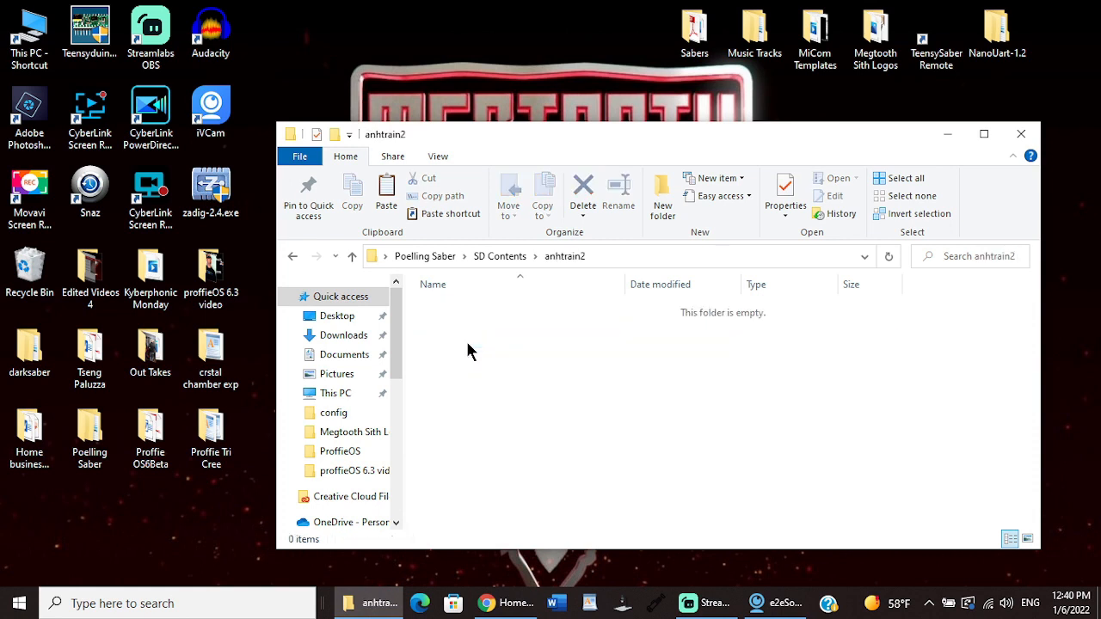
{"action": "right_click", "coordinate": [467, 343]}
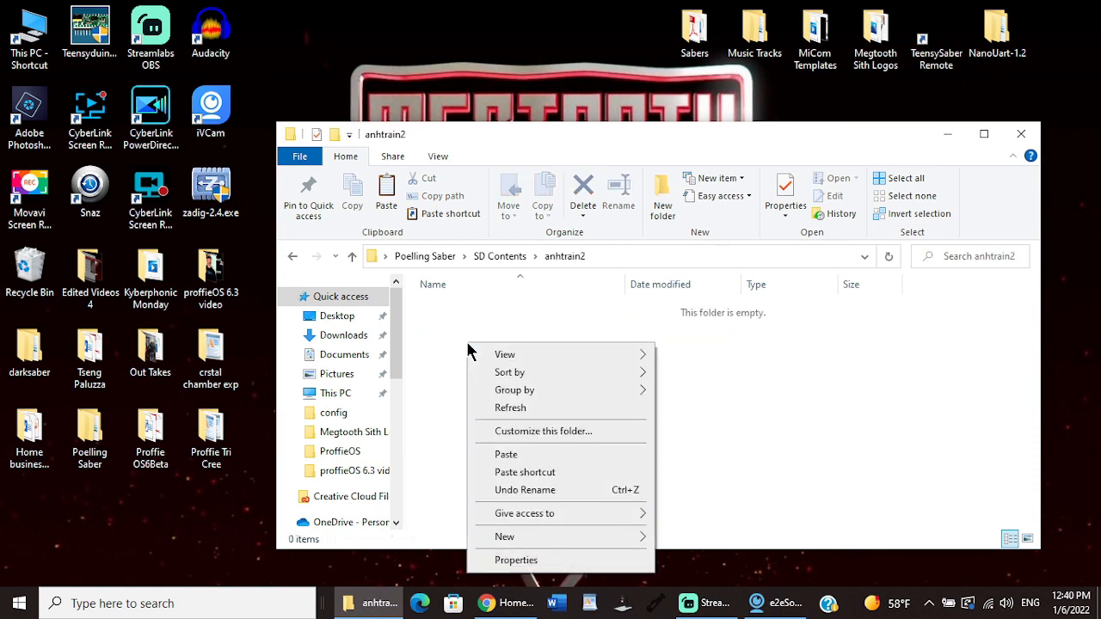
{"action": "left_click", "coordinate": [506, 455]}
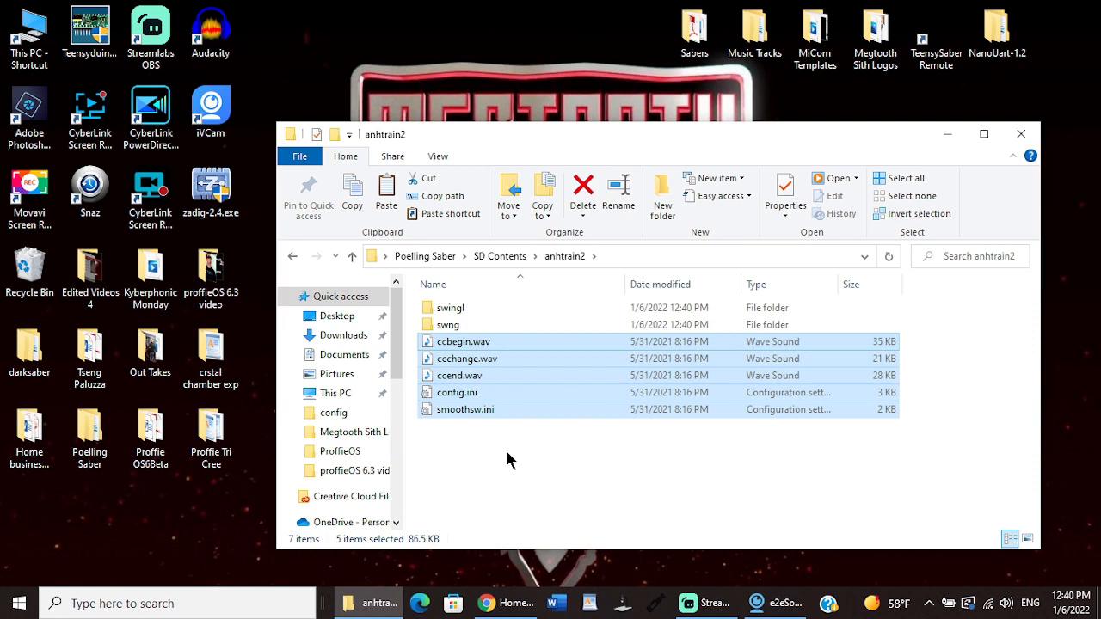
{"action": "left_click", "coordinate": [500, 255]}
{"action": "double_click", "coordinate": [470, 343]}
{"action": "mouse_move", "coordinate": [1034, 297]}
{"action": "left_mouse_down"}
{"action": "mouse_move", "coordinate": [1066, 443]}
{"action": "mouse_move", "coordinate": [1051, 285]}
{"action": "left_mouse_up"}
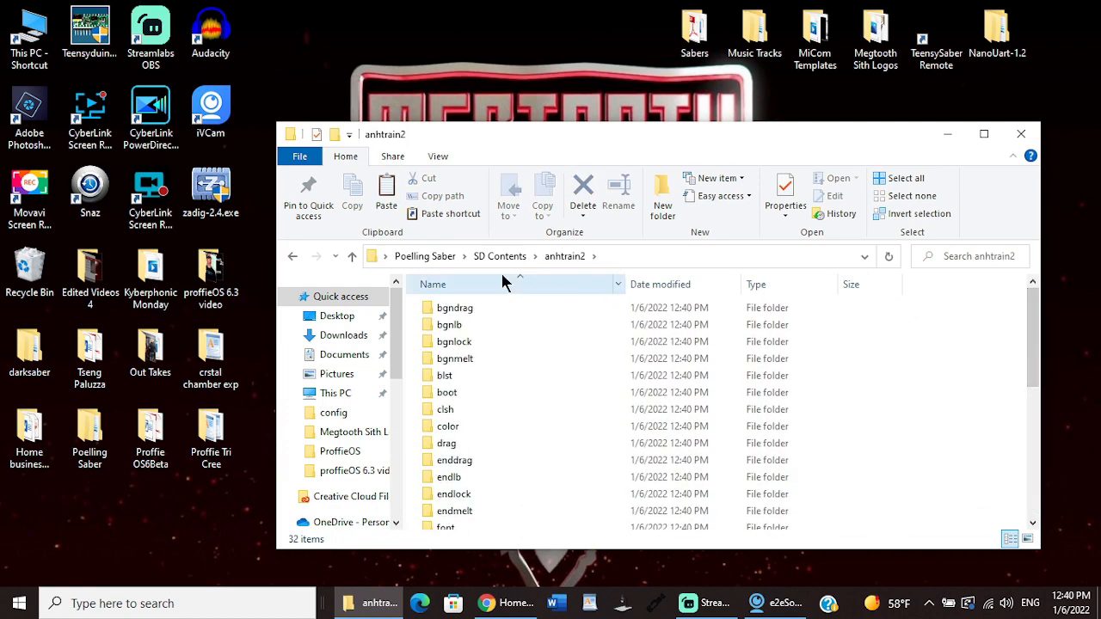
{"action": "left_click", "coordinate": [498, 256]}
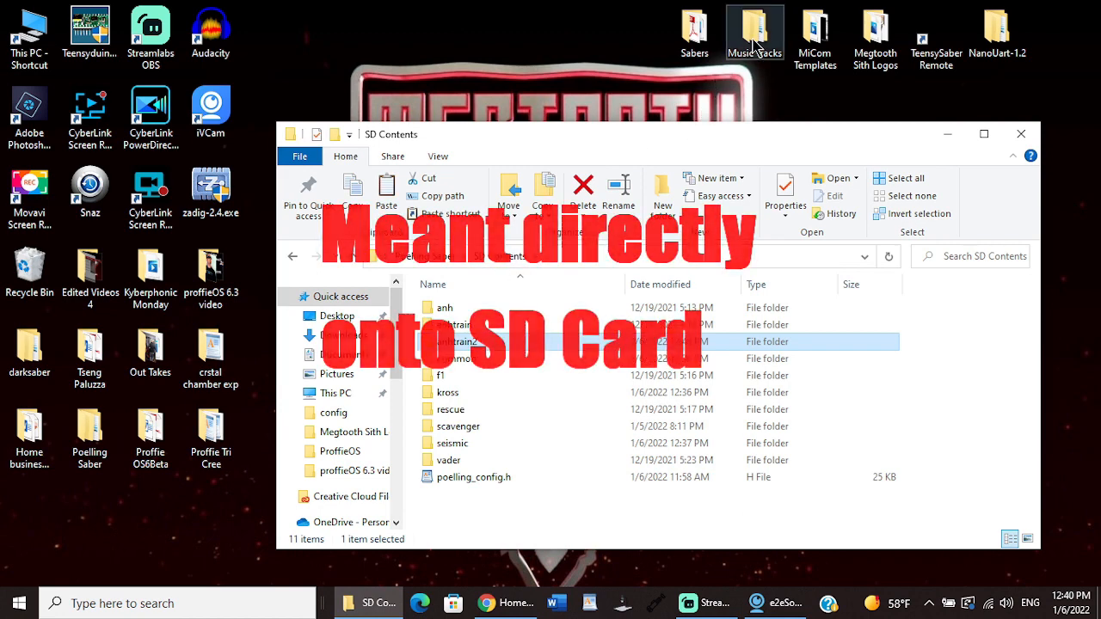
Step: Open Sabers, Proffie Fonts, both nested ANH_V2 folders and ANH_Training to review the ANH_Training_Proffie contents, and close that window
{"action": "double_click", "coordinate": [694, 28]}
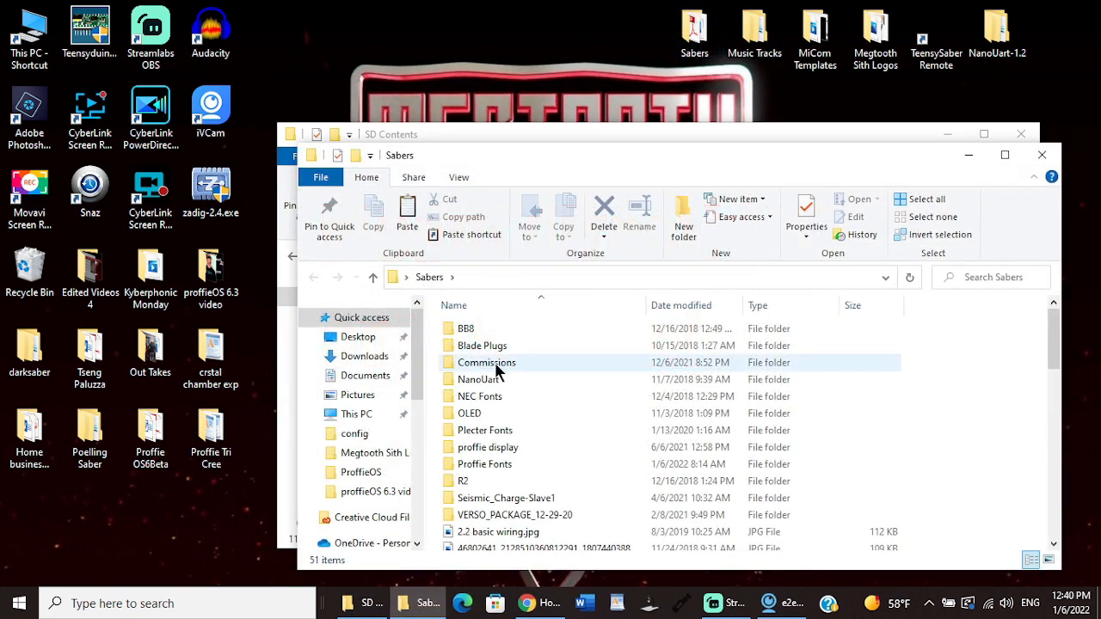
{"action": "double_click", "coordinate": [504, 465]}
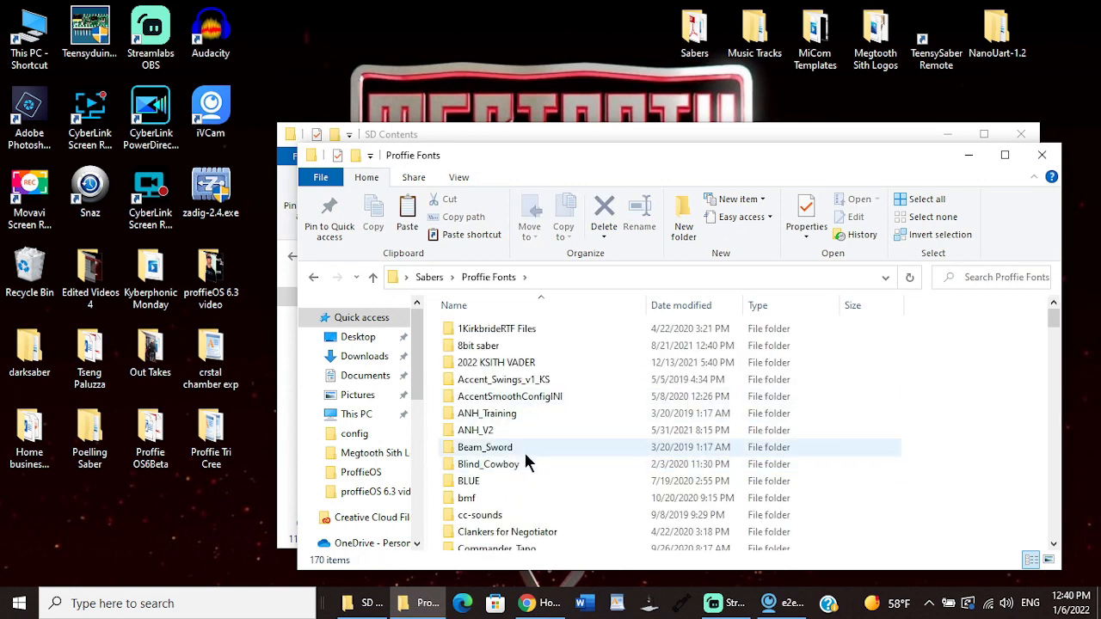
{"action": "left_click", "coordinate": [487, 433]}
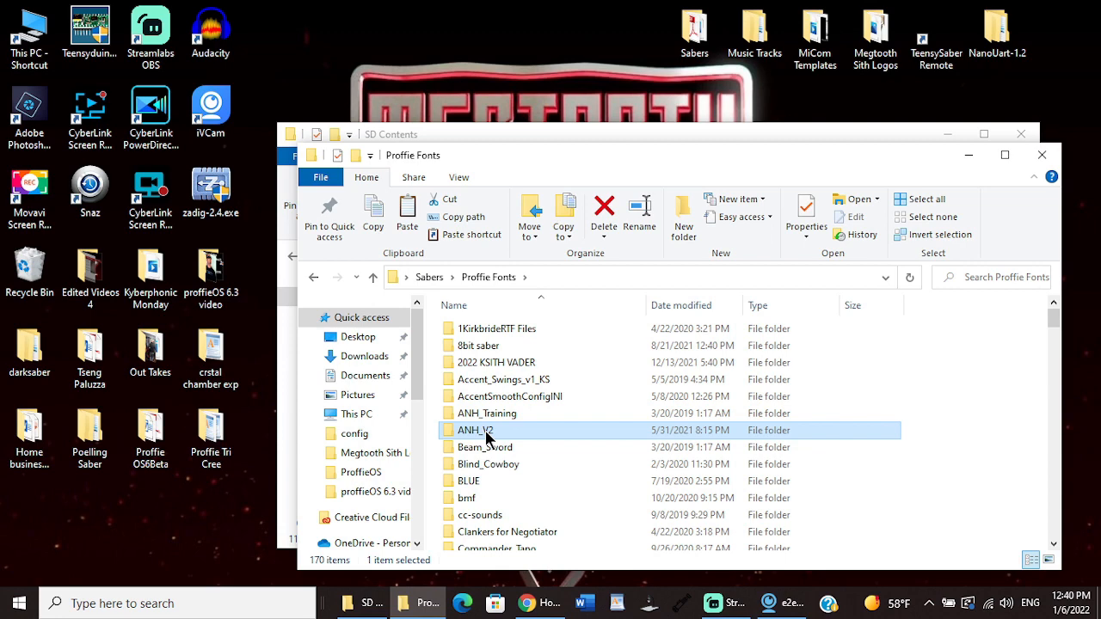
{"action": "left_click_drag", "start_coordinate": [629, 166], "coordinate": [856, 131]}
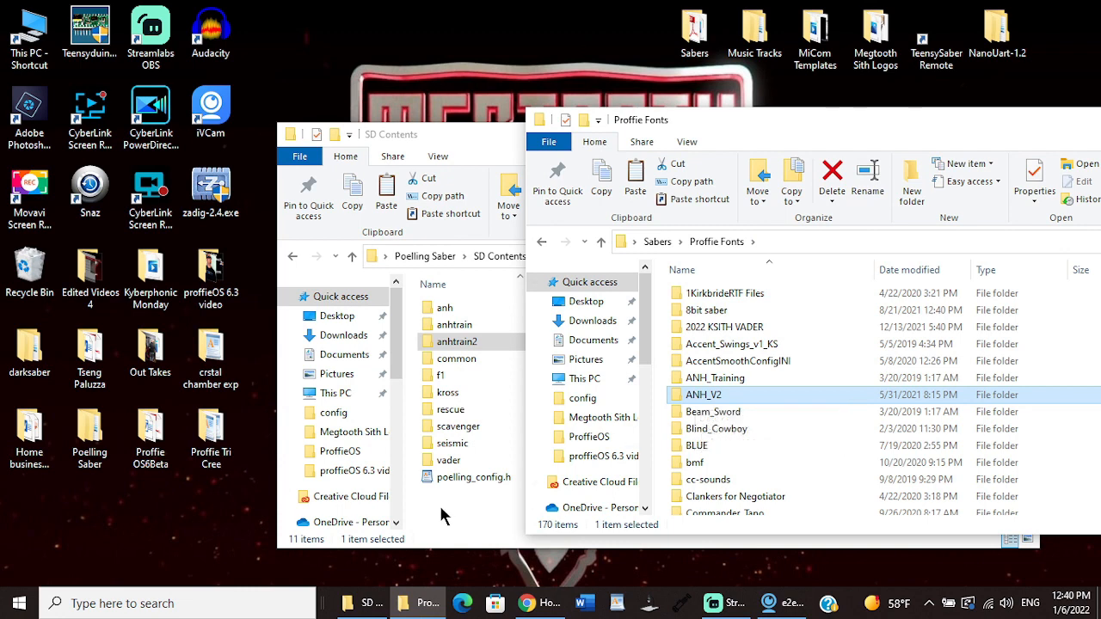
{"action": "double_click", "coordinate": [707, 395]}
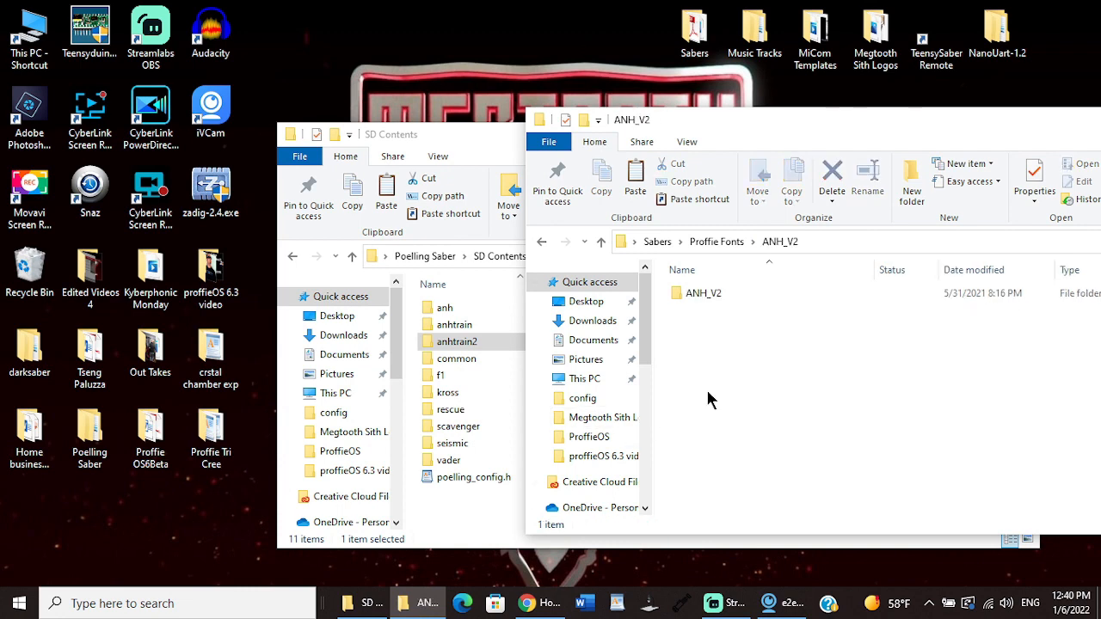
{"action": "double_click", "coordinate": [702, 294]}
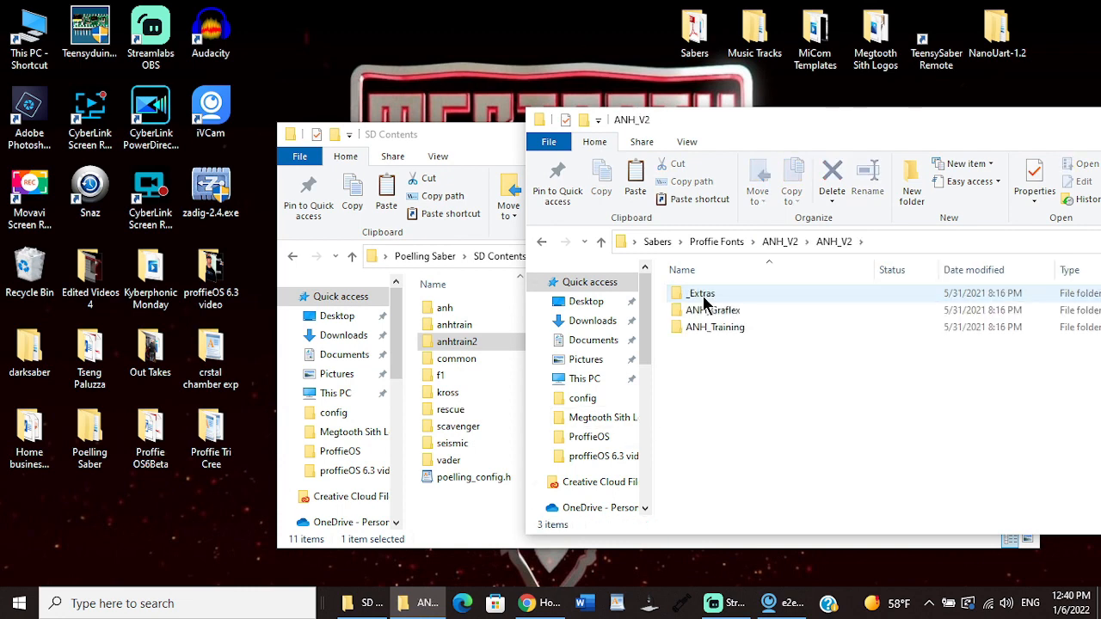
{"action": "double_click", "coordinate": [699, 325]}
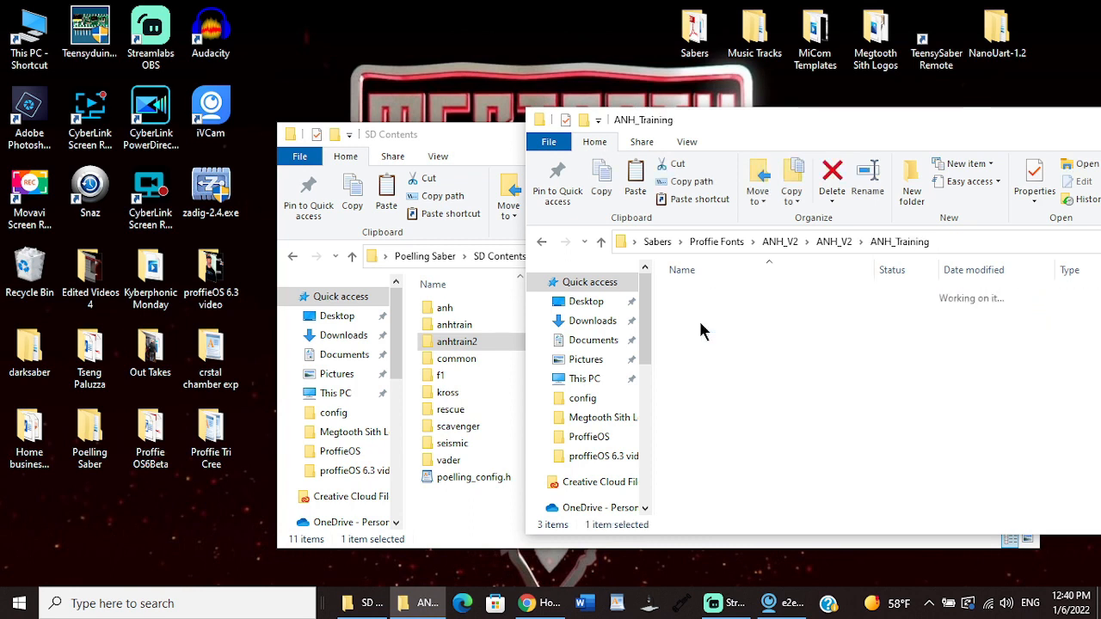
{"action": "left_click", "coordinate": [700, 323]}
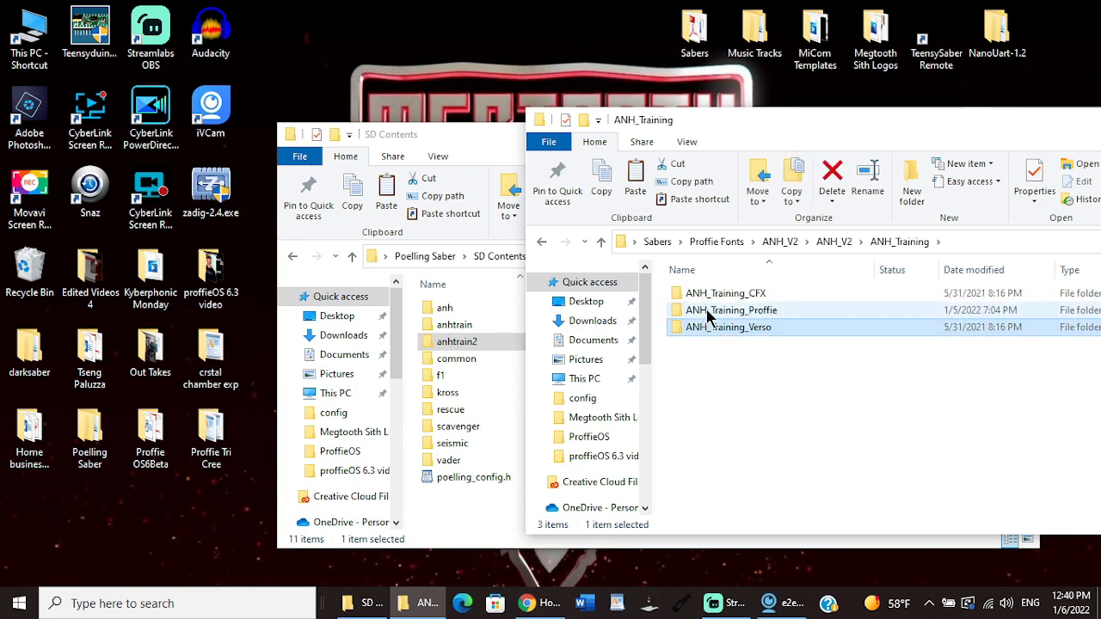
{"action": "double_click", "coordinate": [709, 315]}
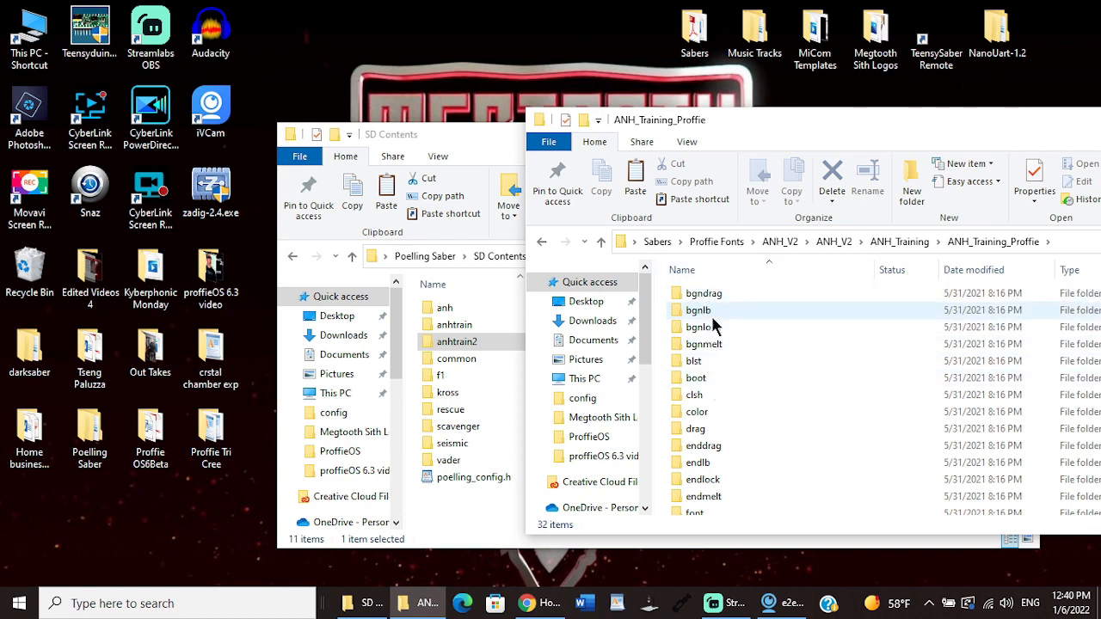
{"action": "mouse_move", "coordinate": [713, 320]}
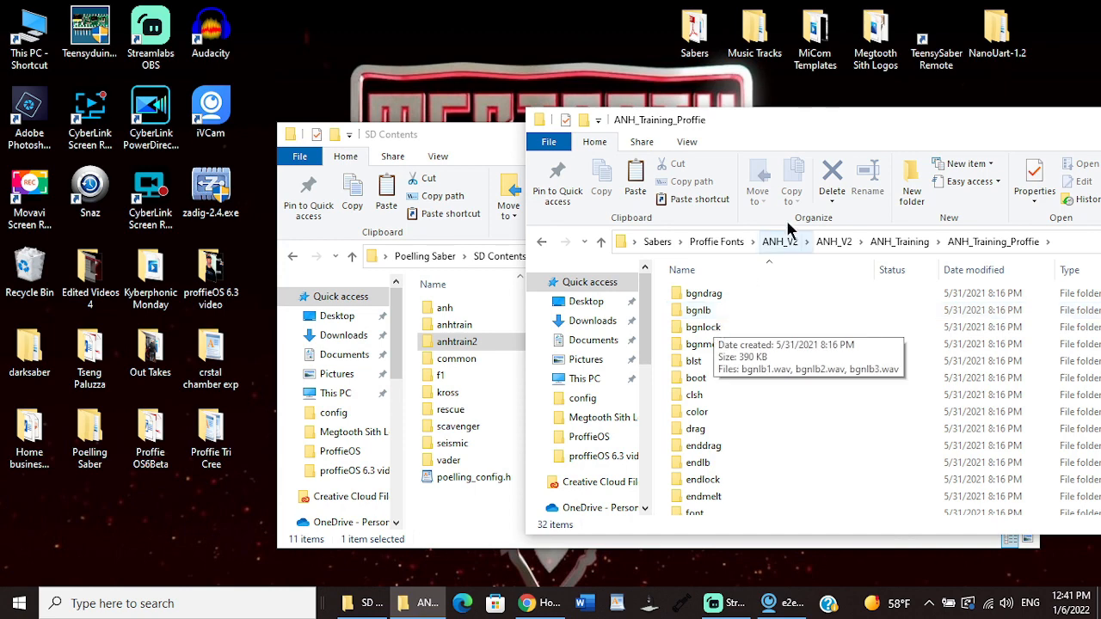
{"action": "left_click_drag", "start_coordinate": [996, 117], "coordinate": [869, 119]}
{"action": "left_click_drag", "start_coordinate": [1025, 116], "coordinate": [903, 138]}
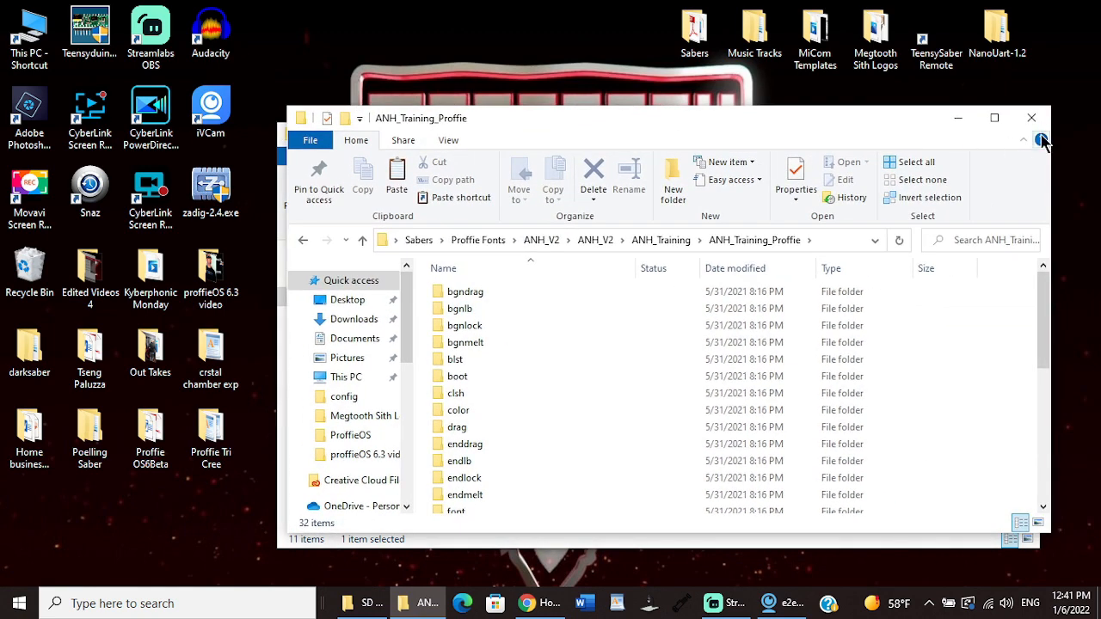
{"action": "left_click", "coordinate": [1033, 118]}
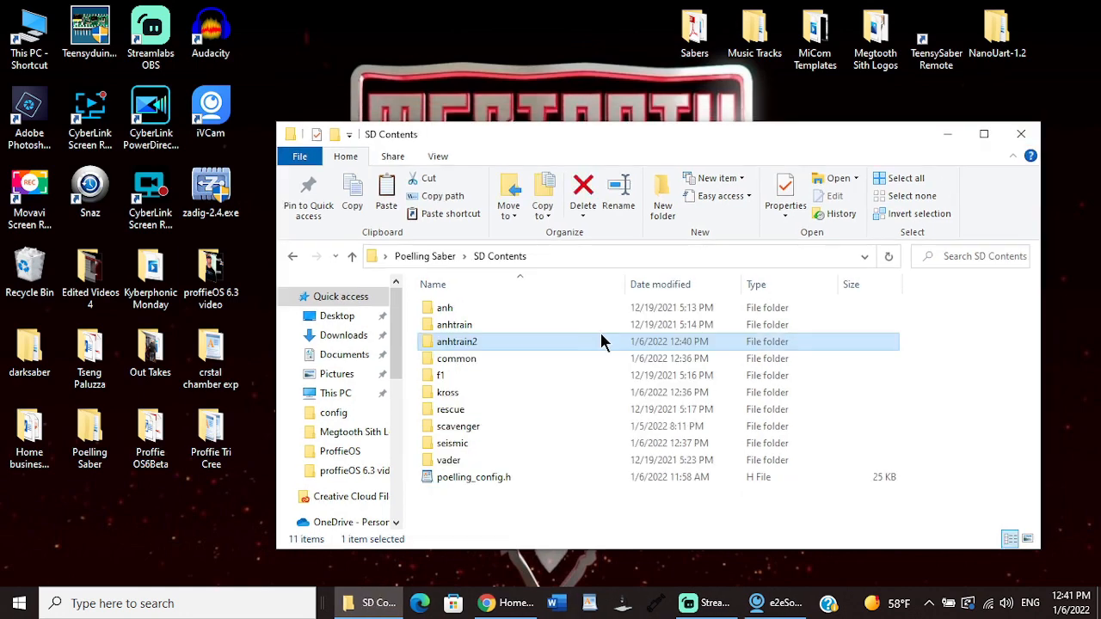
Step: Check the contents of the anhtrain2 folder and delete that folder from SD Contents
{"action": "double_click", "coordinate": [487, 342]}
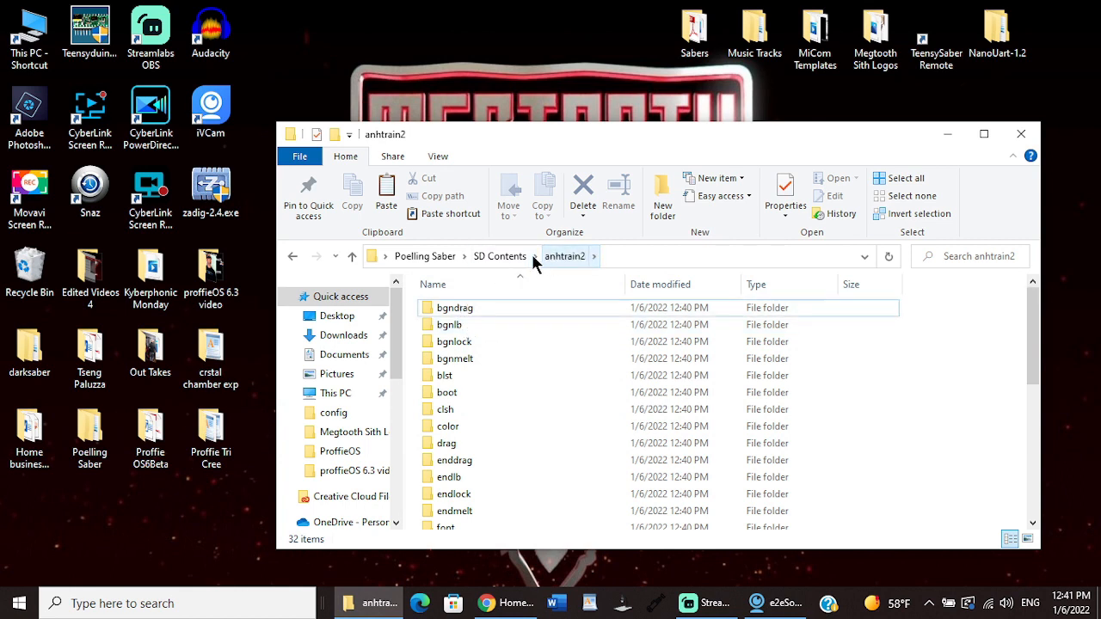
{"action": "left_click", "coordinate": [509, 258]}
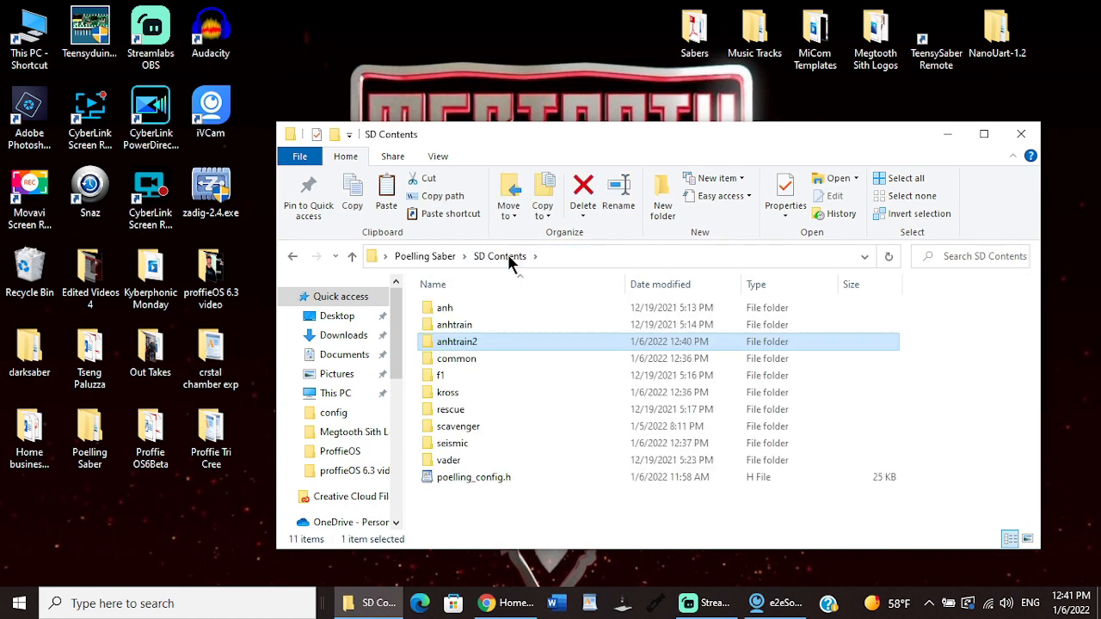
{"action": "right_click", "coordinate": [468, 343]}
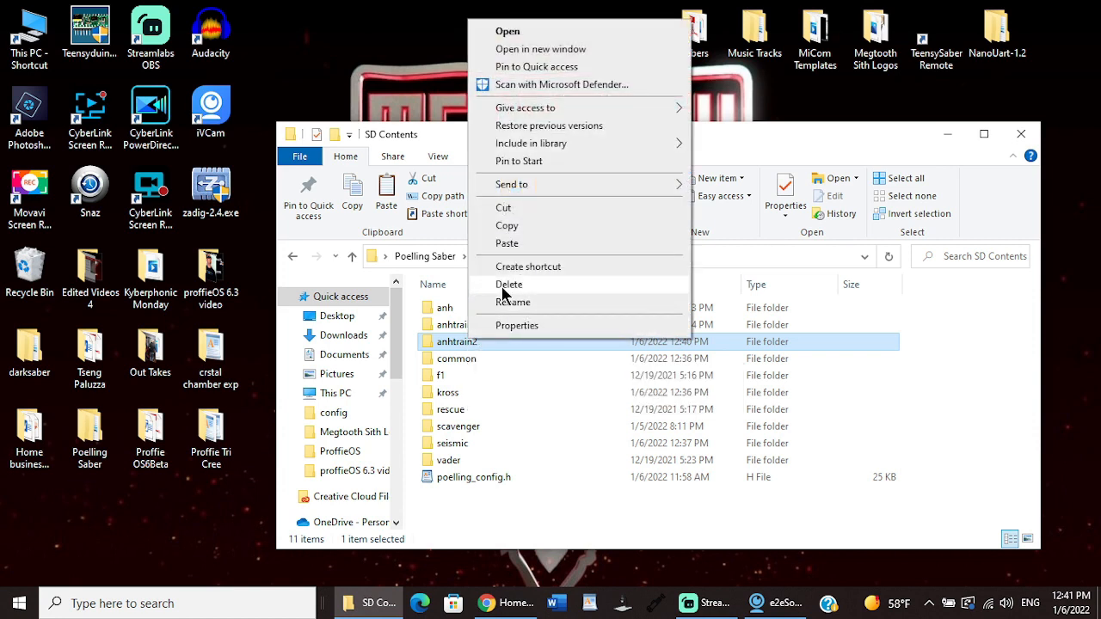
{"action": "left_click", "coordinate": [507, 285]}
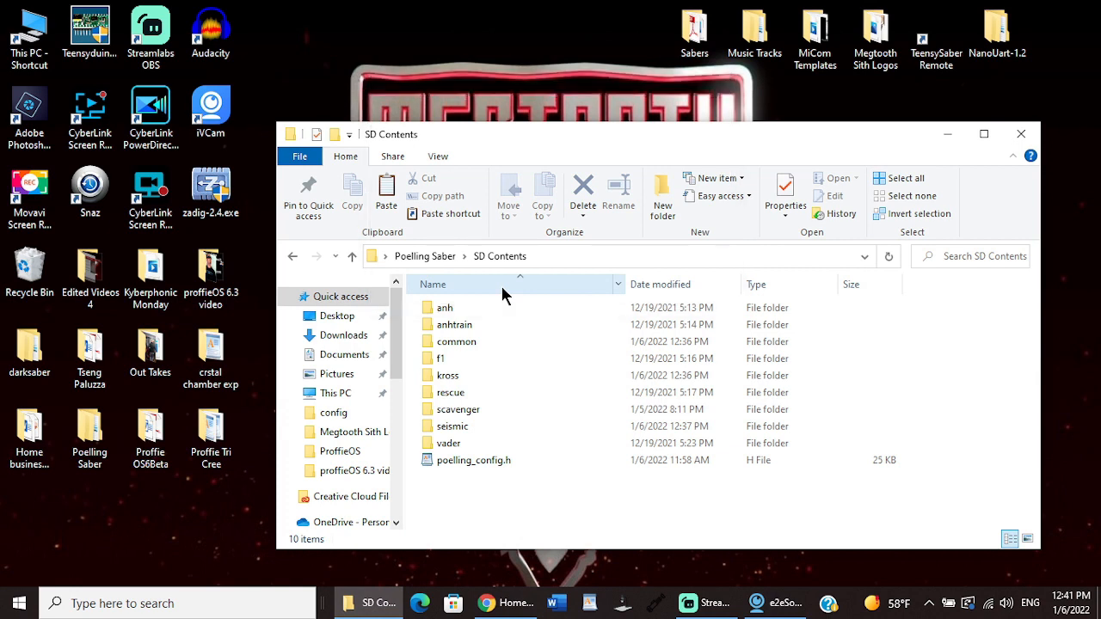
Step: From the Sabers folder's Proffie Fonts, open the nested JUANSITH'S MAUL PROFFIE update 2 ago 20 folder and move its window clear of SD Contents
{"action": "double_click", "coordinate": [696, 36]}
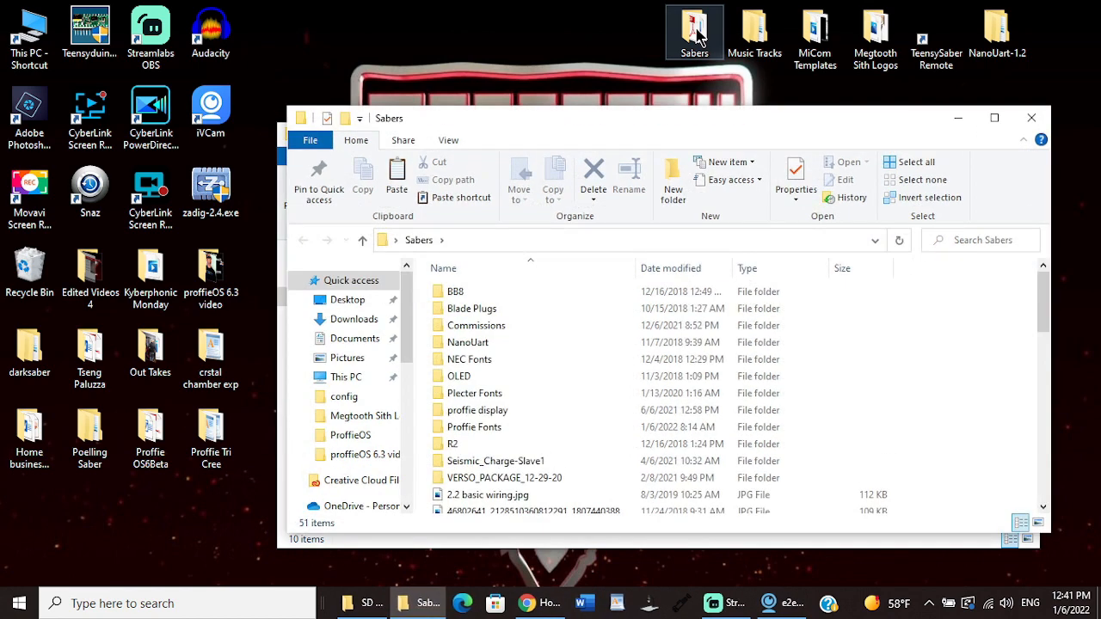
{"action": "mouse_move", "coordinate": [1043, 301]}
{"action": "left_mouse_down"}
{"action": "mouse_move", "coordinate": [1047, 321]}
{"action": "mouse_move", "coordinate": [1050, 298]}
{"action": "left_mouse_up"}
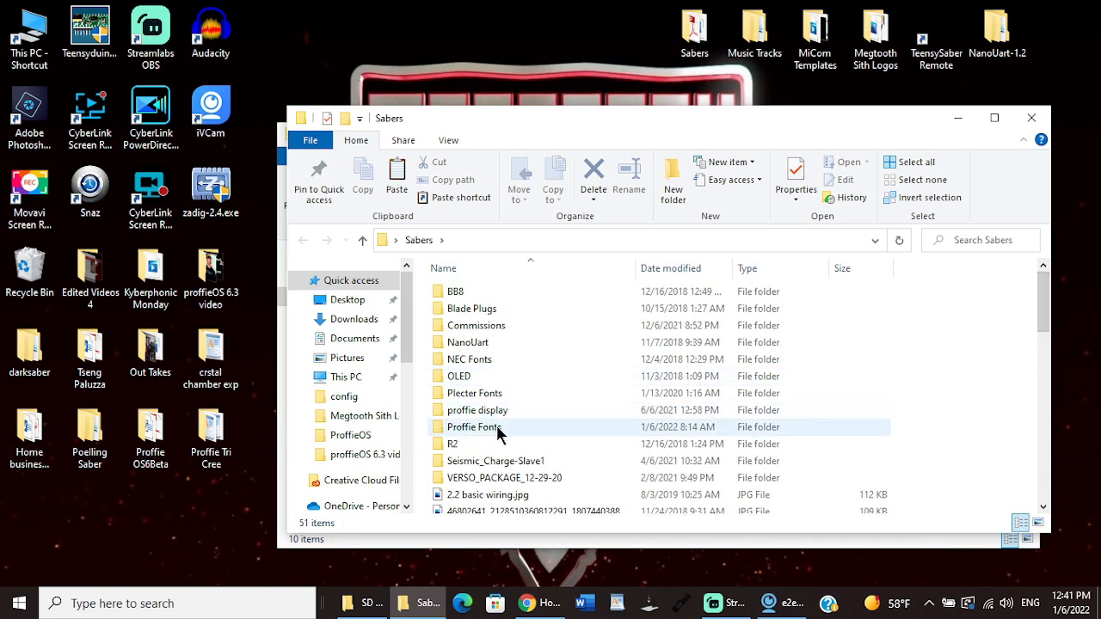
{"action": "double_click", "coordinate": [498, 427]}
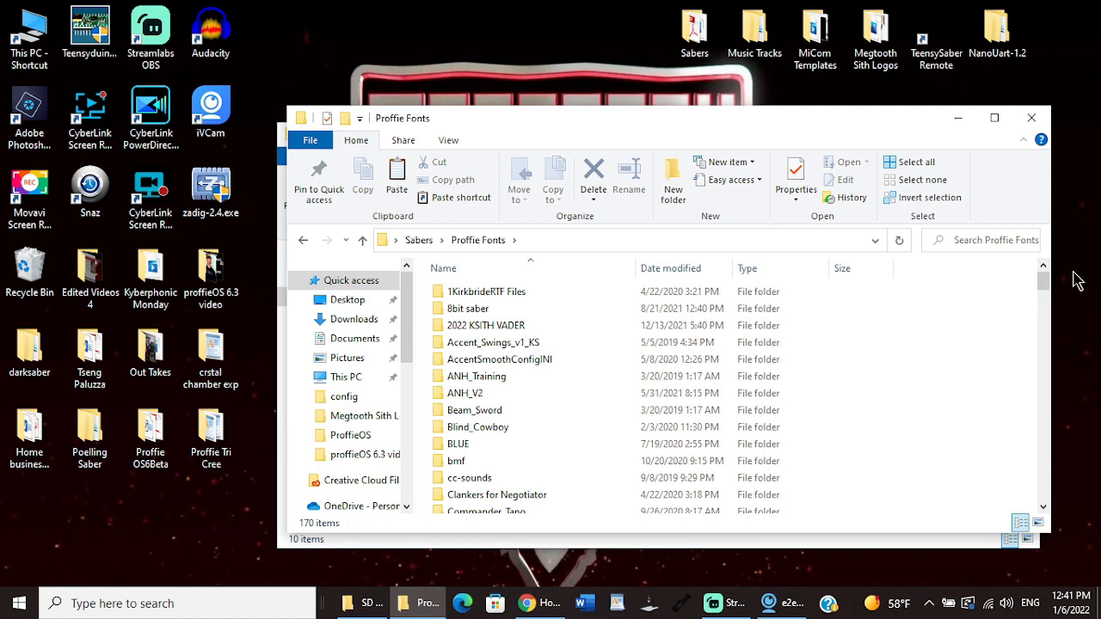
{"action": "left_click_drag", "start_coordinate": [1048, 288], "coordinate": [1049, 331]}
{"action": "double_click", "coordinate": [517, 344]}
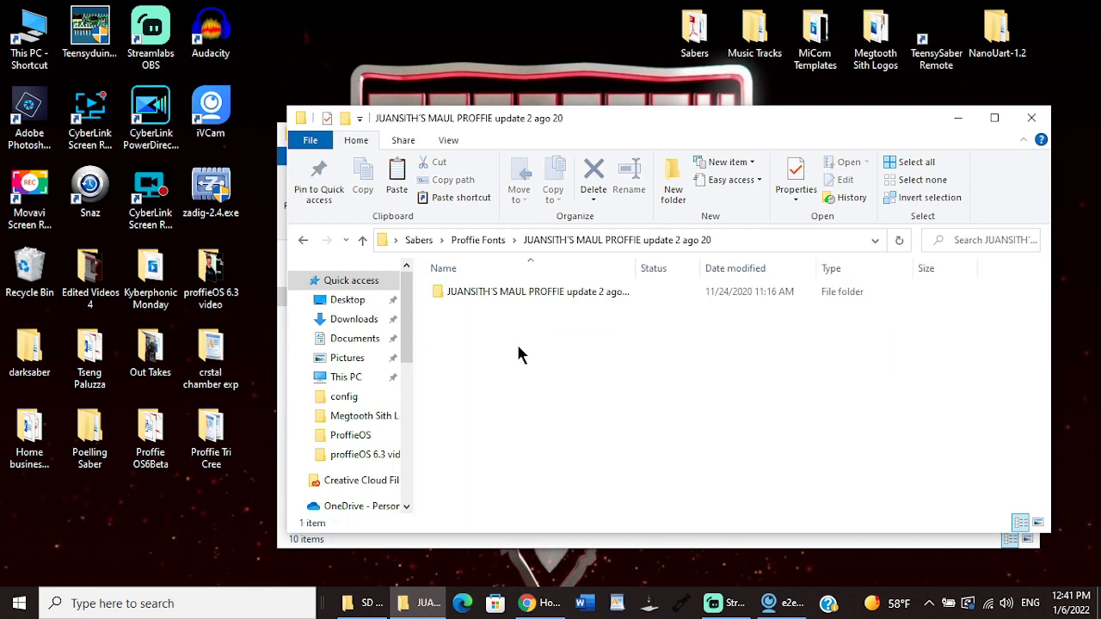
{"action": "double_click", "coordinate": [521, 294]}
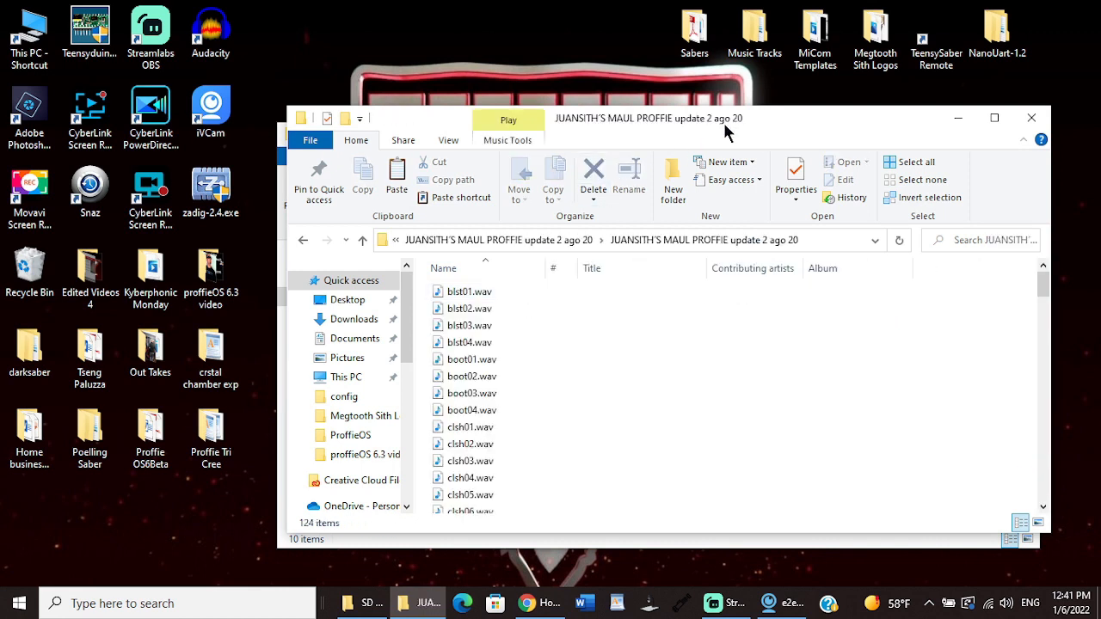
{"action": "left_click_drag", "start_coordinate": [709, 126], "coordinate": [1007, 114]}
Step: Create a new folder named maul in the SD Contents folder of Poelling Saber
{"action": "right_click", "coordinate": [448, 502]}
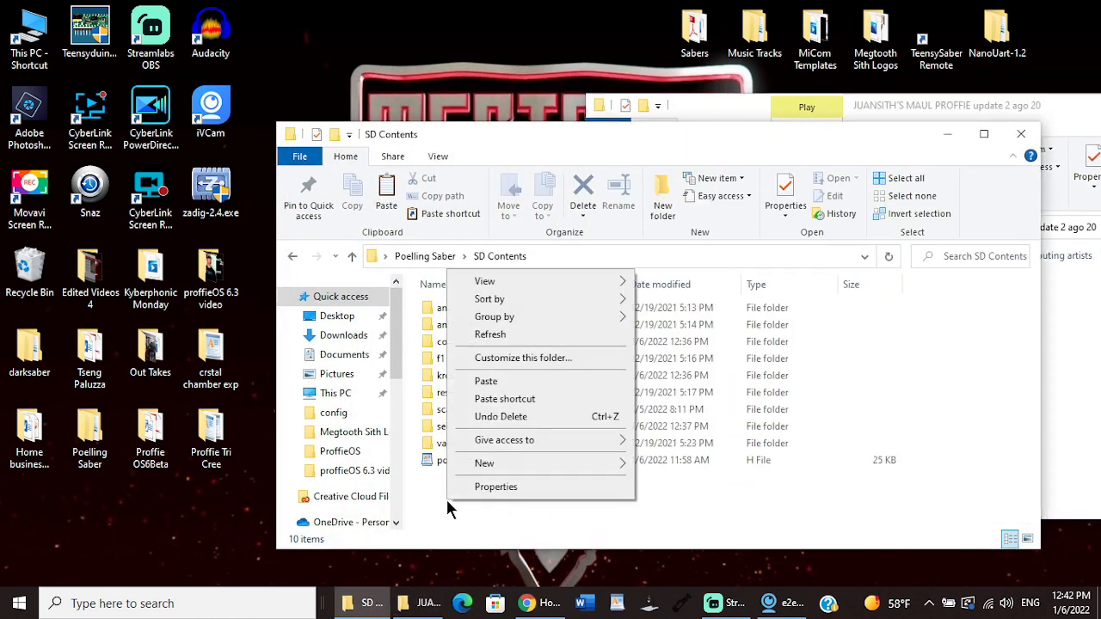
{"action": "mouse_move", "coordinate": [501, 460]}
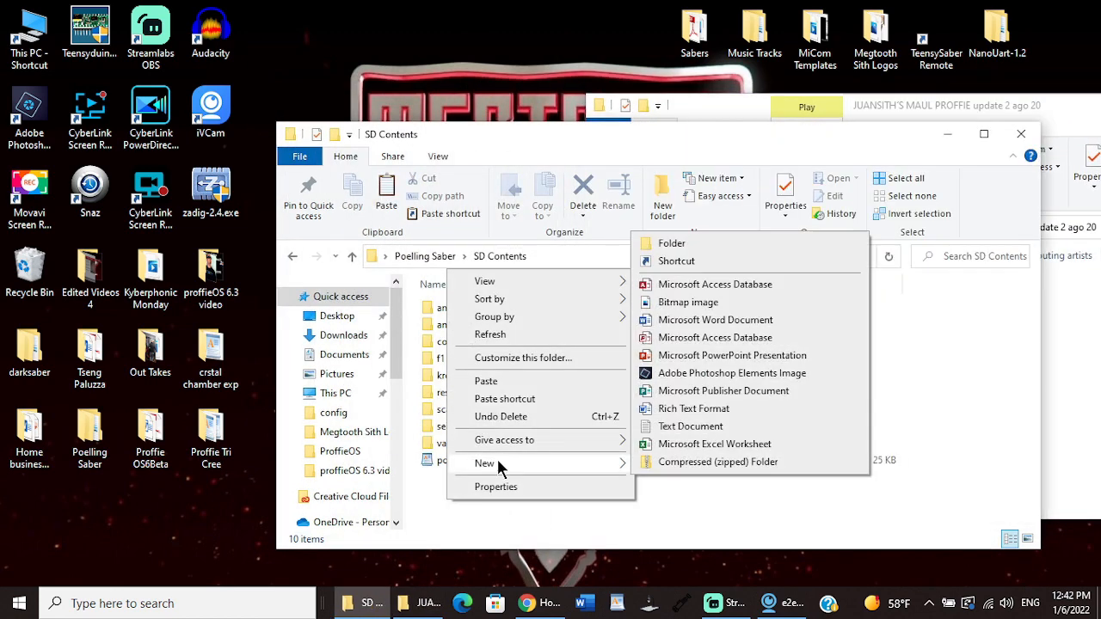
{"action": "left_click", "coordinate": [700, 246]}
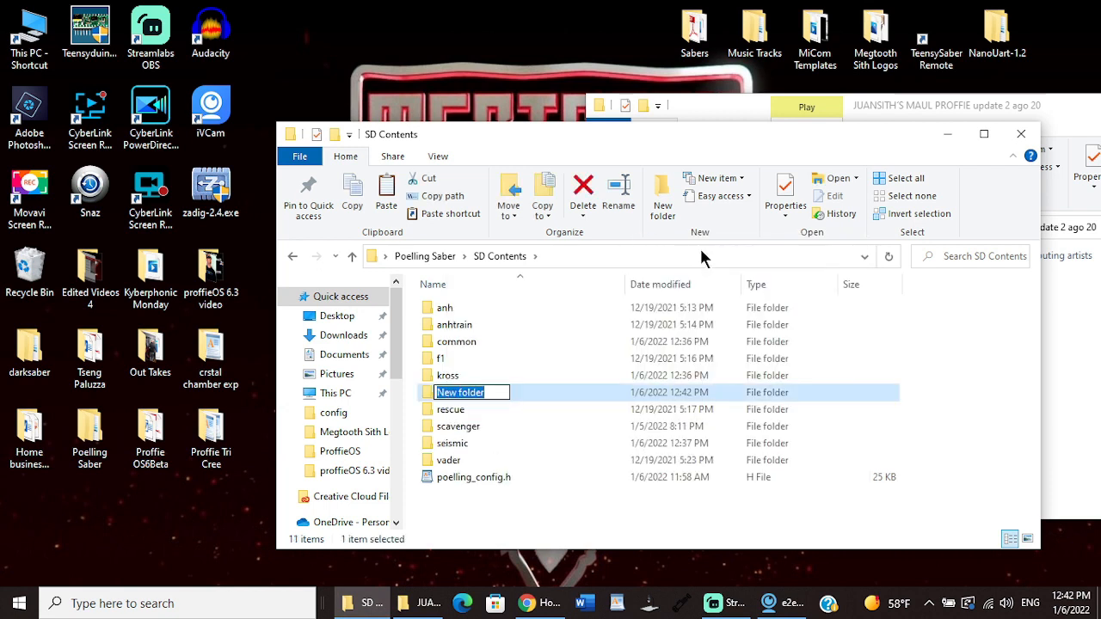
{"action": "type", "text": "ma"}
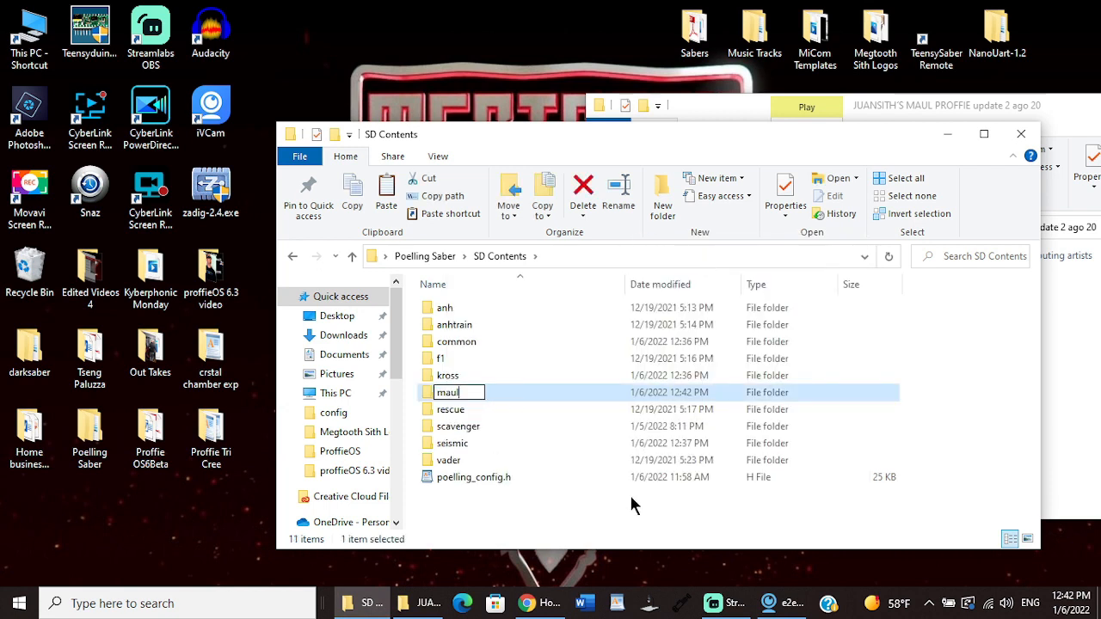
{"action": "type", "text": "ul"}
{"action": "left_click", "coordinate": [630, 510]}
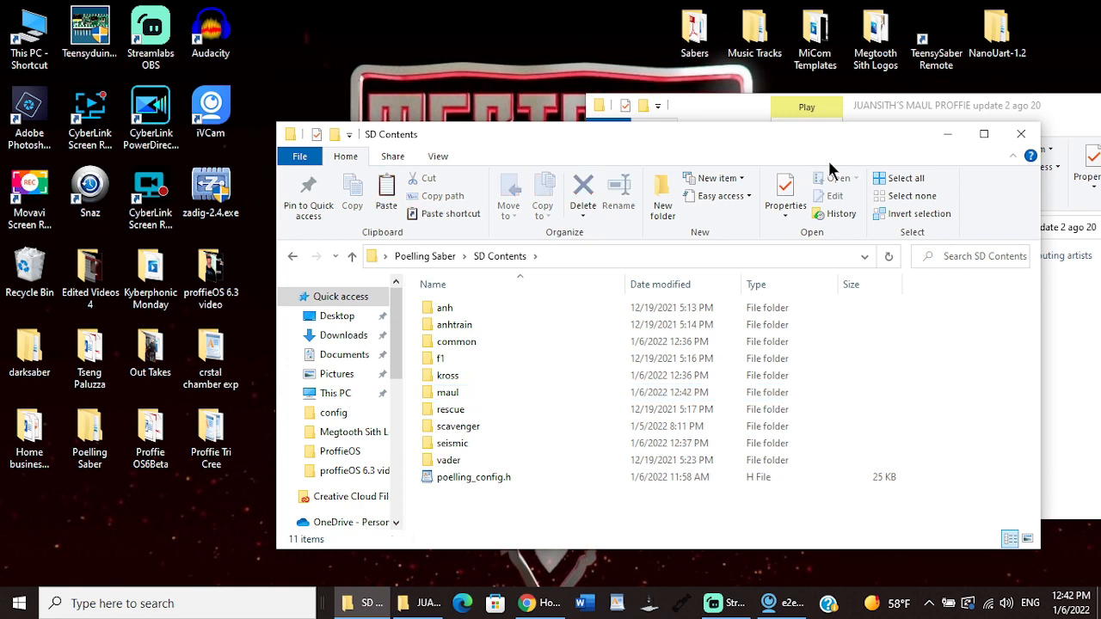
Step: Copy all the sound files in the inner JUANSITH'S MAUL PROFFIE update 2 ago 20 folder
{"action": "left_click", "coordinate": [727, 122]}
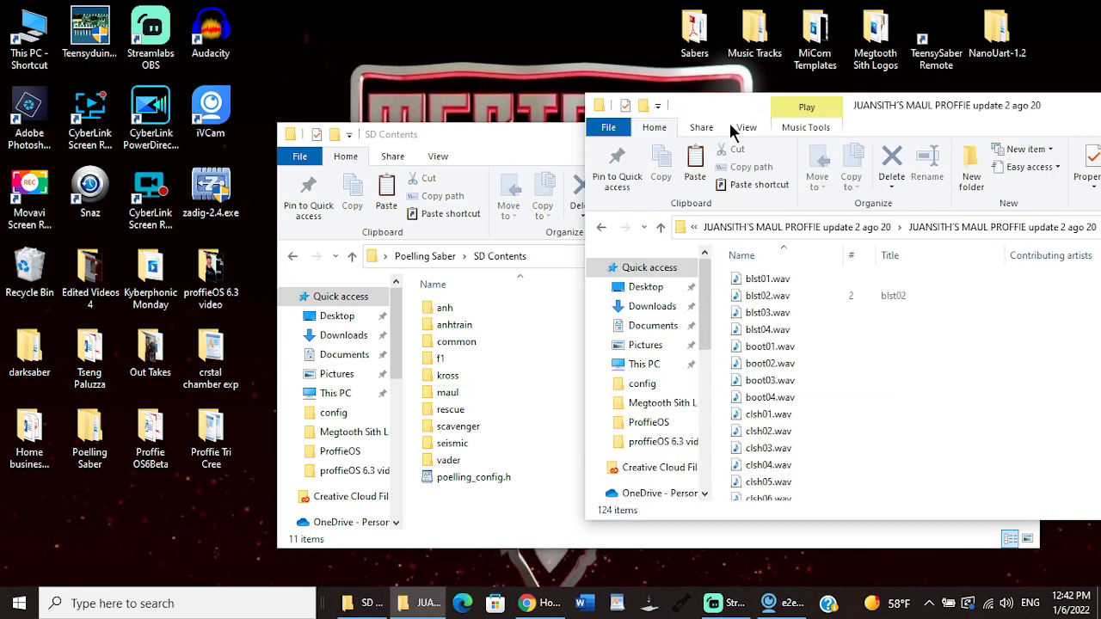
{"action": "left_click_drag", "start_coordinate": [727, 280], "coordinate": [857, 523]}
{"action": "right_click", "coordinate": [776, 398]}
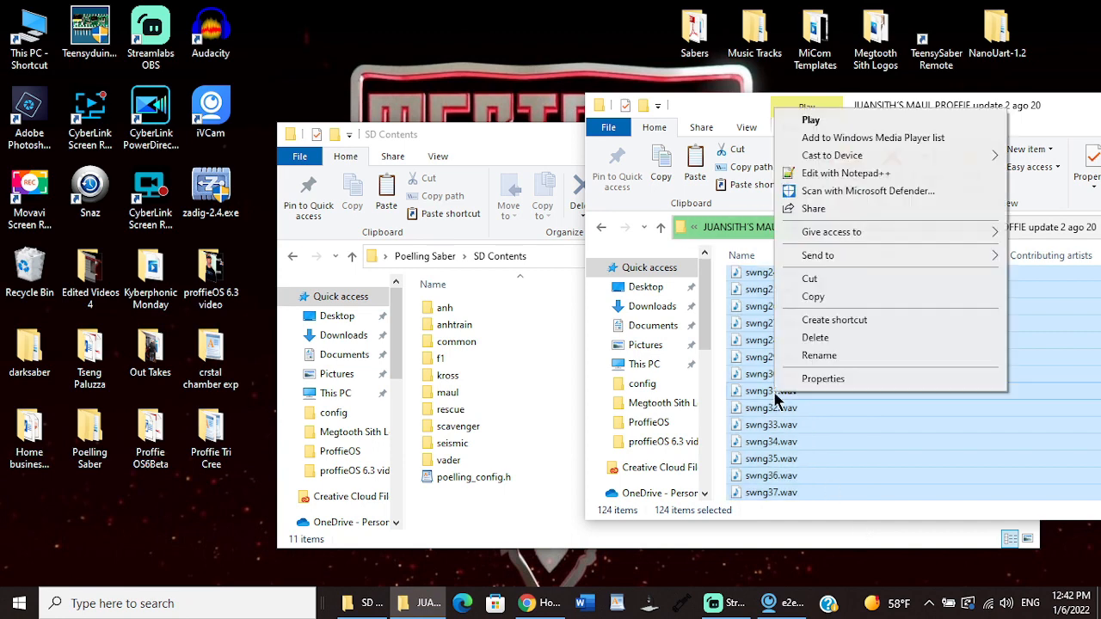
{"action": "left_click", "coordinate": [812, 299]}
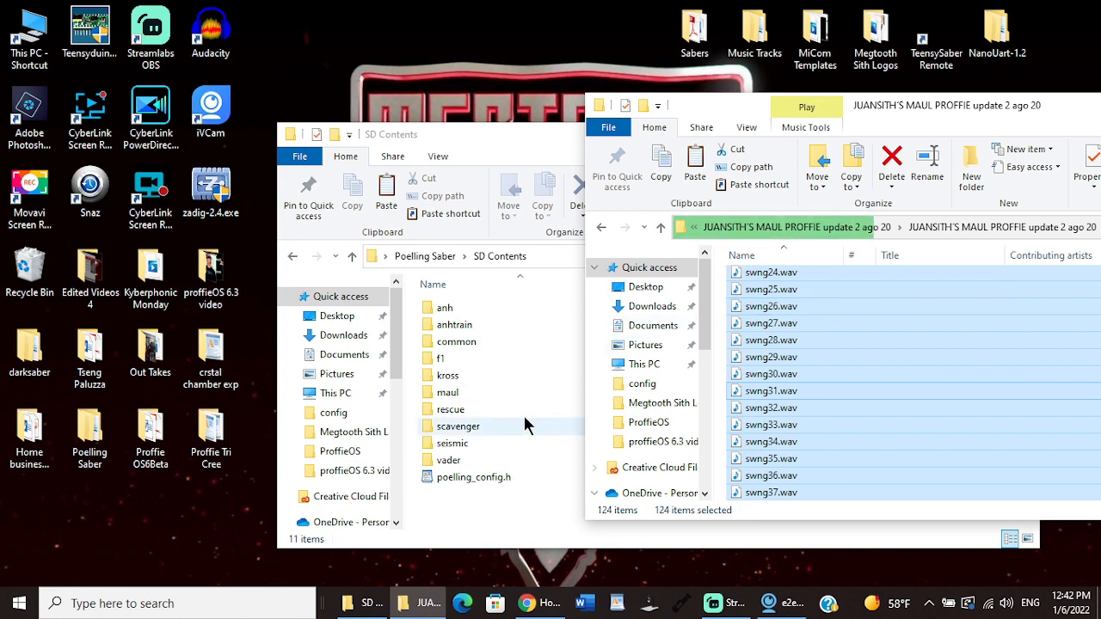
Step: Paste the copied Maul sound files into the maul folder, check its contents and return to SD Contents
{"action": "double_click", "coordinate": [467, 393]}
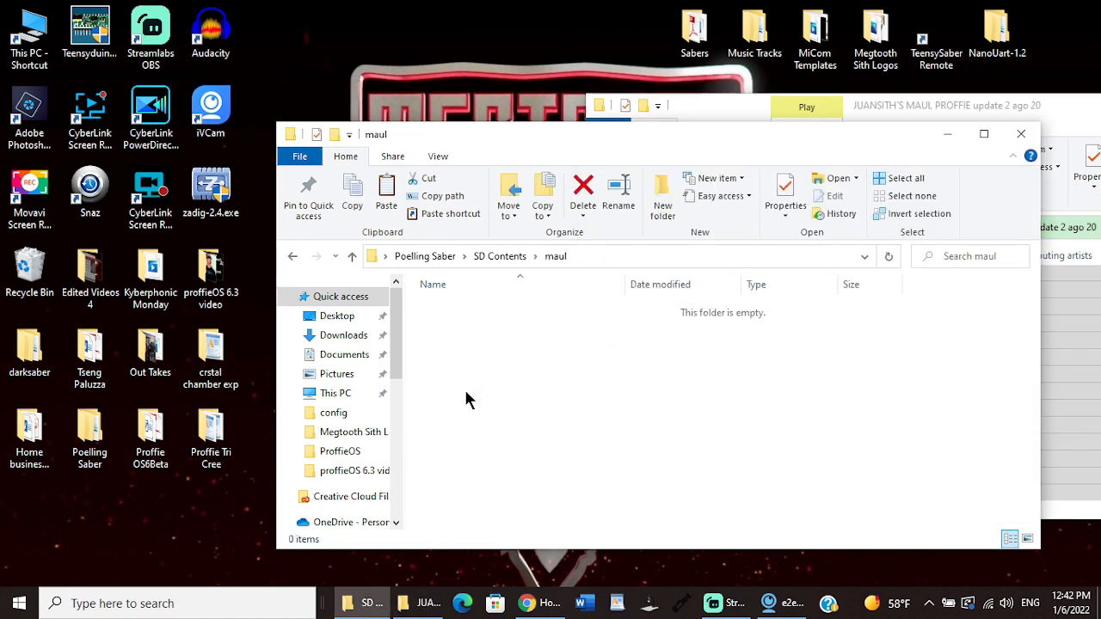
{"action": "right_click", "coordinate": [440, 325]}
{"action": "left_click", "coordinate": [475, 437]}
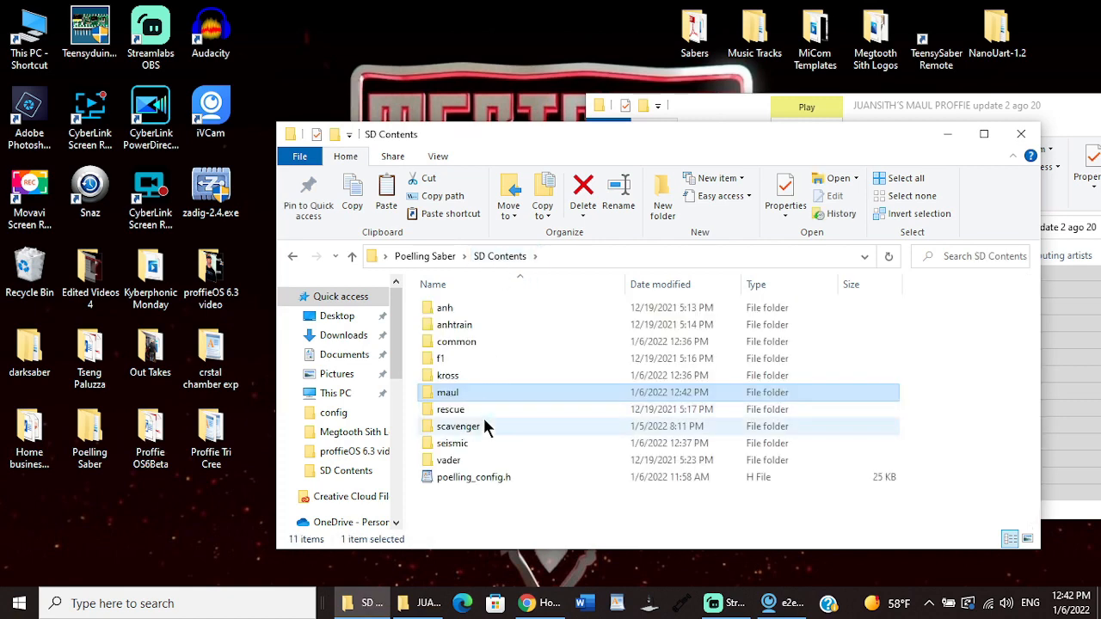
{"action": "double_click", "coordinate": [477, 400]}
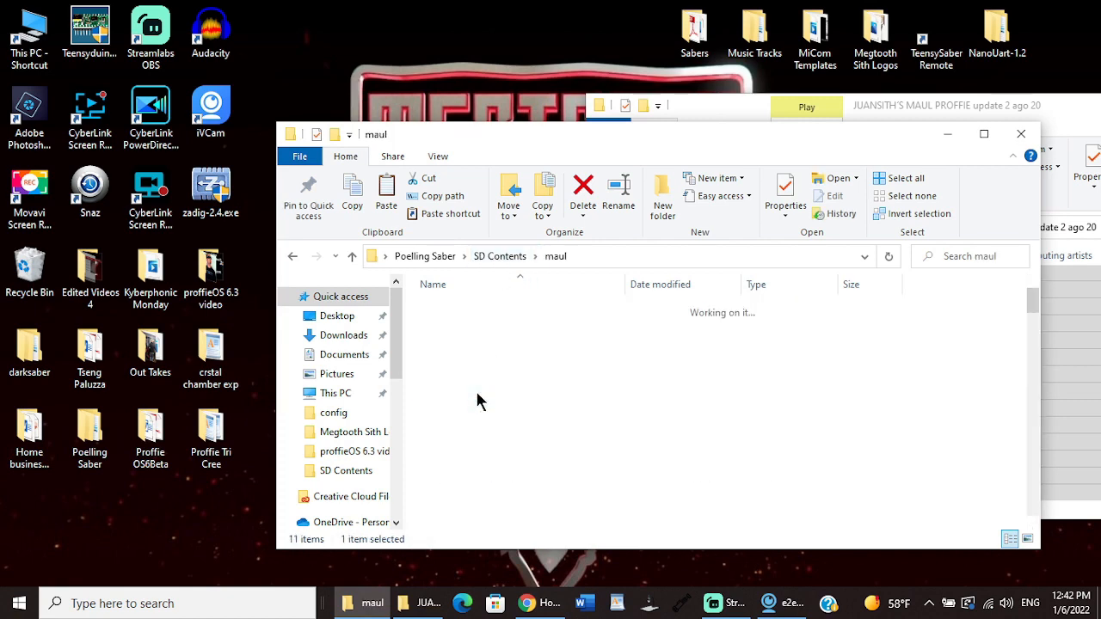
{"action": "left_click_drag", "start_coordinate": [1032, 306], "coordinate": [1044, 284]}
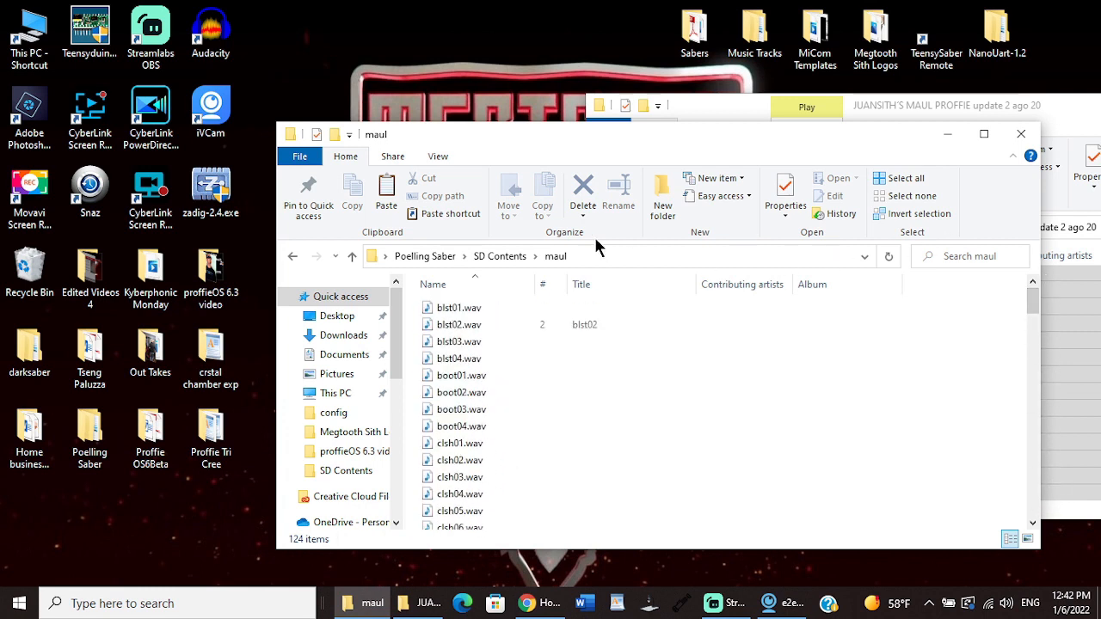
{"action": "left_click", "coordinate": [493, 257]}
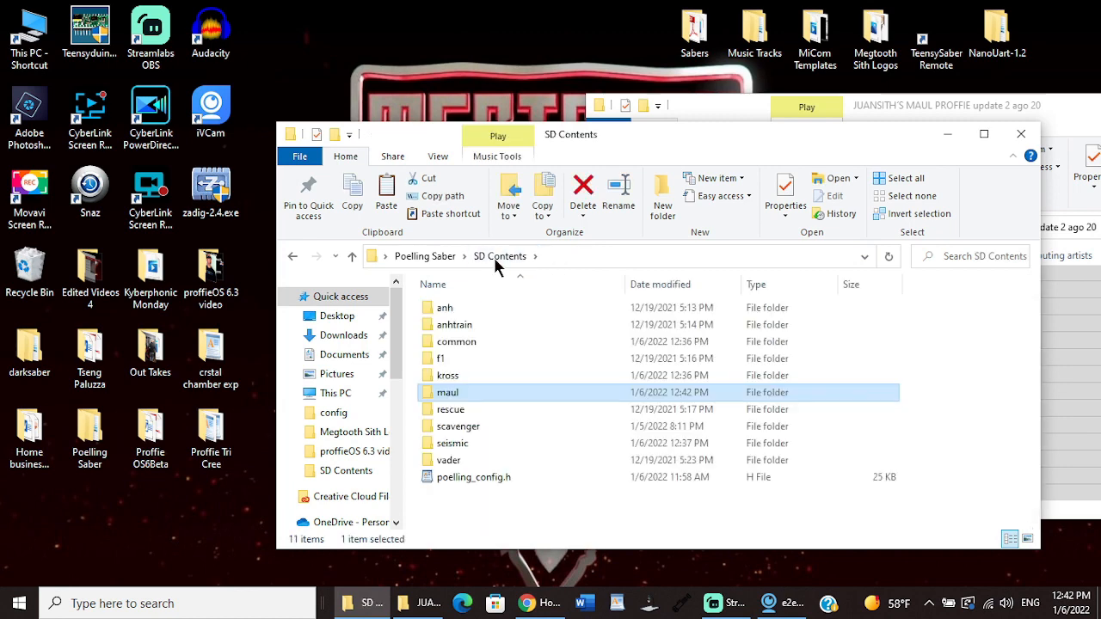
Step: Close the JUANSITH'S MAUL PROFFIE update 2 ago 20 folder window, leaving only SD Contents open
{"action": "left_click_drag", "start_coordinate": [892, 147], "coordinate": [720, 158]}
{"action": "left_click_drag", "start_coordinate": [1090, 117], "coordinate": [794, 112]}
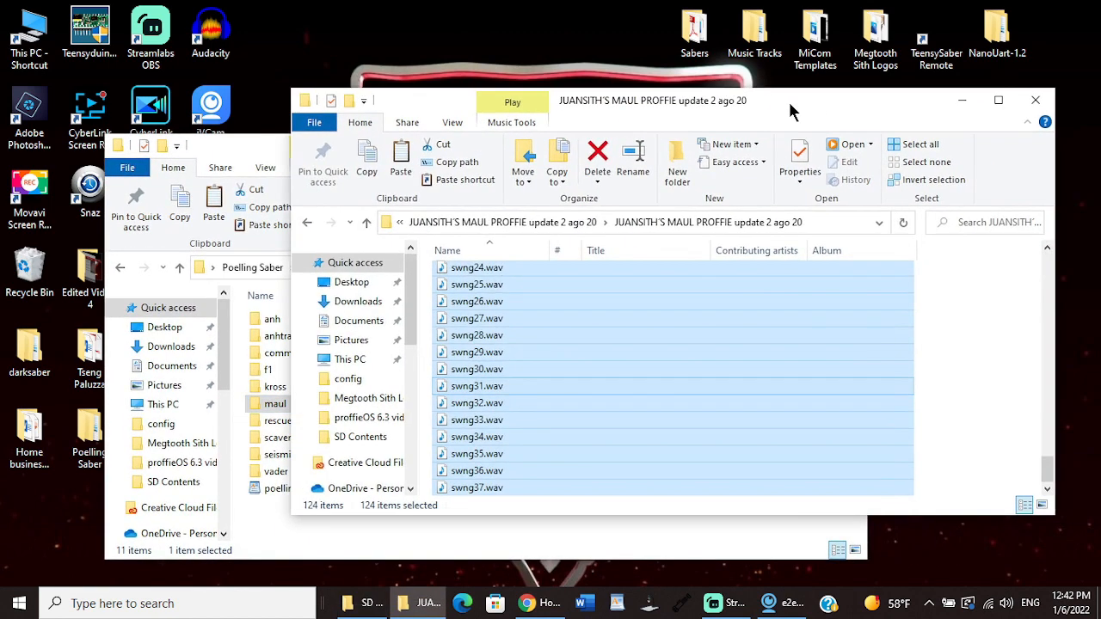
{"action": "left_click", "coordinate": [1037, 101]}
{"action": "double_click", "coordinate": [694, 34]}
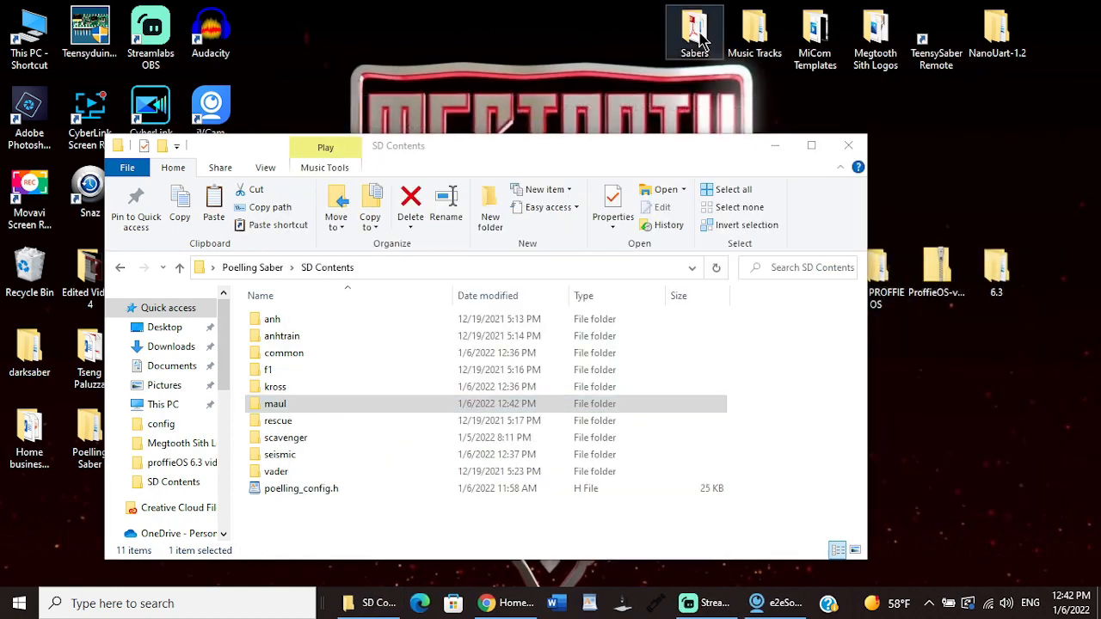
{"action": "left_click", "coordinate": [1035, 101]}
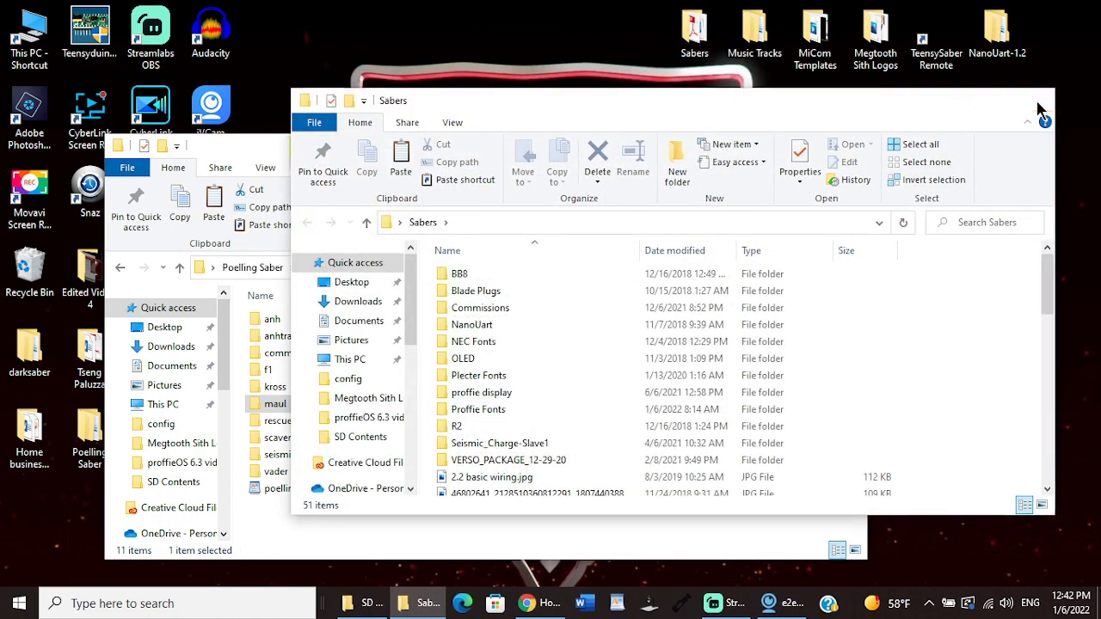
Step: Copy fates.wav from the tracks folder inside the desktop's Music Tracks folder and close that window
{"action": "double_click", "coordinate": [774, 19]}
{"action": "double_click", "coordinate": [503, 274]}
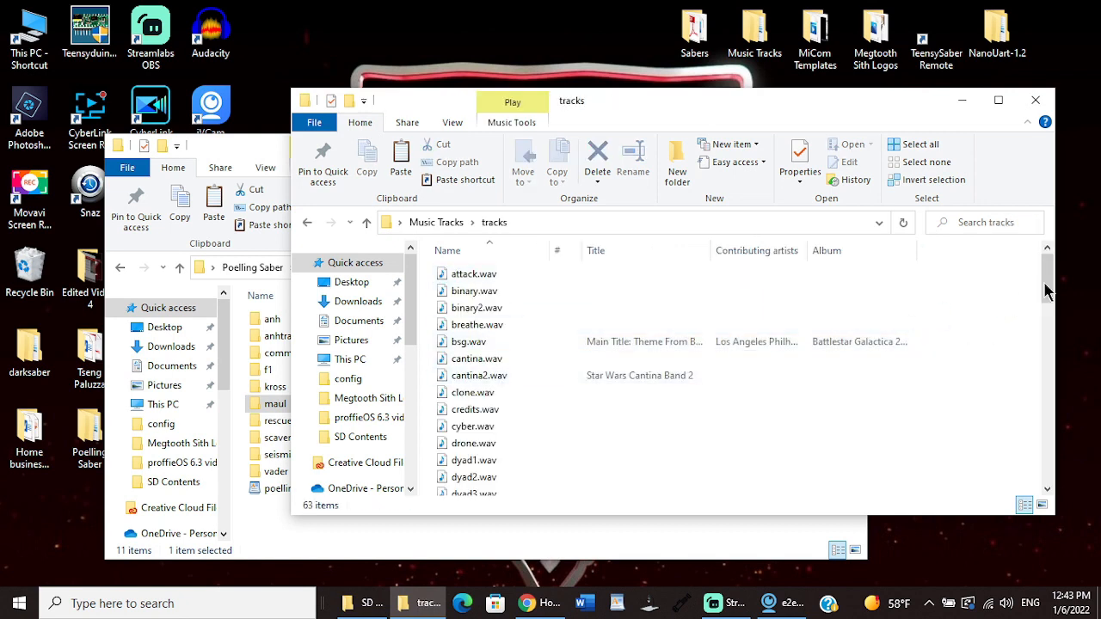
{"action": "left_click_drag", "start_coordinate": [1049, 274], "coordinate": [1056, 311]}
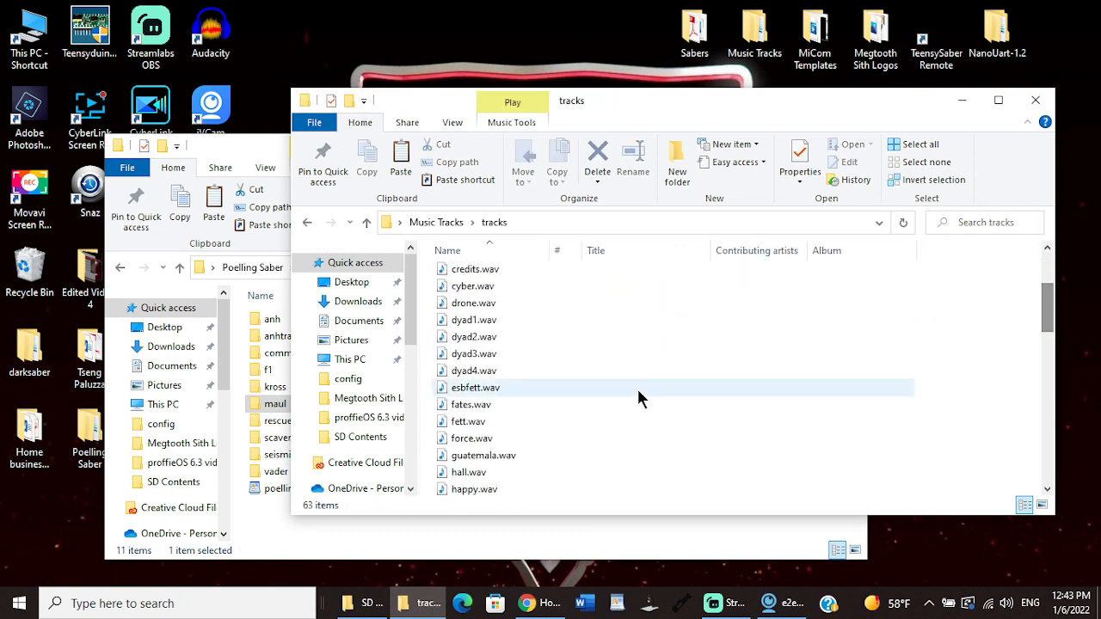
{"action": "left_click", "coordinate": [467, 414]}
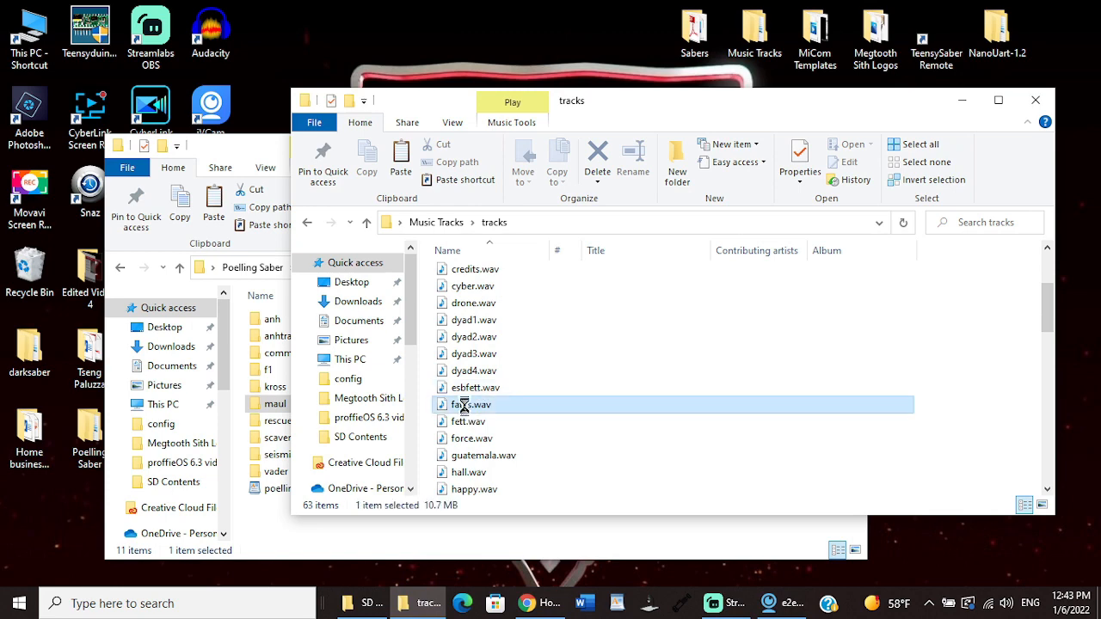
{"action": "right_click", "coordinate": [465, 406]}
{"action": "left_click", "coordinate": [503, 312]}
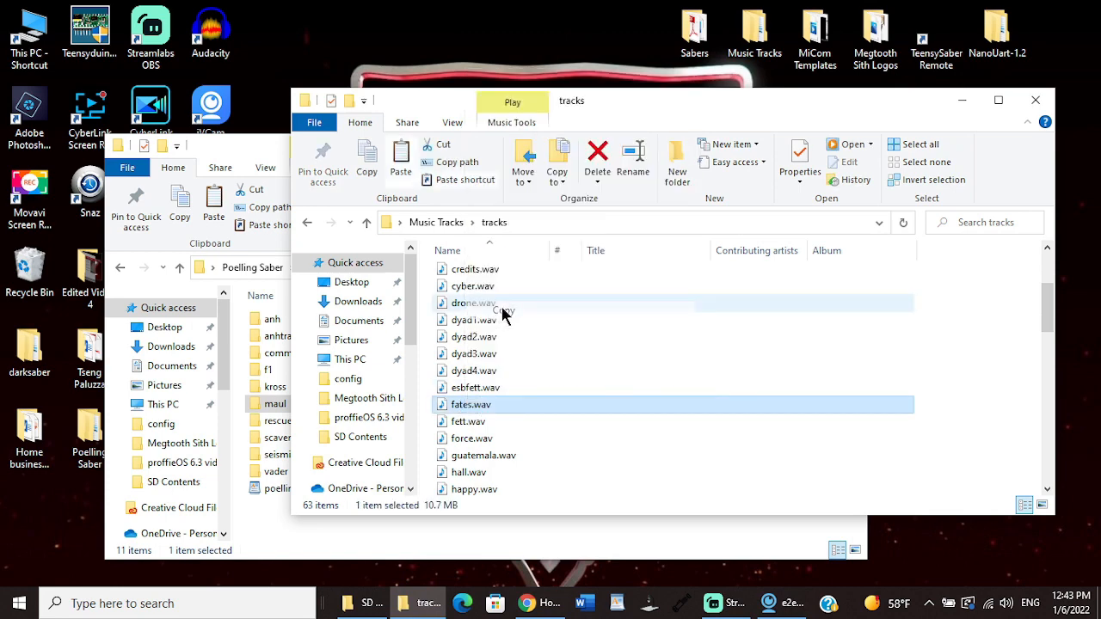
{"action": "left_click", "coordinate": [1036, 100]}
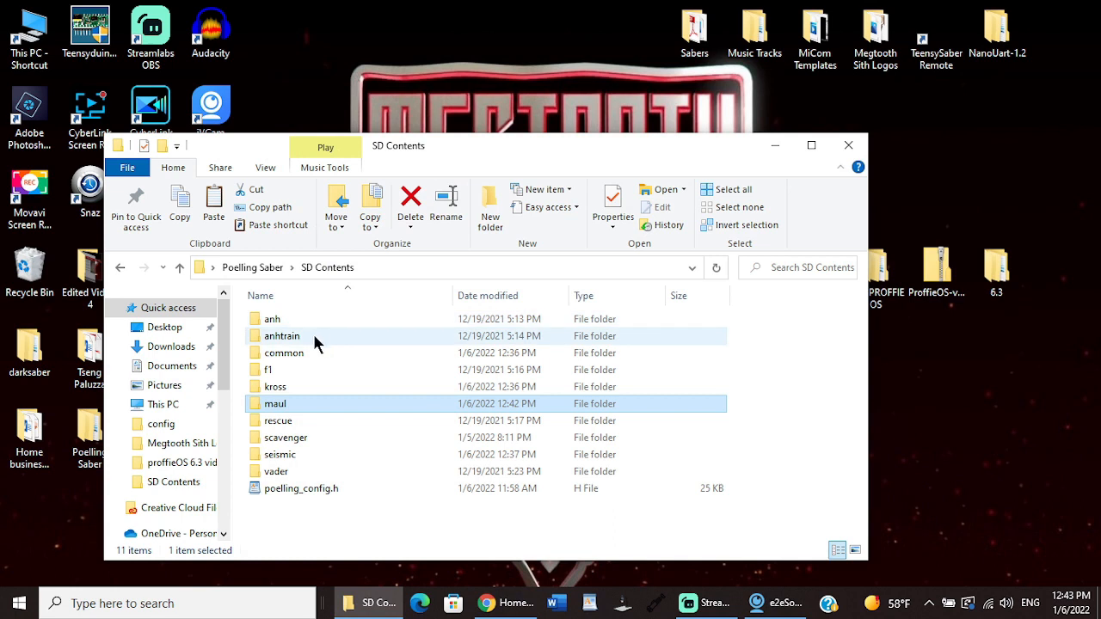
Step: Paste fates.wav into the tracks folder within common in SD Contents
{"action": "double_click", "coordinate": [297, 353]}
{"action": "double_click", "coordinate": [296, 352]}
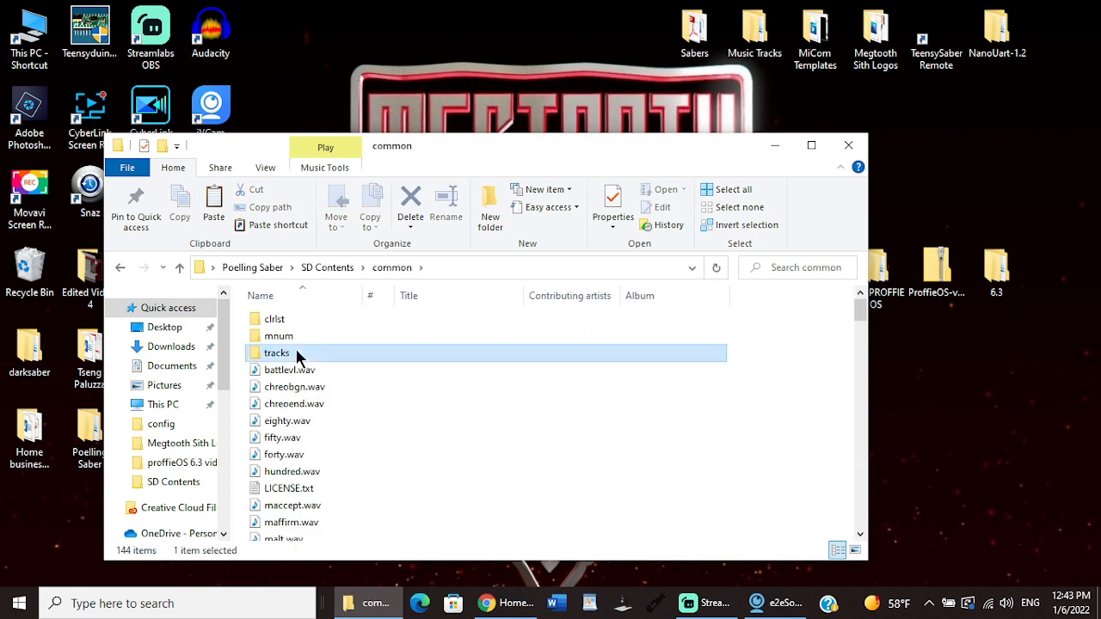
{"action": "right_click", "coordinate": [384, 416]}
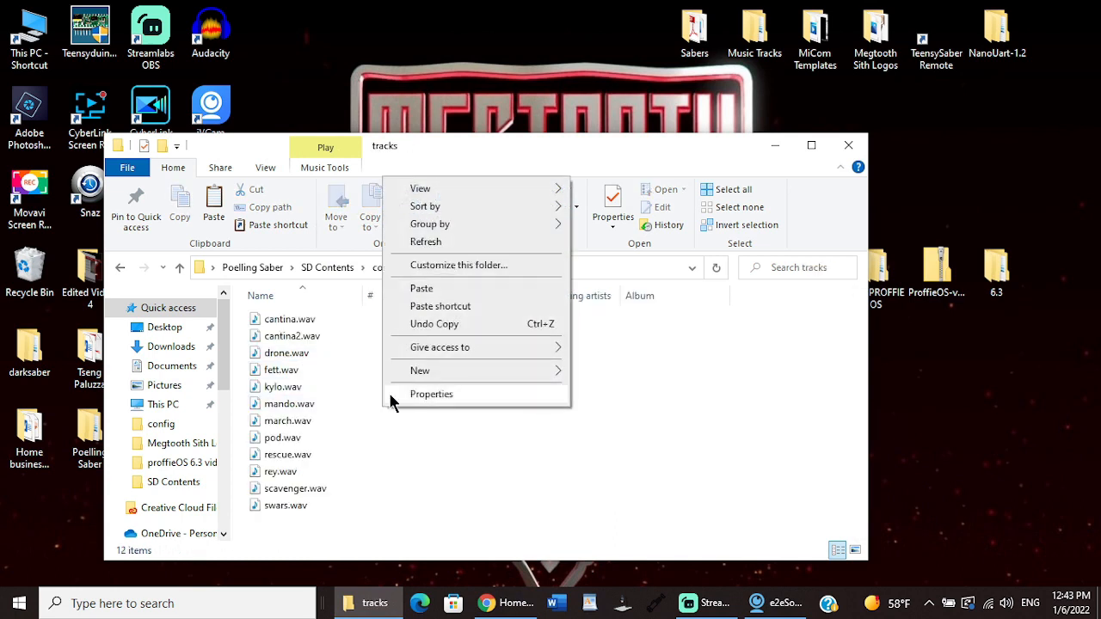
{"action": "left_click", "coordinate": [426, 287]}
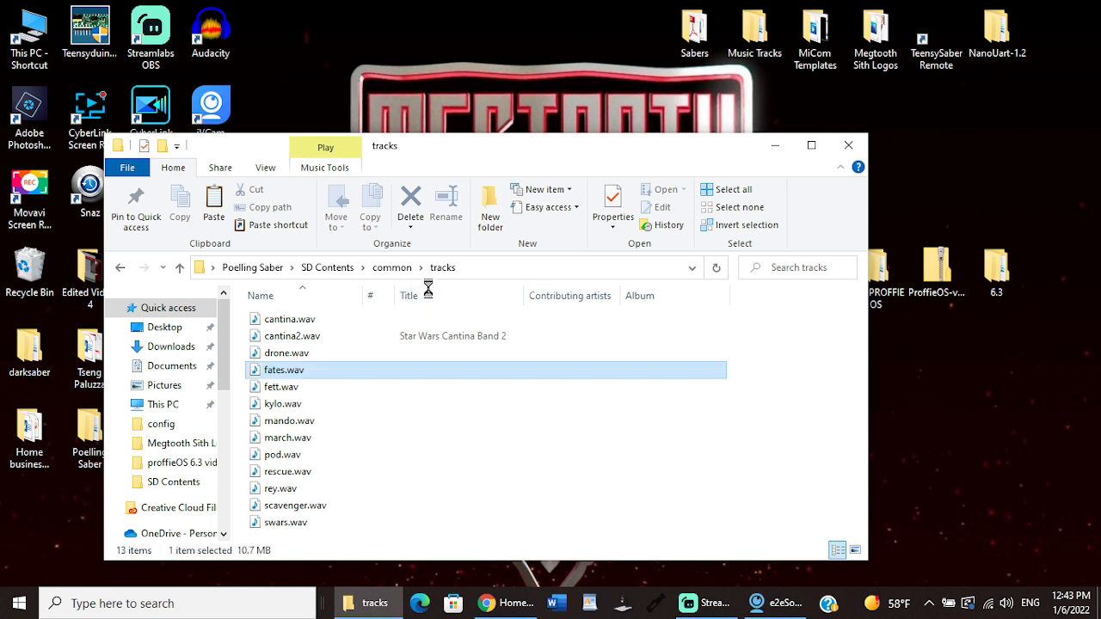
Step: Play the pasted fates.wav to check it, and close the media player and the tracks folder window
{"action": "double_click", "coordinate": [316, 369]}
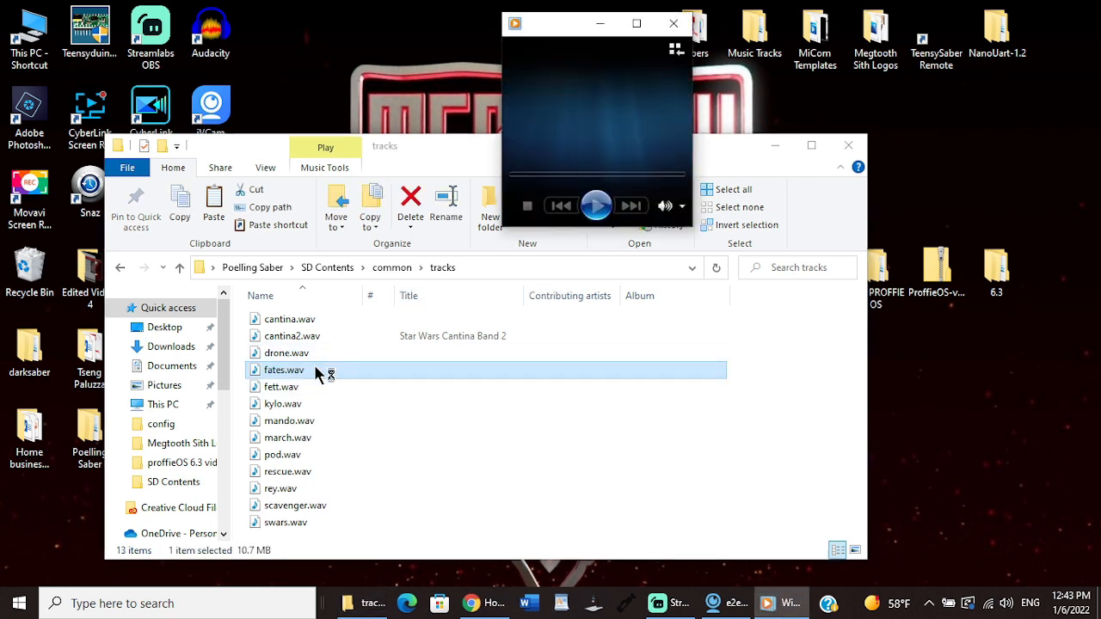
{"action": "left_click", "coordinate": [674, 24]}
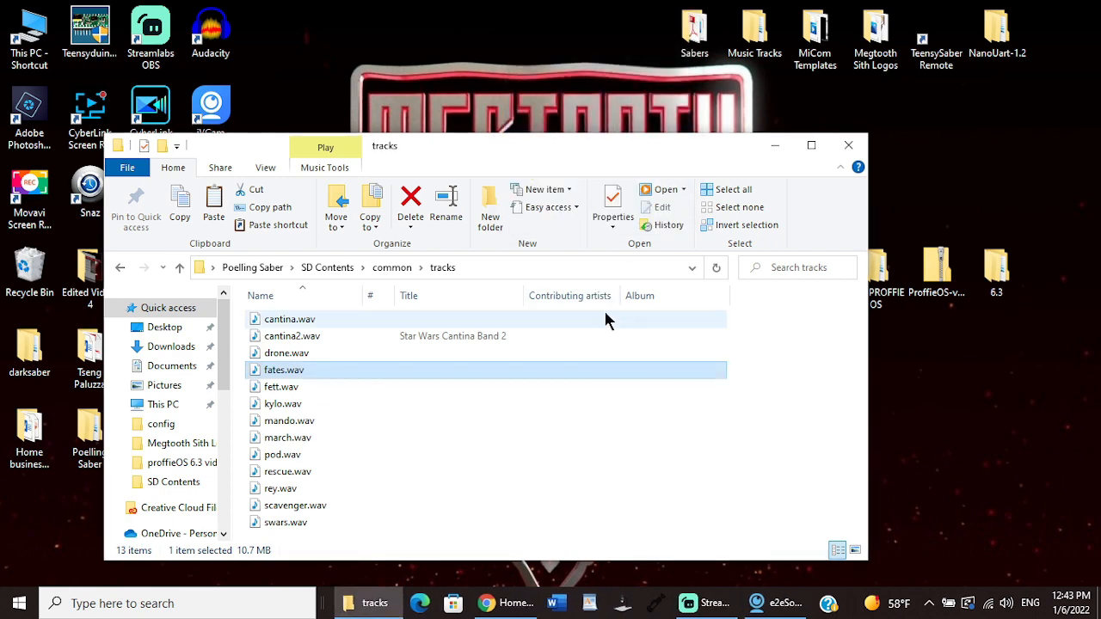
{"action": "left_click", "coordinate": [849, 148]}
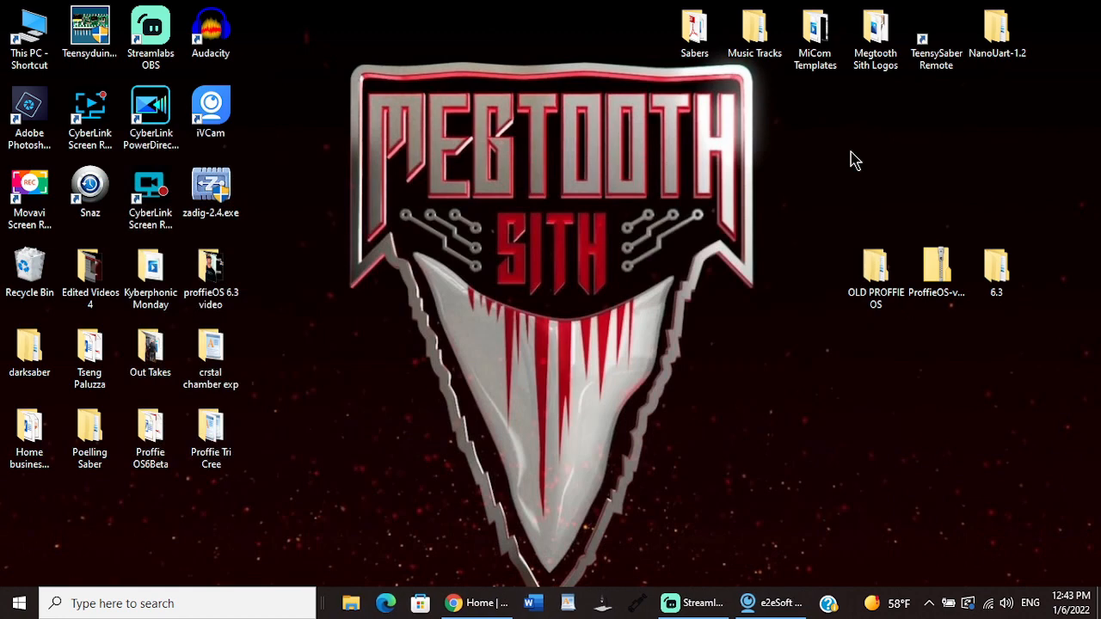
Step: Reopen SD Contents from the Poelling Saber folder, review the common folder's contents and return to SD Contents
{"action": "double_click", "coordinate": [97, 443]}
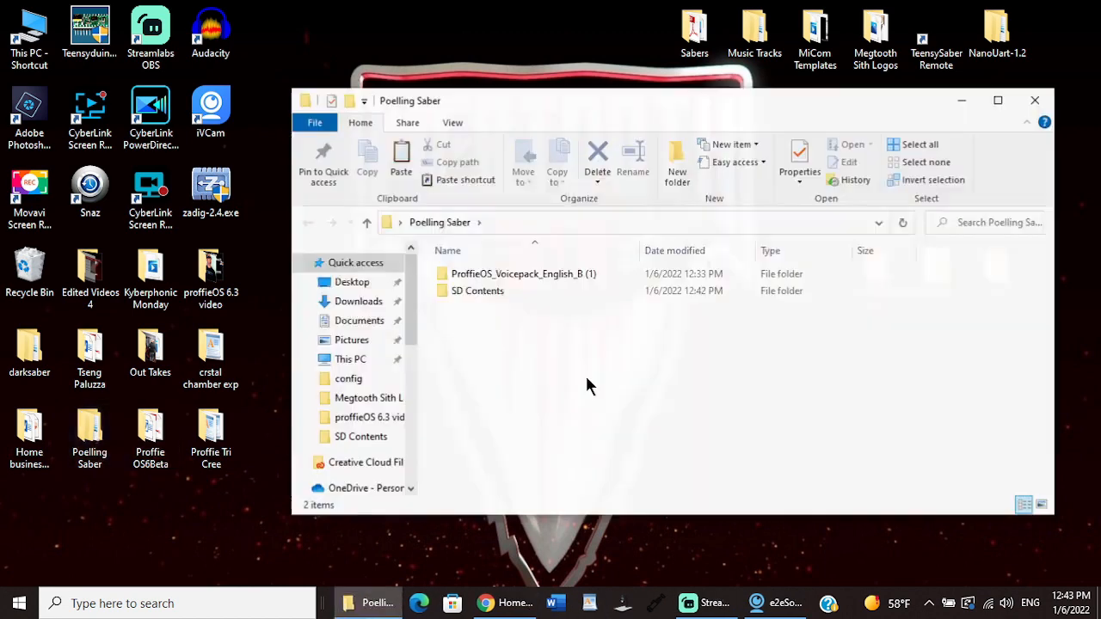
{"action": "double_click", "coordinate": [488, 297]}
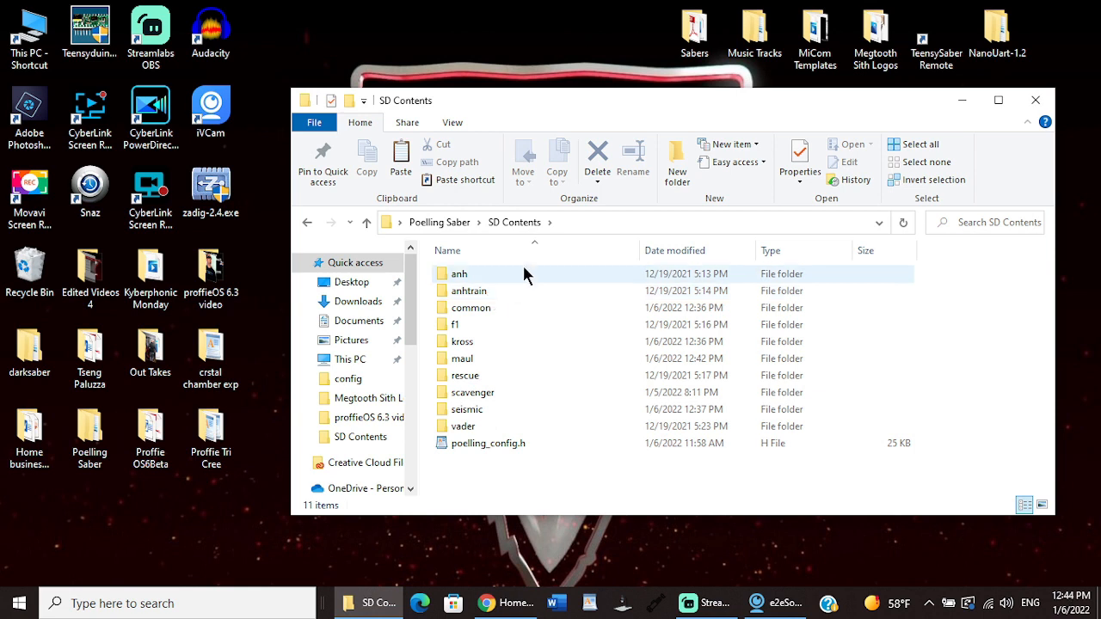
{"action": "double_click", "coordinate": [487, 310]}
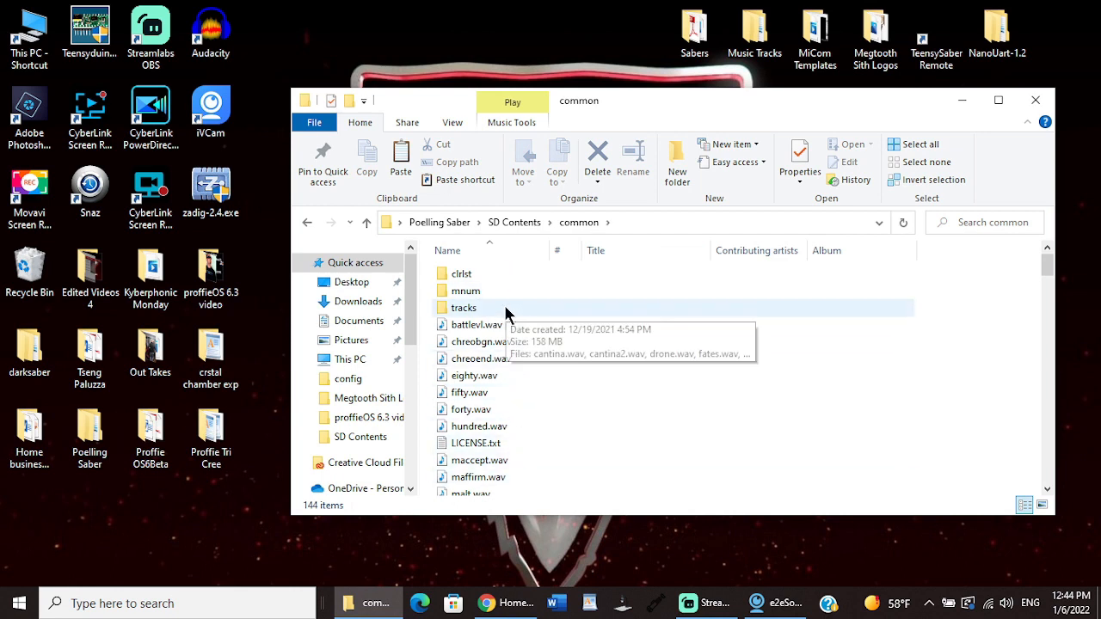
{"action": "left_click", "coordinate": [366, 220]}
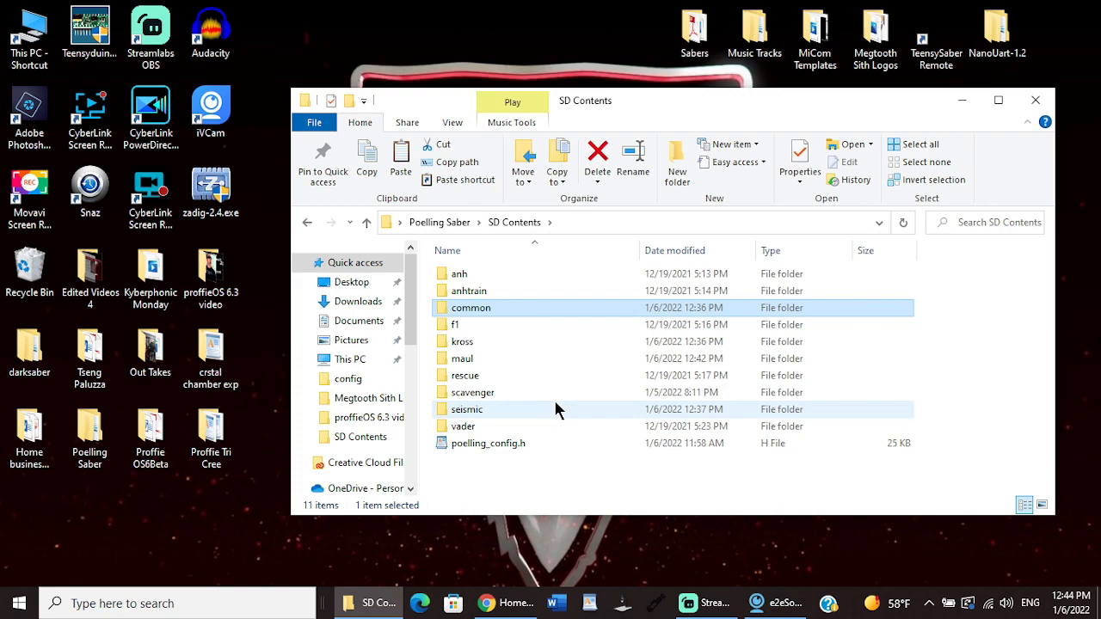
{"action": "left_click", "coordinate": [705, 606]}
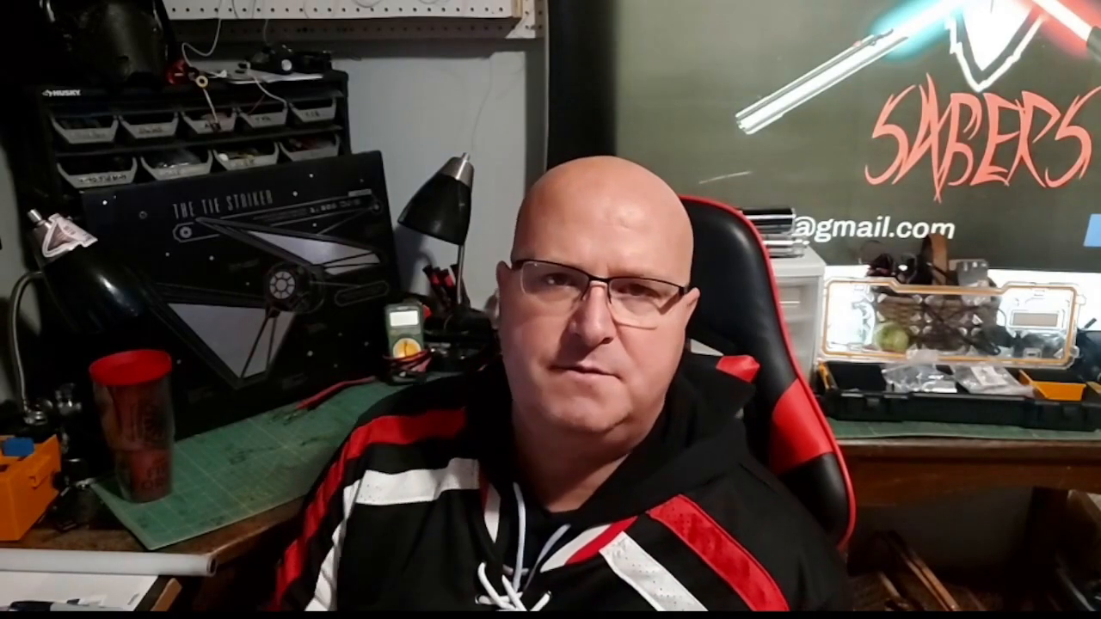
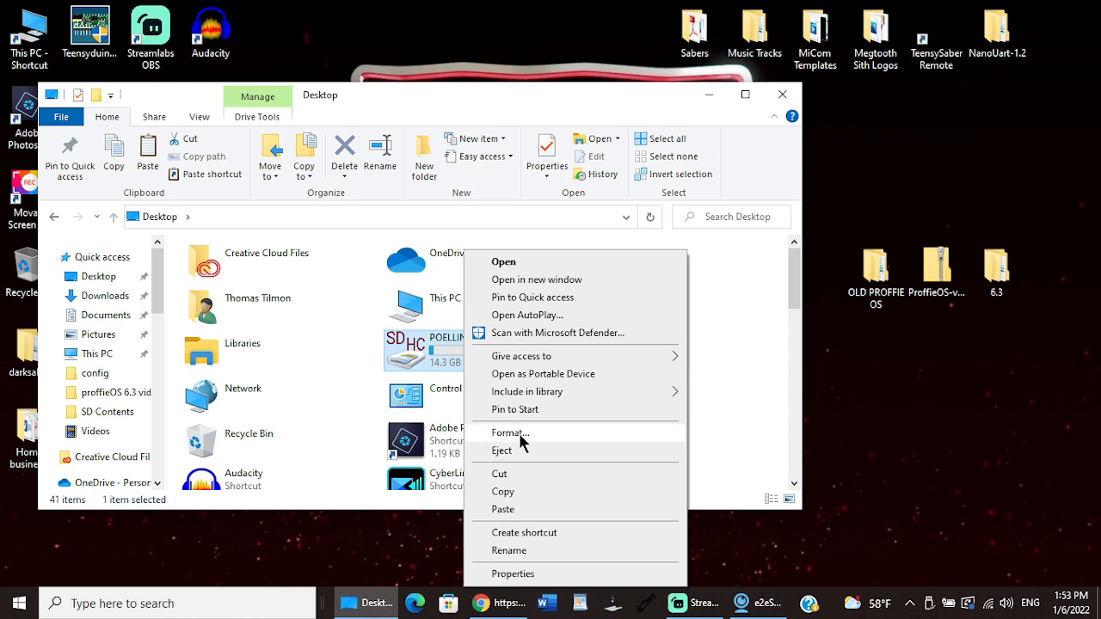
Step: Quick-format the POELLING (G:) SD card as FAT32 with 32 kilobytes allocation size, and close the format dialog and the Desktop window
{"action": "left_click", "coordinate": [200, 546]}
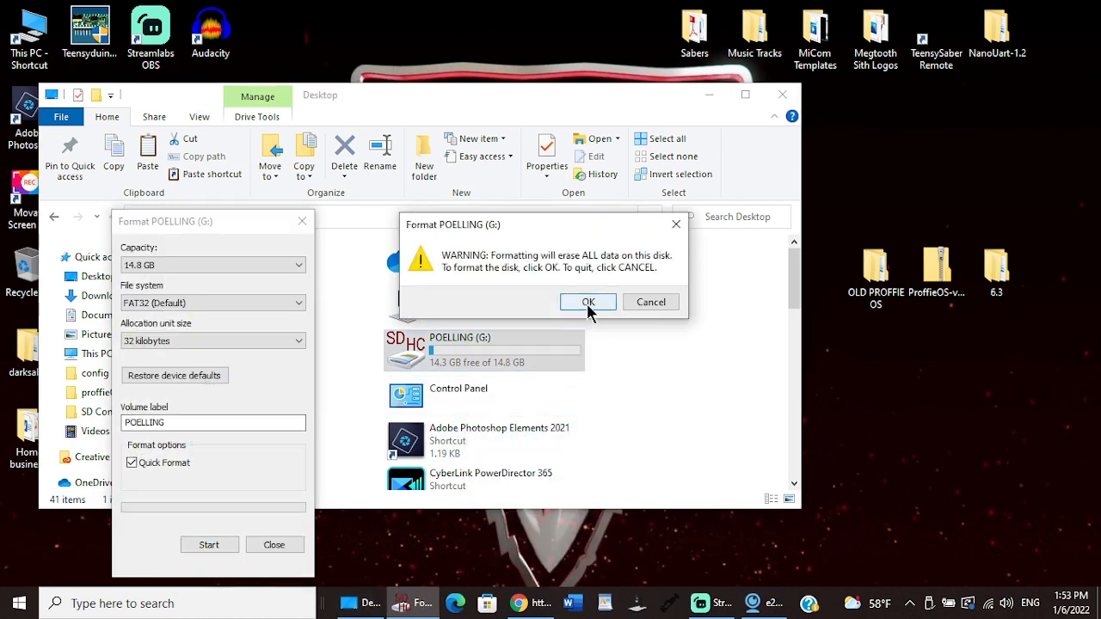
{"action": "left_click", "coordinate": [587, 303]}
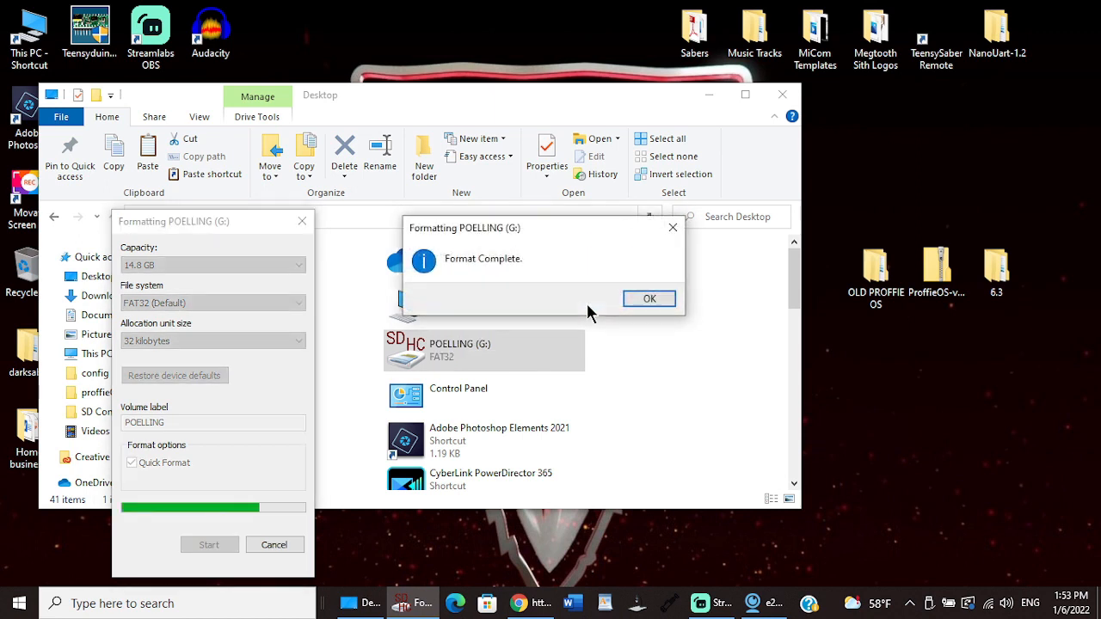
{"action": "left_click", "coordinate": [652, 298]}
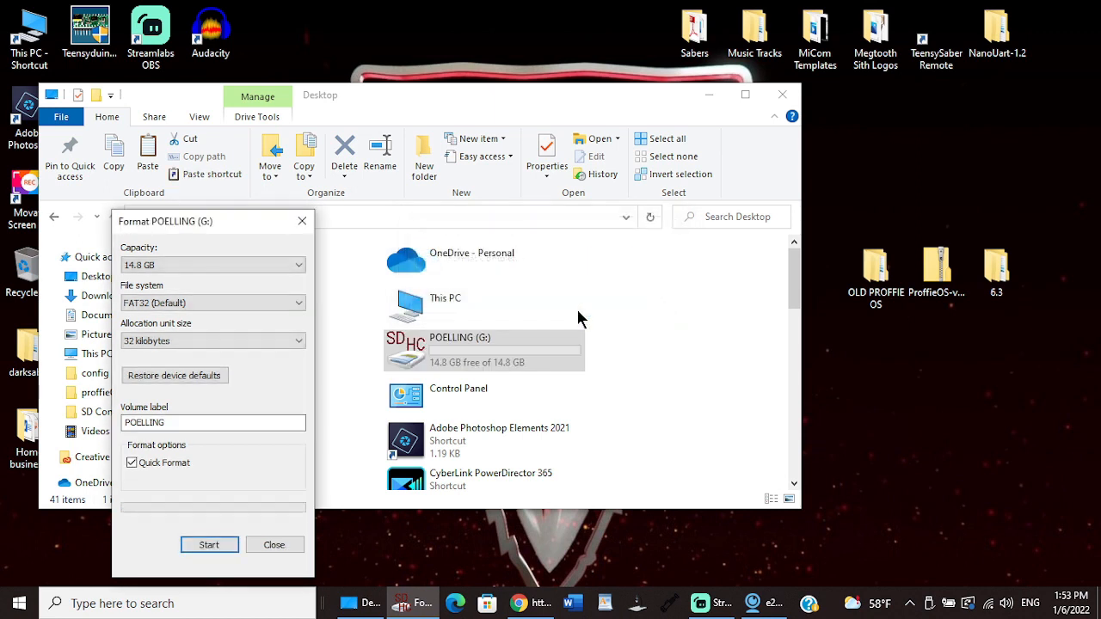
{"action": "left_click", "coordinate": [302, 221]}
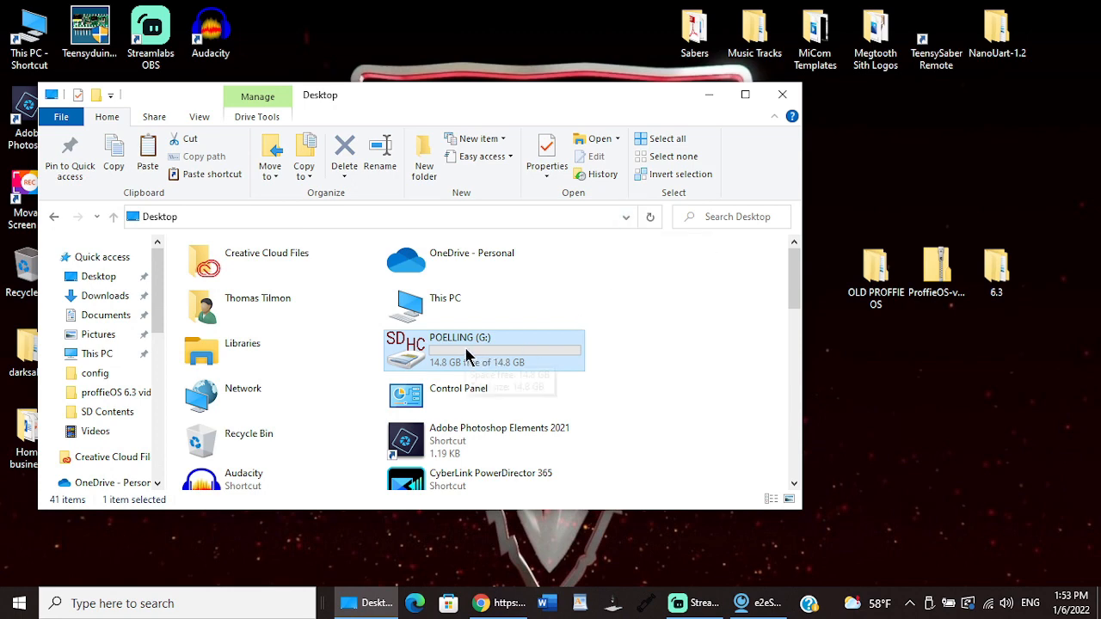
{"action": "left_click", "coordinate": [783, 96]}
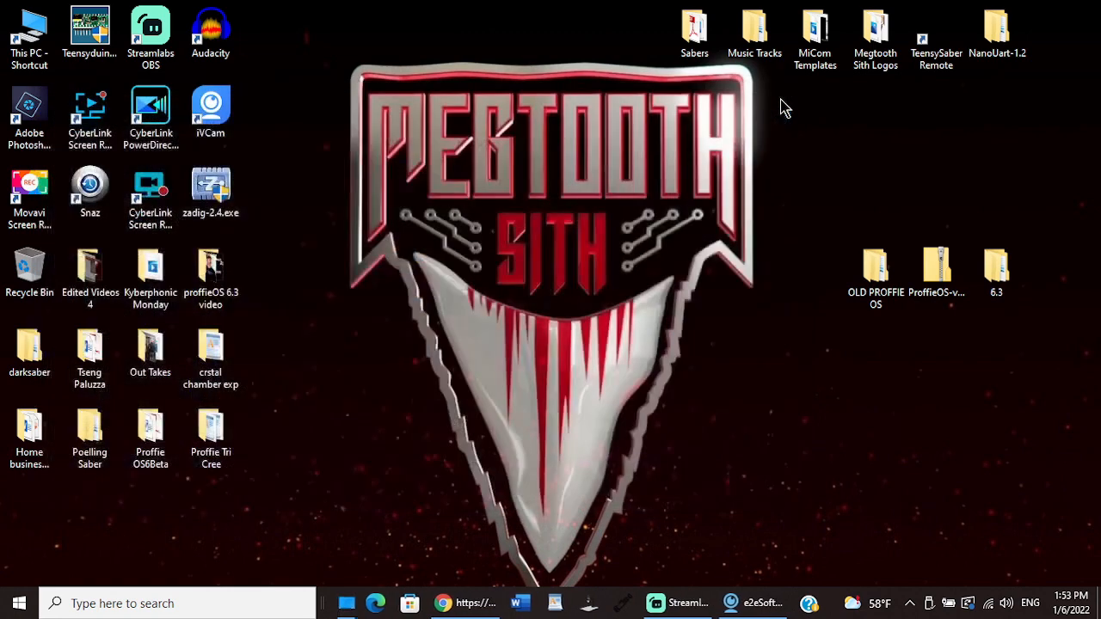
Step: Open the SD Contents folder inside the desktop's Poelling Saber folder
{"action": "double_click", "coordinate": [97, 437]}
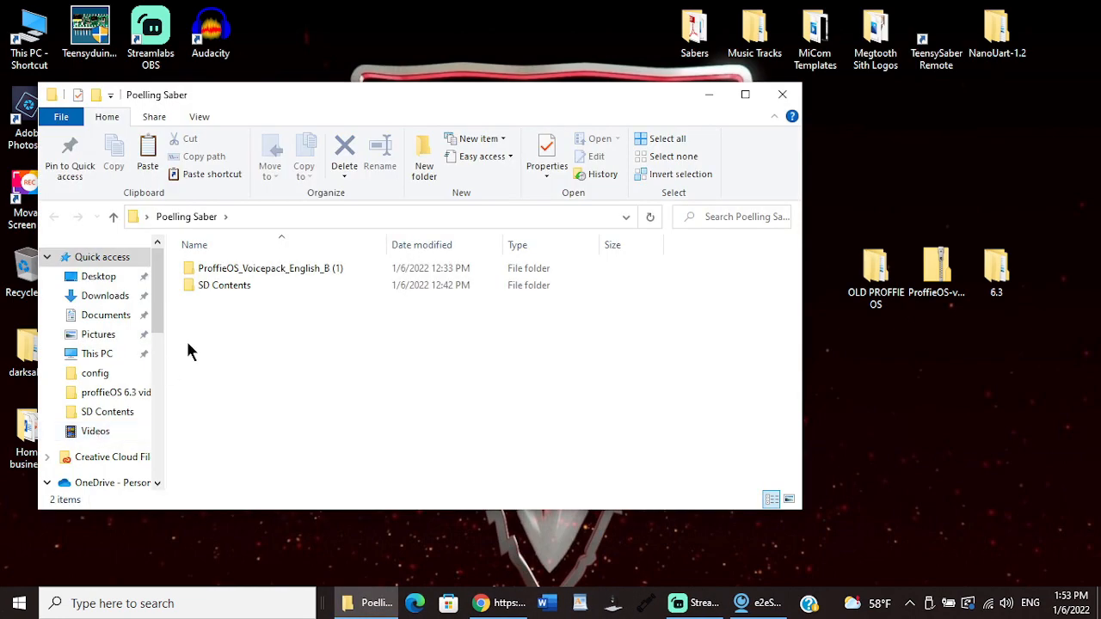
{"action": "left_click", "coordinate": [238, 292]}
{"action": "double_click", "coordinate": [238, 293]}
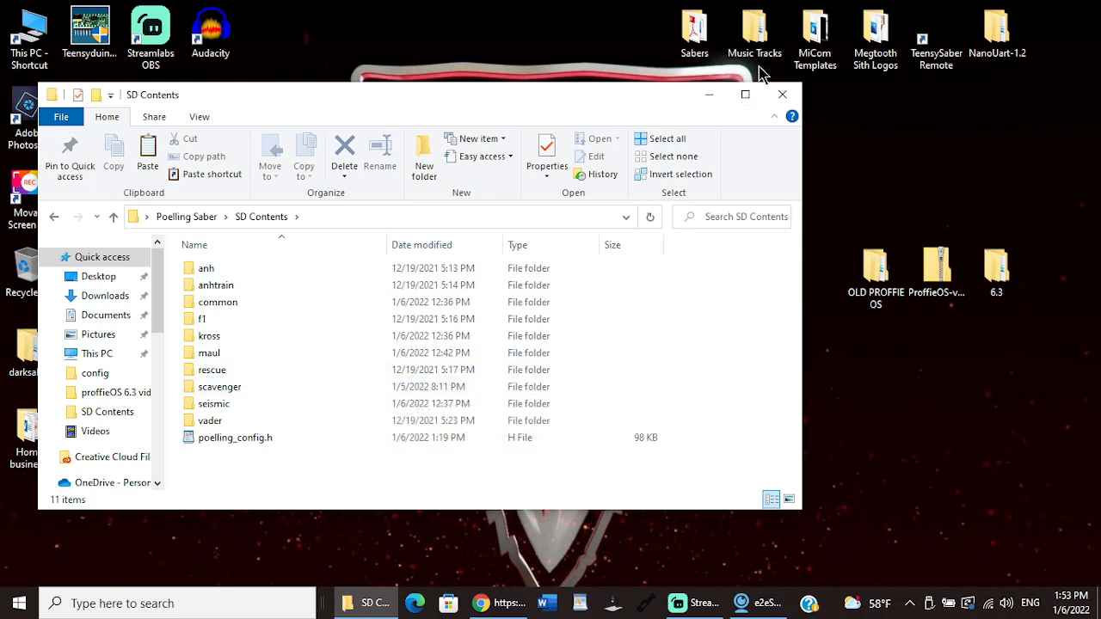
Step: Open the IK Smoothswing font folder within Proffie Fonts in the desktop's Sabers folder, in a separate window beside SD Contents
{"action": "left_click", "coordinate": [701, 38]}
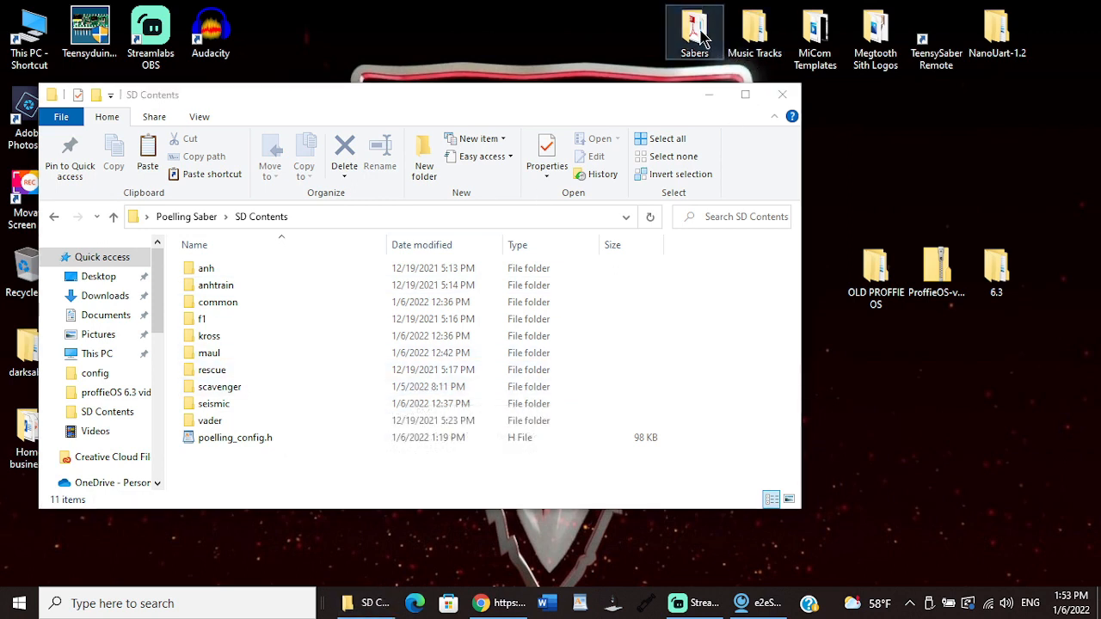
{"action": "double_click", "coordinate": [701, 39]}
{"action": "left_click_drag", "start_coordinate": [513, 116], "coordinate": [860, 108]}
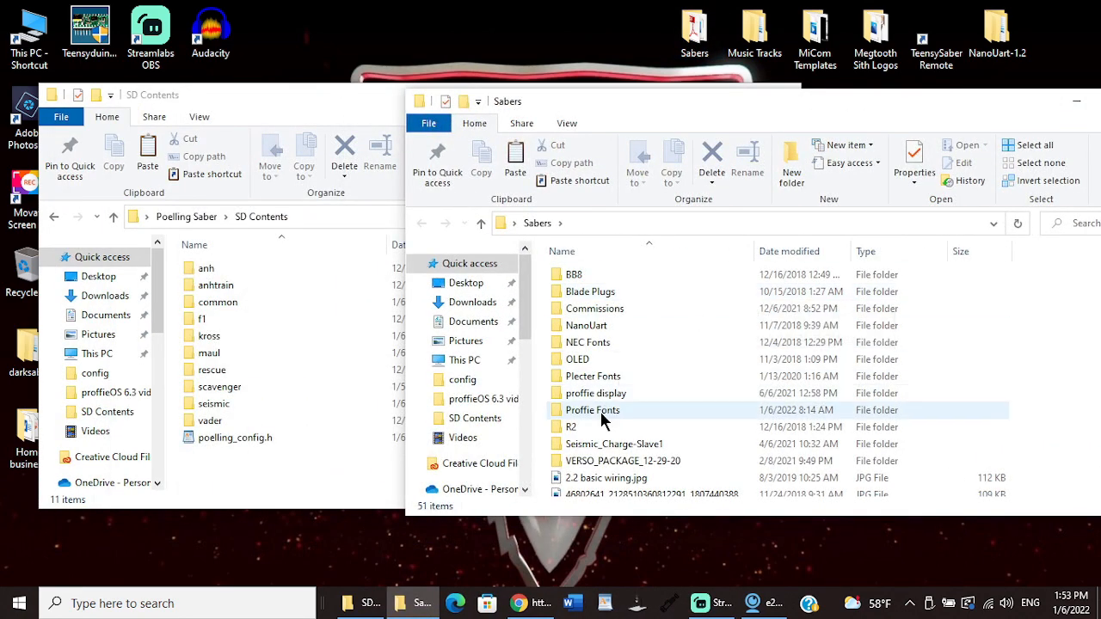
{"action": "double_click", "coordinate": [599, 410]}
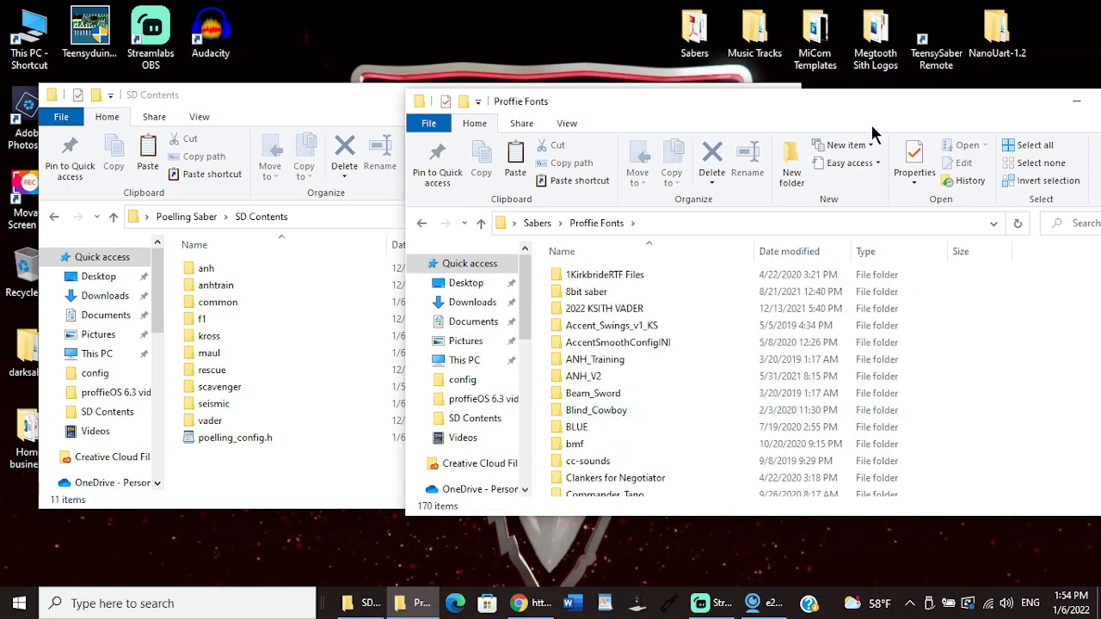
{"action": "left_click_drag", "start_coordinate": [871, 114], "coordinate": [763, 89]}
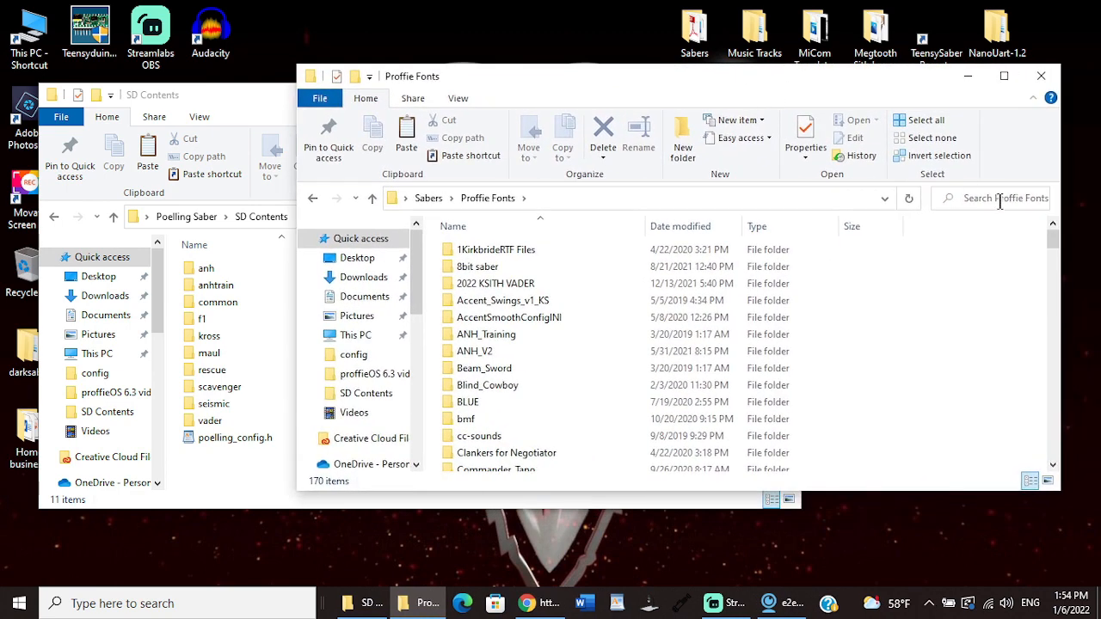
{"action": "left_click_drag", "start_coordinate": [1057, 241], "coordinate": [1067, 288]}
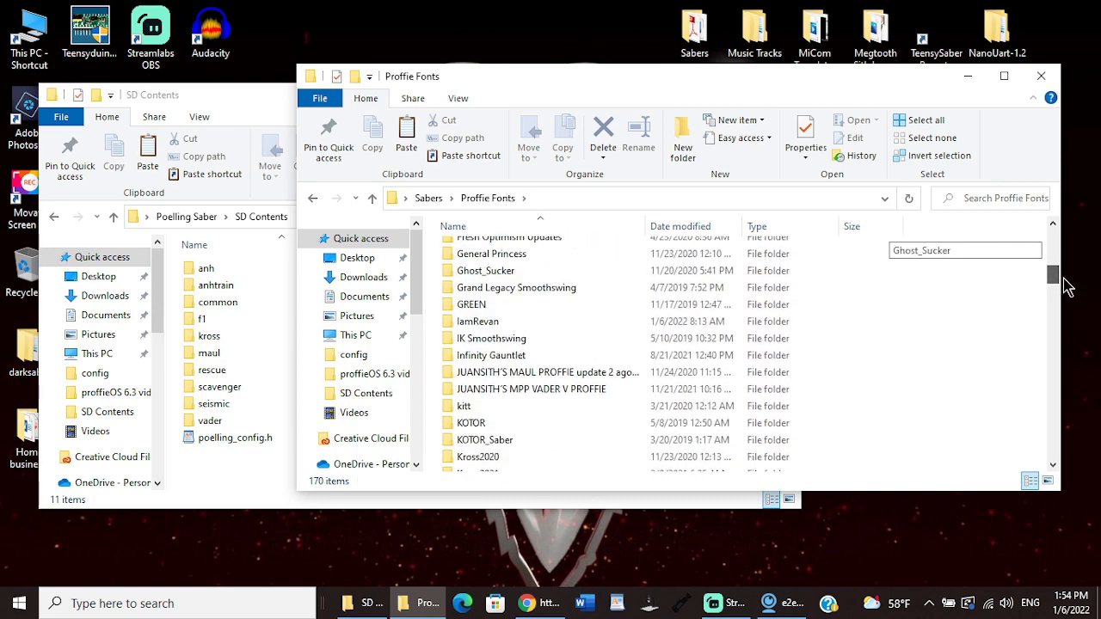
{"action": "double_click", "coordinate": [504, 340]}
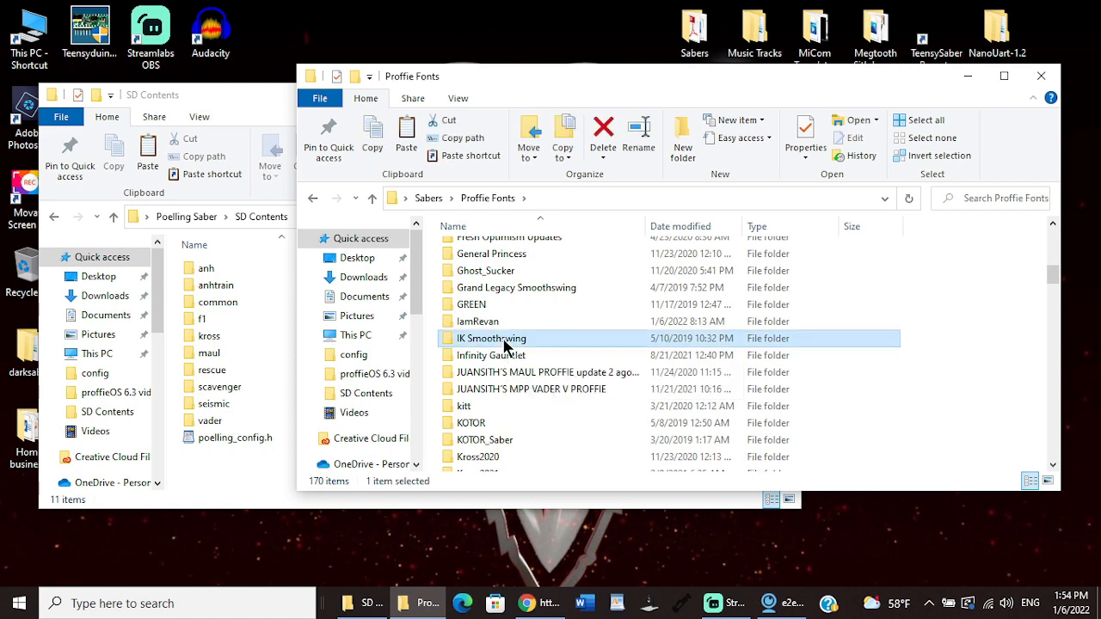
Step: Copy all files in the IK Smoothswing folder and close that window
{"action": "left_click_drag", "start_coordinate": [435, 247], "coordinate": [619, 499]}
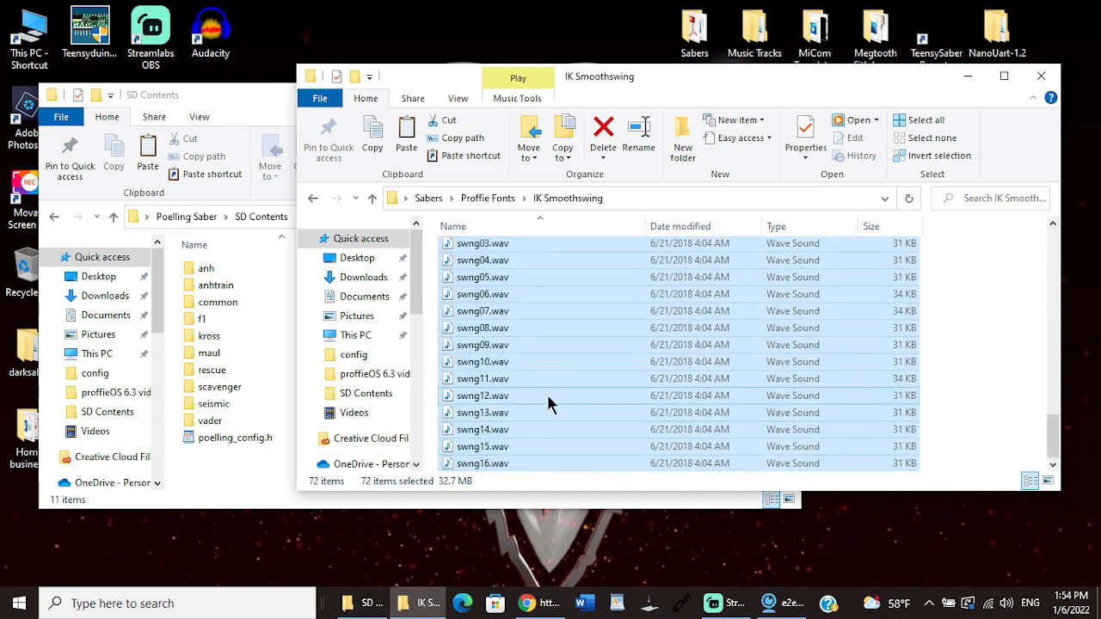
{"action": "right_click", "coordinate": [547, 397]}
{"action": "left_click", "coordinate": [587, 301]}
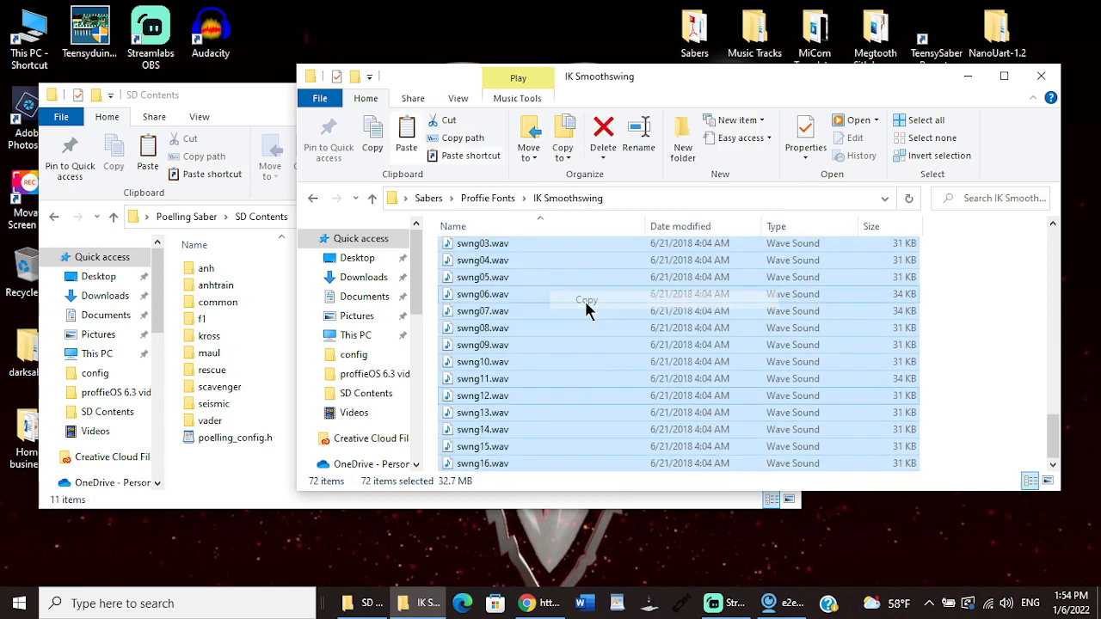
{"action": "left_click", "coordinate": [1040, 79]}
Step: Create a new folder named ik in SD Contents
{"action": "right_click", "coordinate": [259, 470]}
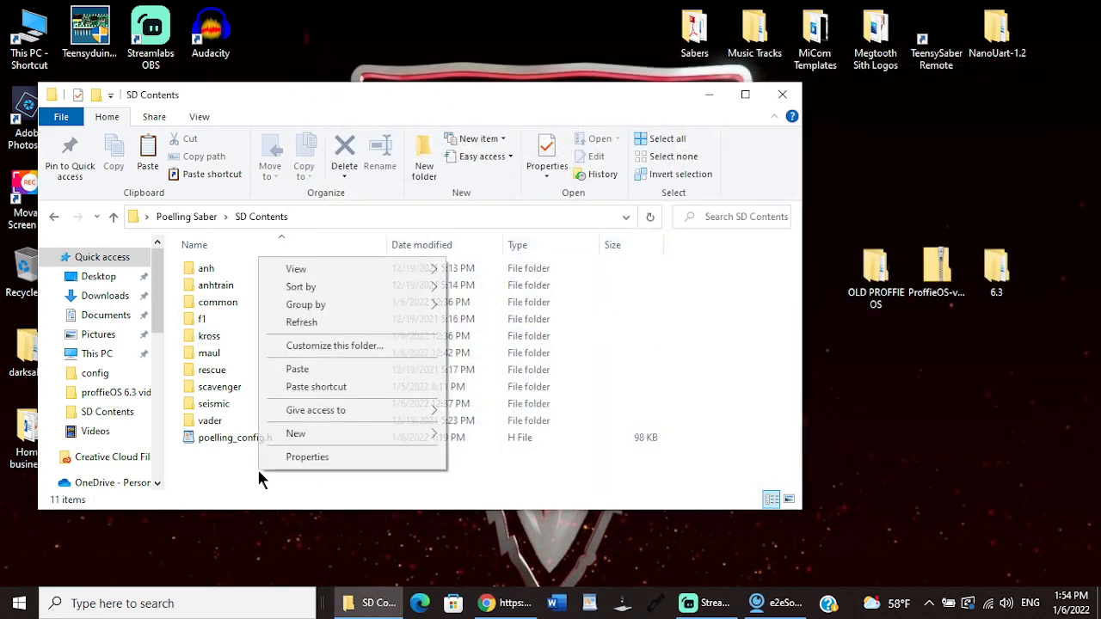
{"action": "mouse_move", "coordinate": [291, 442]}
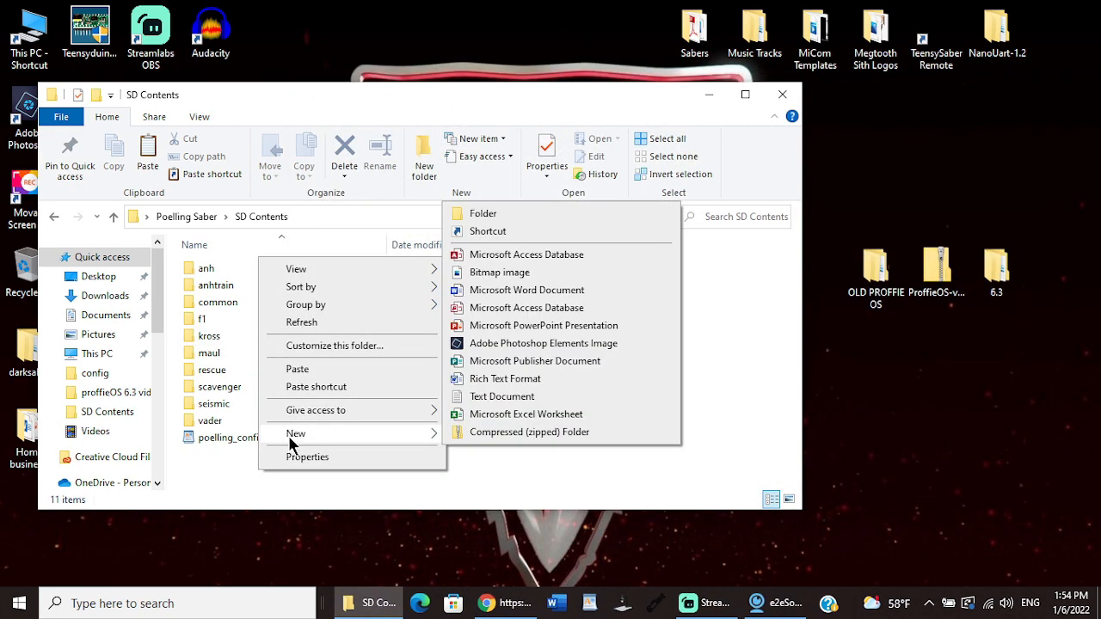
{"action": "left_click", "coordinate": [481, 214]}
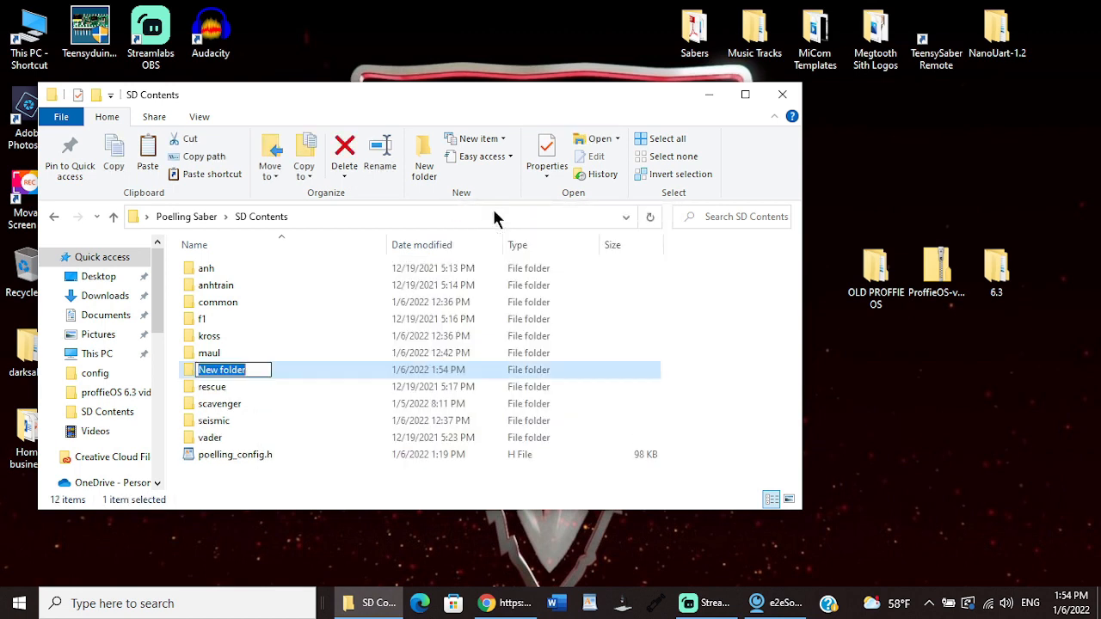
{"action": "type", "text": "ik"}
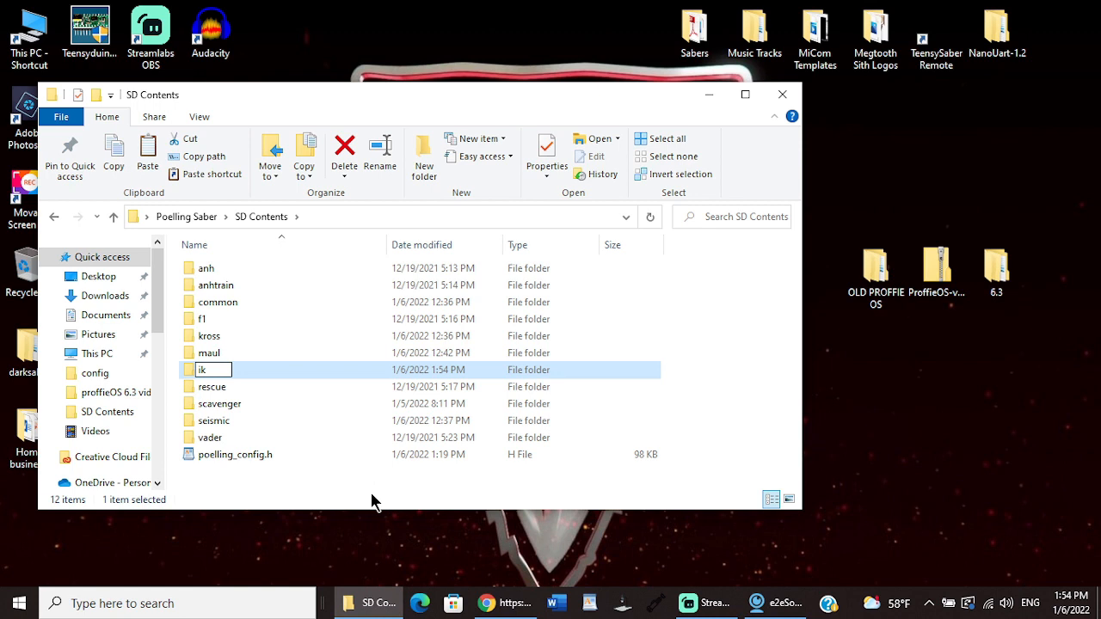
{"action": "key", "text": "Return"}
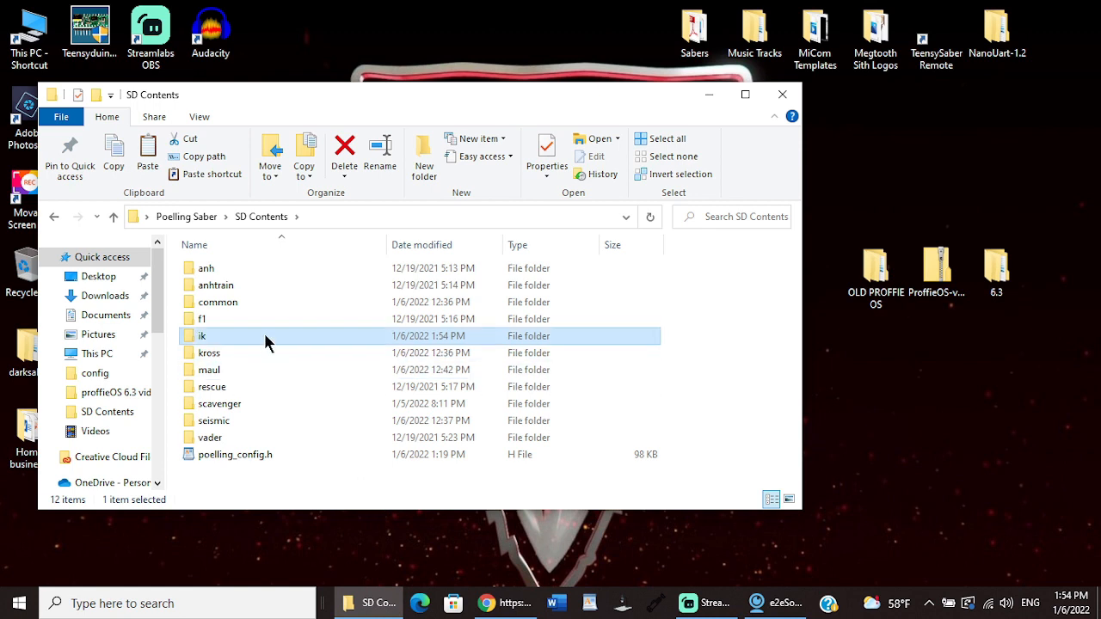
Step: Paste the copied IK Smoothswing files into the ik folder and return to SD Contents
{"action": "double_click", "coordinate": [265, 342]}
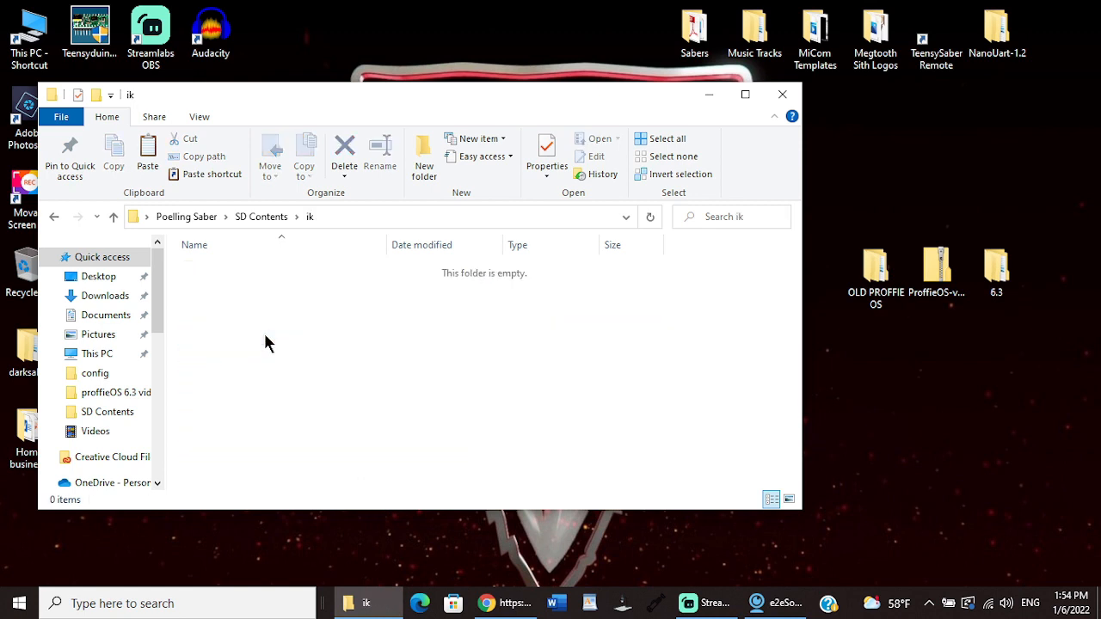
{"action": "right_click", "coordinate": [264, 343]}
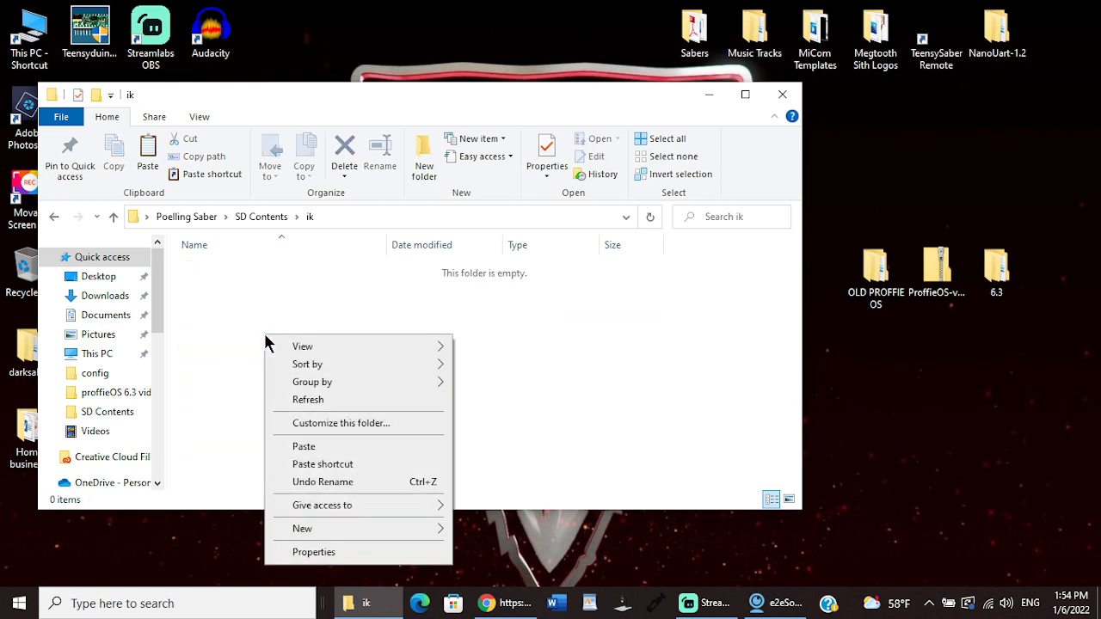
{"action": "left_click", "coordinate": [302, 447]}
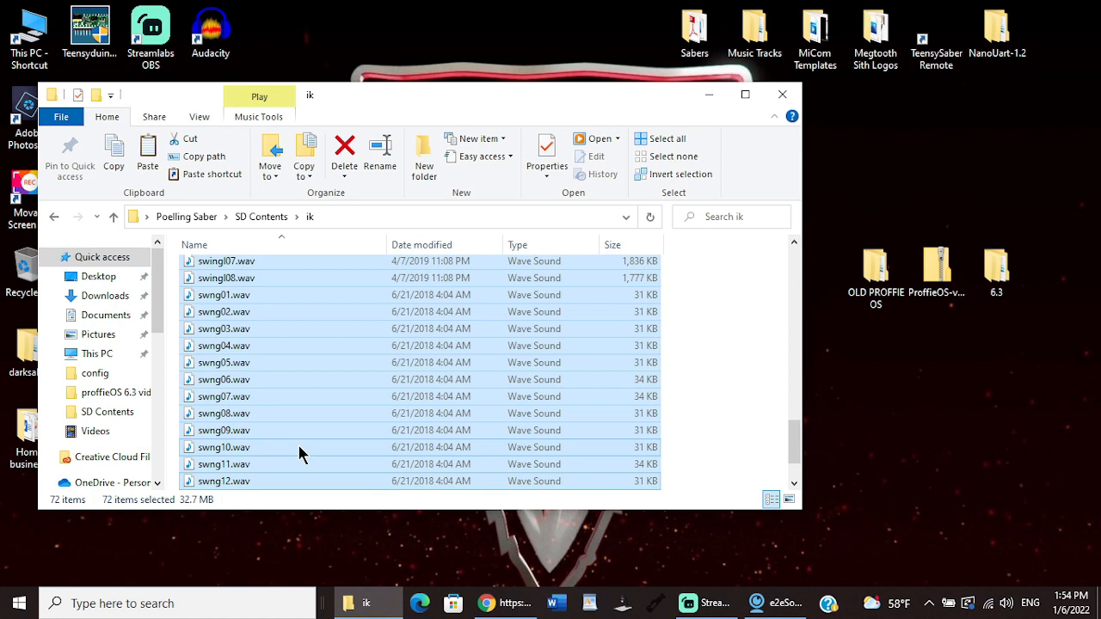
{"action": "left_click", "coordinate": [52, 217]}
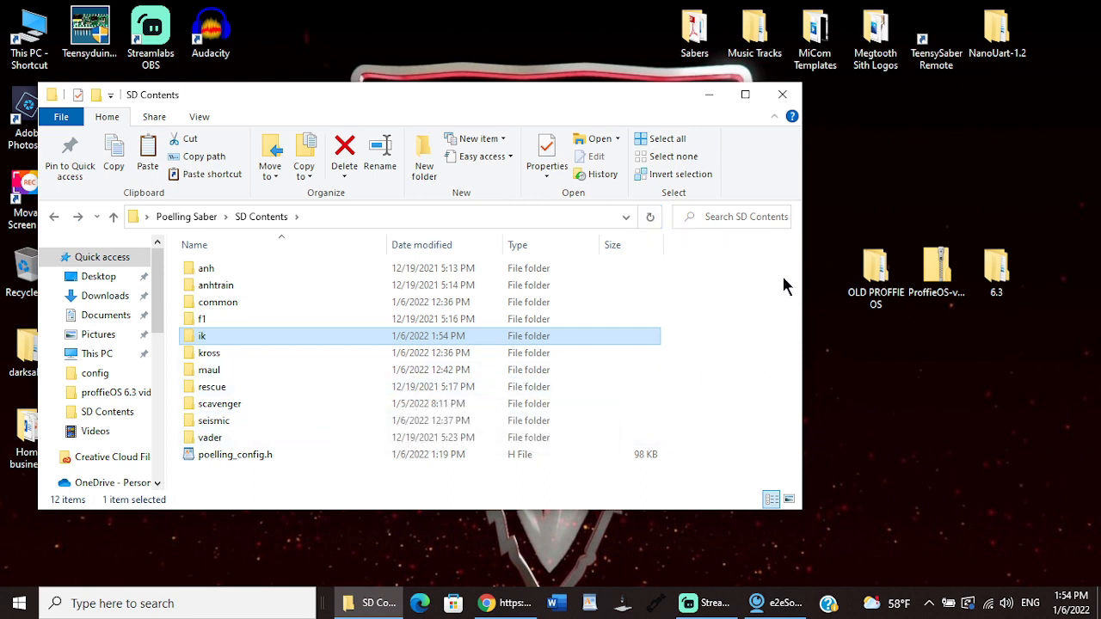
Step: Review the contents of the common folder and return to SD Contents
{"action": "left_click", "coordinate": [786, 101]}
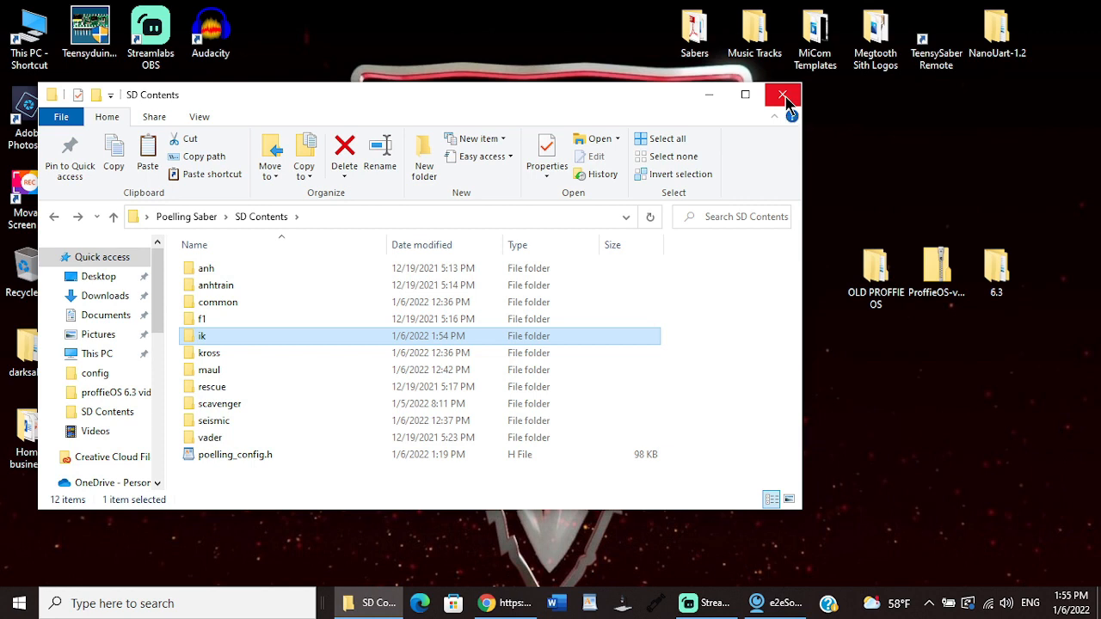
{"action": "double_click", "coordinate": [244, 302]}
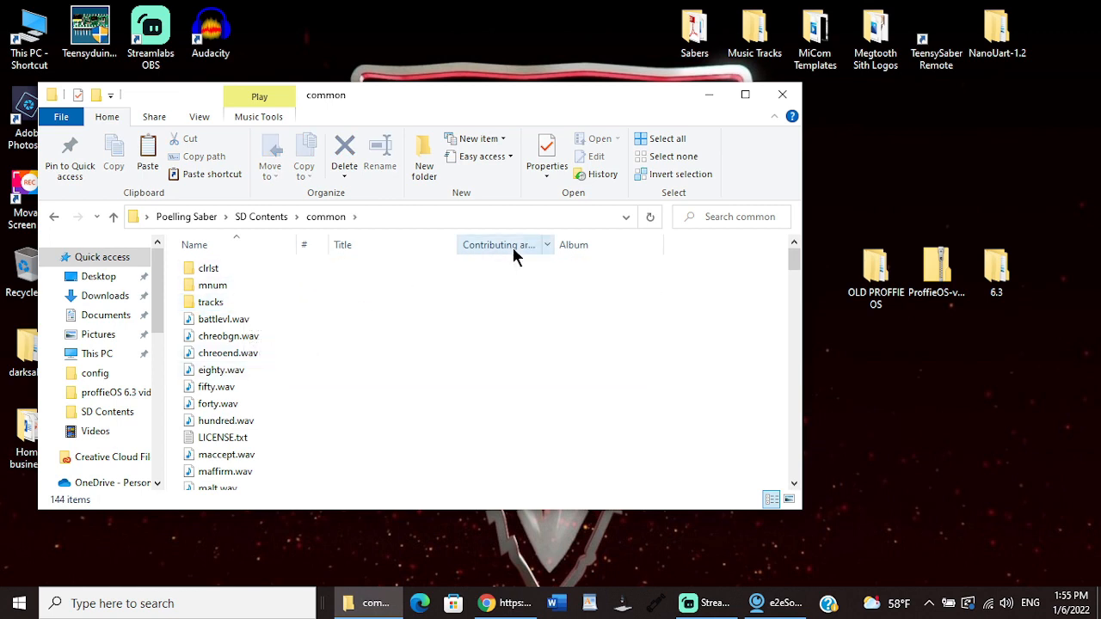
{"action": "left_click", "coordinate": [113, 217]}
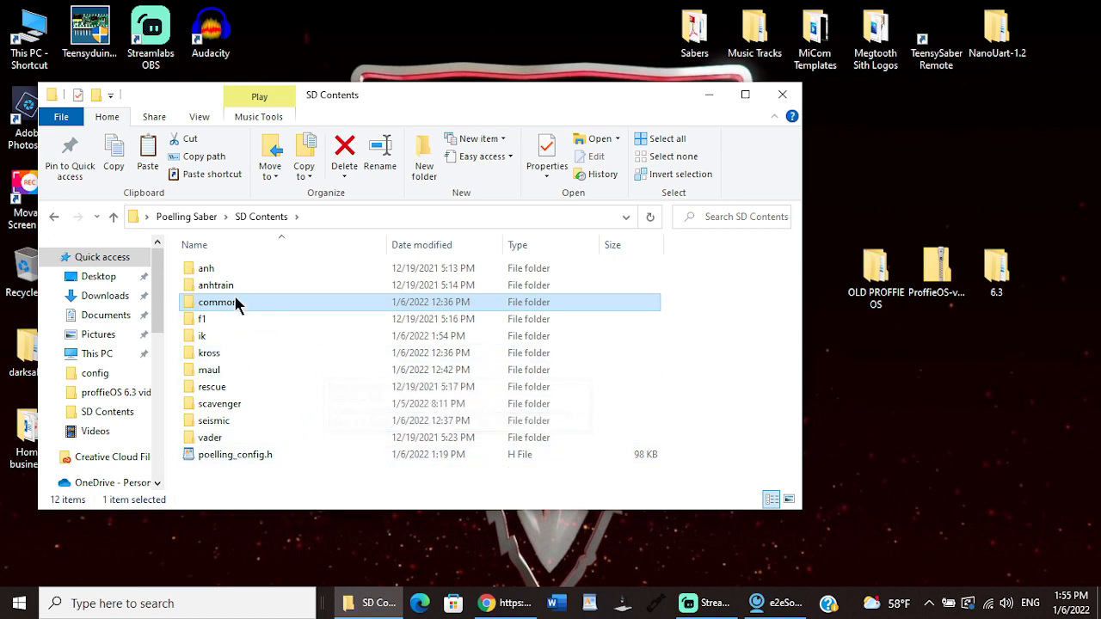
Step: Send all folders and poelling_config.h from SD Contents to the POELLING (G:) card and close the folder window
{"action": "left_click_drag", "start_coordinate": [177, 265], "coordinate": [305, 461]}
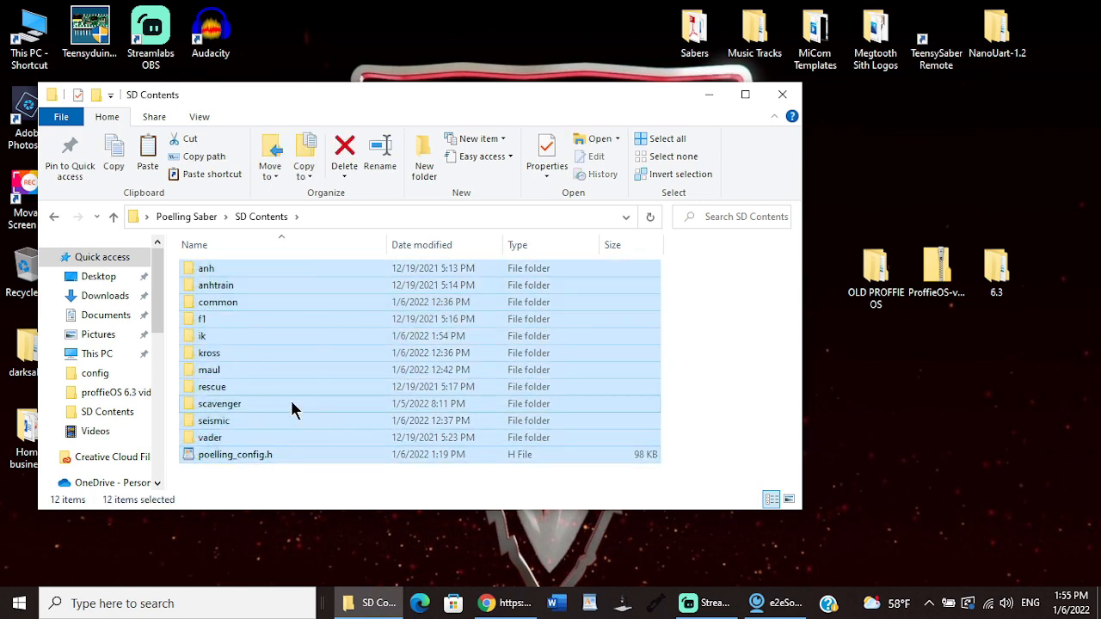
{"action": "right_click", "coordinate": [292, 409]}
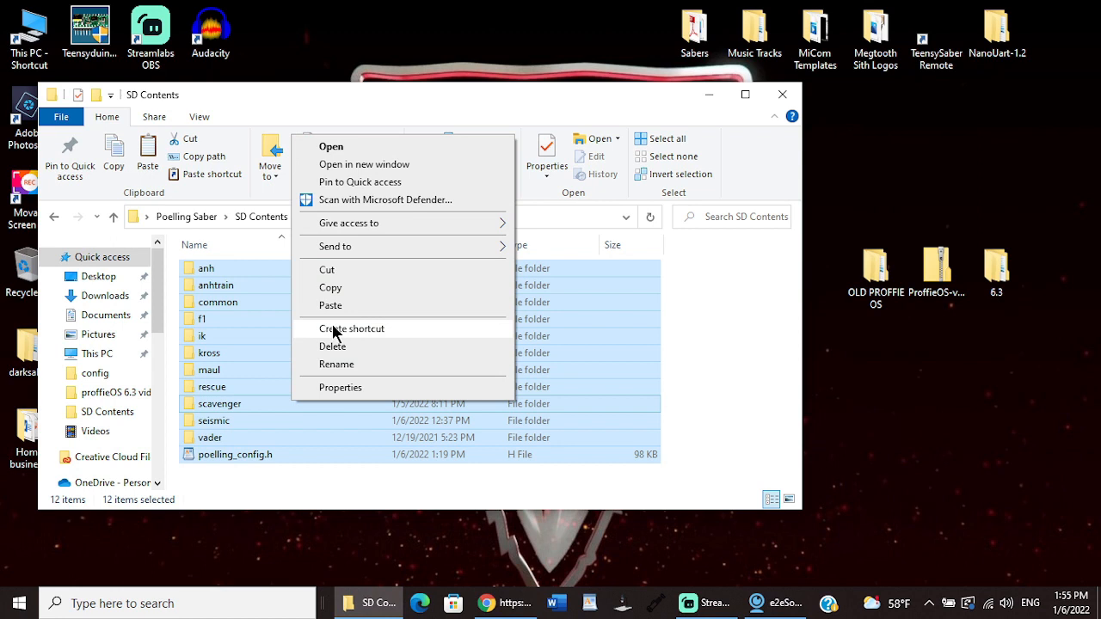
{"action": "mouse_move", "coordinate": [377, 252]}
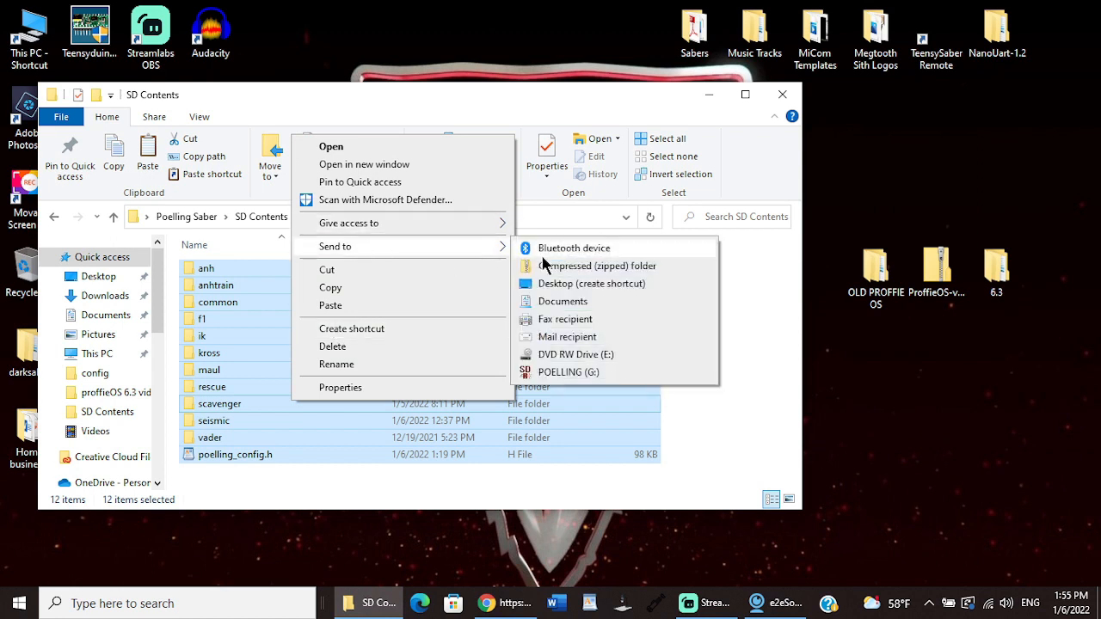
{"action": "left_click", "coordinate": [561, 373]}
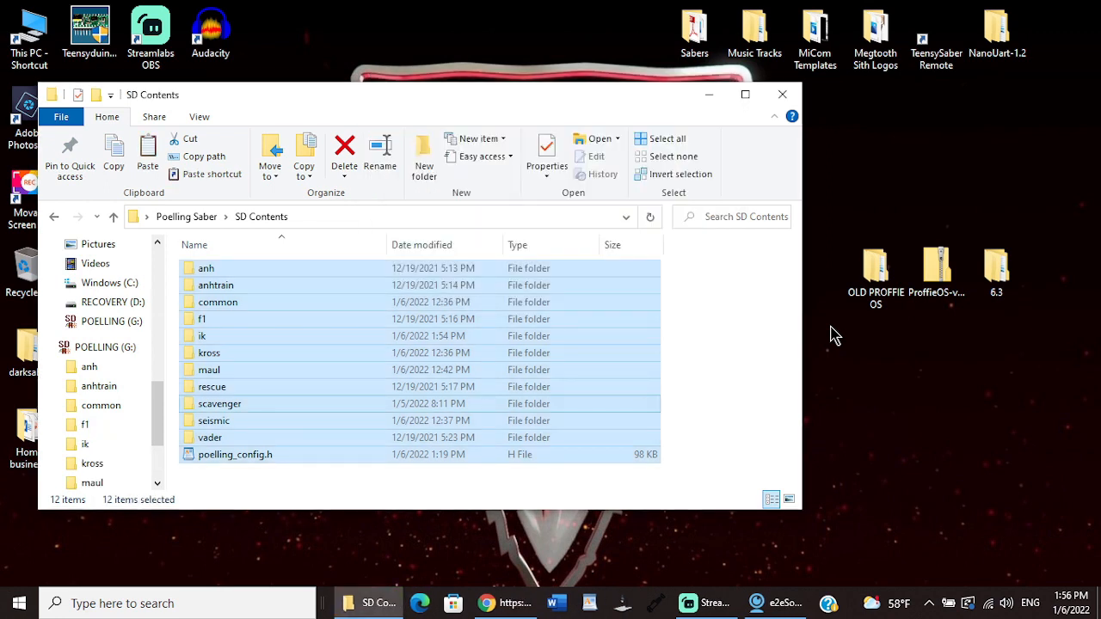
{"action": "left_click", "coordinate": [794, 102]}
Step: Eject the POELLING (G:) card from This PC
{"action": "double_click", "coordinate": [32, 43]}
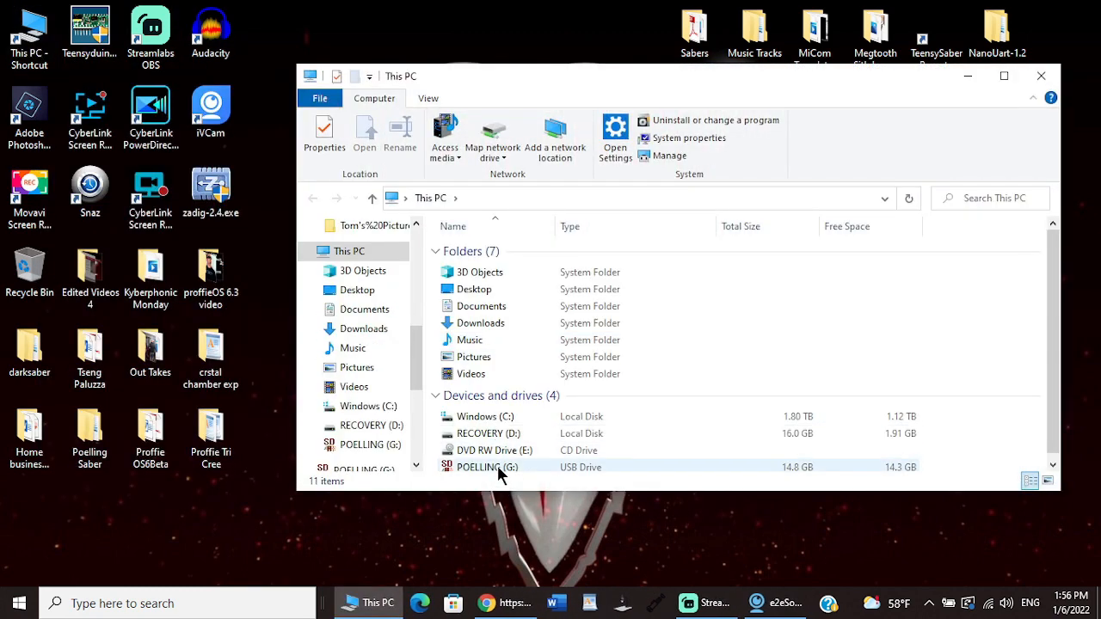
{"action": "right_click", "coordinate": [497, 467]}
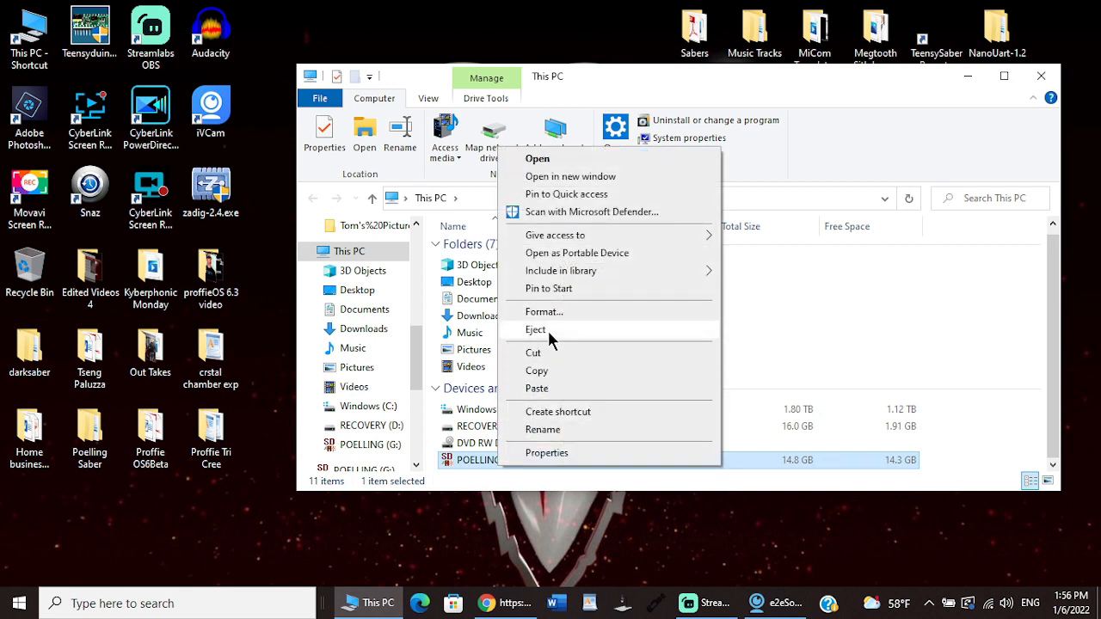
{"action": "left_click", "coordinate": [537, 330]}
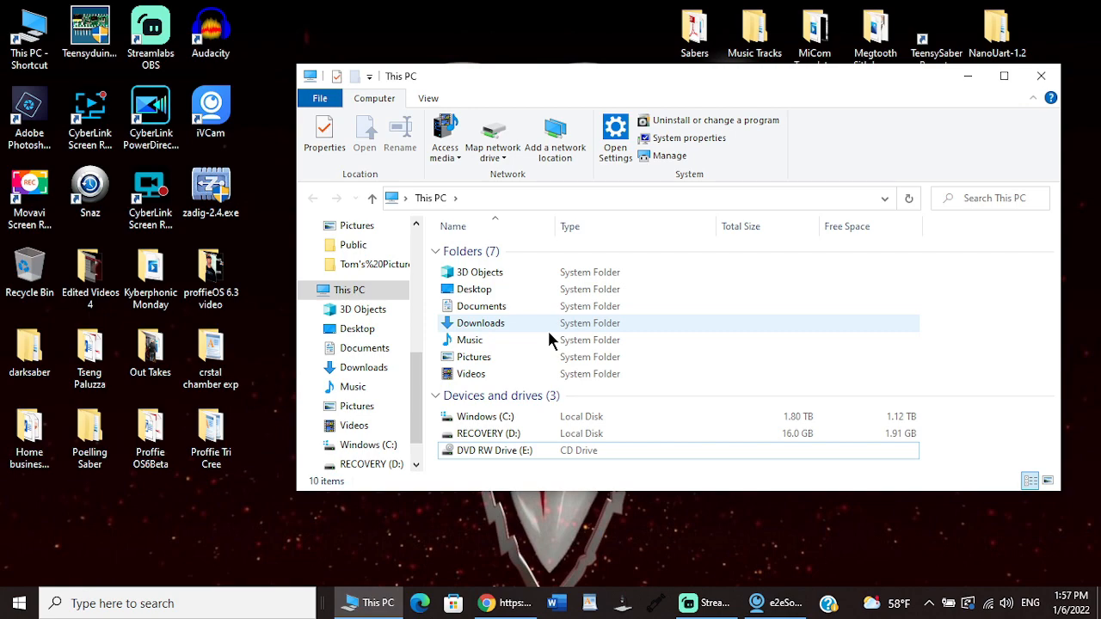
{"action": "left_click", "coordinate": [705, 602]}
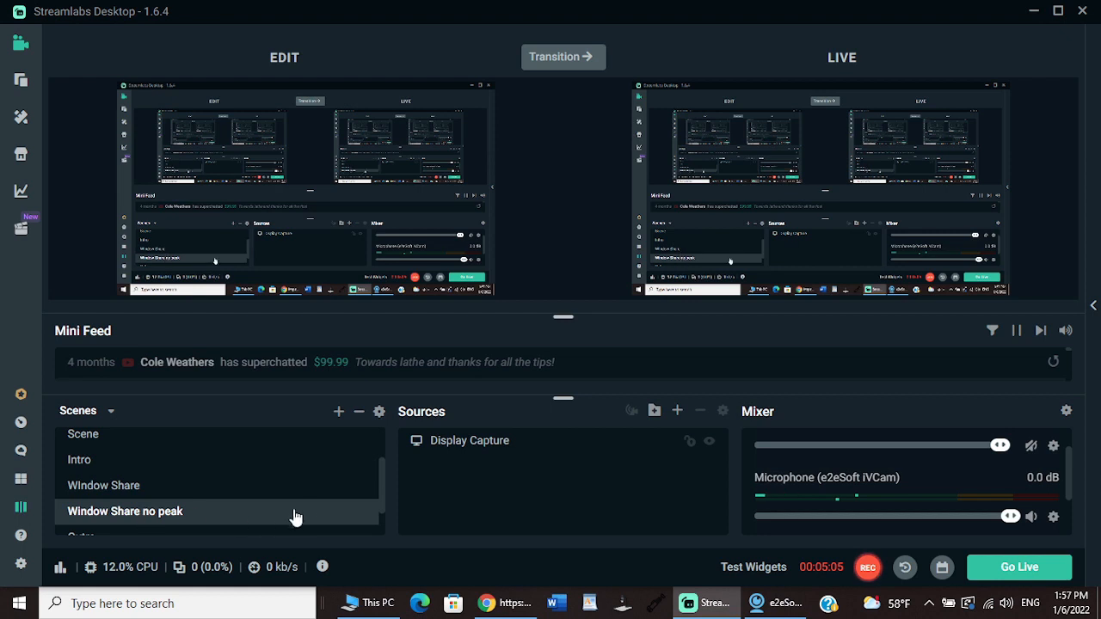
Step: Send the WIndow Share scene live in Streamlabs Desktop and minimize its window
{"action": "left_click", "coordinate": [157, 493]}
{"action": "left_click", "coordinate": [555, 59]}
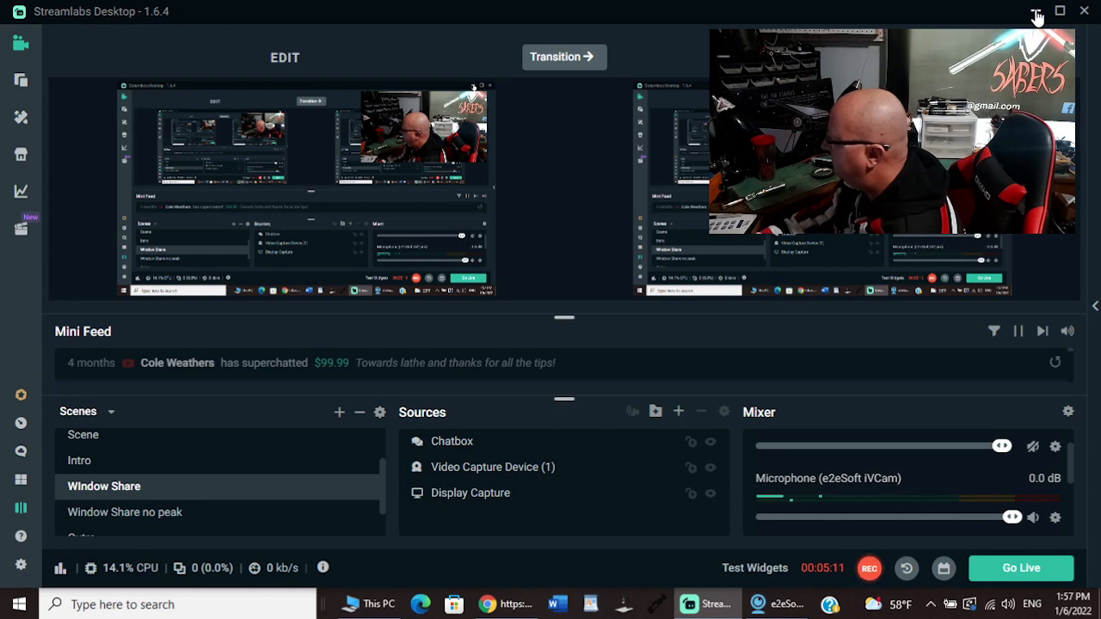
{"action": "left_click", "coordinate": [1037, 17]}
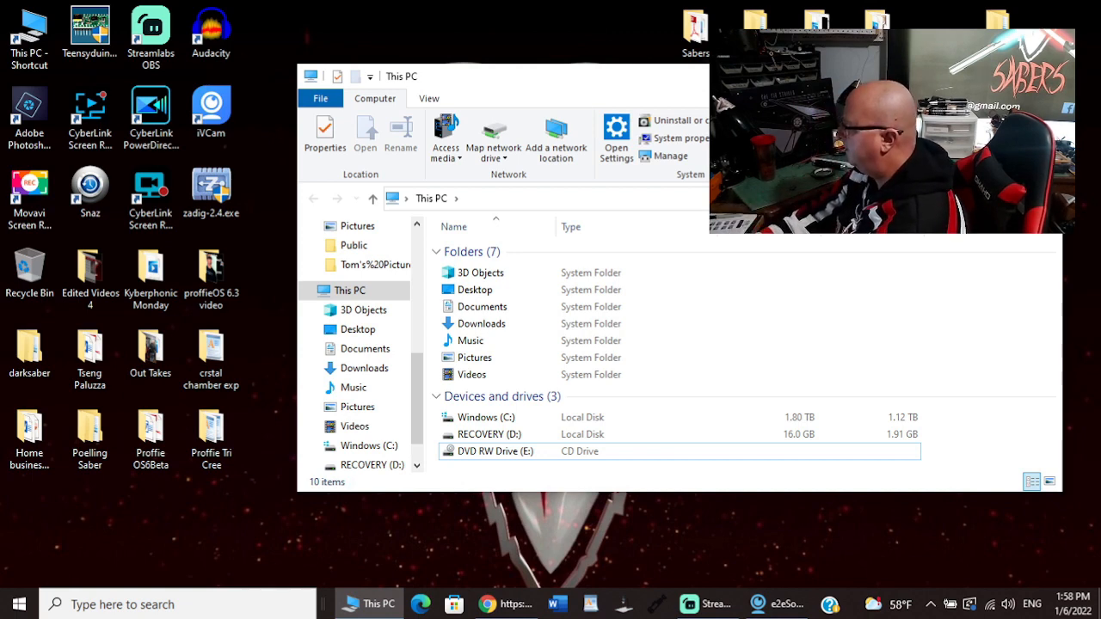
Step: Close This PC, open ProffieOS.ino from the ProffieOS folder inside the desktop's 6.3 folder, and close the folder window
{"action": "left_click", "coordinate": [1042, 77]}
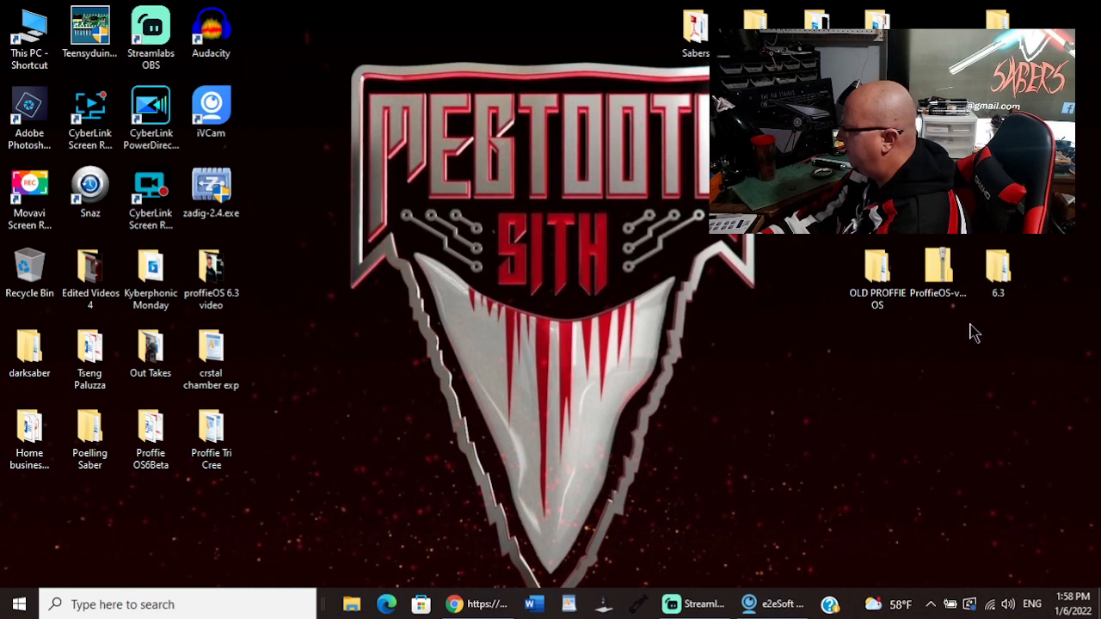
{"action": "double_click", "coordinate": [1000, 270]}
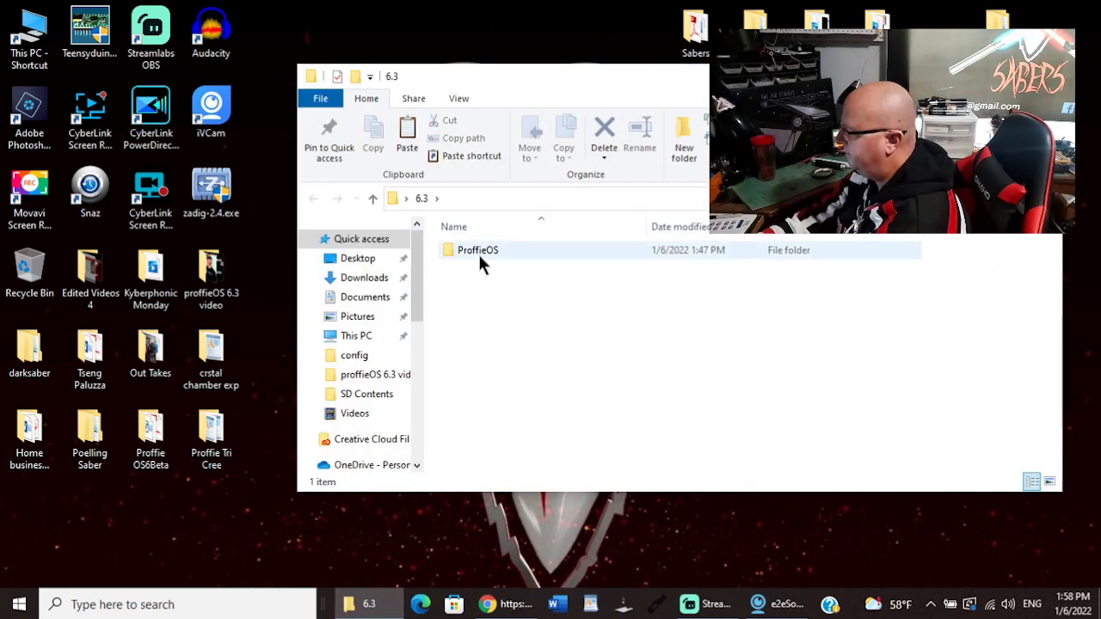
{"action": "mouse_move", "coordinate": [478, 249]}
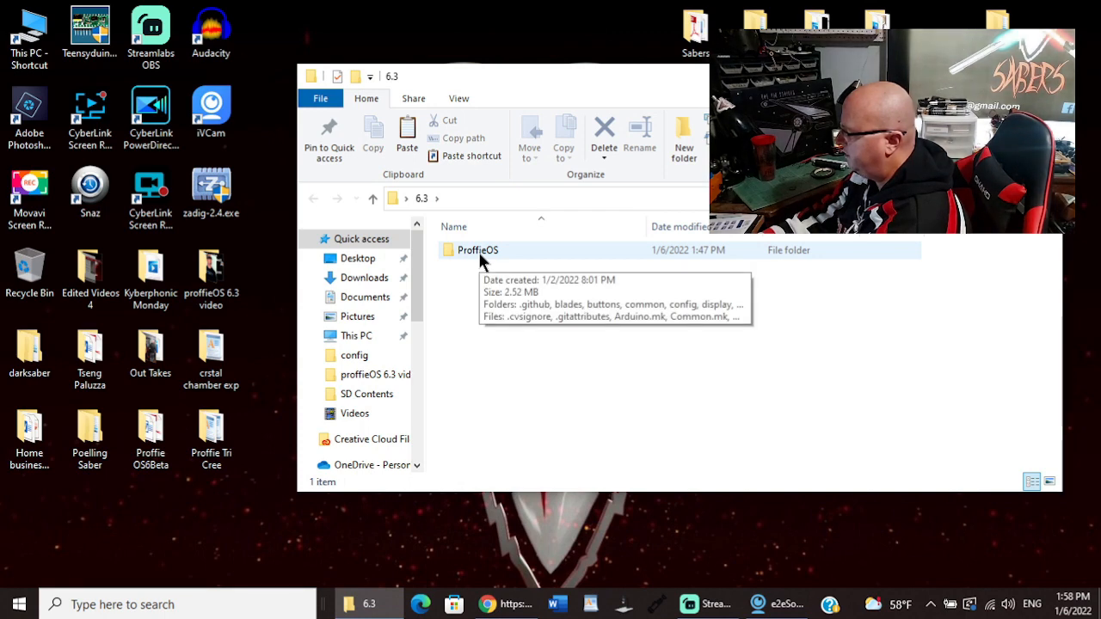
{"action": "double_click", "coordinate": [478, 250]}
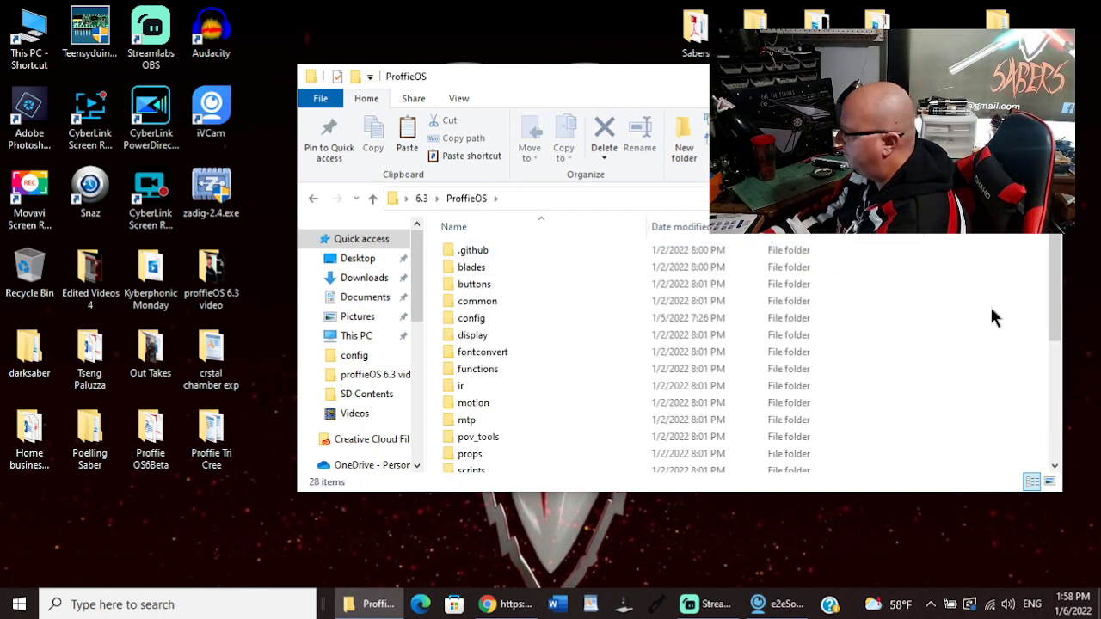
{"action": "left_click_drag", "start_coordinate": [1058, 284], "coordinate": [1059, 394]}
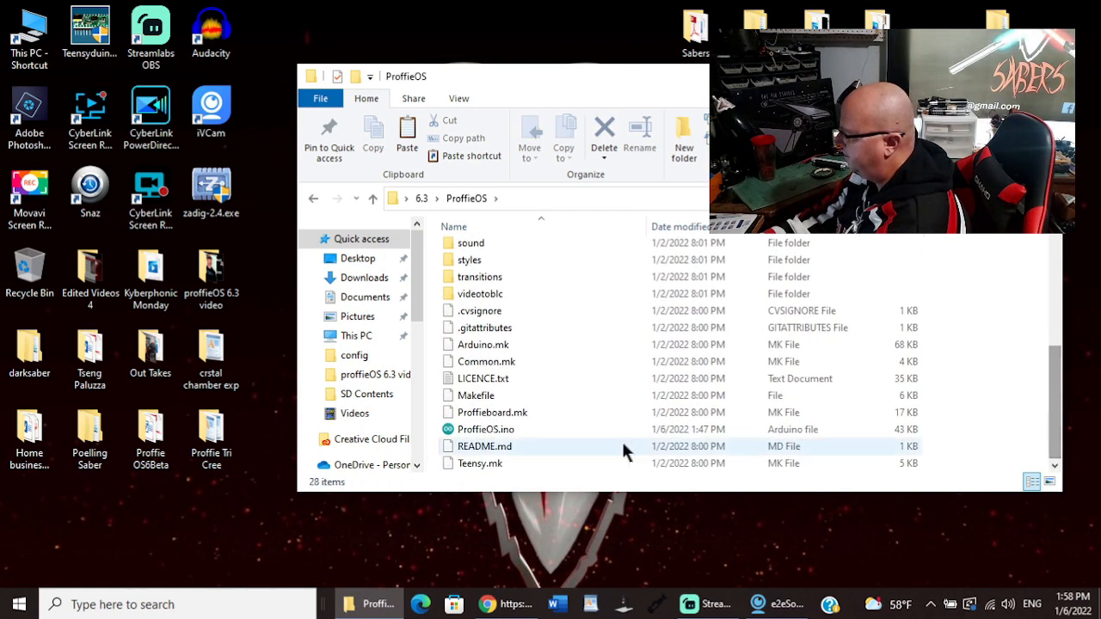
{"action": "double_click", "coordinate": [501, 429]}
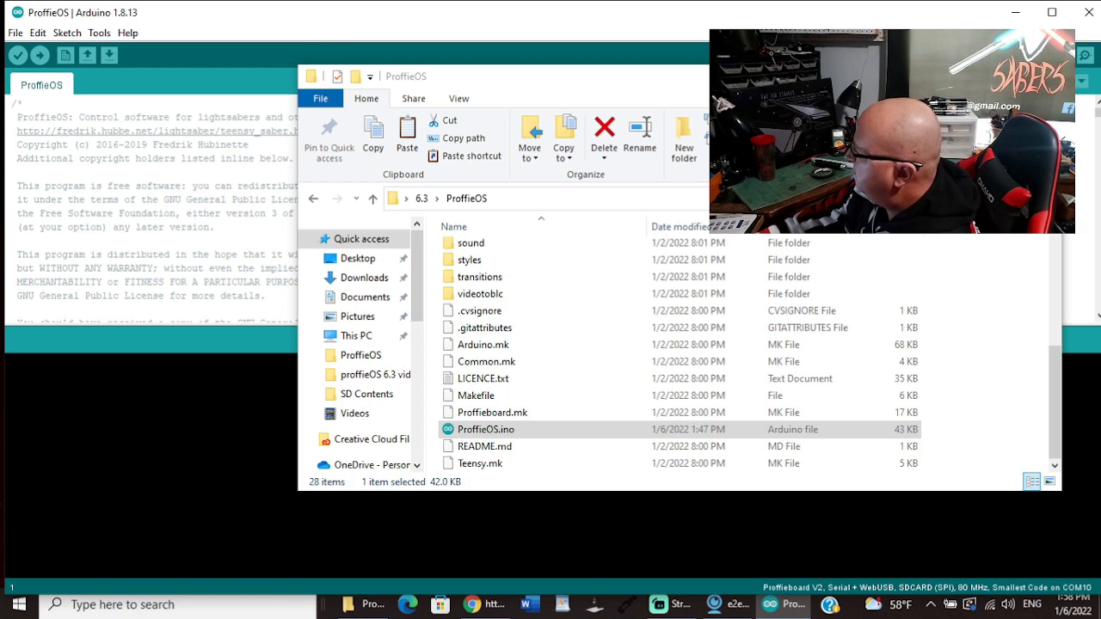
{"action": "left_click", "coordinate": [1043, 77]}
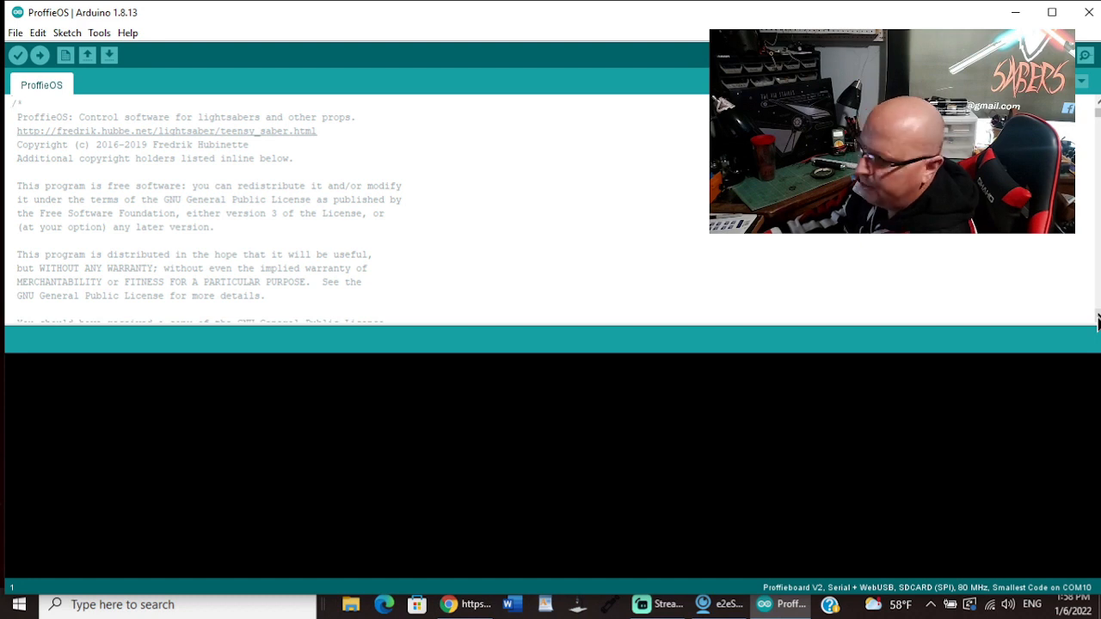
Step: Comment out the active CONFIG_FILE define for config/beta6tran_config.h in the ProffieOS sketch
{"action": "left_click_drag", "start_coordinate": [1098, 320], "coordinate": [1097, 320]}
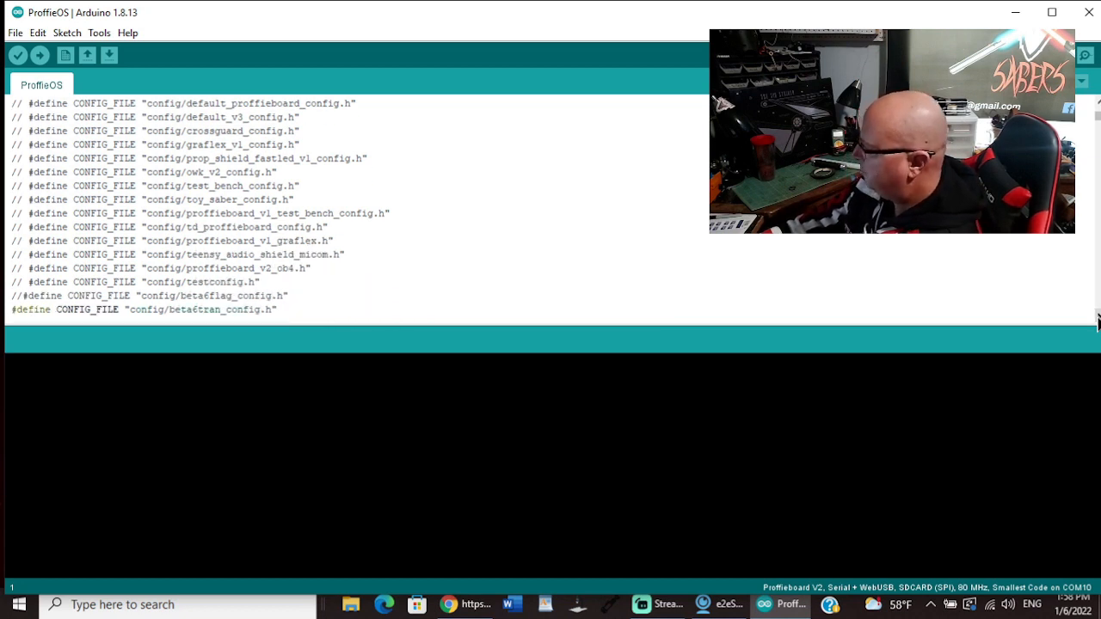
{"action": "left_click", "coordinate": [1097, 320]}
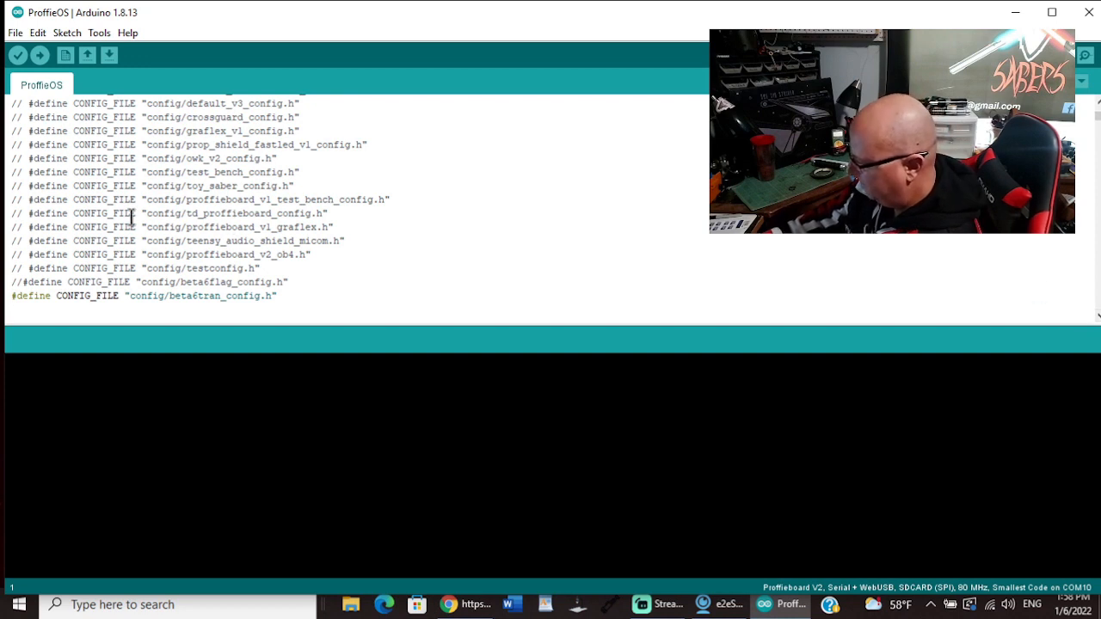
{"action": "left_click", "coordinate": [11, 296]}
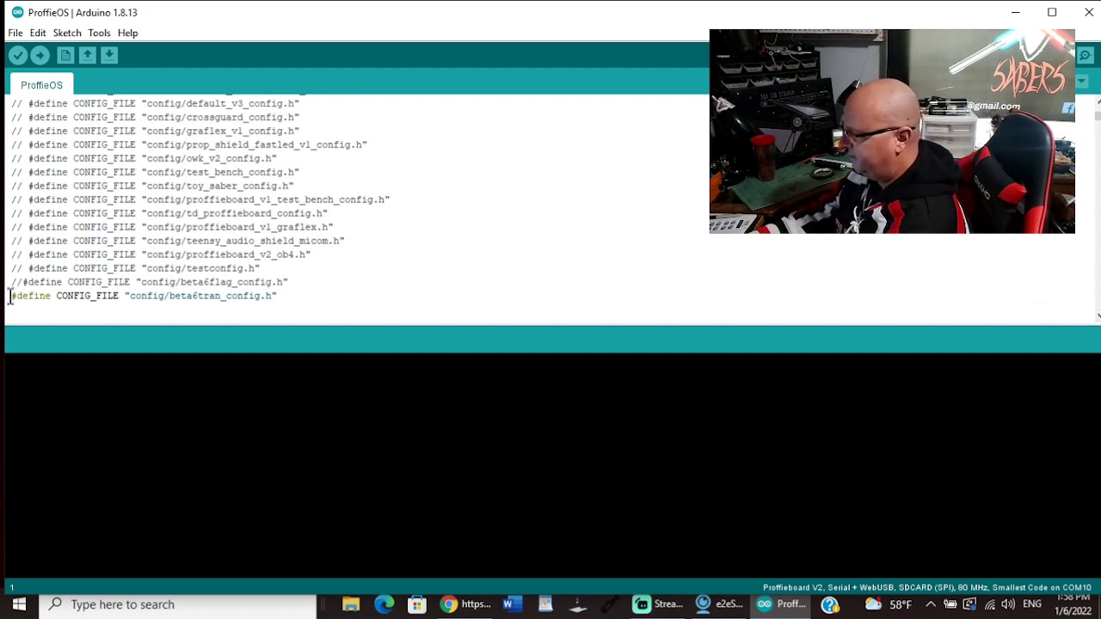
{"action": "type", "text": "//"}
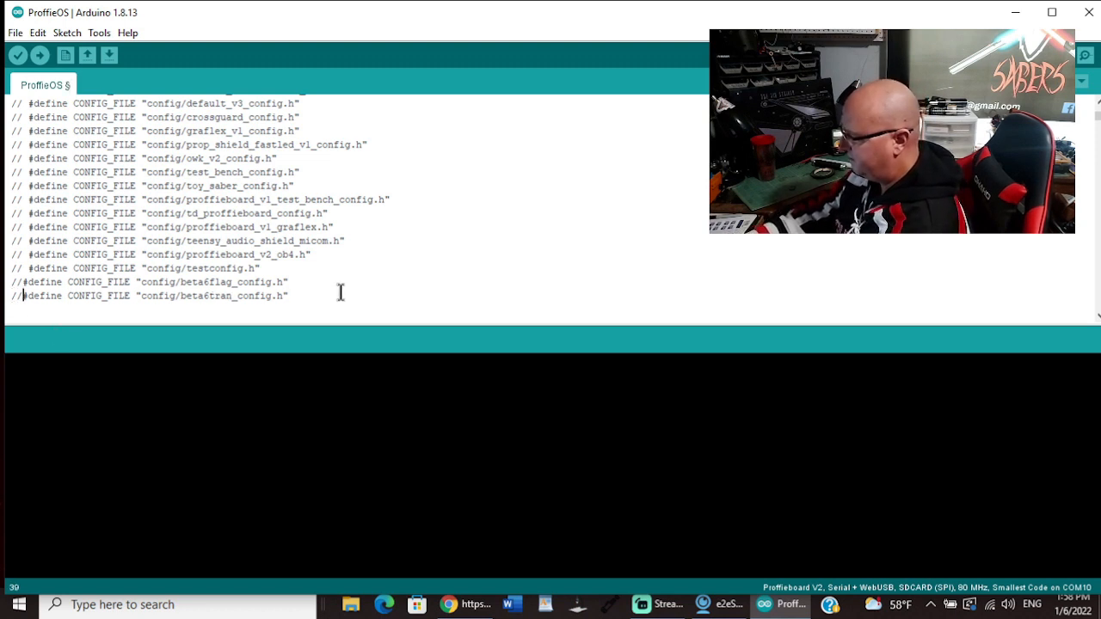
Step: Add the line #define CONFIG_FILE "config/poelling_config.h" below the commented-out beta6tran_config.h define
{"action": "left_click", "coordinate": [295, 296]}
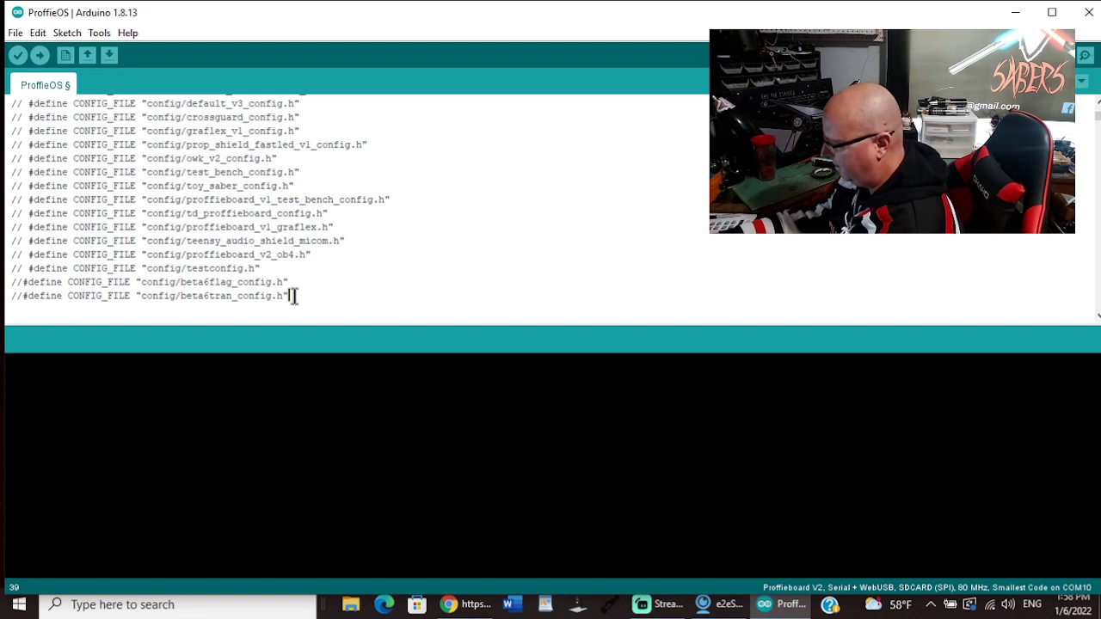
{"action": "key", "text": "Return"}
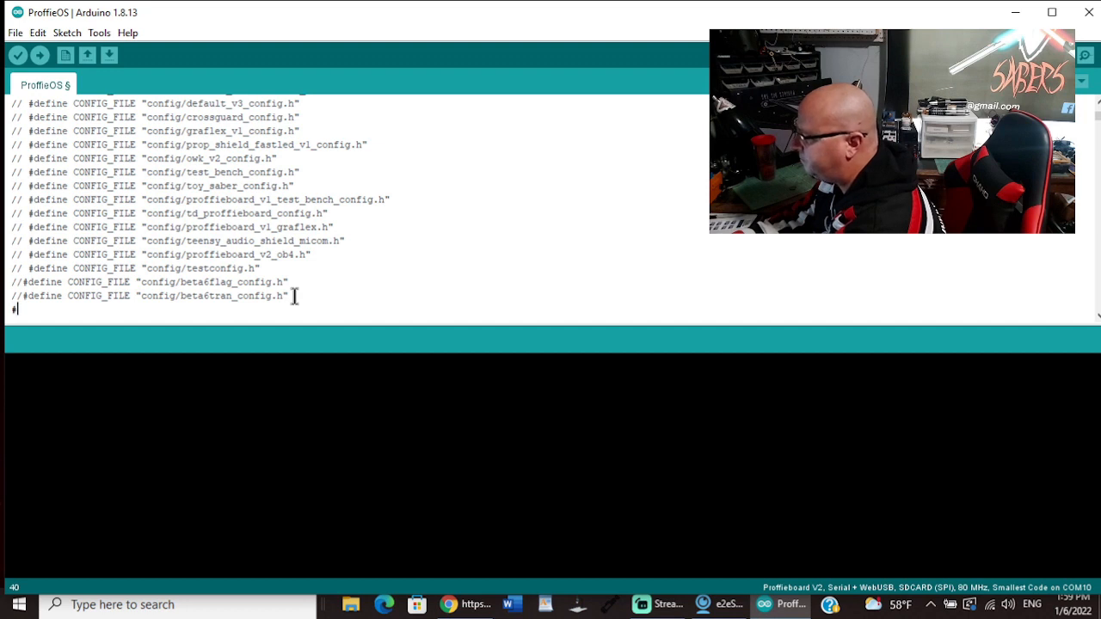
{"action": "type", "text": "#de"}
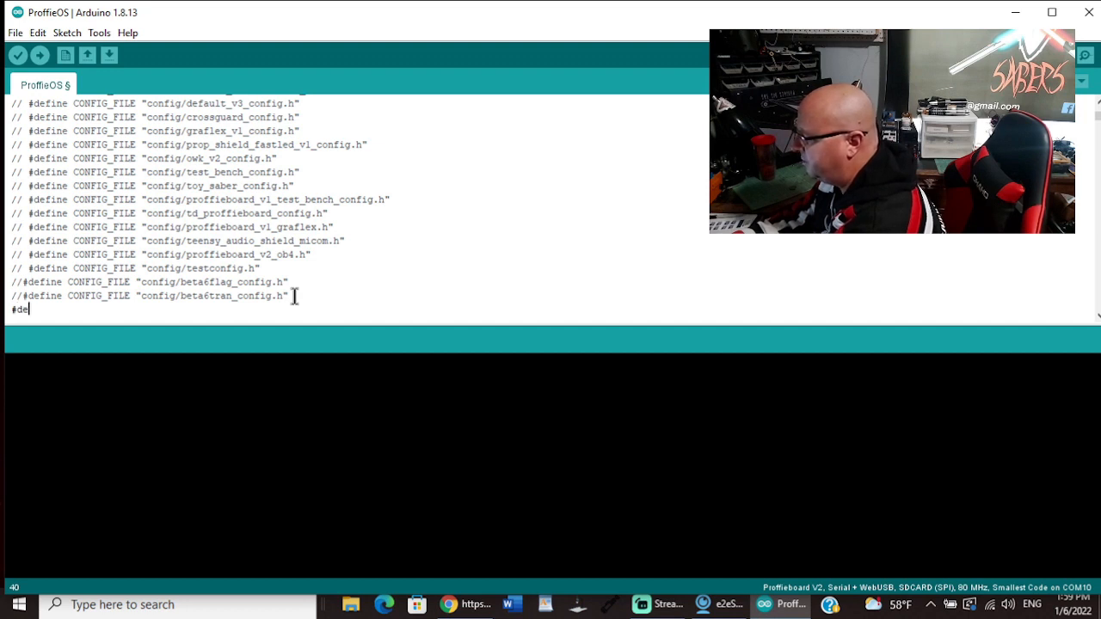
{"action": "type", "text": "fine "}
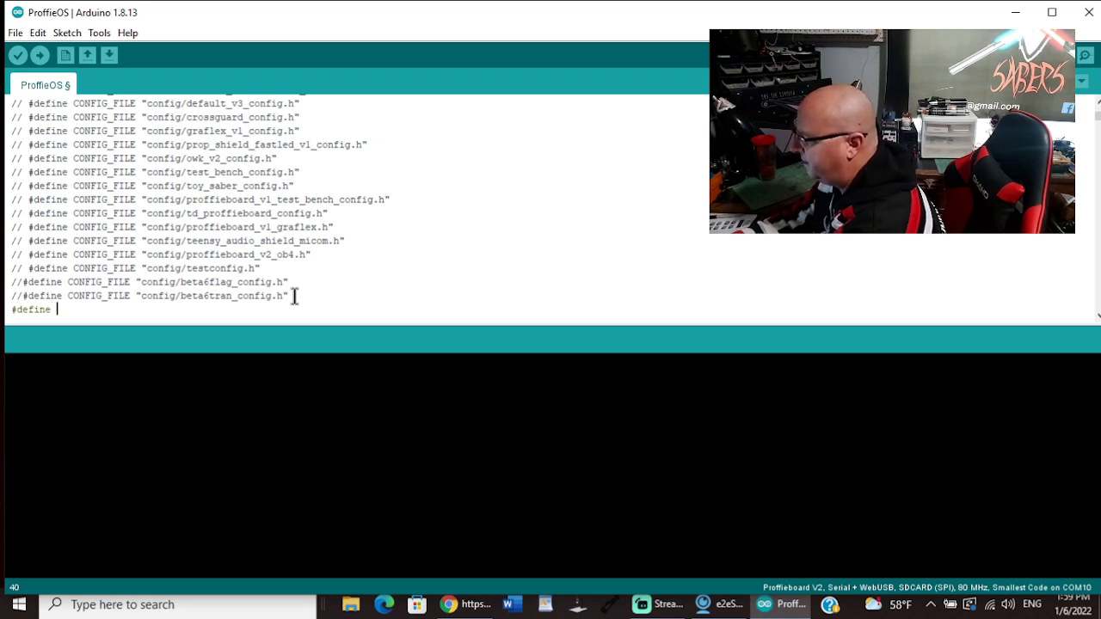
{"action": "type", "text": "CONFIG_FILE \"config"}
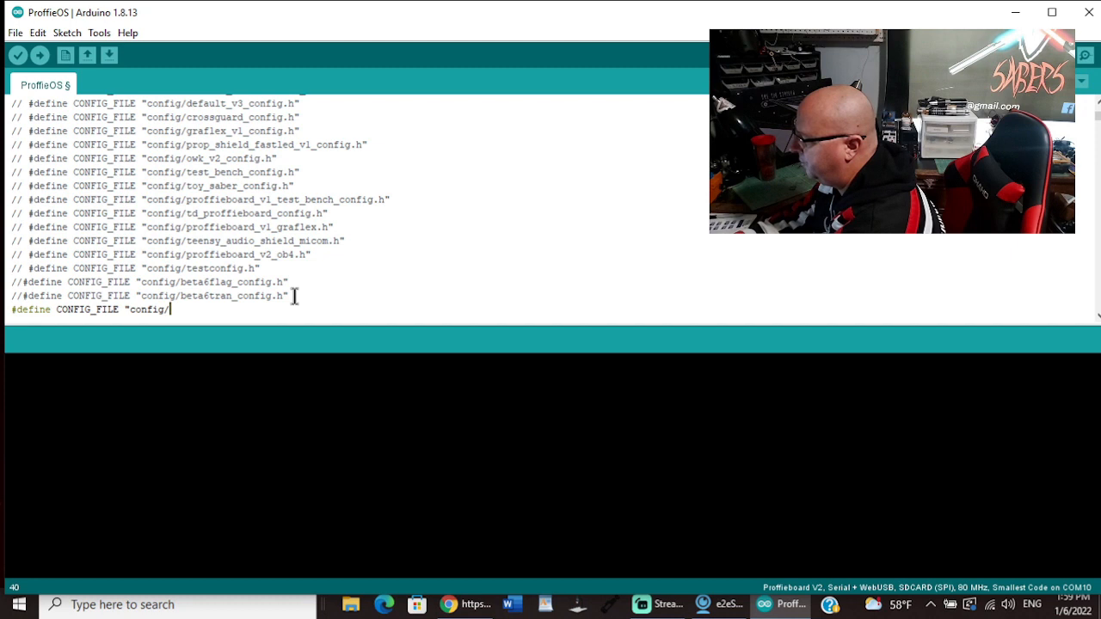
{"action": "type", "text": "/poell"}
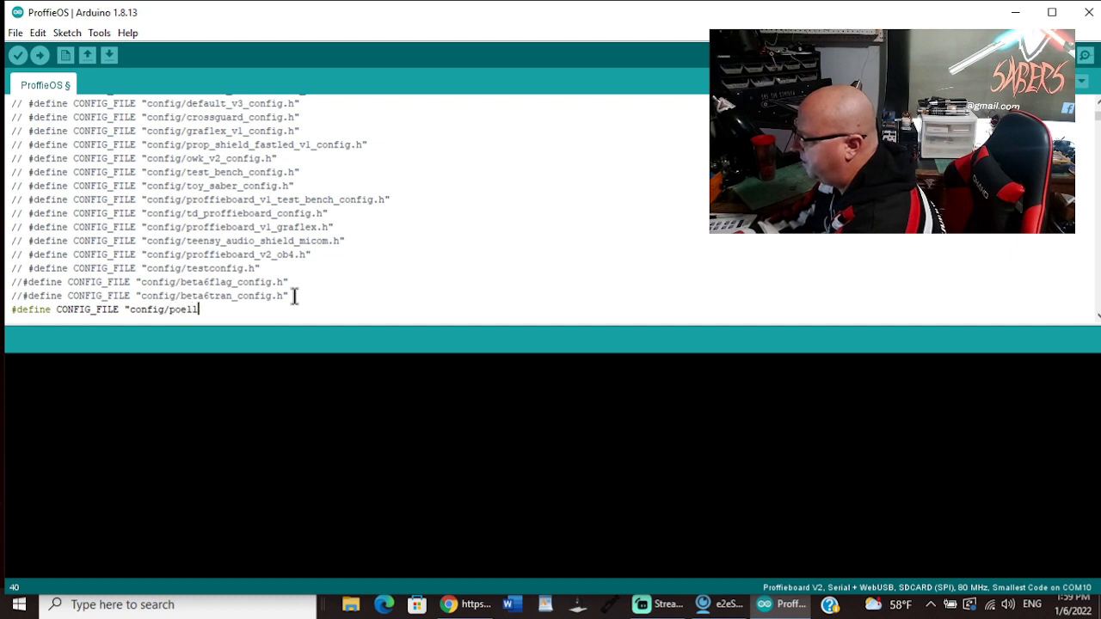
{"action": "type", "text": "ing_con"}
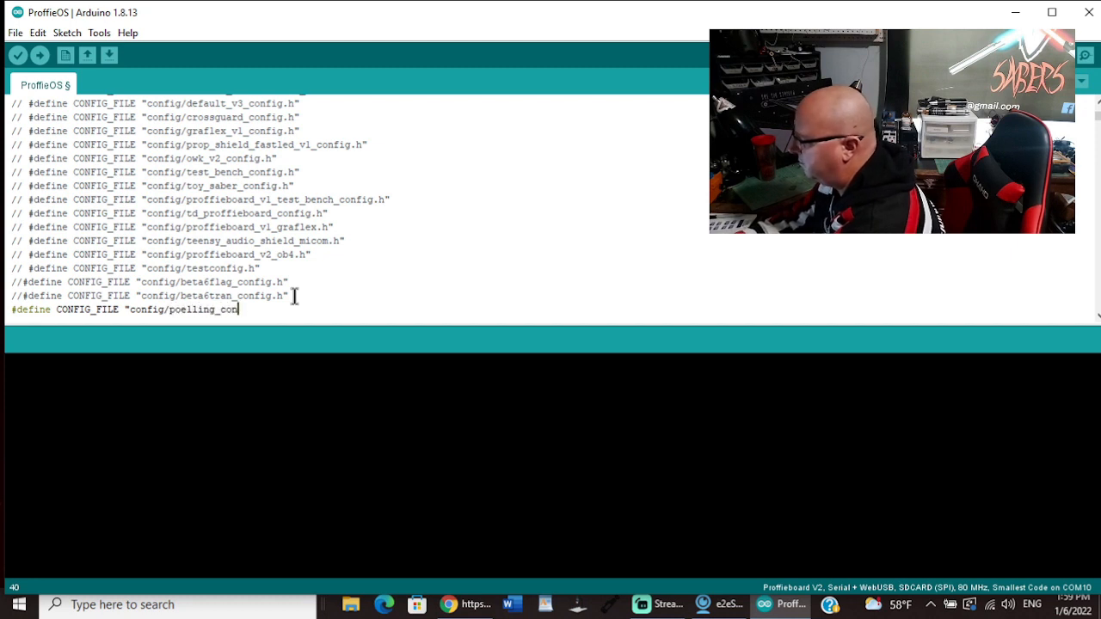
{"action": "type", "text": "fig.h\""}
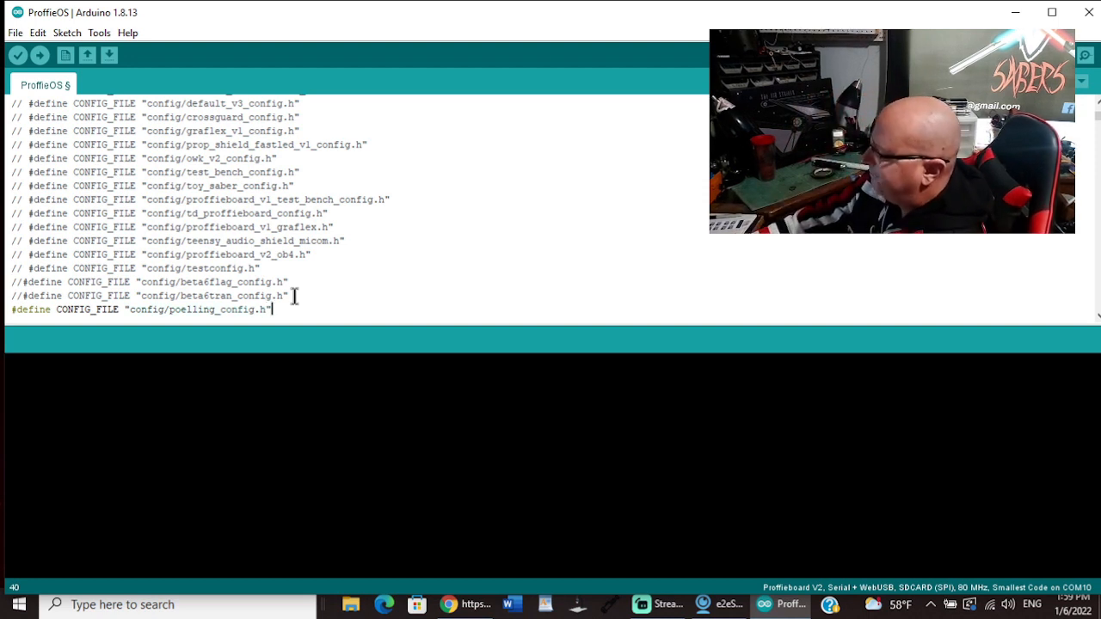
Step: Set the board's USB type to Serial + WebUSB and select port COM10 (Proffieboard)
{"action": "left_click", "coordinate": [99, 32]}
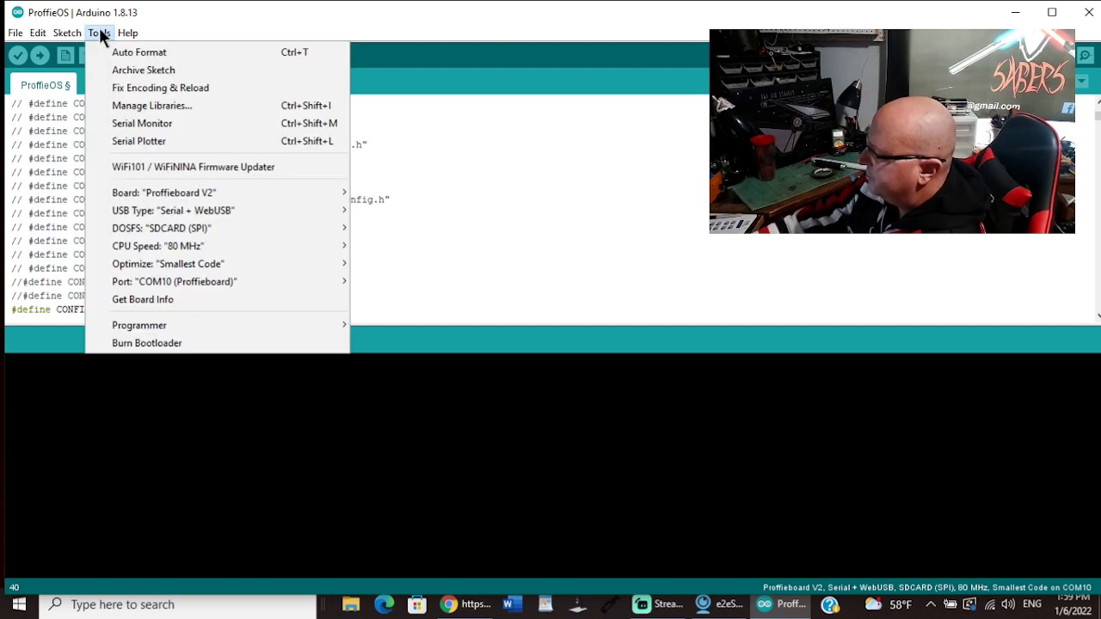
{"action": "mouse_move", "coordinate": [179, 195]}
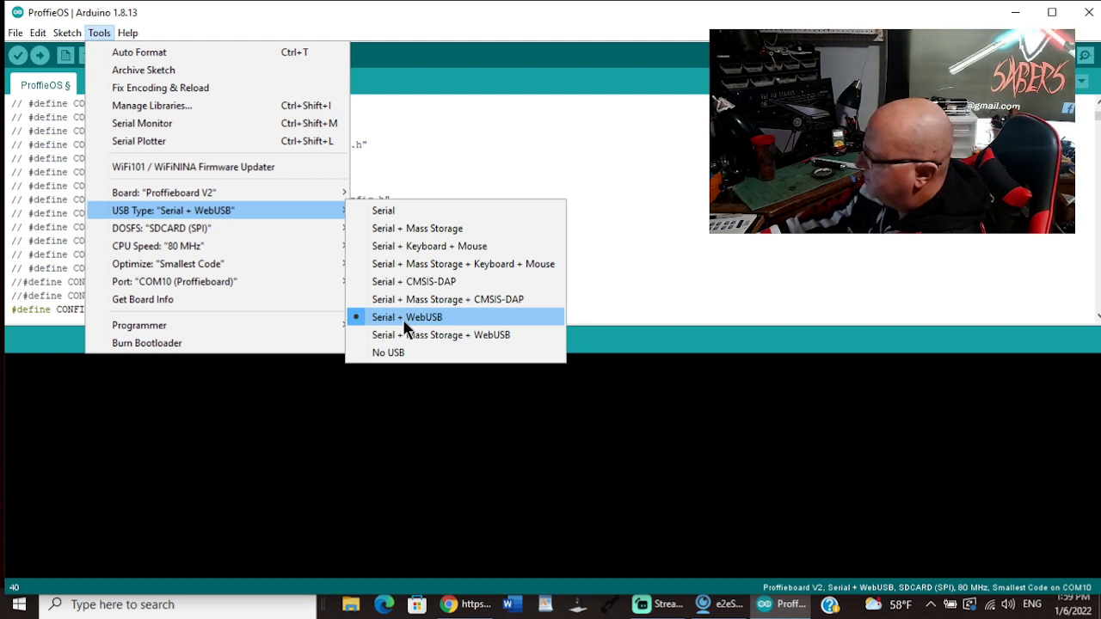
{"action": "left_click", "coordinate": [402, 318]}
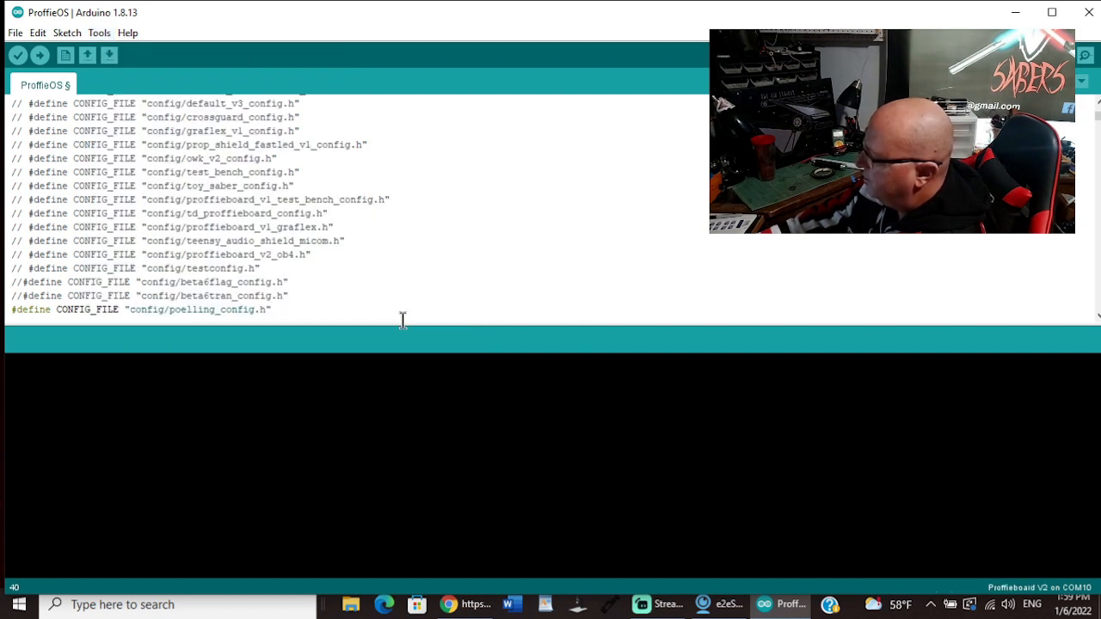
{"action": "left_click", "coordinate": [99, 34]}
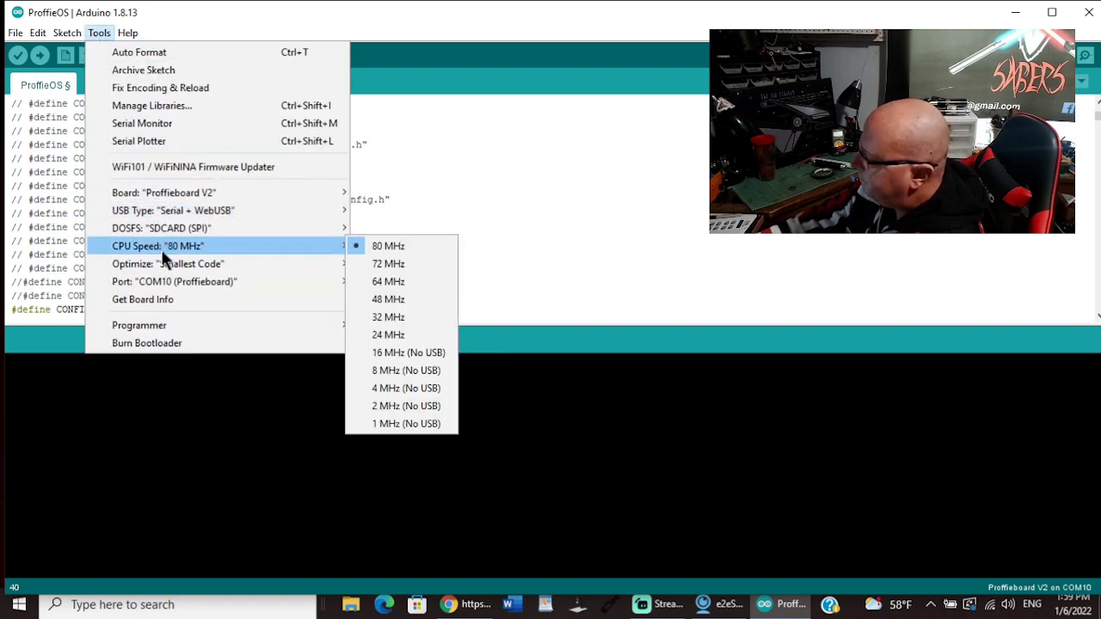
{"action": "mouse_move", "coordinate": [169, 281]}
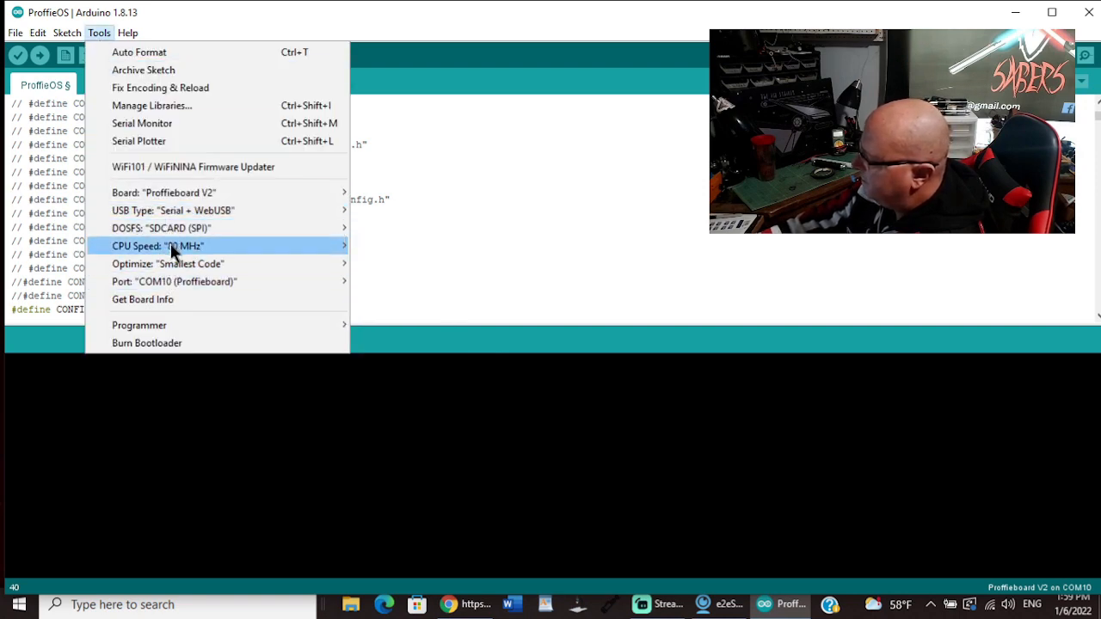
{"action": "mouse_move", "coordinate": [172, 230]}
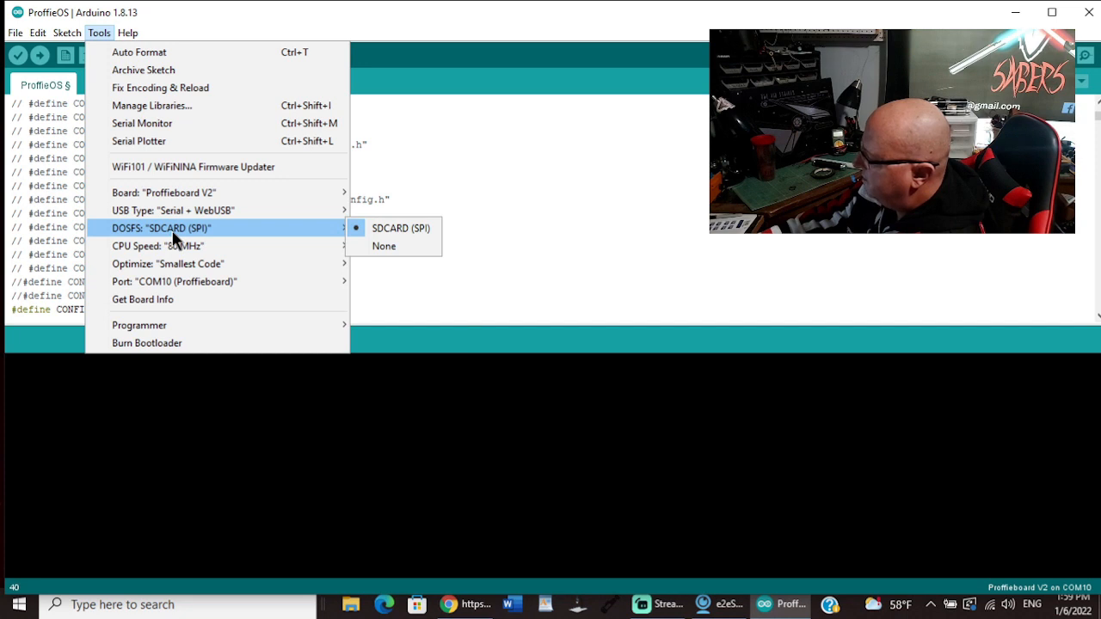
{"action": "mouse_move", "coordinate": [178, 249]}
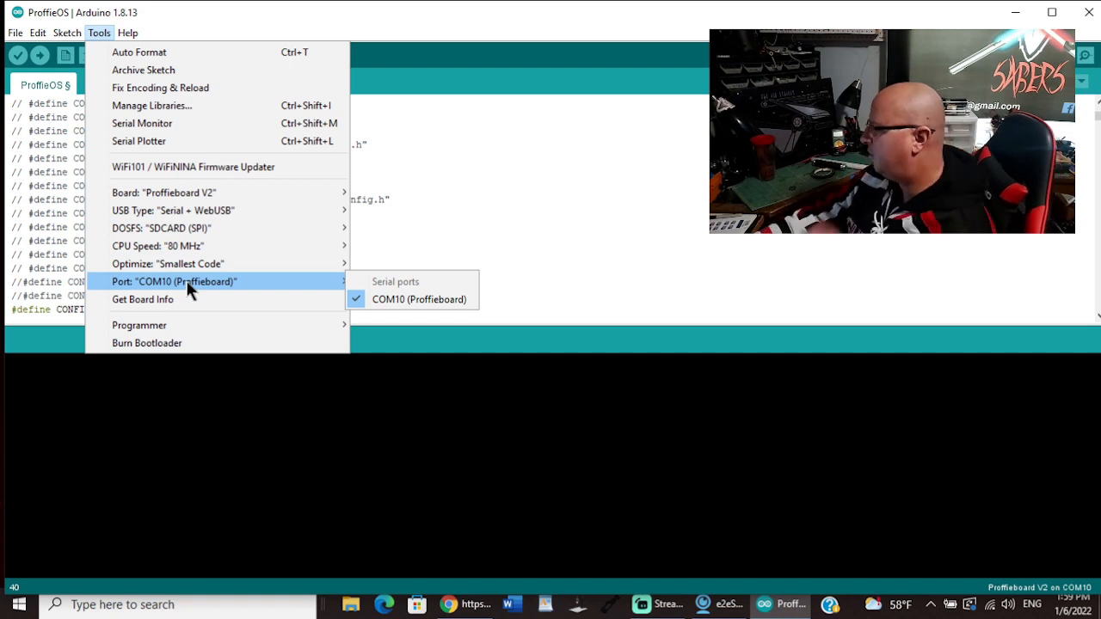
{"action": "left_click", "coordinate": [378, 301]}
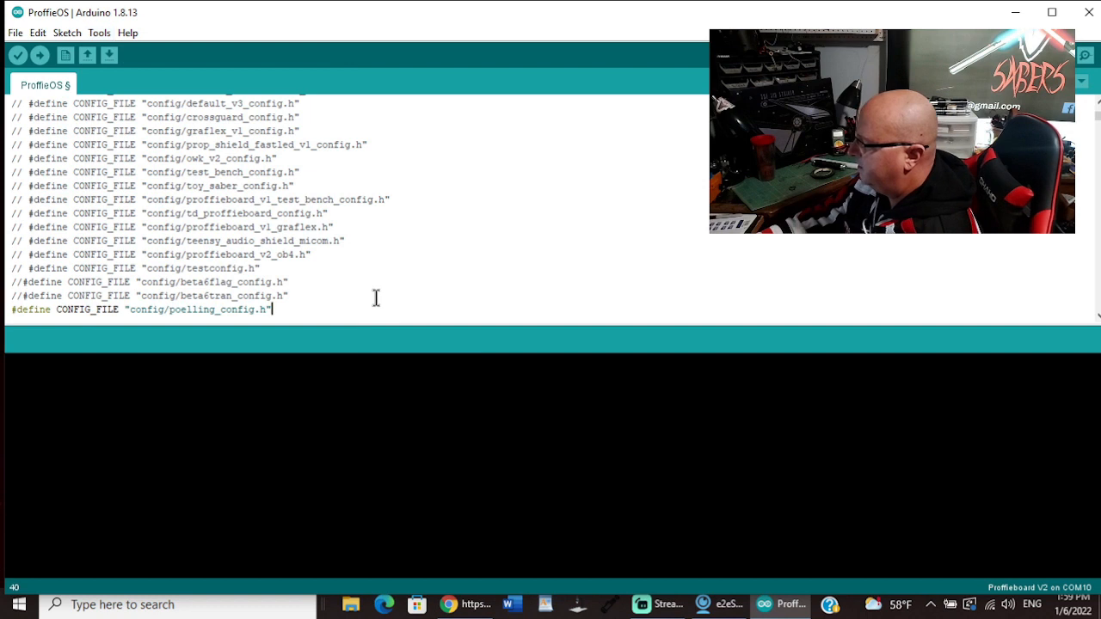
Step: Review the board, USB type, DOSFS, CPU speed, optimization and port settings
{"action": "left_click", "coordinate": [101, 33]}
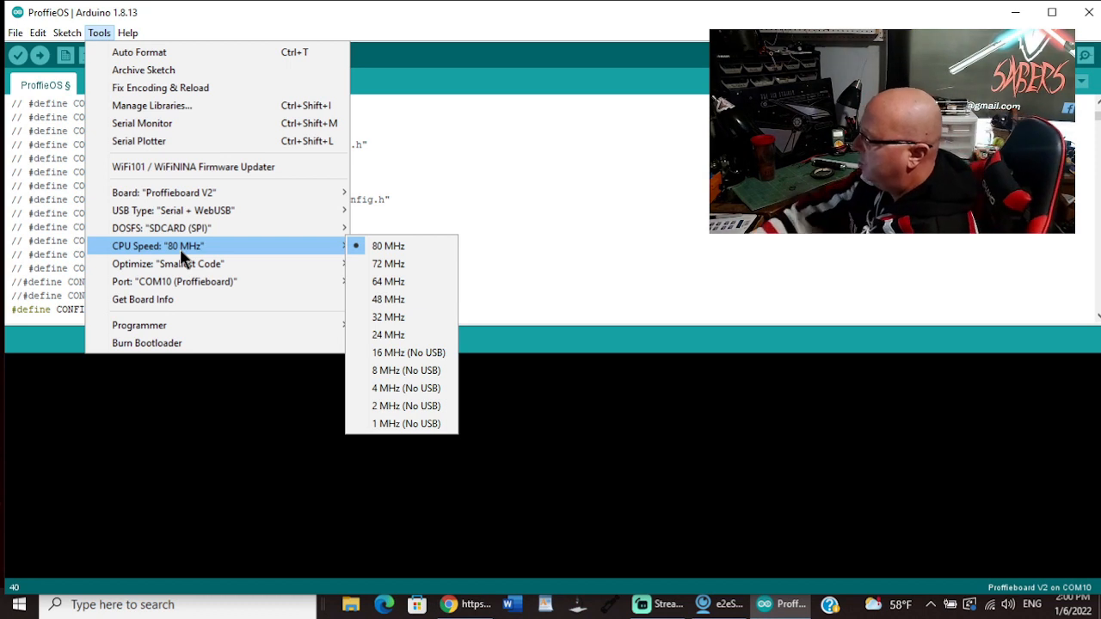
{"action": "left_click", "coordinate": [512, 223]}
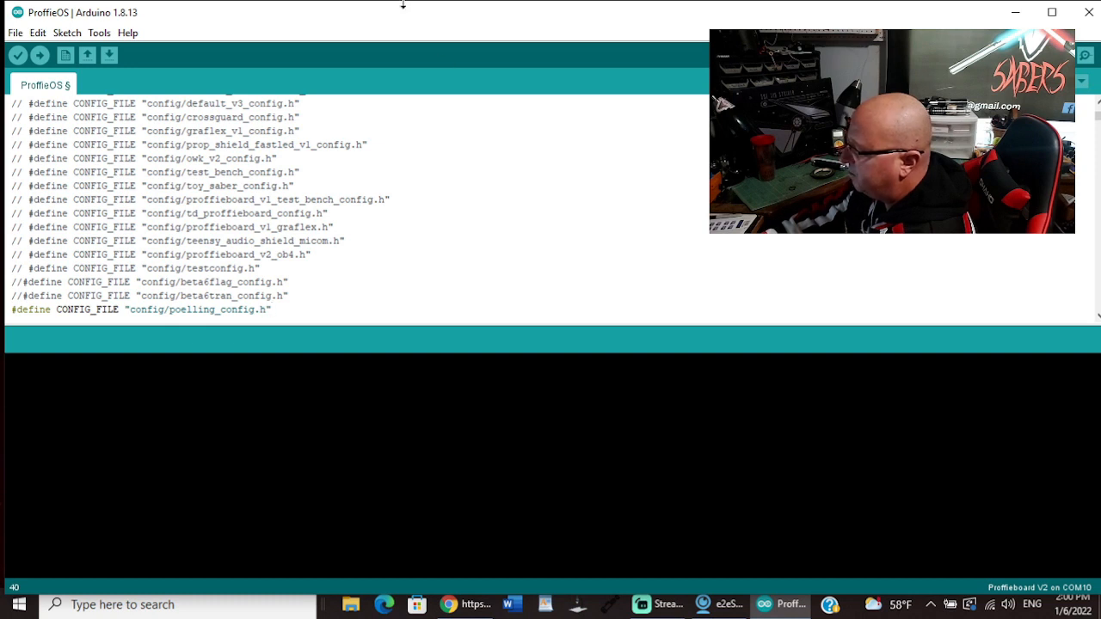
{"action": "left_click", "coordinate": [99, 33]}
{"action": "mouse_move", "coordinate": [175, 192]}
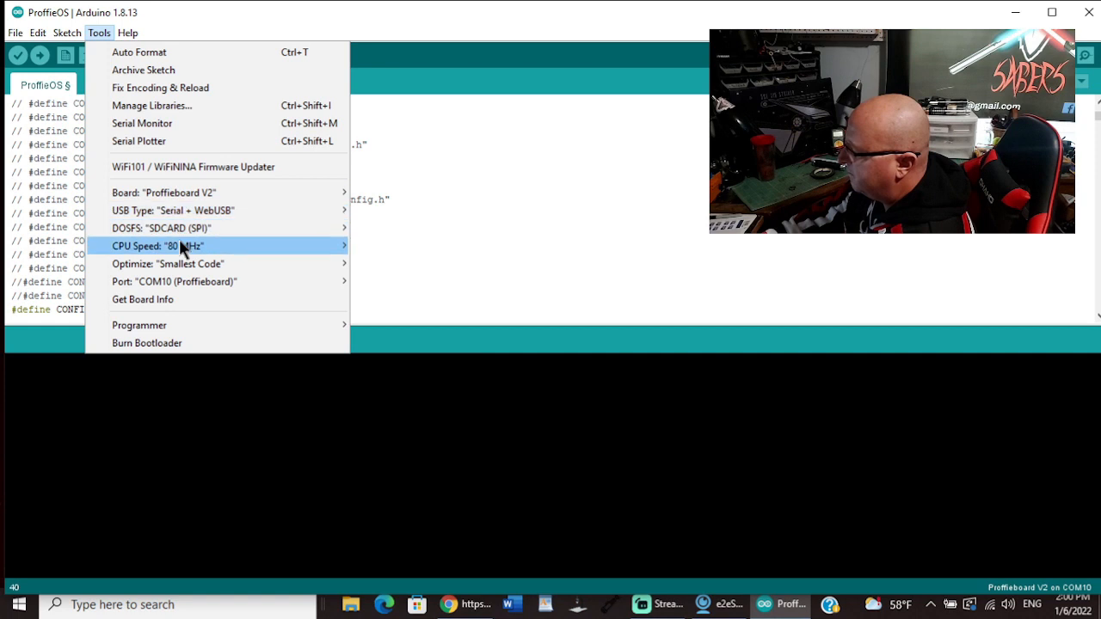
{"action": "left_click", "coordinate": [461, 294]}
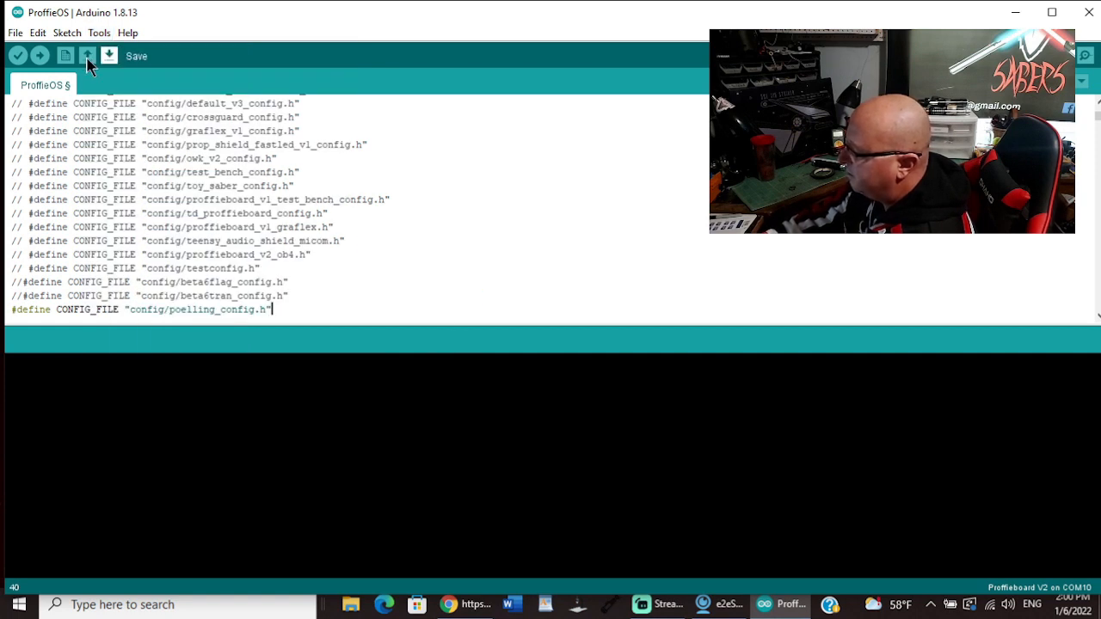
Step: Upload the ProffieOS sketch to the Proffieboard
{"action": "left_click", "coordinate": [39, 57]}
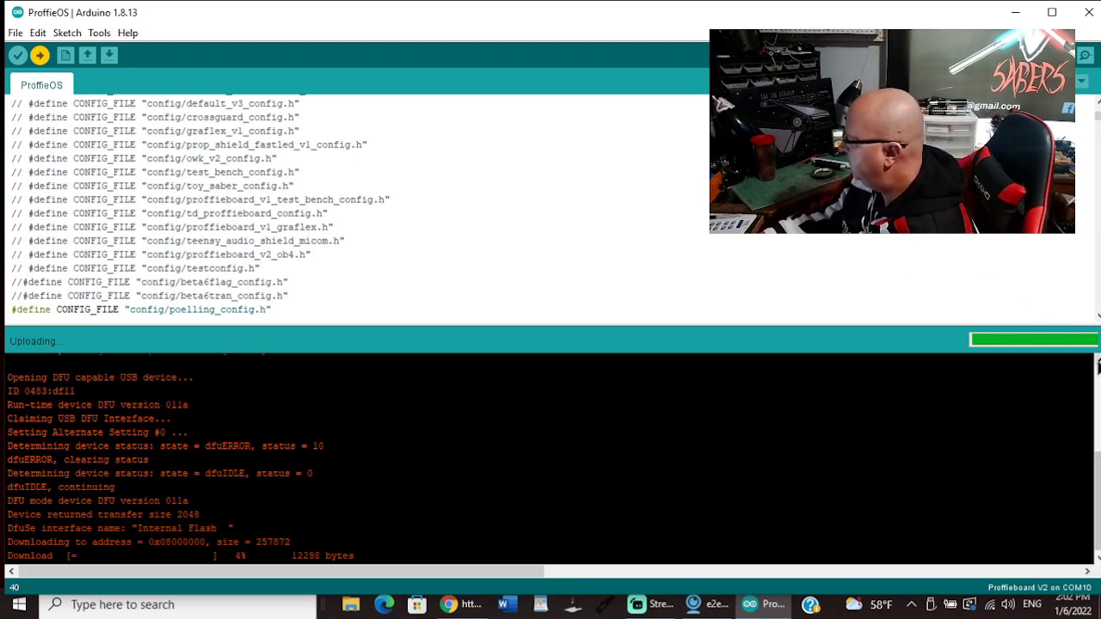
{"action": "scroll", "coordinate": [1097, 365], "scroll_direction": "up", "scroll_amount": 4}
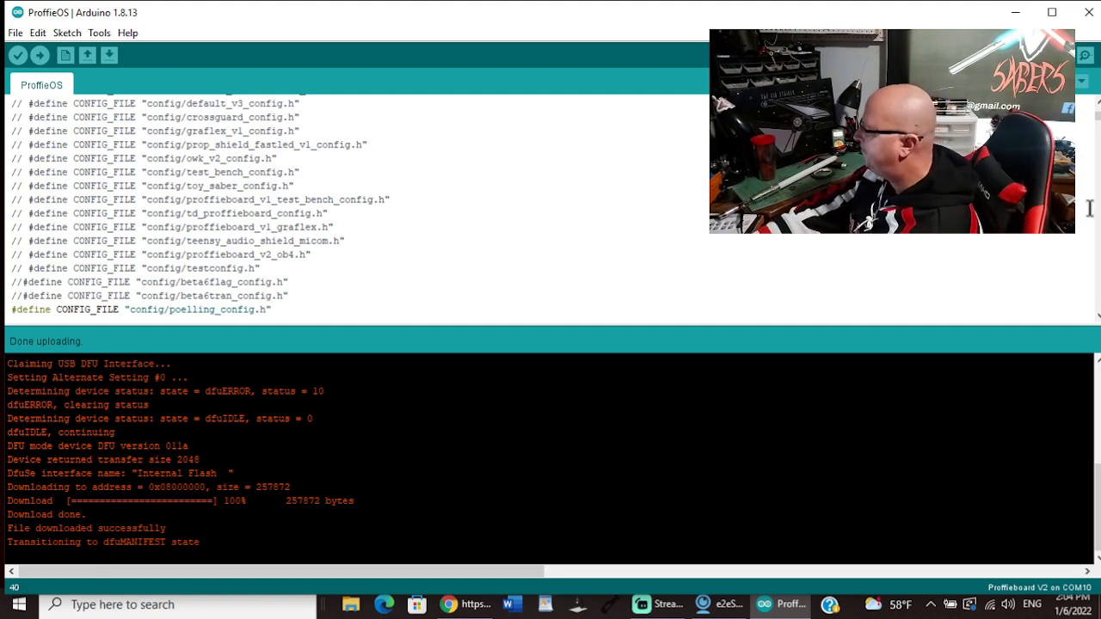
Step: Close the Arduino sketch, switch to Chrome, open the ProffieOS Workbench page and connect to the saber over USB
{"action": "left_click", "coordinate": [1089, 16]}
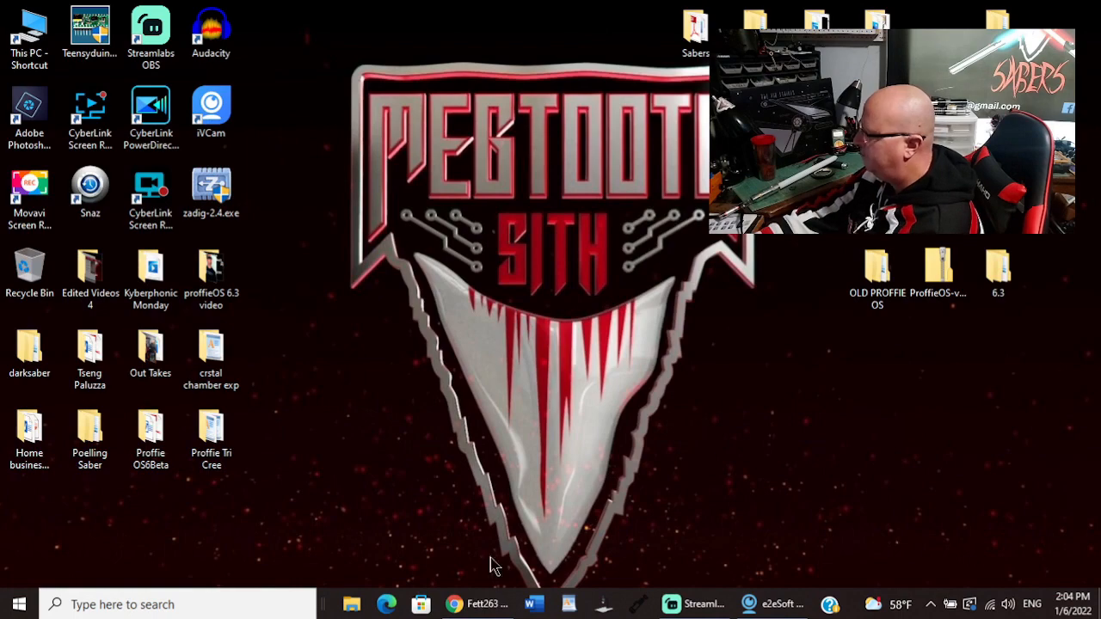
{"action": "left_click", "coordinate": [468, 604]}
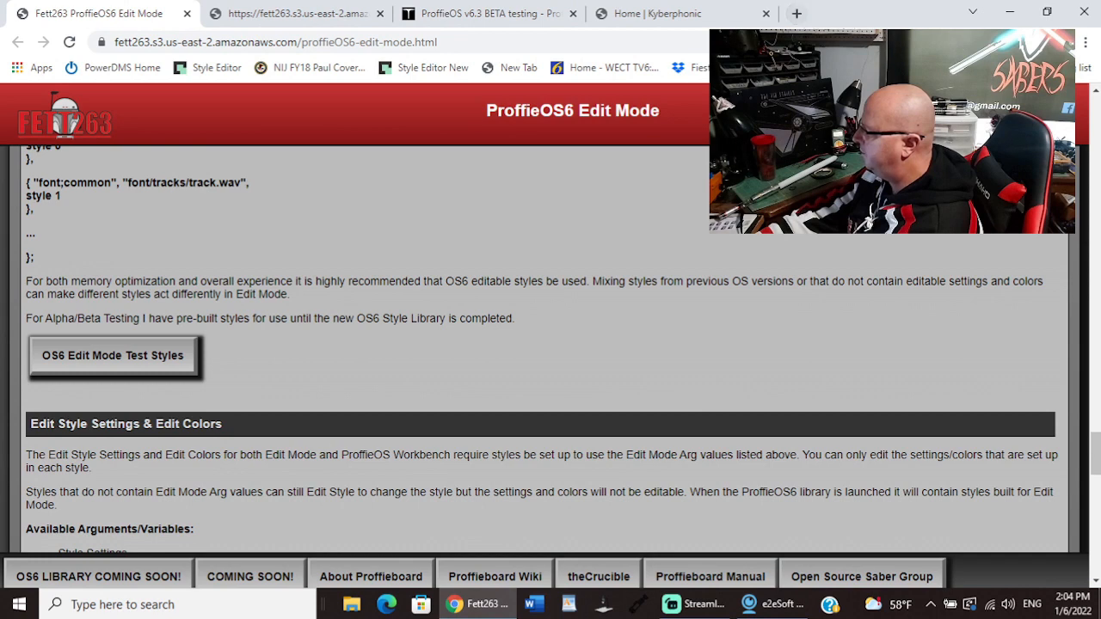
{"action": "left_click", "coordinate": [803, 68]}
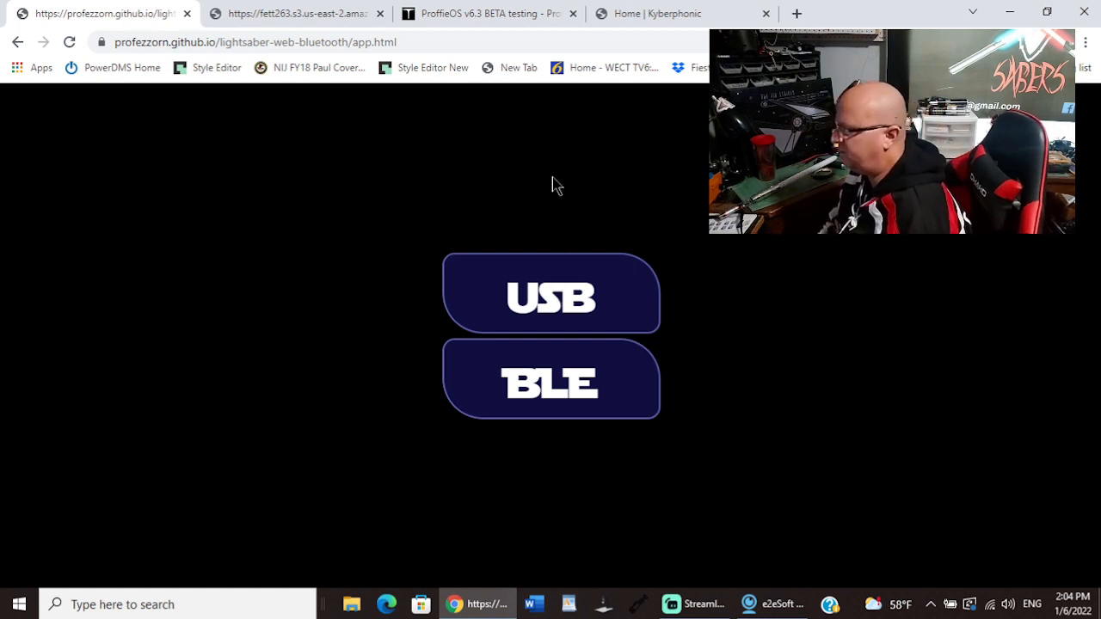
{"action": "left_click", "coordinate": [553, 290]}
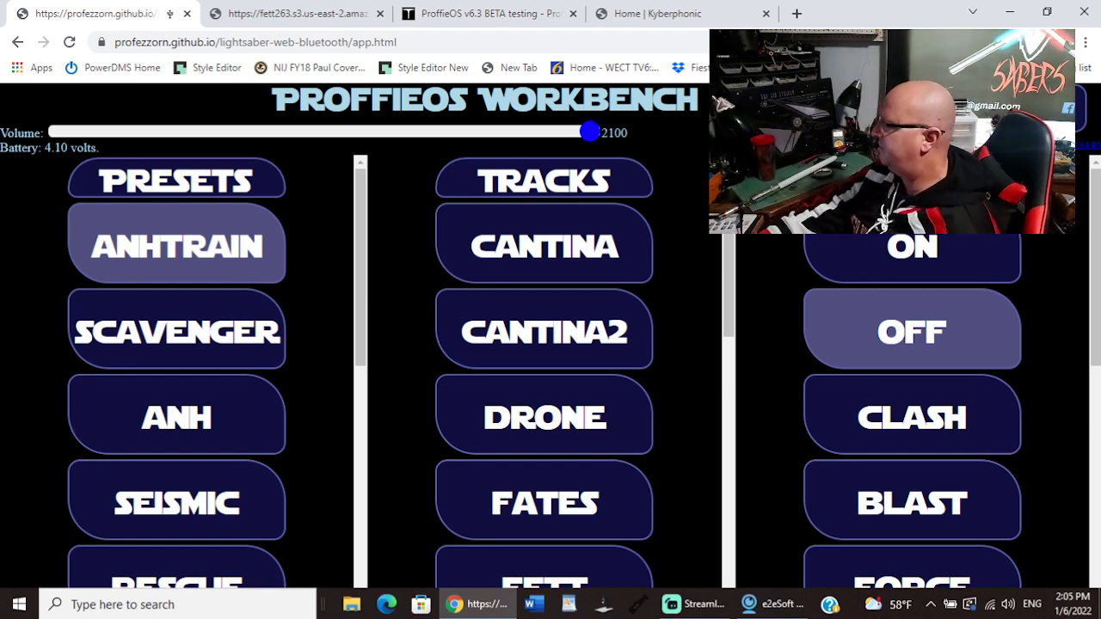
Step: Turn the saber on with the anhtrain preset and trigger the Lightning effect
{"action": "left_click", "coordinate": [930, 247]}
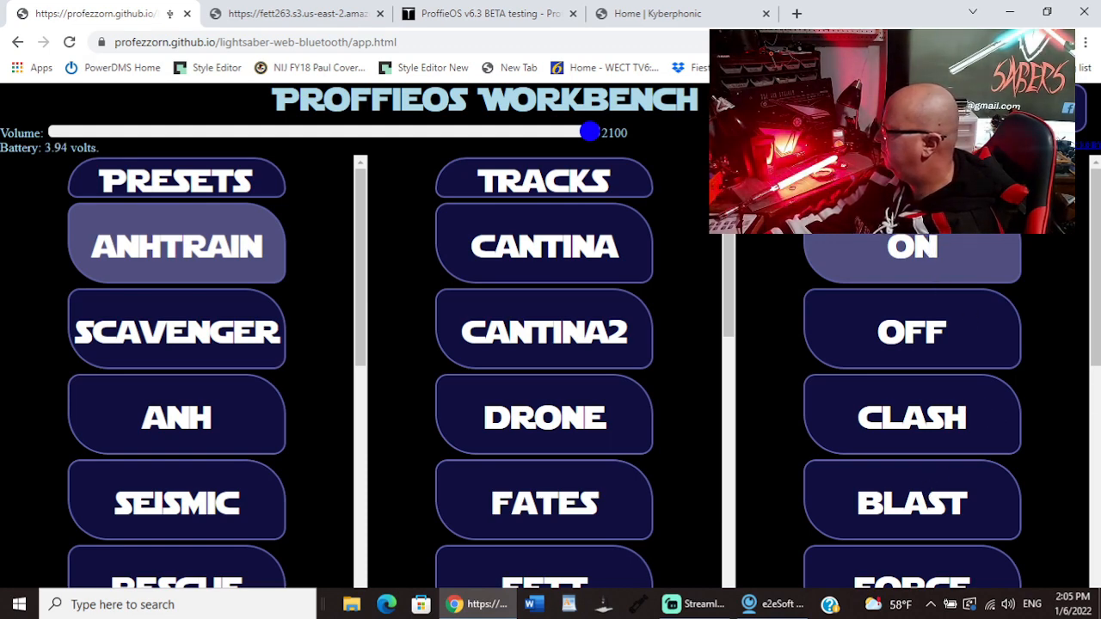
{"action": "scroll", "coordinate": [929, 492], "scroll_direction": "down", "scroll_amount": 4}
{"action": "scroll", "coordinate": [911, 404], "scroll_direction": "down", "scroll_amount": 1}
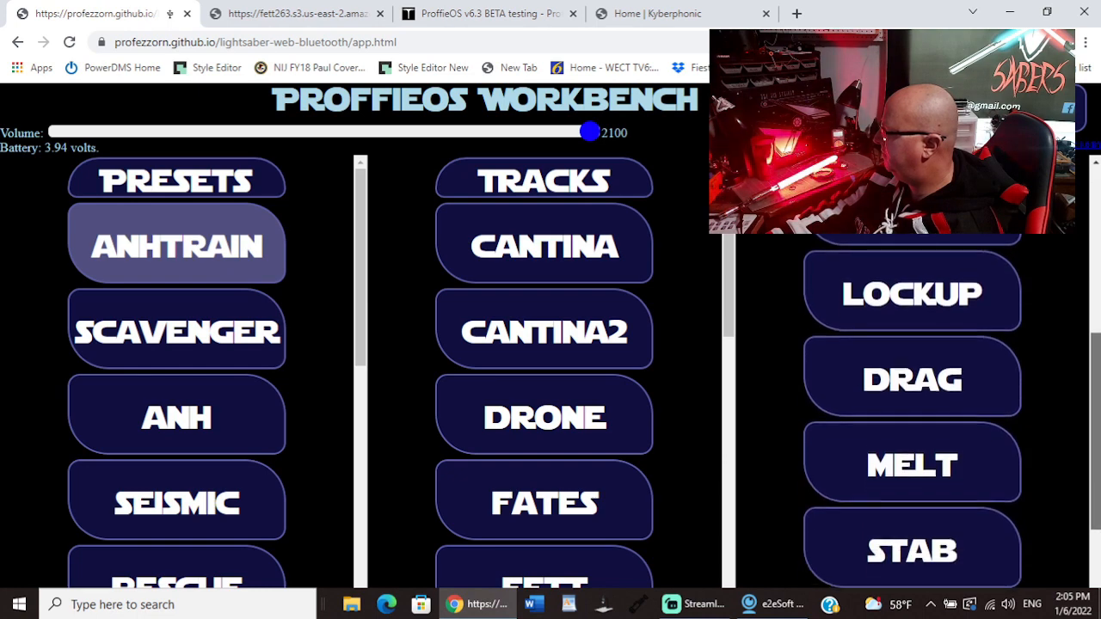
{"action": "scroll", "coordinate": [911, 404], "scroll_direction": "down", "scroll_amount": 1}
{"action": "scroll", "coordinate": [968, 533], "scroll_direction": "down", "scroll_amount": 1}
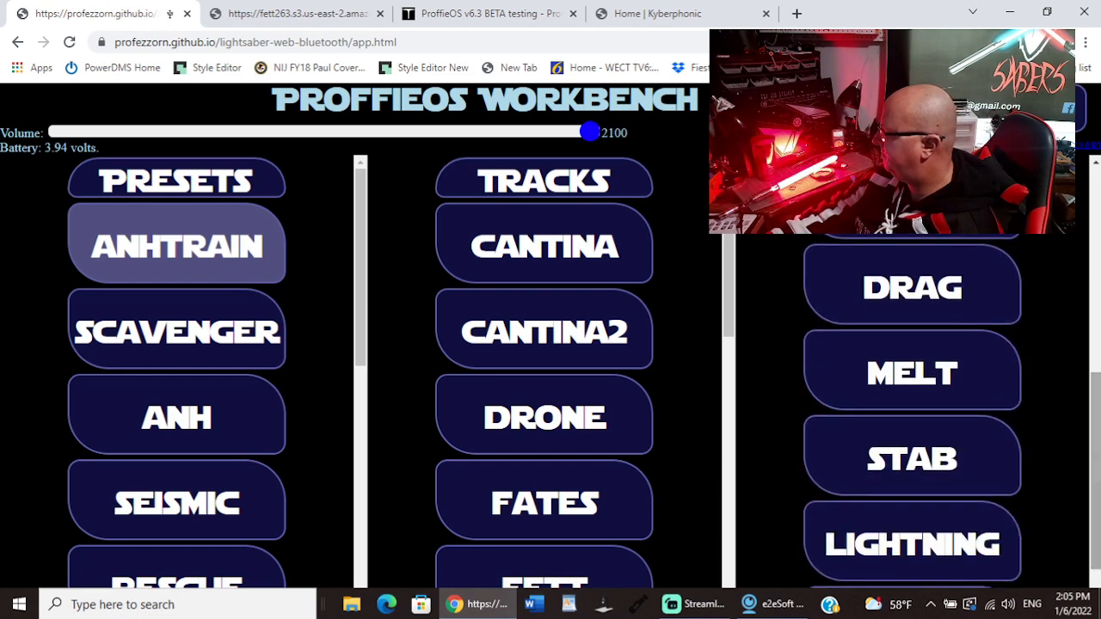
{"action": "left_click", "coordinate": [952, 539]}
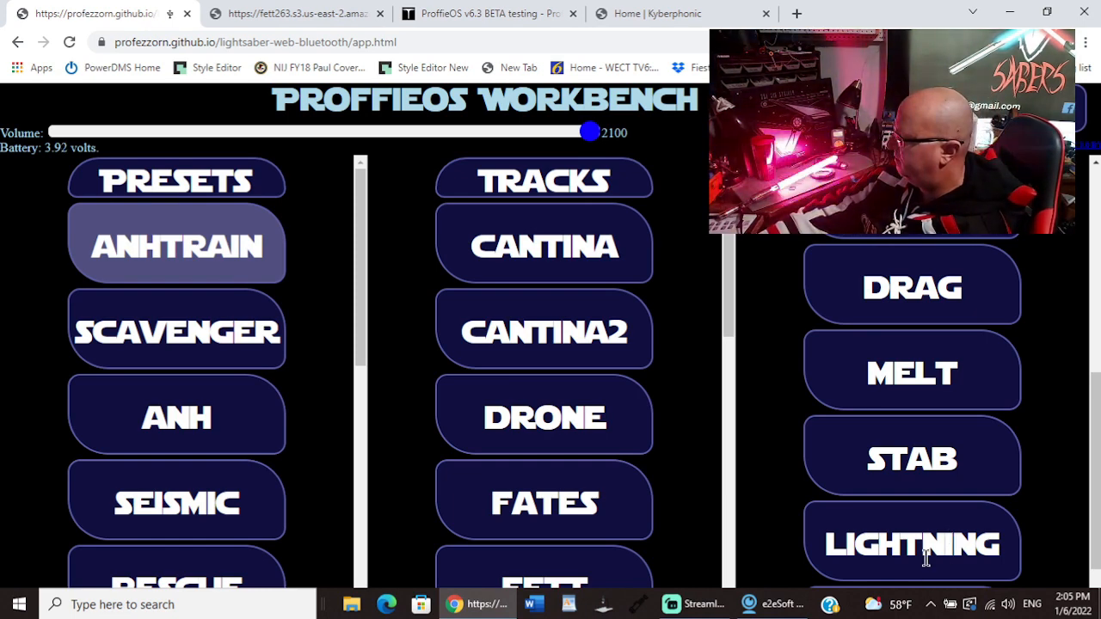
Step: Play the Cantina track on the saber and turn the saber off
{"action": "left_click", "coordinate": [569, 250]}
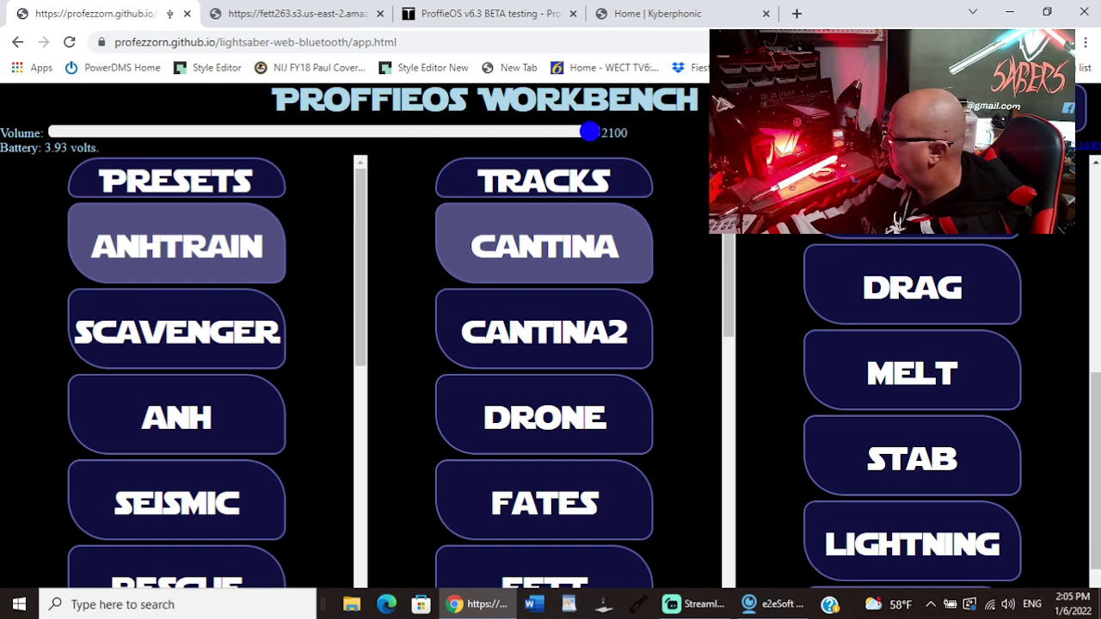
{"action": "scroll", "coordinate": [1088, 430], "scroll_direction": "down", "scroll_amount": 1}
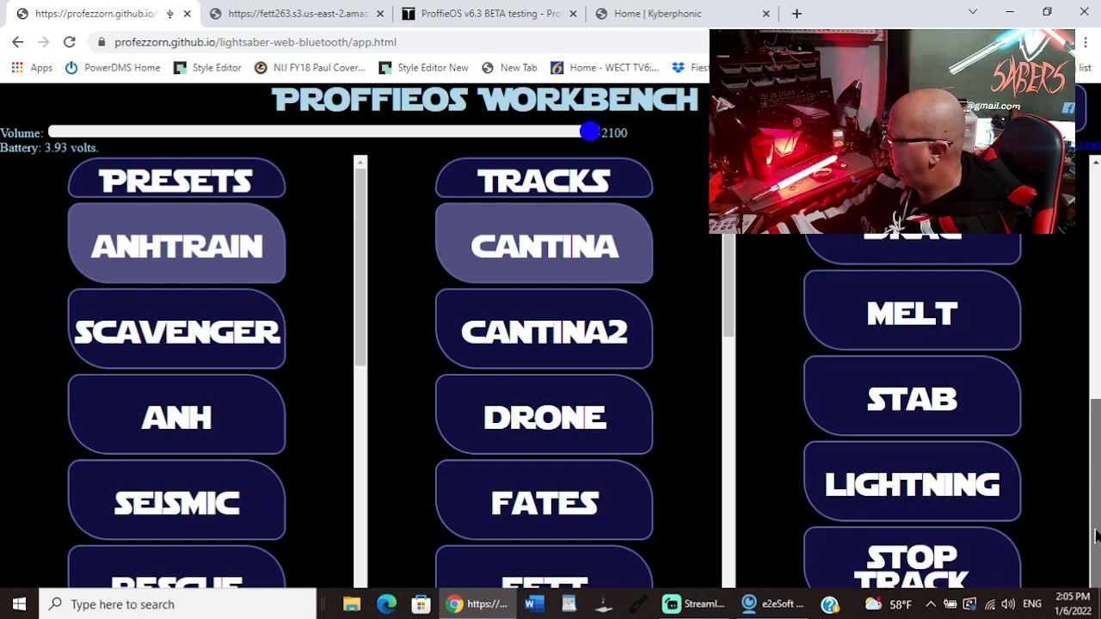
{"action": "left_click_drag", "start_coordinate": [1093, 466], "coordinate": [1093, 230]}
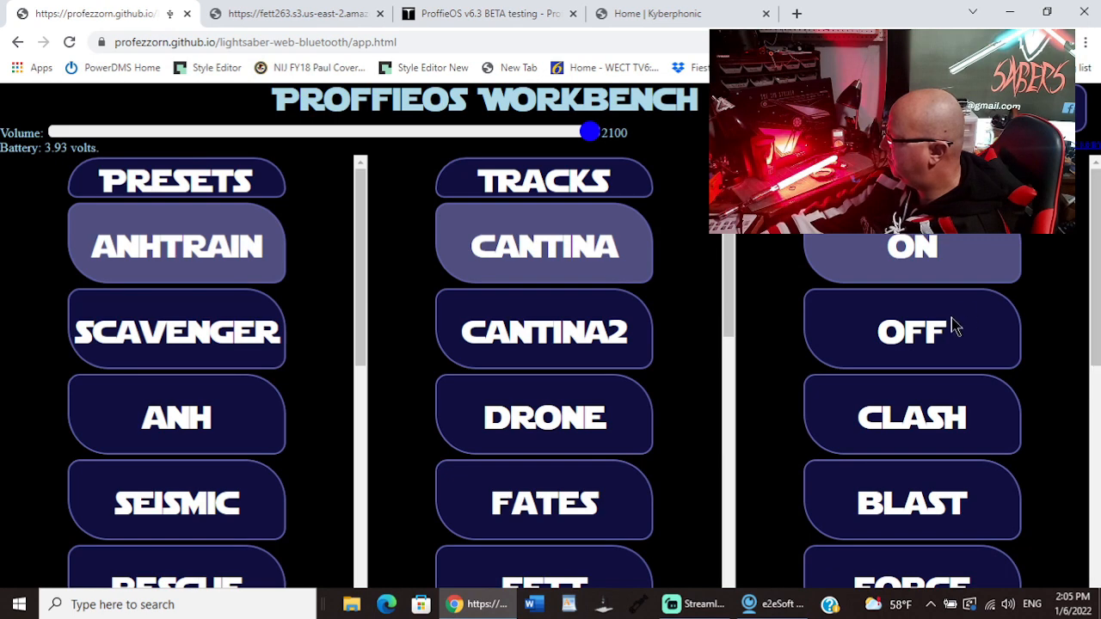
{"action": "left_click", "coordinate": [922, 324]}
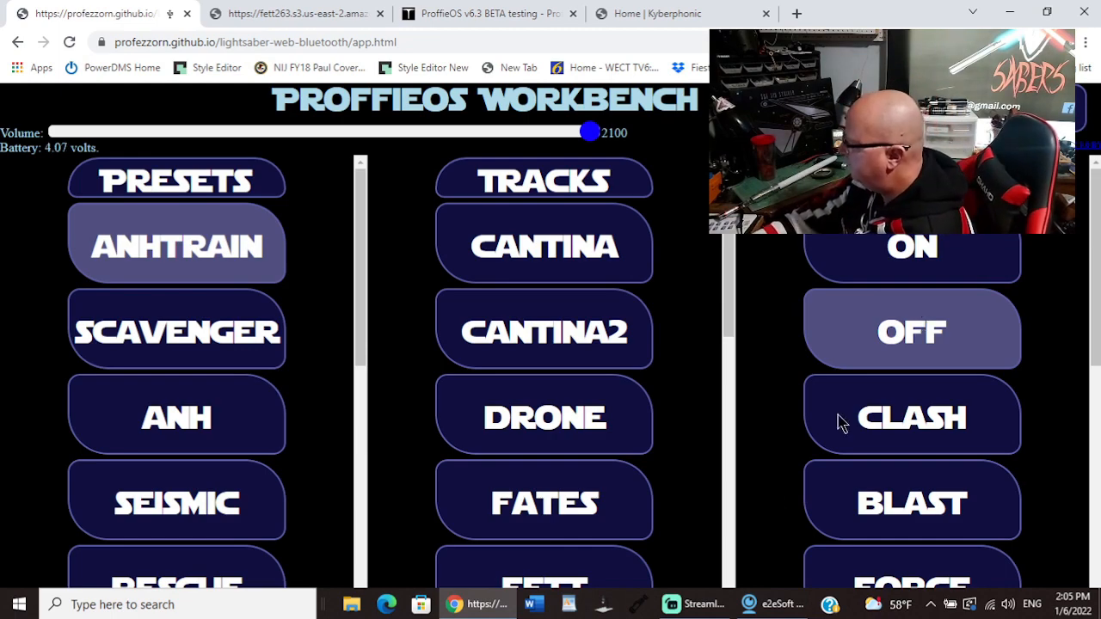
Step: Switch to Streamlabs Desktop, transition the Window Share no peak scene to live, and return to the Workbench
{"action": "left_click", "coordinate": [699, 604]}
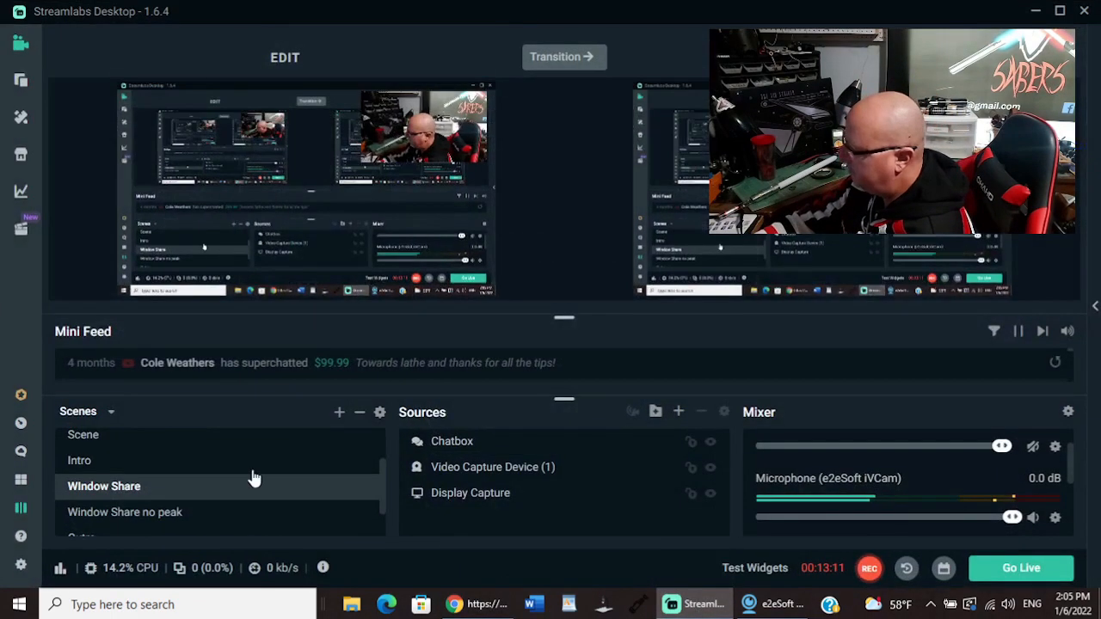
{"action": "left_click", "coordinate": [163, 516]}
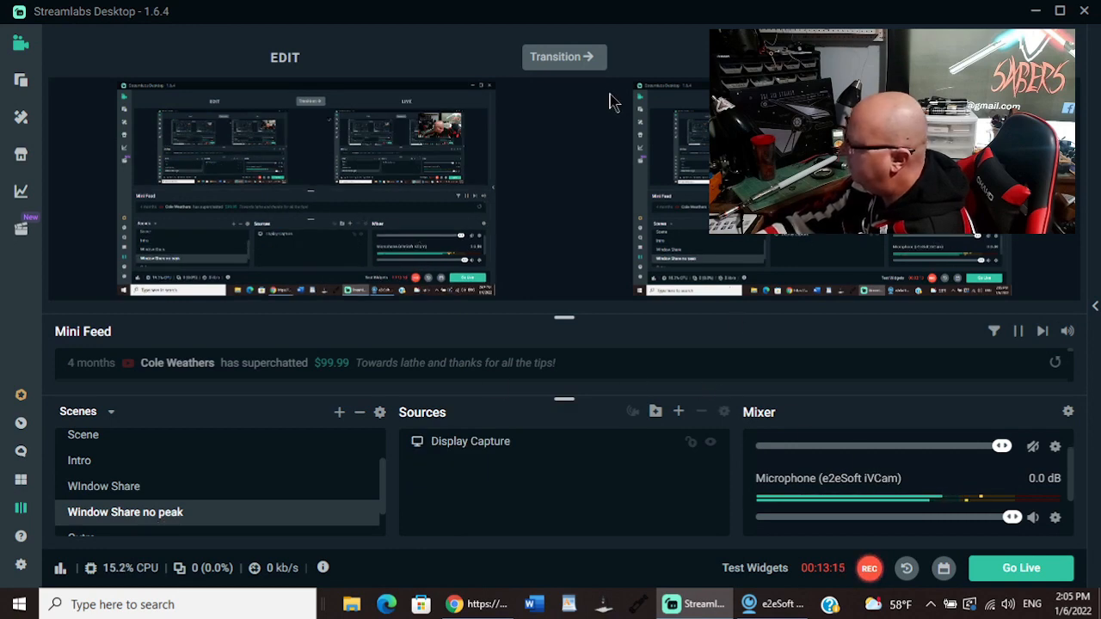
{"action": "left_click", "coordinate": [581, 69]}
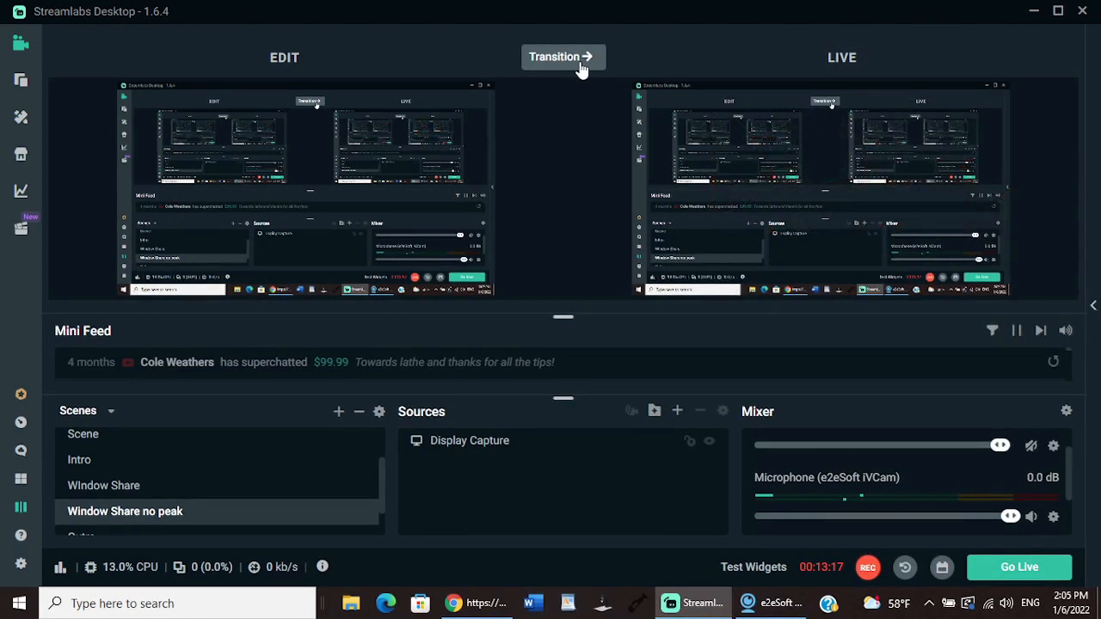
{"action": "left_click", "coordinate": [1034, 13]}
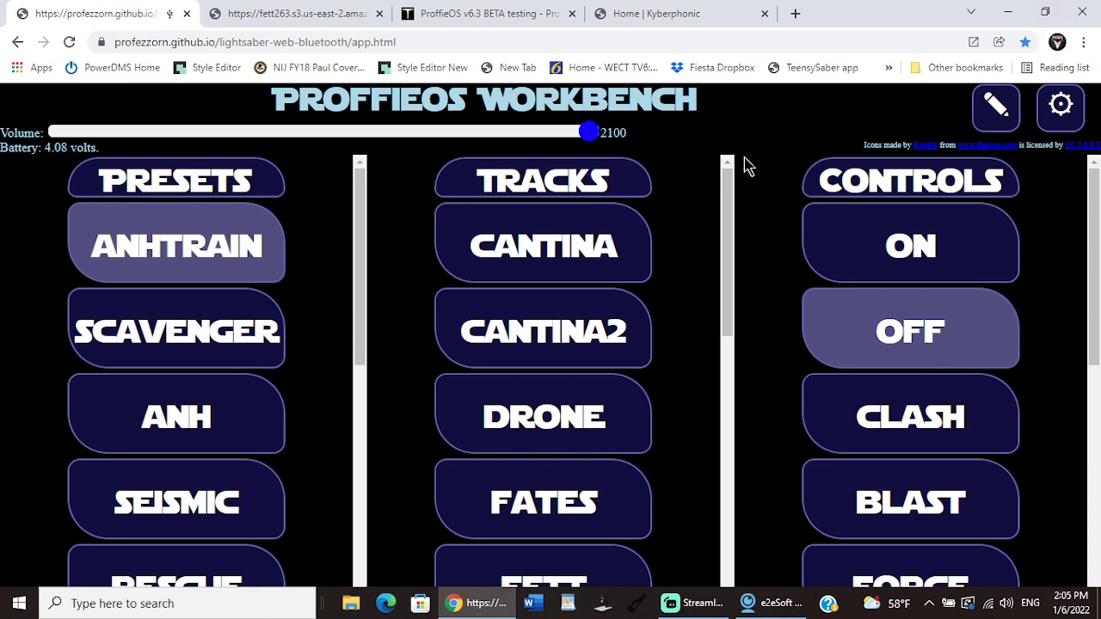
Step: Look through the saber's preset list and open the anhtrain preset for editing
{"action": "left_click_drag", "start_coordinate": [368, 240], "coordinate": [374, 445]}
{"action": "mouse_move", "coordinate": [369, 467]}
{"action": "left_mouse_down"}
{"action": "mouse_move", "coordinate": [363, 218]}
{"action": "mouse_move", "coordinate": [361, 484]}
{"action": "left_mouse_up"}
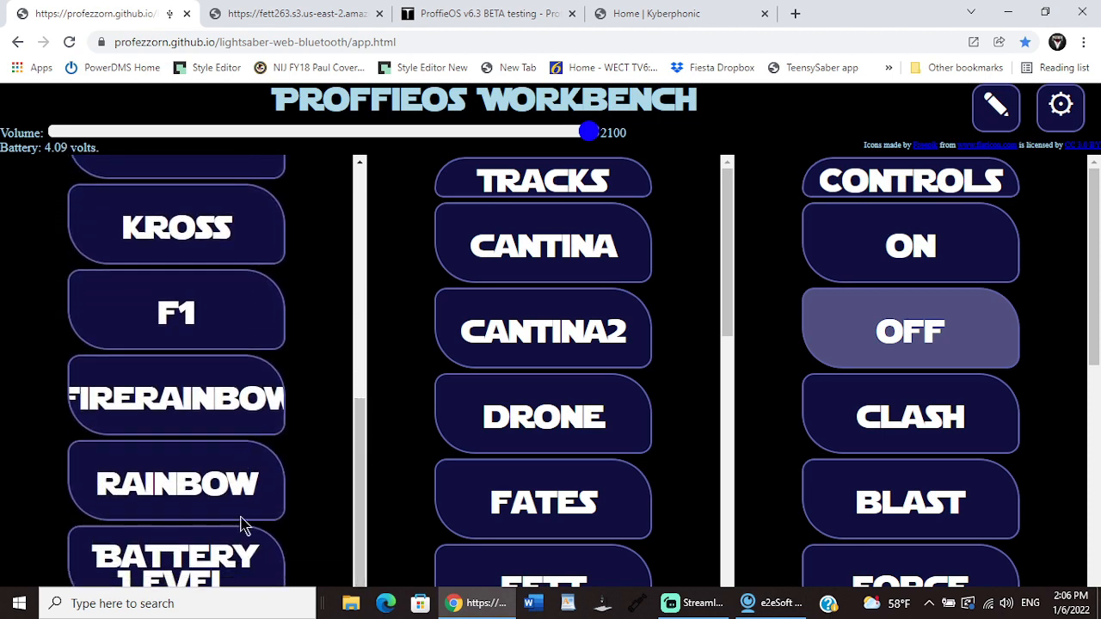
{"action": "left_click_drag", "start_coordinate": [361, 475], "coordinate": [364, 216]}
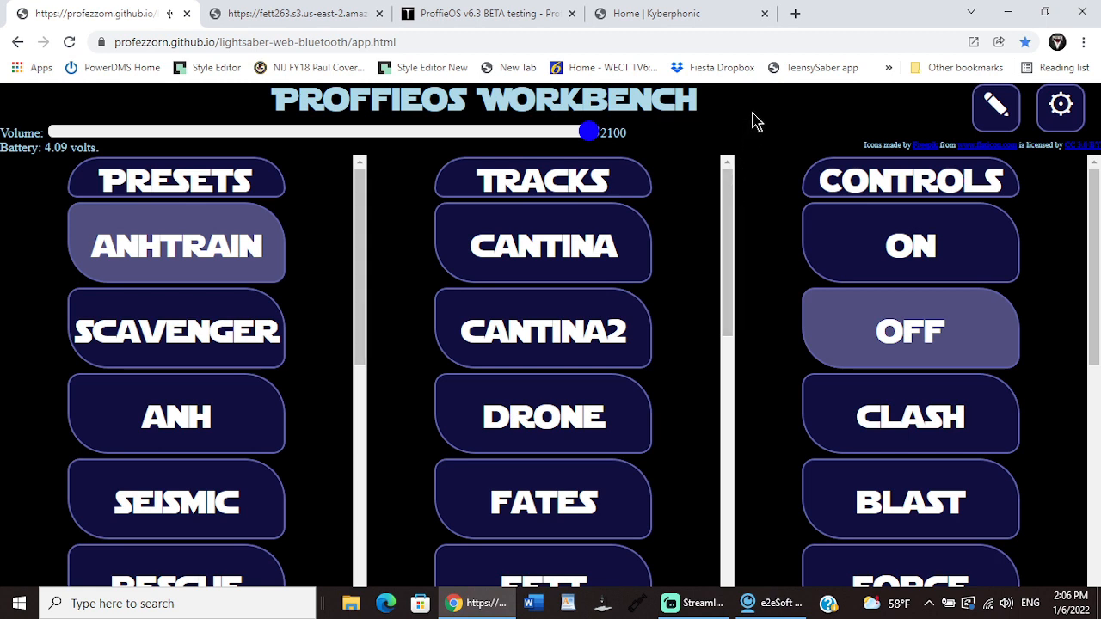
{"action": "left_click", "coordinate": [995, 110]}
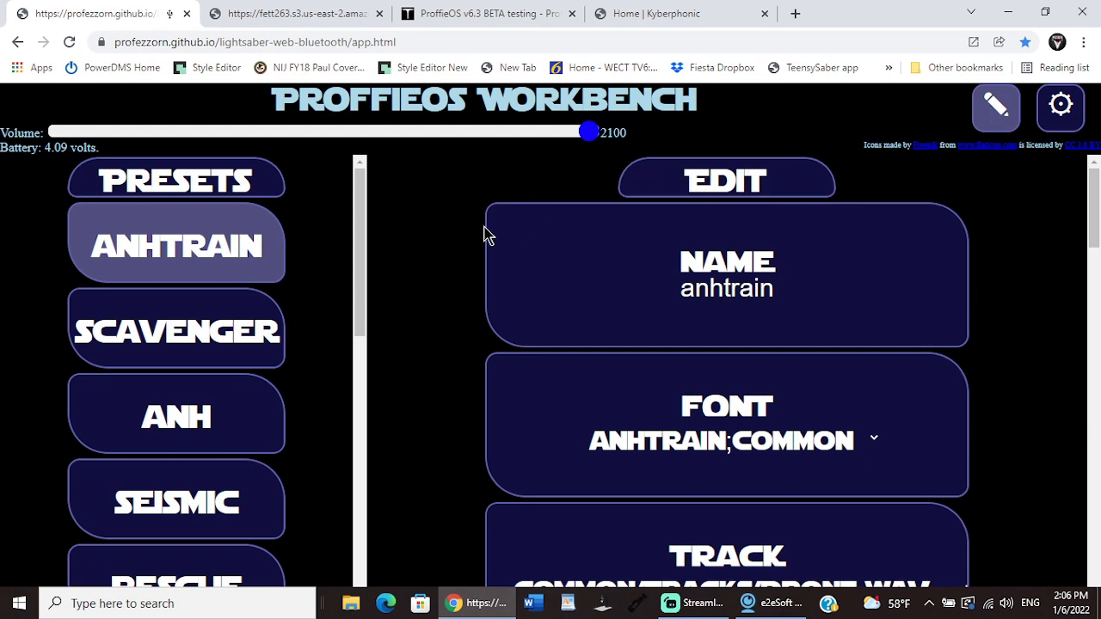
{"action": "mouse_move", "coordinate": [359, 211]}
{"action": "left_mouse_down"}
{"action": "mouse_move", "coordinate": [366, 430]}
{"action": "mouse_move", "coordinate": [361, 200]}
{"action": "left_mouse_up"}
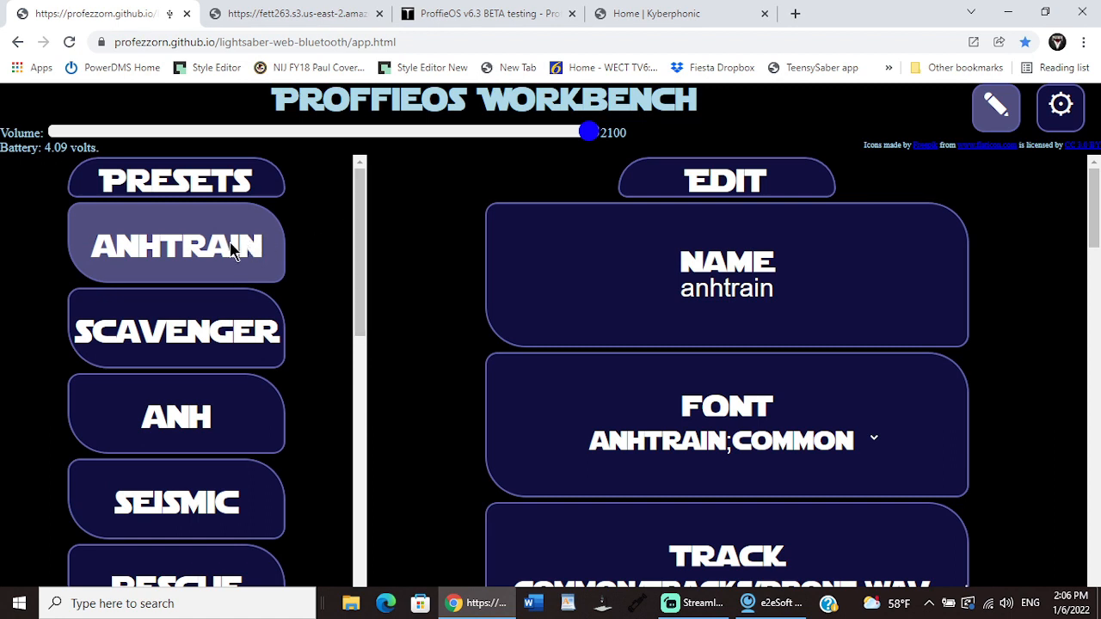
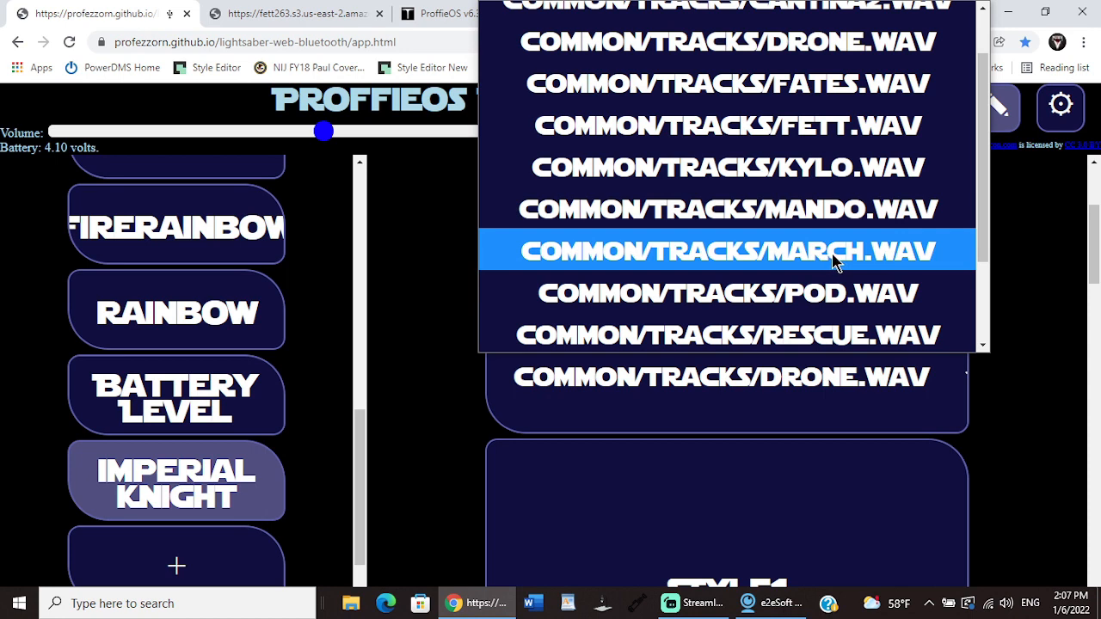
Step: Set the imperial knight preset's track to common/tracks/march.wav and its Style1 base color to white (255, 255, 255)
{"action": "left_click", "coordinate": [834, 262]}
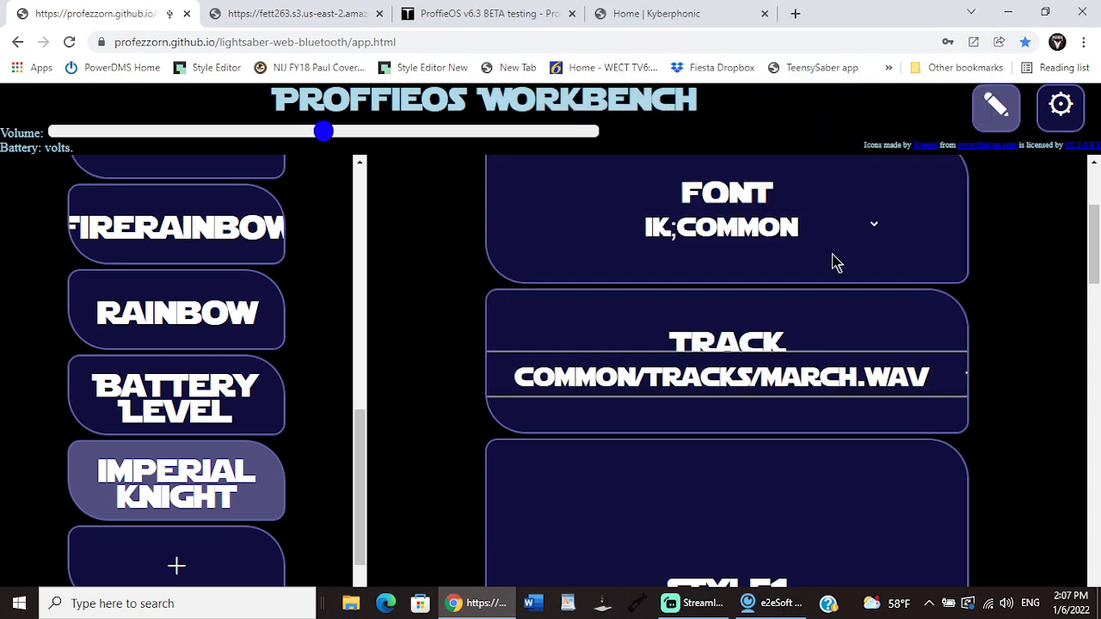
{"action": "left_click_drag", "start_coordinate": [1096, 262], "coordinate": [1096, 332]}
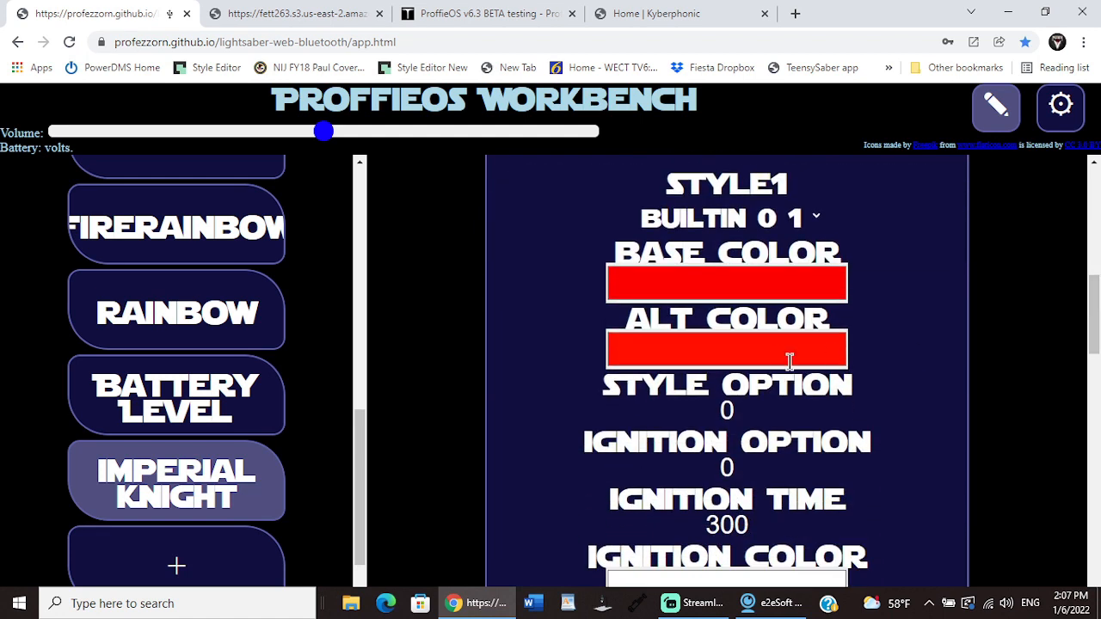
{"action": "left_click", "coordinate": [789, 292]}
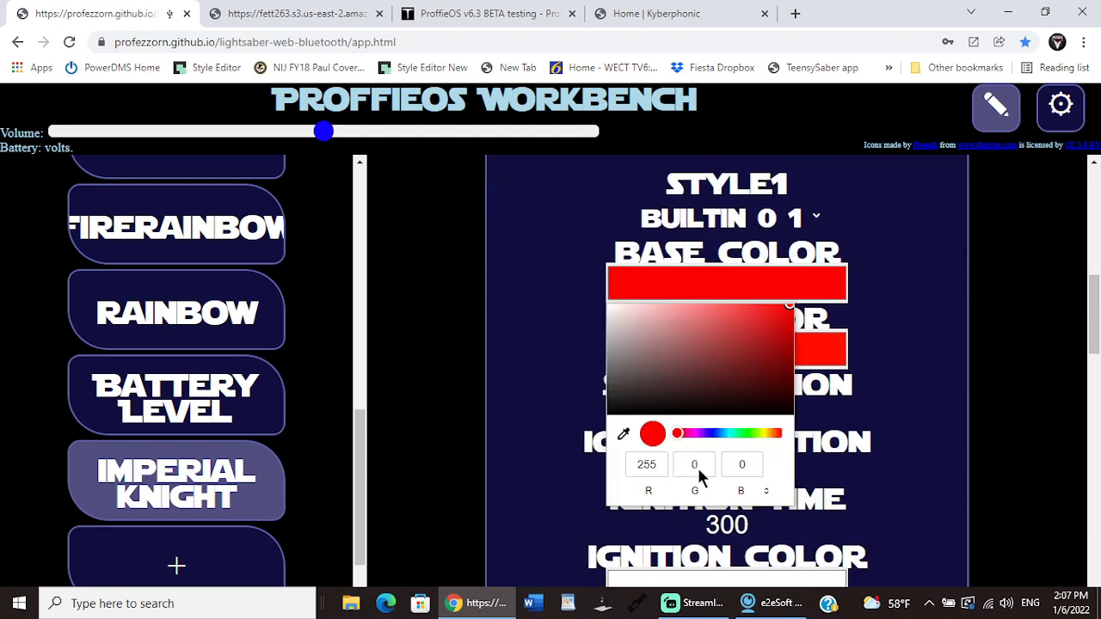
{"action": "left_click_drag", "start_coordinate": [679, 435], "coordinate": [749, 436]}
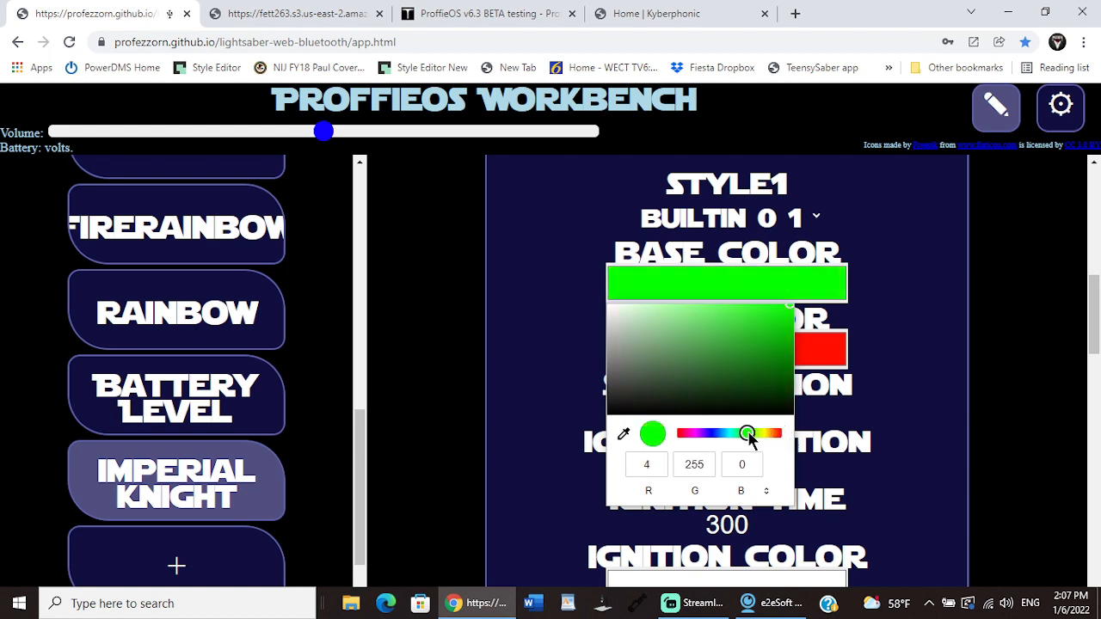
{"action": "double_click", "coordinate": [655, 469]}
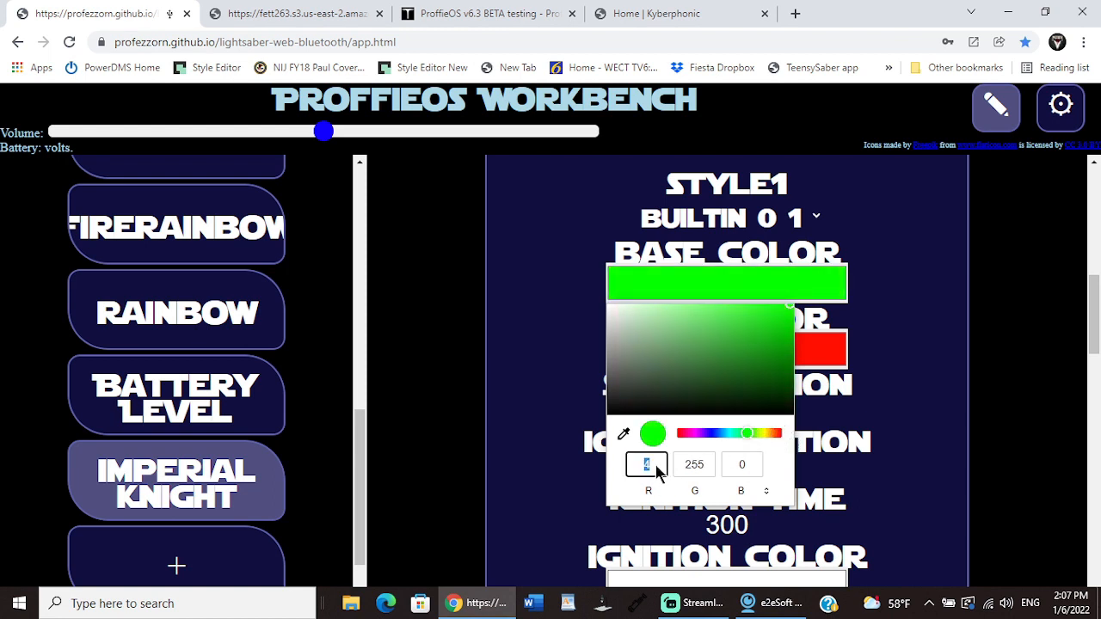
{"action": "type", "text": "255"}
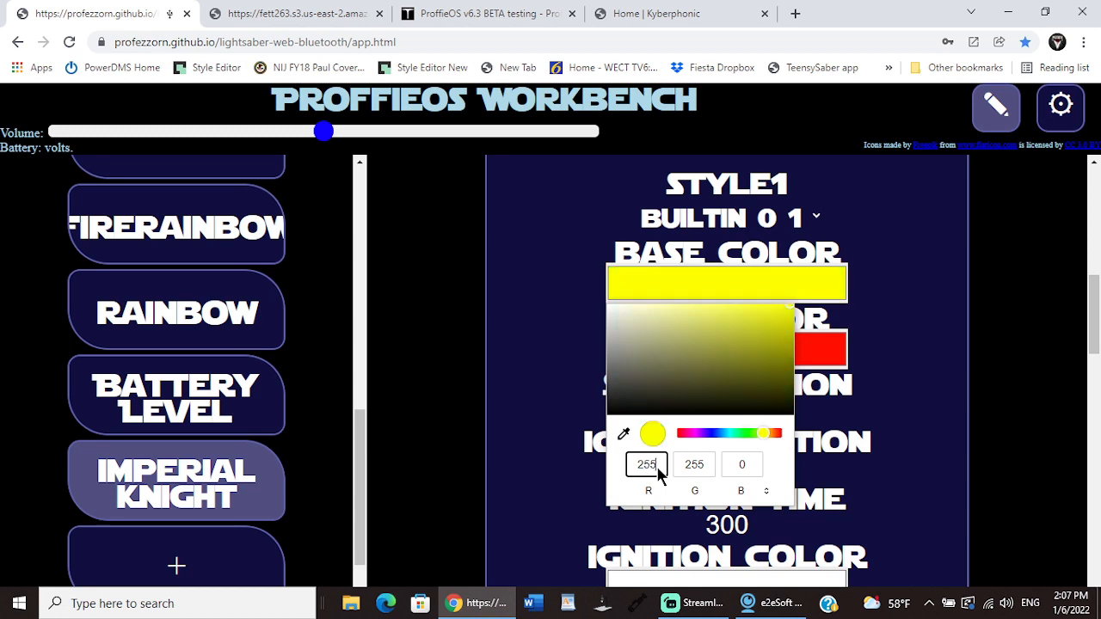
{"action": "double_click", "coordinate": [752, 471]}
{"action": "type", "text": "255"}
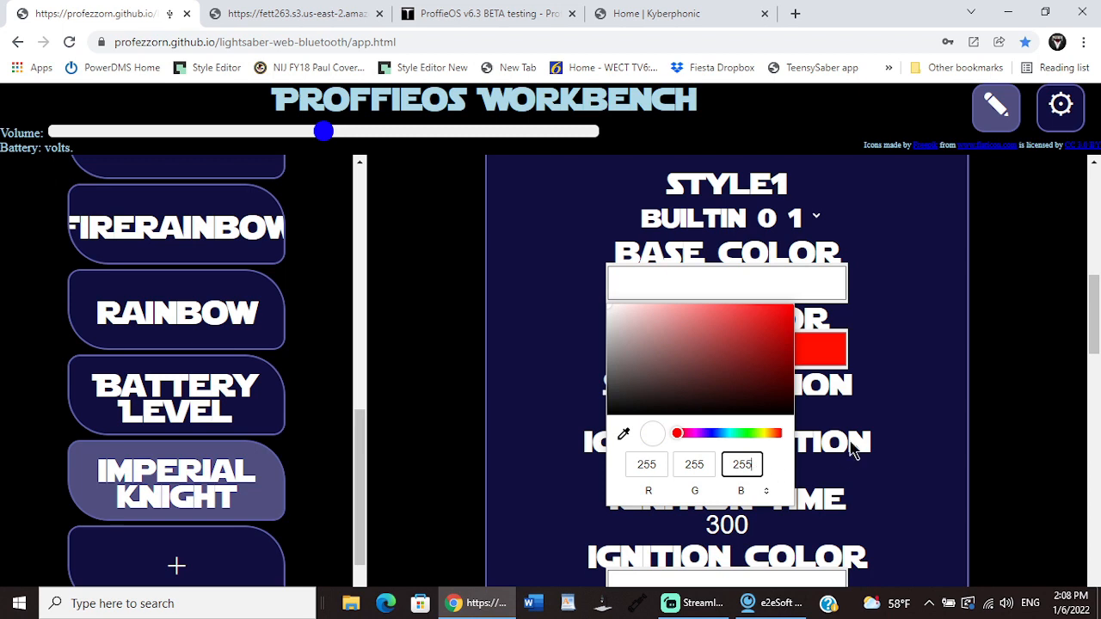
{"action": "left_click", "coordinate": [882, 419]}
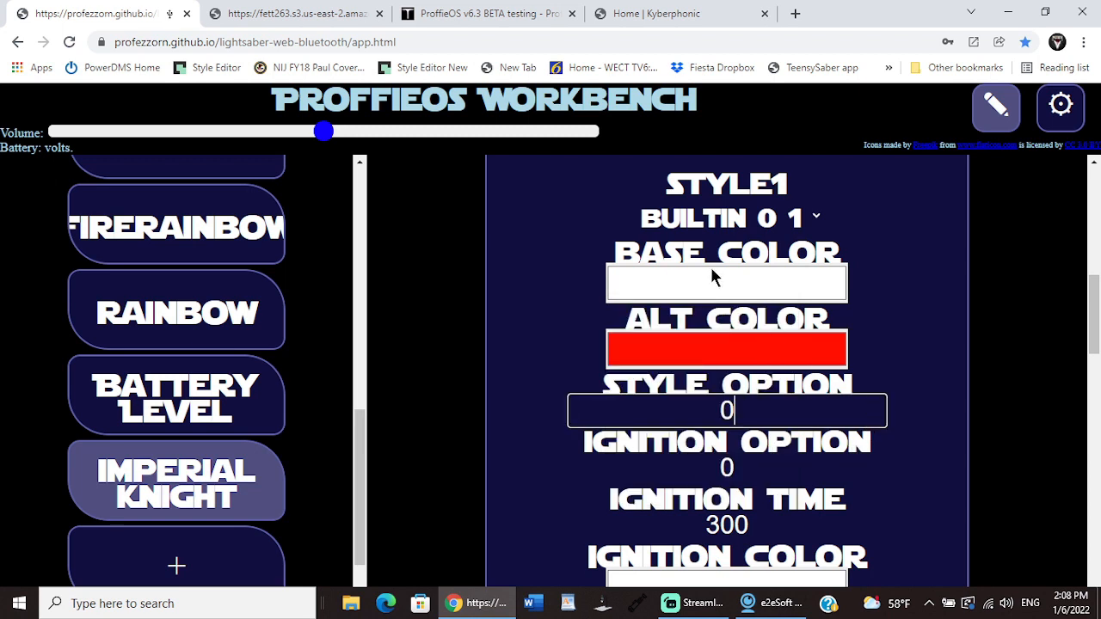
Step: Set the Style1 blast color of the imperial knight preset to green (13, 231, 50)
{"action": "left_click_drag", "start_coordinate": [1096, 317], "coordinate": [1097, 384]}
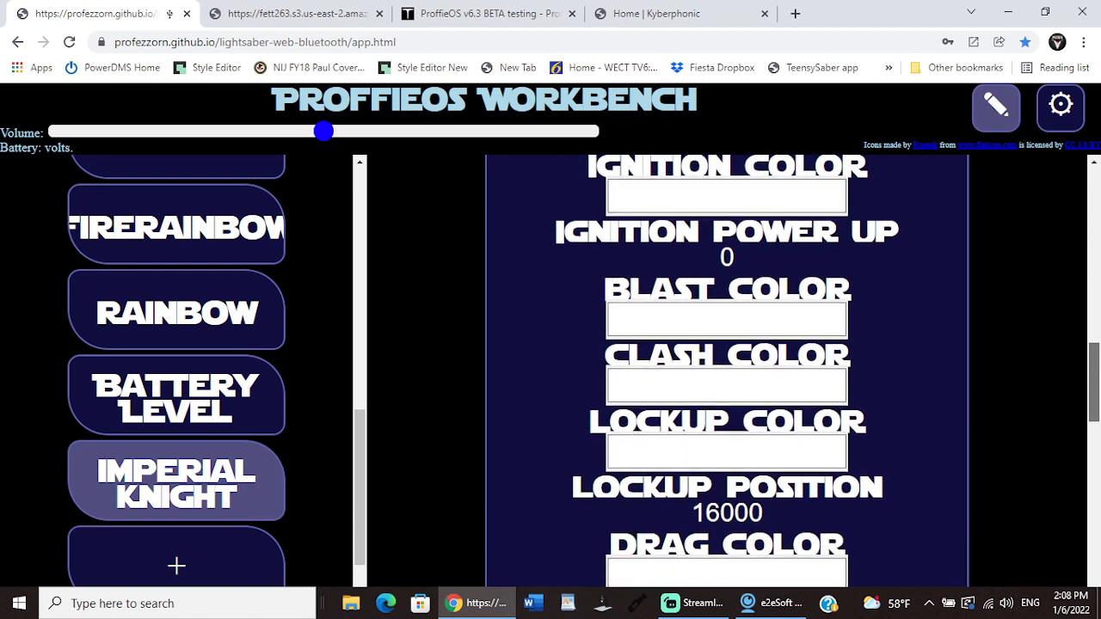
{"action": "left_click", "coordinate": [759, 326]}
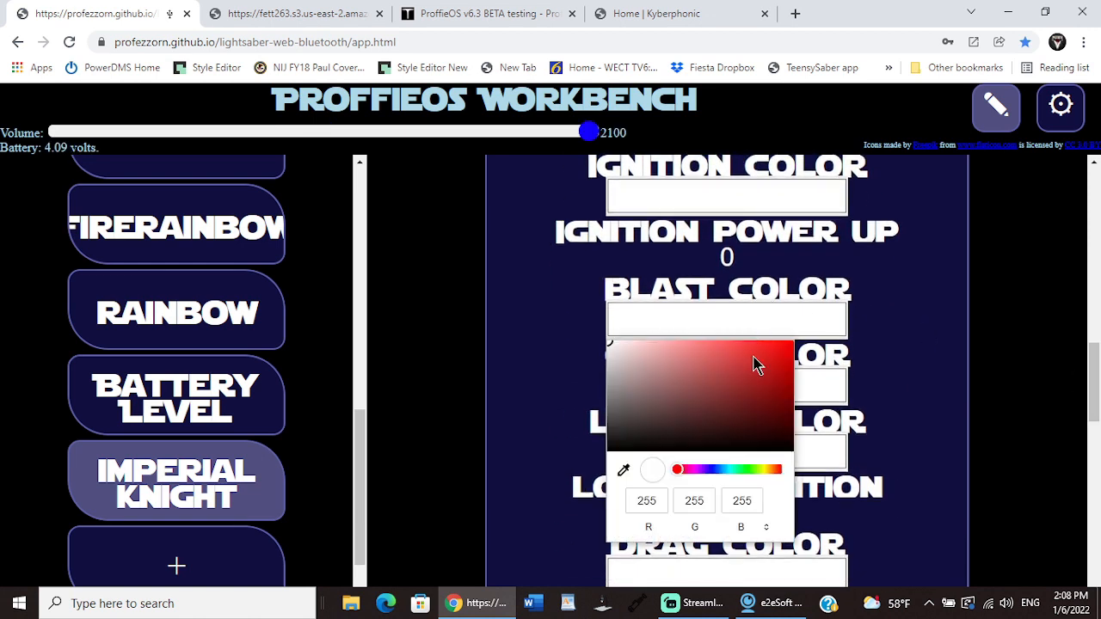
{"action": "left_click", "coordinate": [745, 468]}
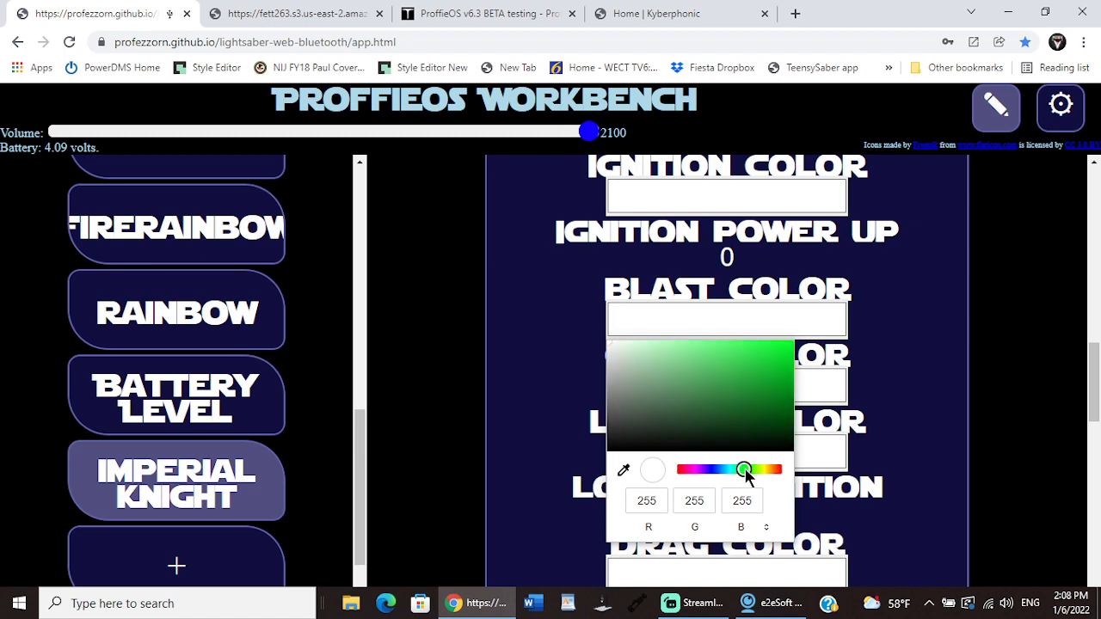
{"action": "left_click", "coordinate": [780, 353]}
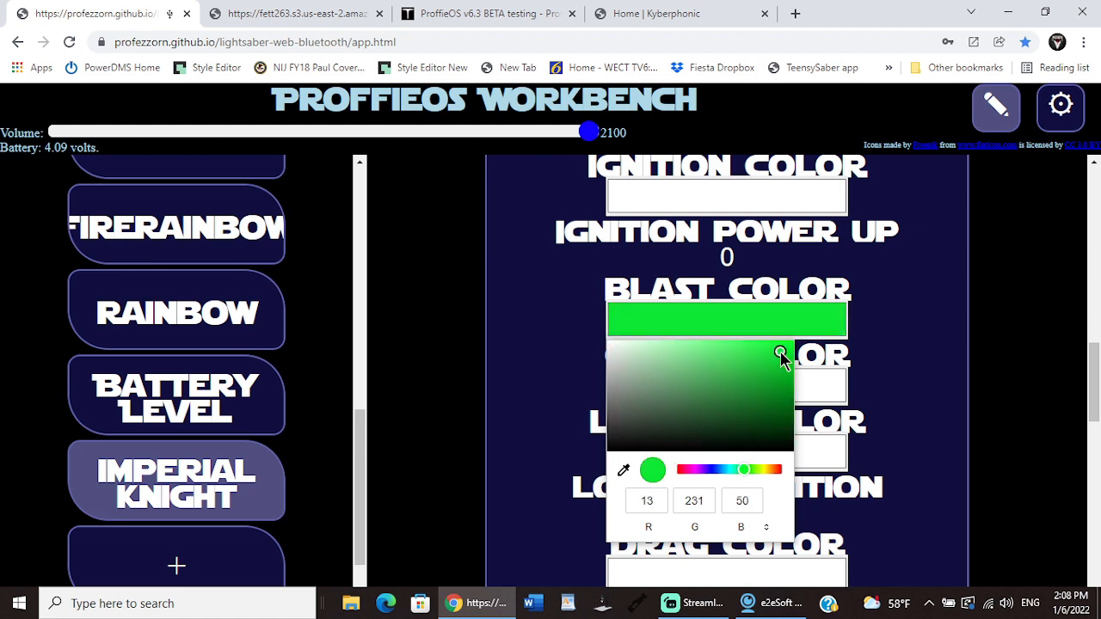
{"action": "left_click", "coordinate": [914, 360]}
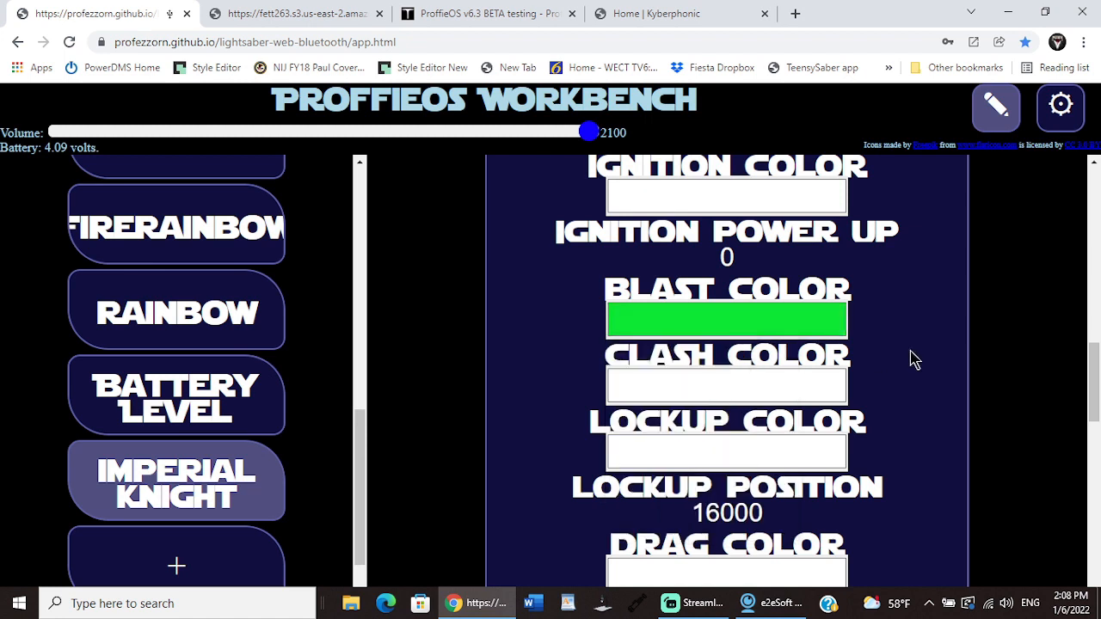
Step: Set the Style1 clash color to bright red (253, 13, 13)
{"action": "left_click", "coordinate": [778, 383]}
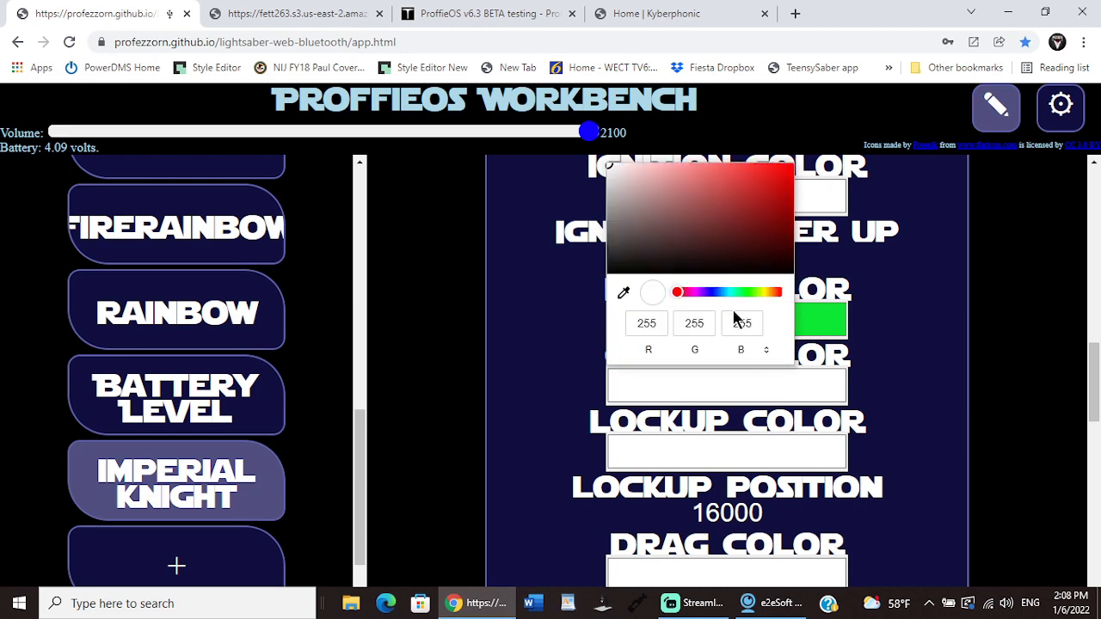
{"action": "left_click", "coordinate": [784, 193]}
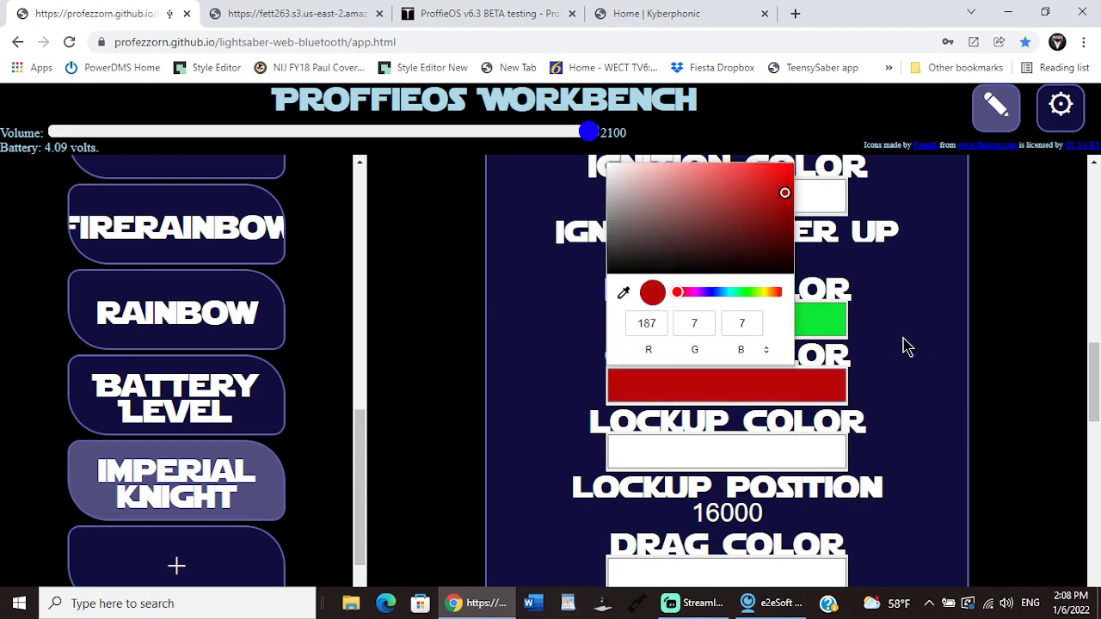
{"action": "left_click", "coordinate": [783, 169]}
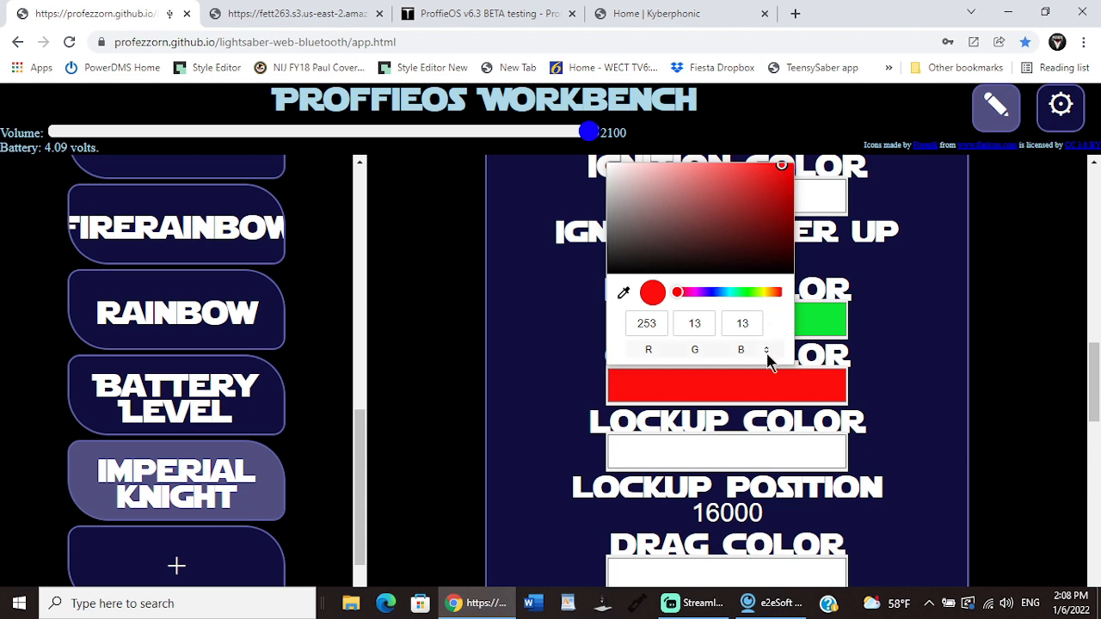
{"action": "left_click", "coordinate": [963, 346]}
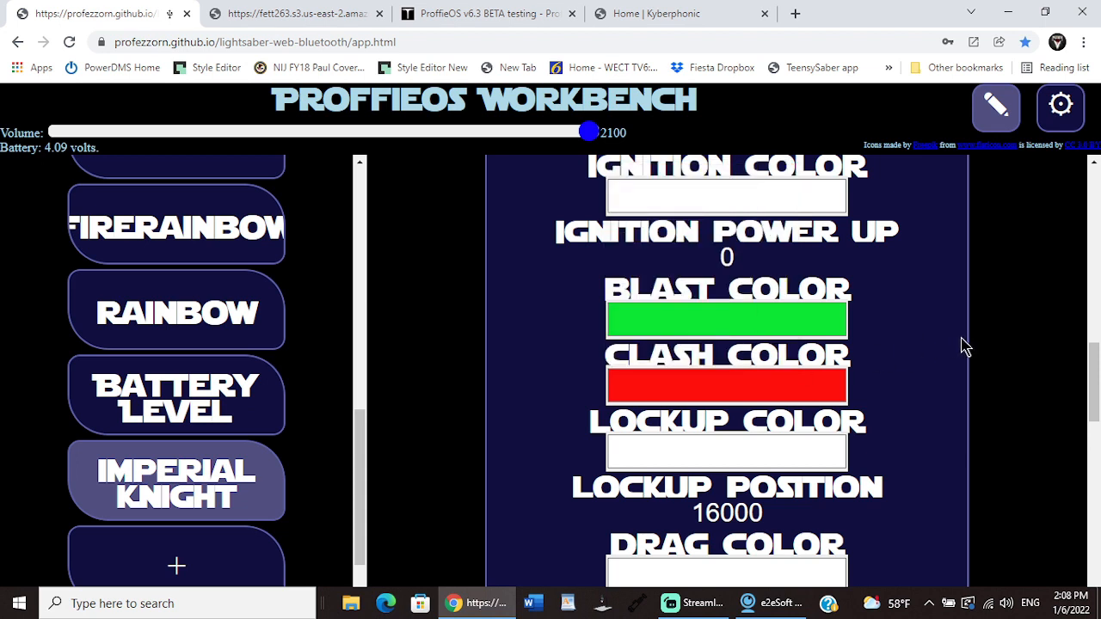
Step: Set the Style1 lockup color to bright red (251, 9, 9)
{"action": "left_click", "coordinate": [758, 448]}
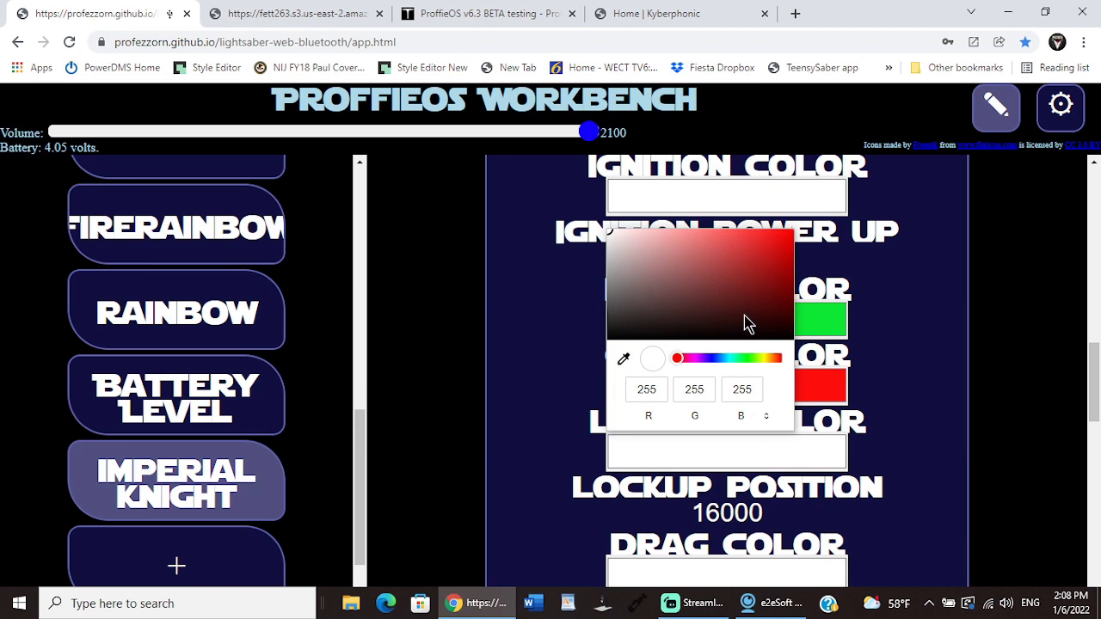
{"action": "left_click", "coordinate": [779, 359]}
{"action": "left_click", "coordinate": [785, 355]}
{"action": "left_click", "coordinate": [788, 241]}
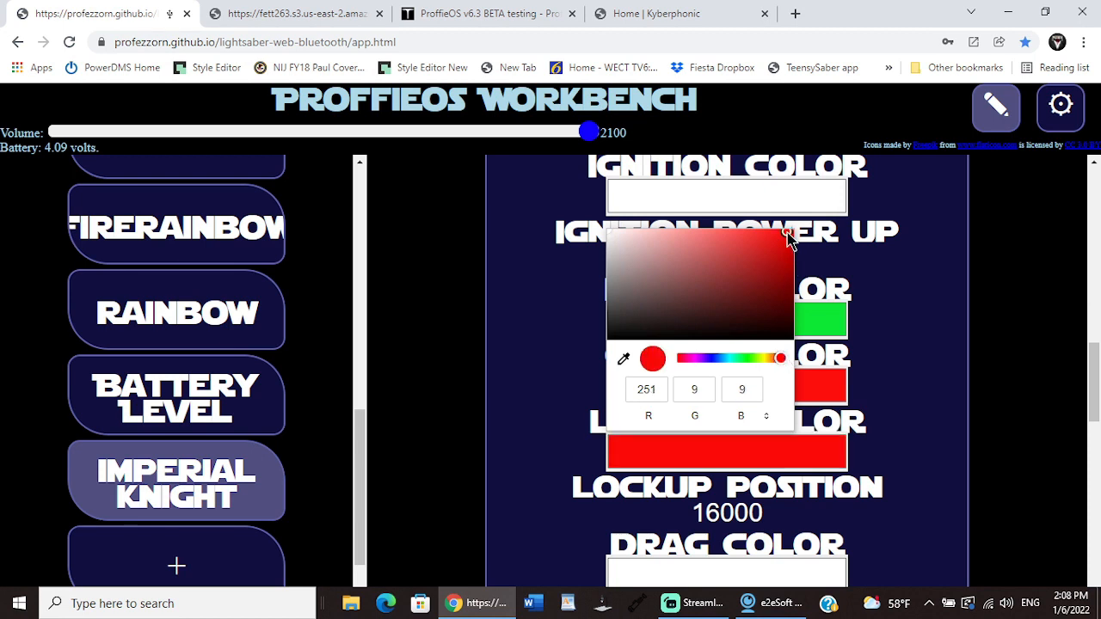
{"action": "left_click", "coordinate": [958, 373]}
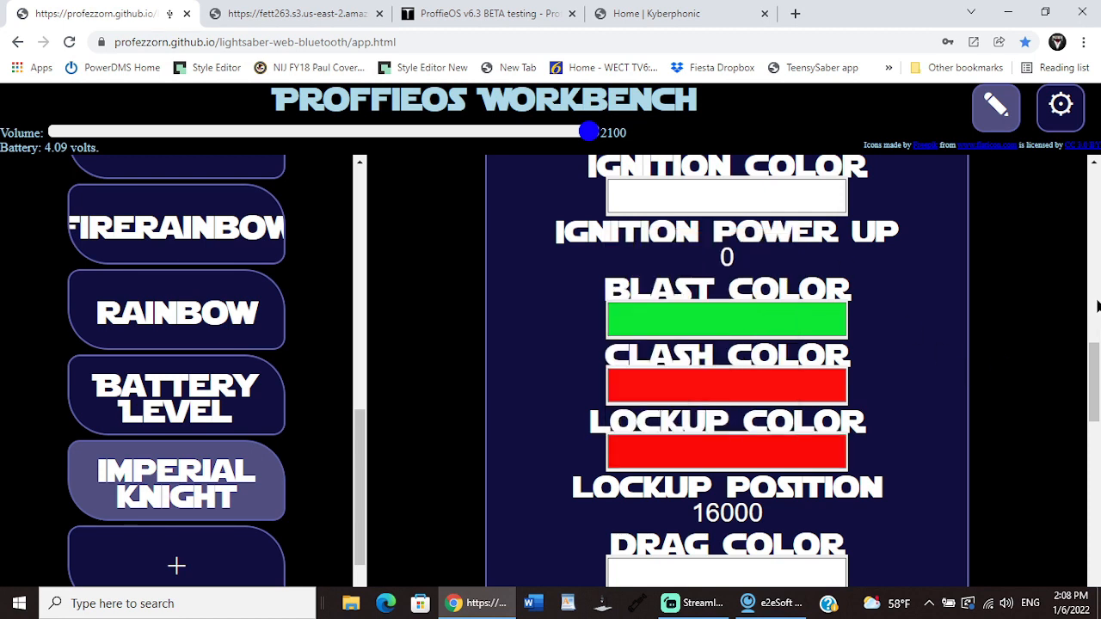
Step: Set both the drag color and the LB color of Style1 to bright red
{"action": "scroll", "coordinate": [1097, 378], "scroll_direction": "down", "scroll_amount": 3}
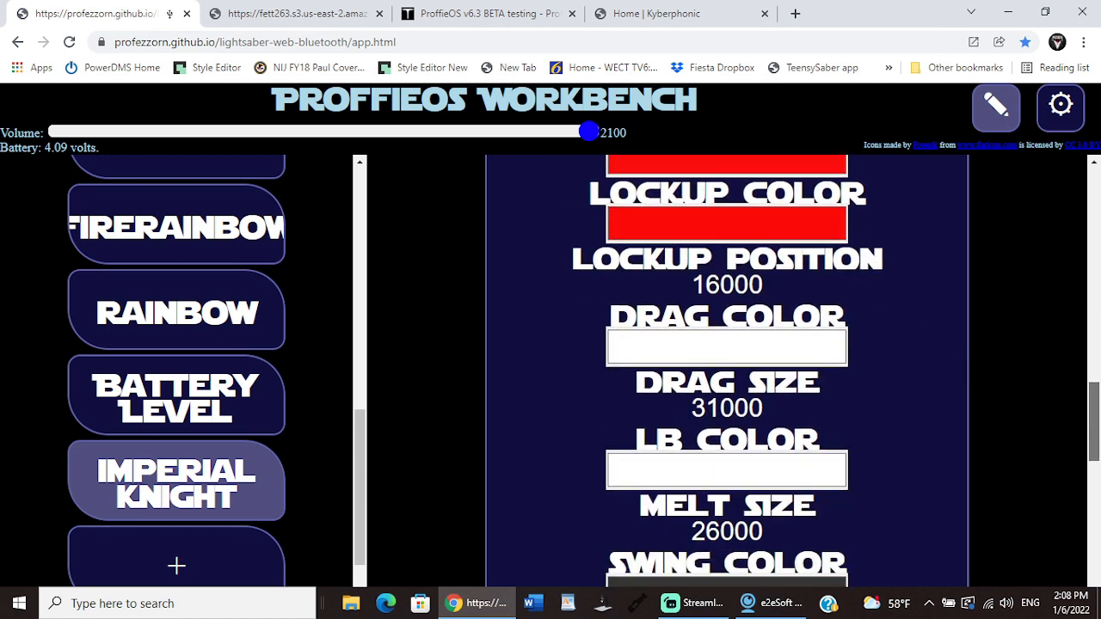
{"action": "left_click", "coordinate": [781, 357]}
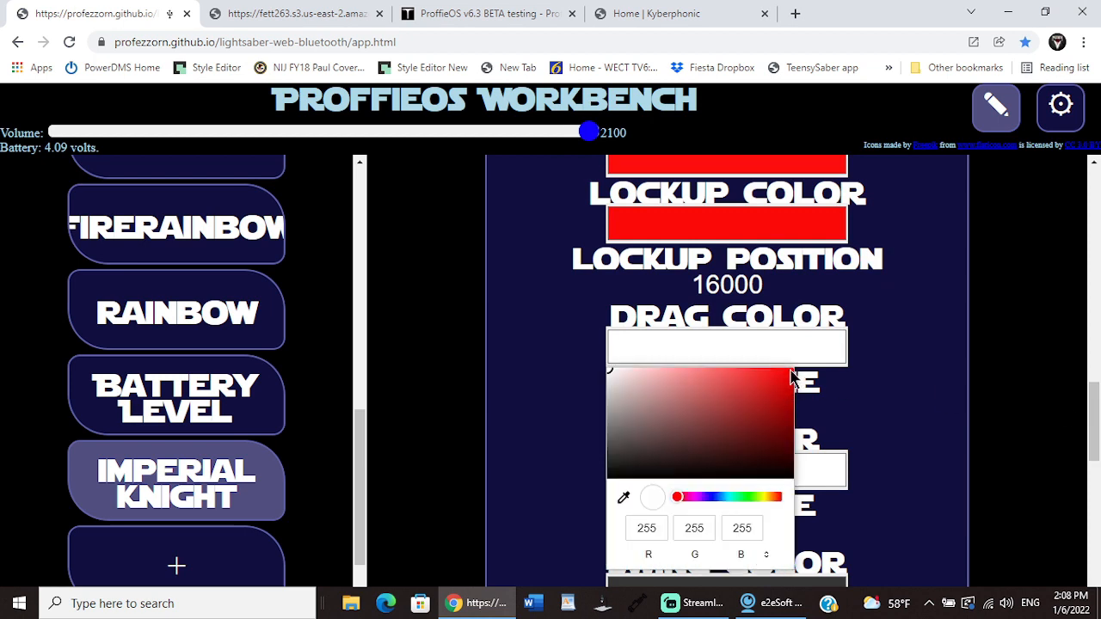
{"action": "left_click", "coordinate": [790, 376]}
{"action": "left_click", "coordinate": [949, 394]}
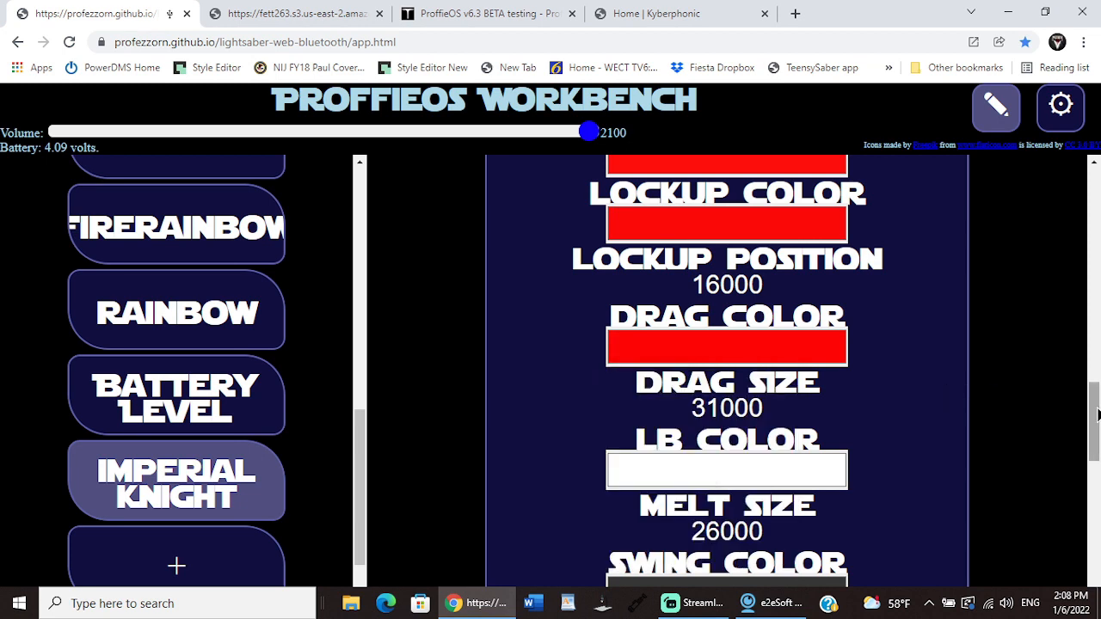
{"action": "scroll", "coordinate": [1097, 411], "scroll_direction": "down", "scroll_amount": 2}
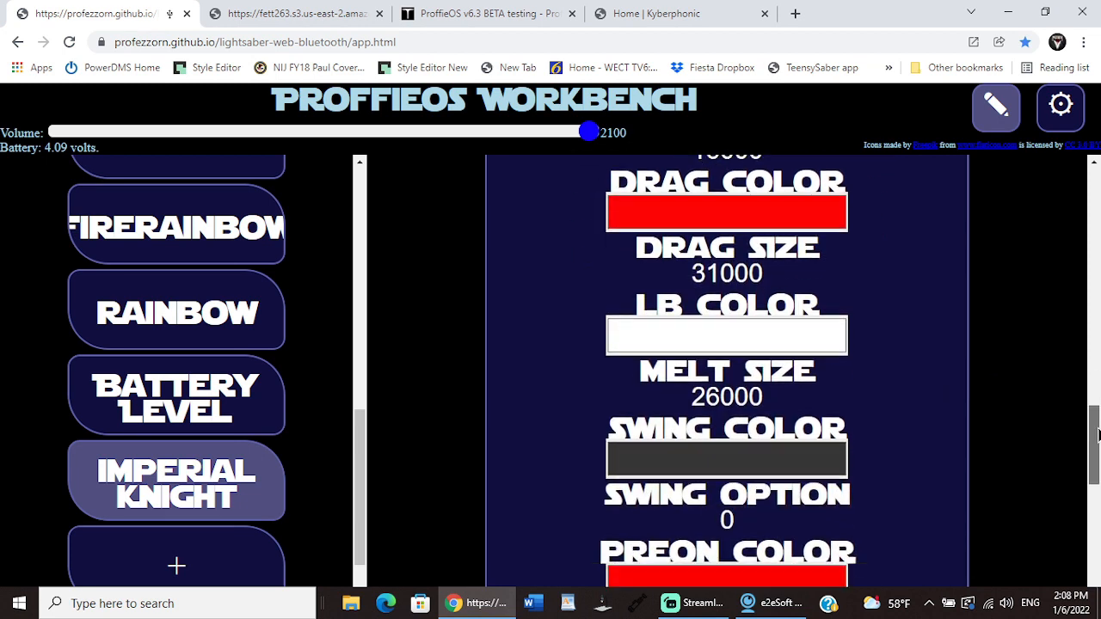
{"action": "left_click", "coordinate": [841, 348]}
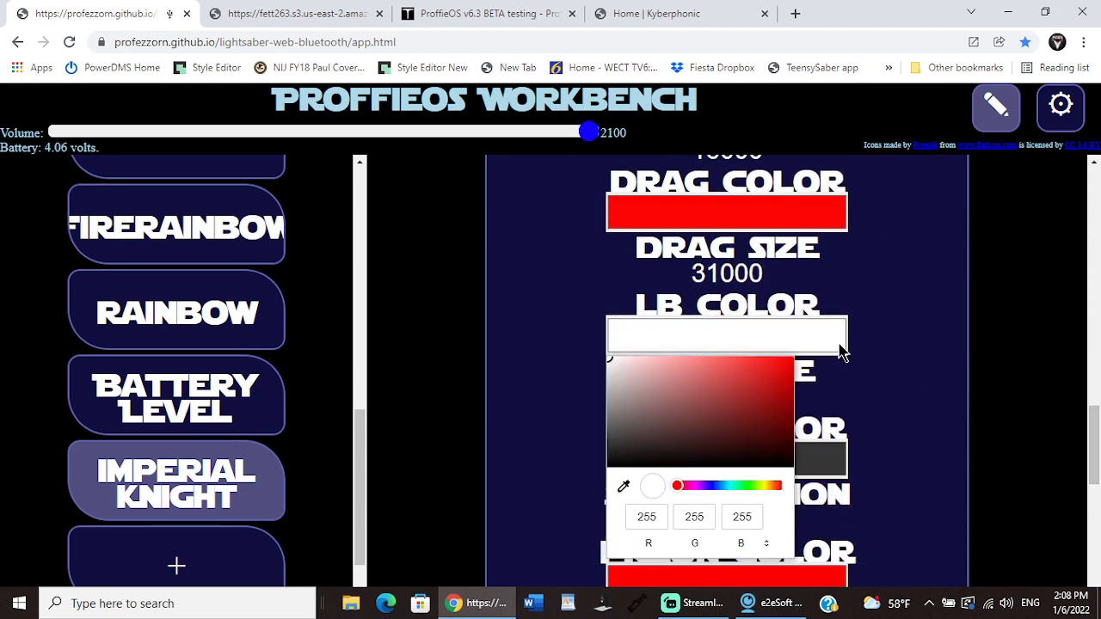
{"action": "left_click", "coordinate": [786, 363]}
{"action": "left_click", "coordinate": [952, 399]}
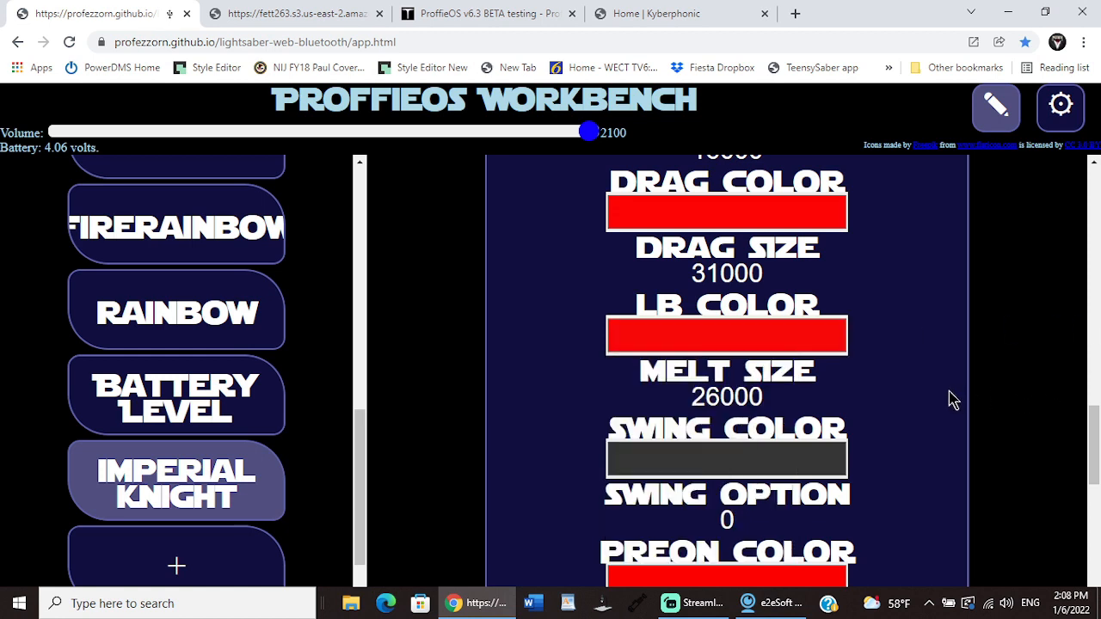
Step: Look through the imperial knight preset's remaining Style1 options and its earlier settings, and leave preset editing
{"action": "scroll", "coordinate": [1095, 445], "scroll_direction": "down", "scroll_amount": 2}
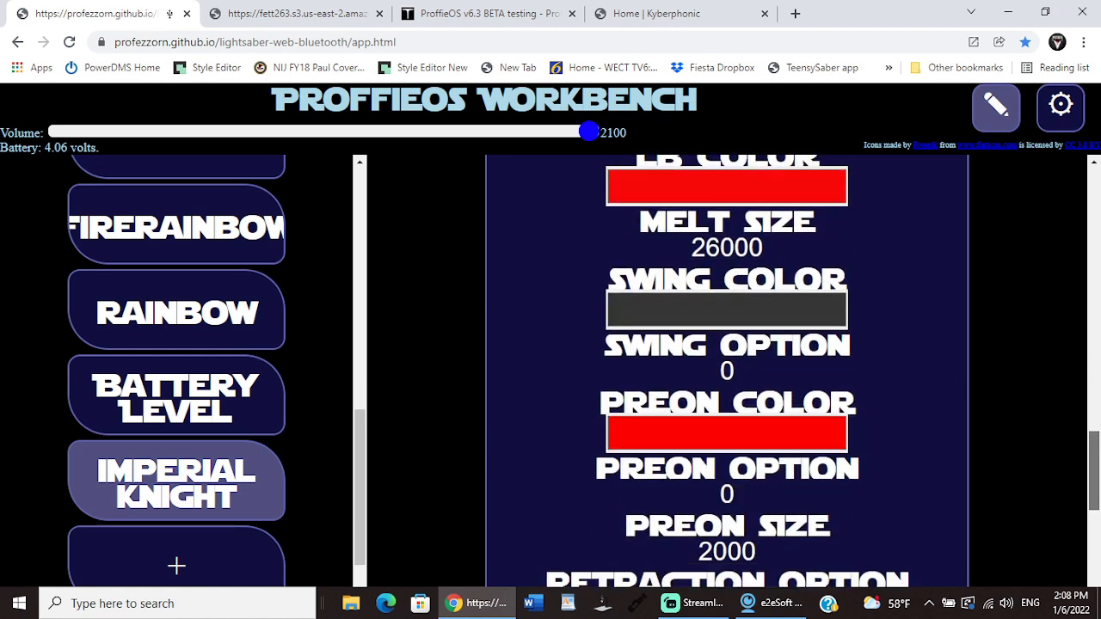
{"action": "scroll", "coordinate": [1095, 464], "scroll_direction": "down", "scroll_amount": 3}
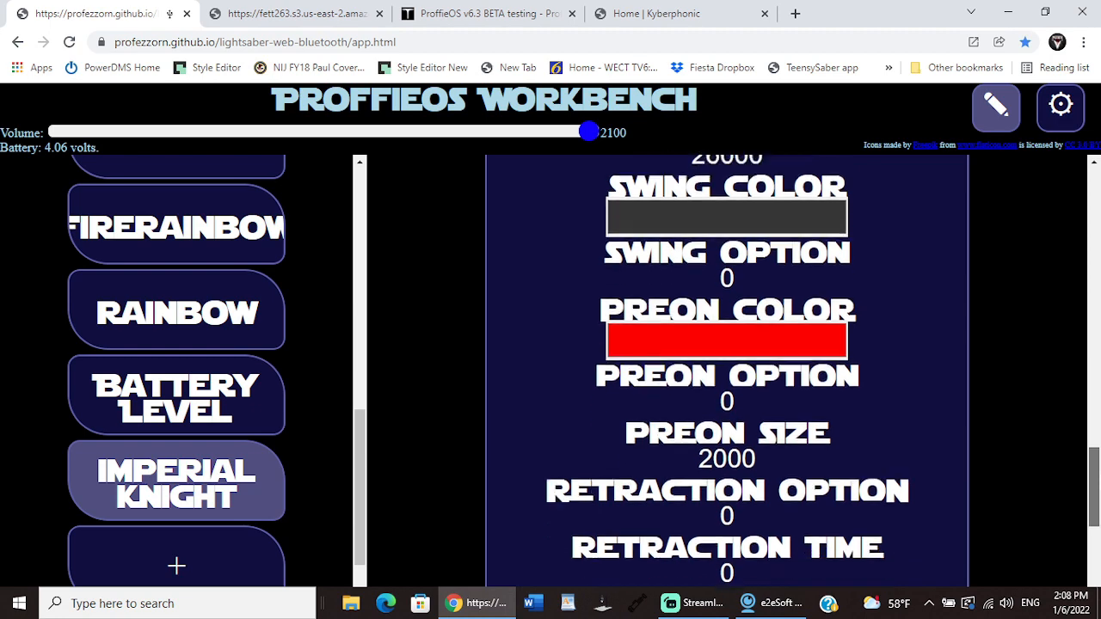
{"action": "scroll", "coordinate": [1095, 507], "scroll_direction": "up", "scroll_amount": 1}
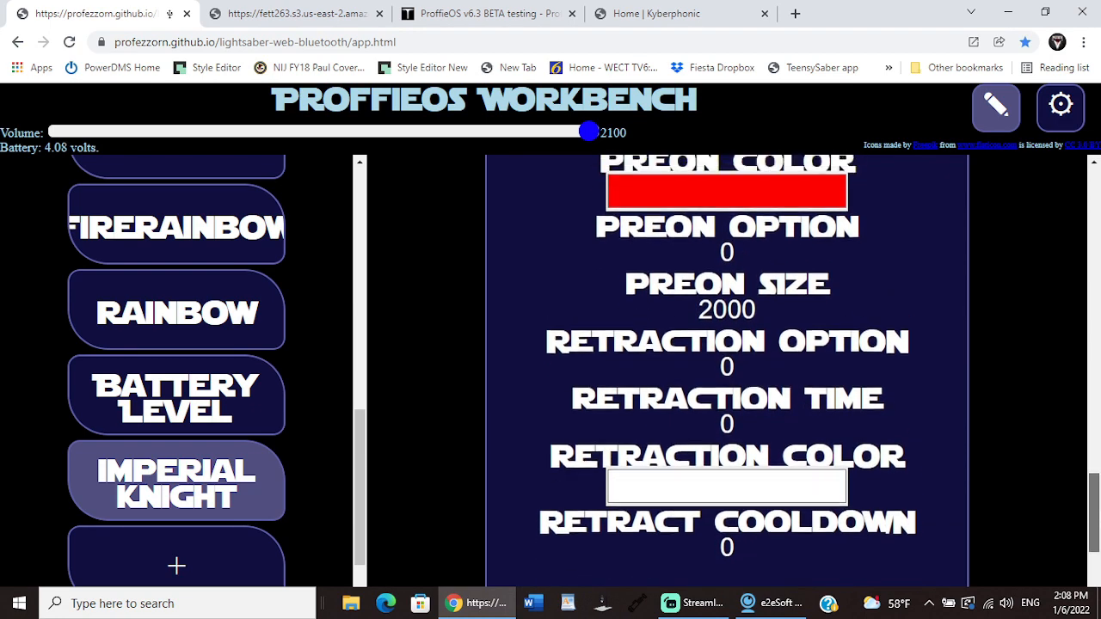
{"action": "scroll", "coordinate": [727, 371], "scroll_direction": "up", "scroll_amount": 6}
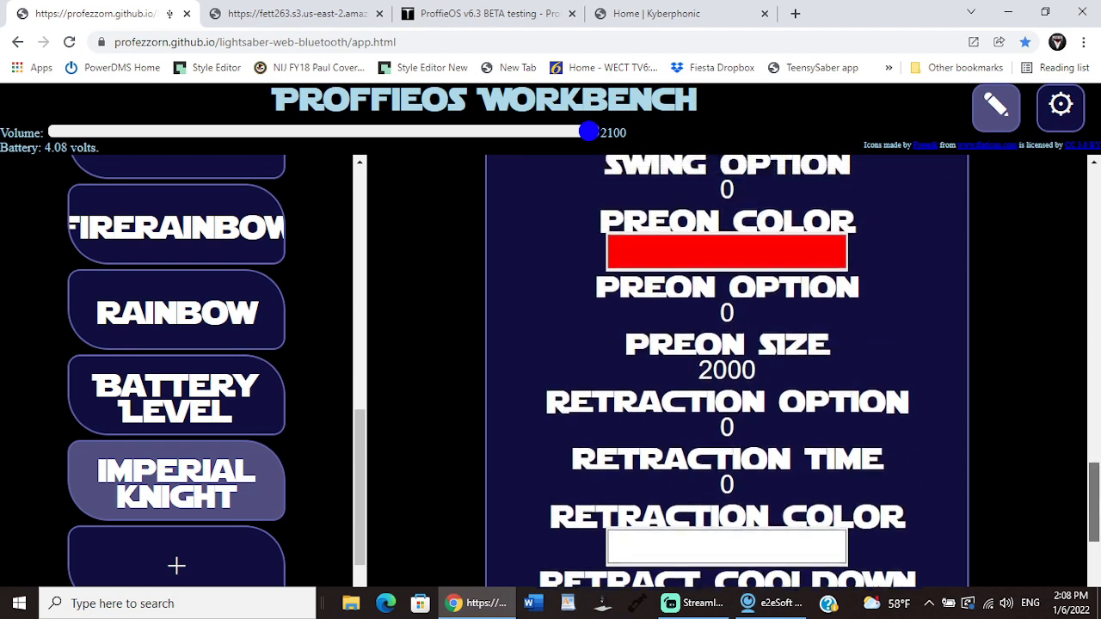
{"action": "scroll", "coordinate": [1095, 361], "scroll_direction": "up", "scroll_amount": 4}
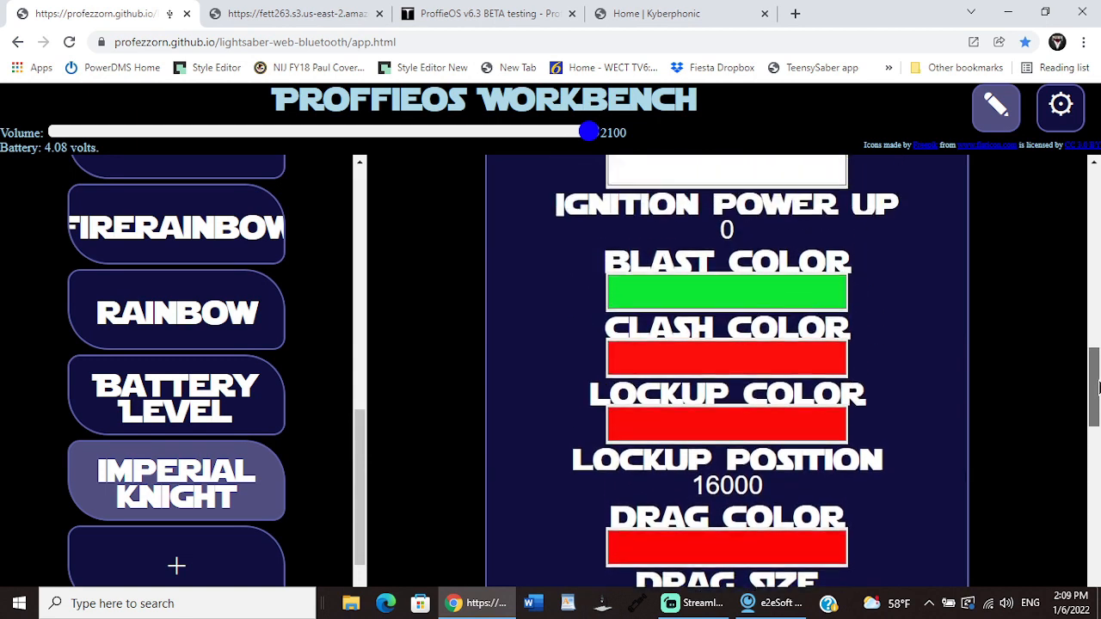
{"action": "scroll", "coordinate": [1096, 361], "scroll_direction": "up", "scroll_amount": 1}
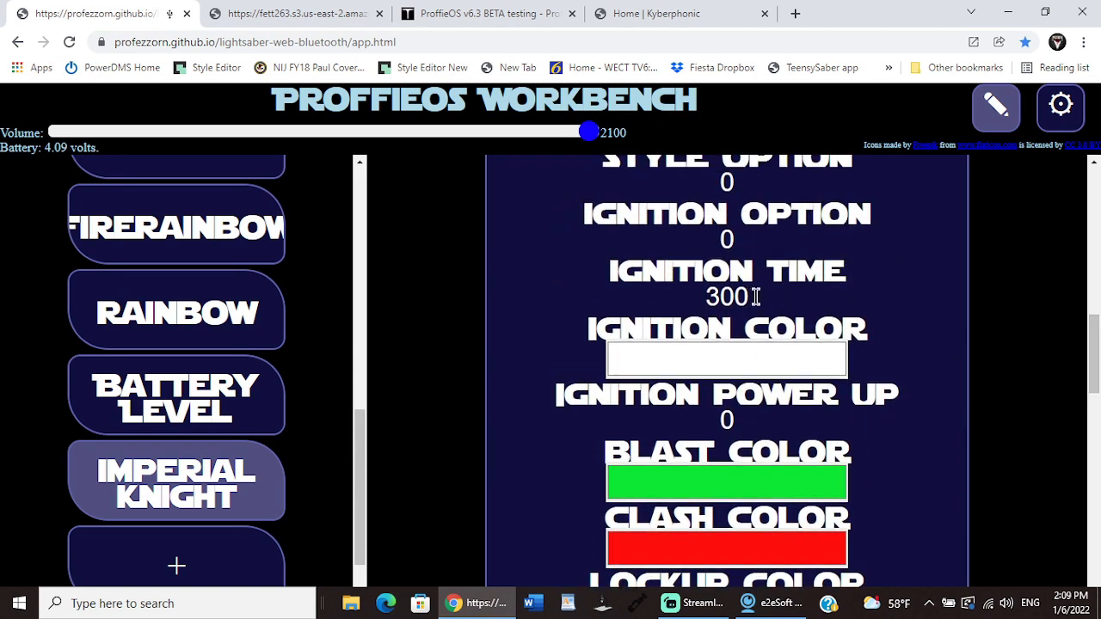
{"action": "scroll", "coordinate": [1096, 360], "scroll_direction": "up", "scroll_amount": 10}
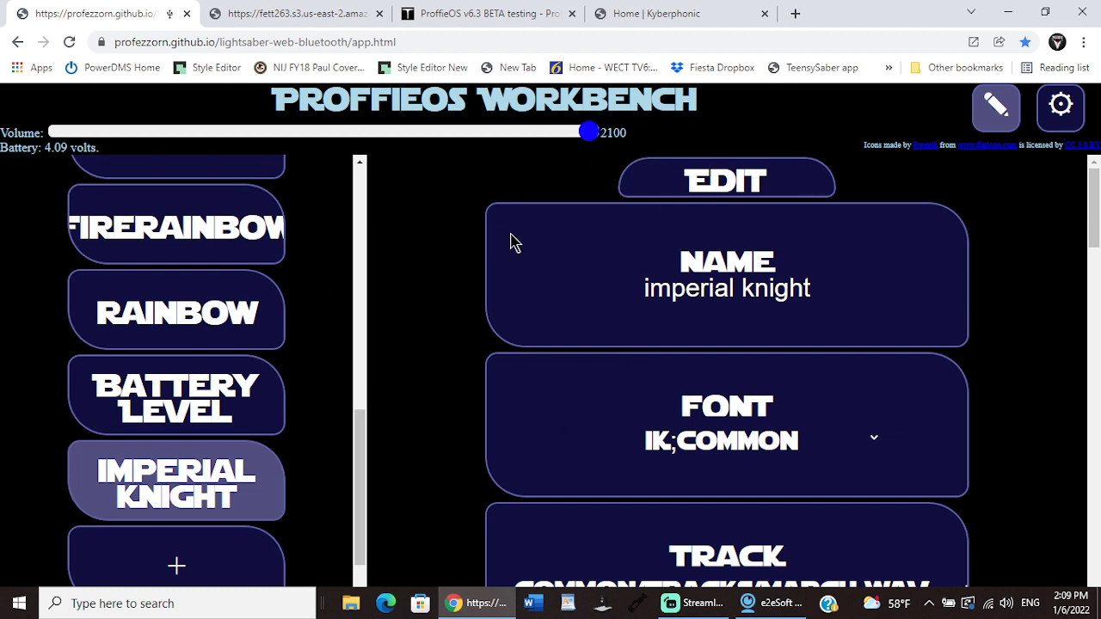
{"action": "left_click", "coordinate": [996, 106]}
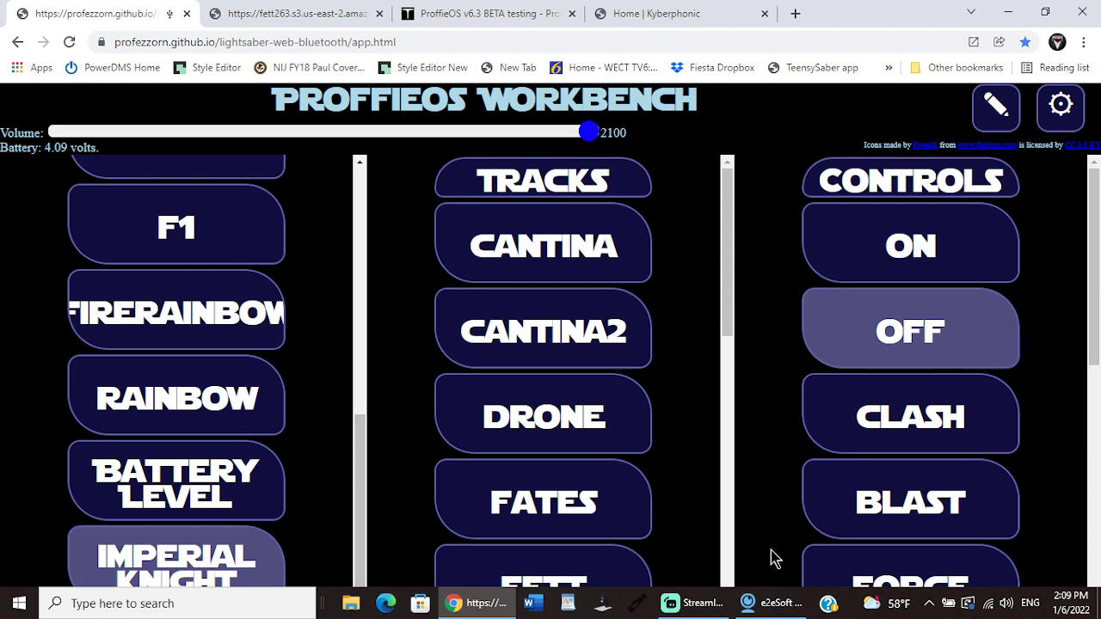
Step: Switch to Streamlabs Desktop, transition the WIndow Share scene to live, and return to ProffieOS Workbench in Chrome
{"action": "left_click", "coordinate": [701, 606]}
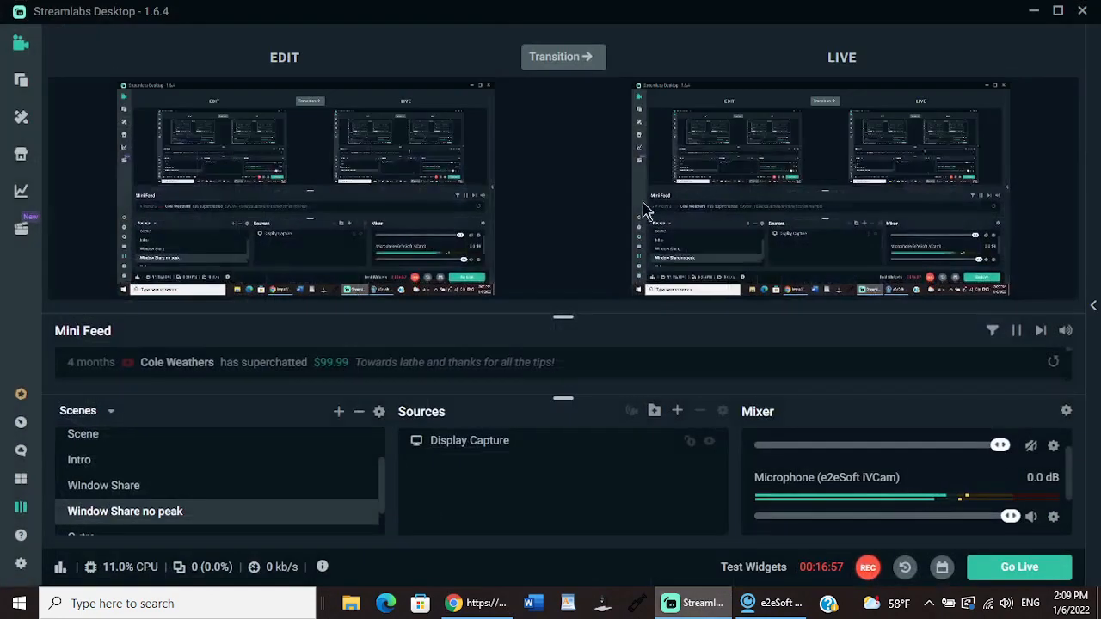
{"action": "left_click", "coordinate": [159, 487]}
{"action": "left_click", "coordinate": [550, 66]}
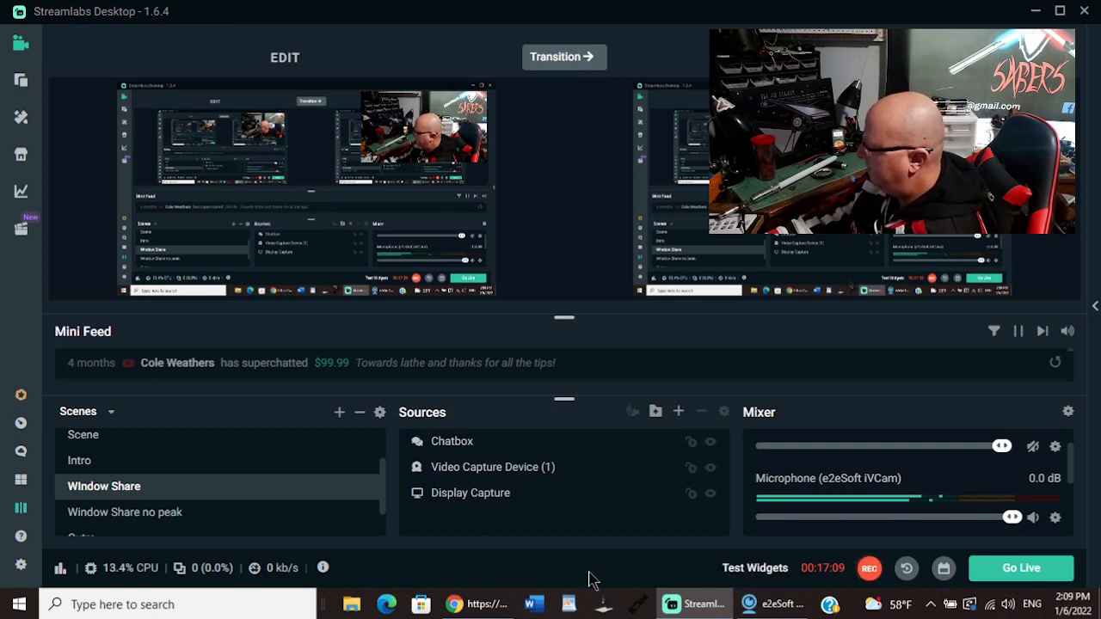
{"action": "left_click", "coordinate": [487, 604]}
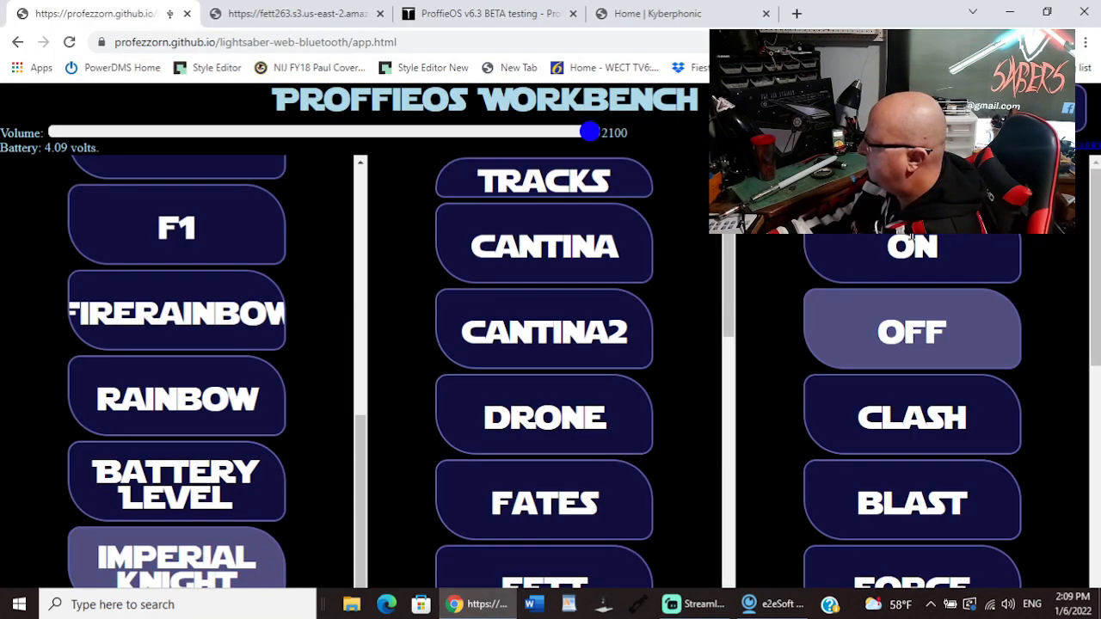
Step: Turn the saber on with the imperial knight preset, look through the available blade effect controls, and turn it off
{"action": "left_click", "coordinate": [897, 252]}
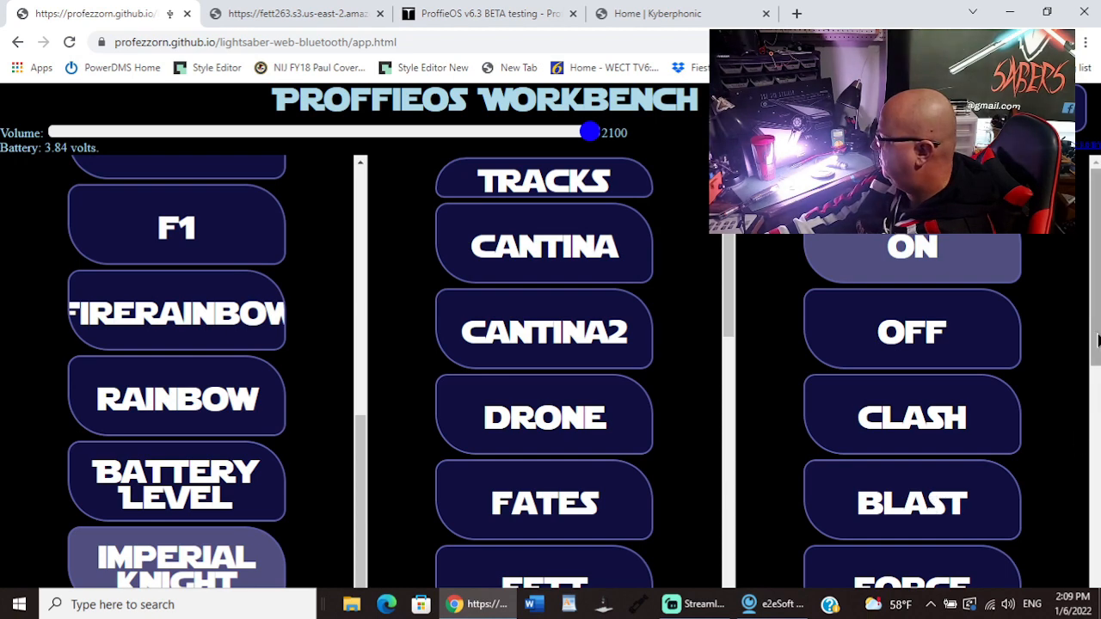
{"action": "scroll", "coordinate": [1098, 400], "scroll_direction": "down", "scroll_amount": 2}
{"action": "scroll", "coordinate": [1098, 419], "scroll_direction": "down", "scroll_amount": 1}
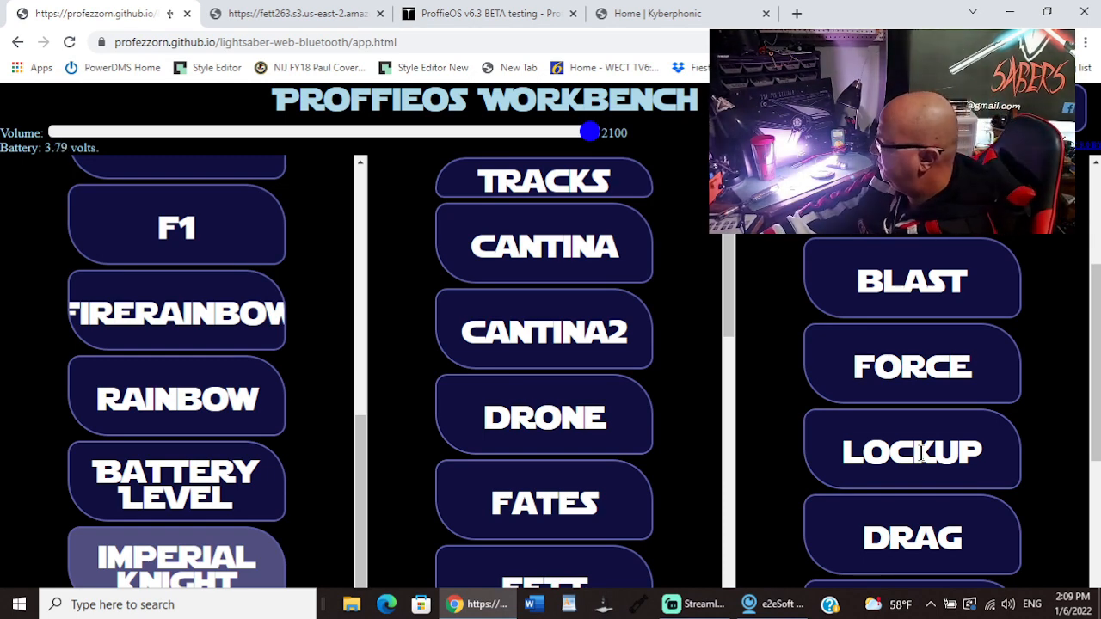
{"action": "left_click_drag", "start_coordinate": [1096, 394], "coordinate": [1097, 526]}
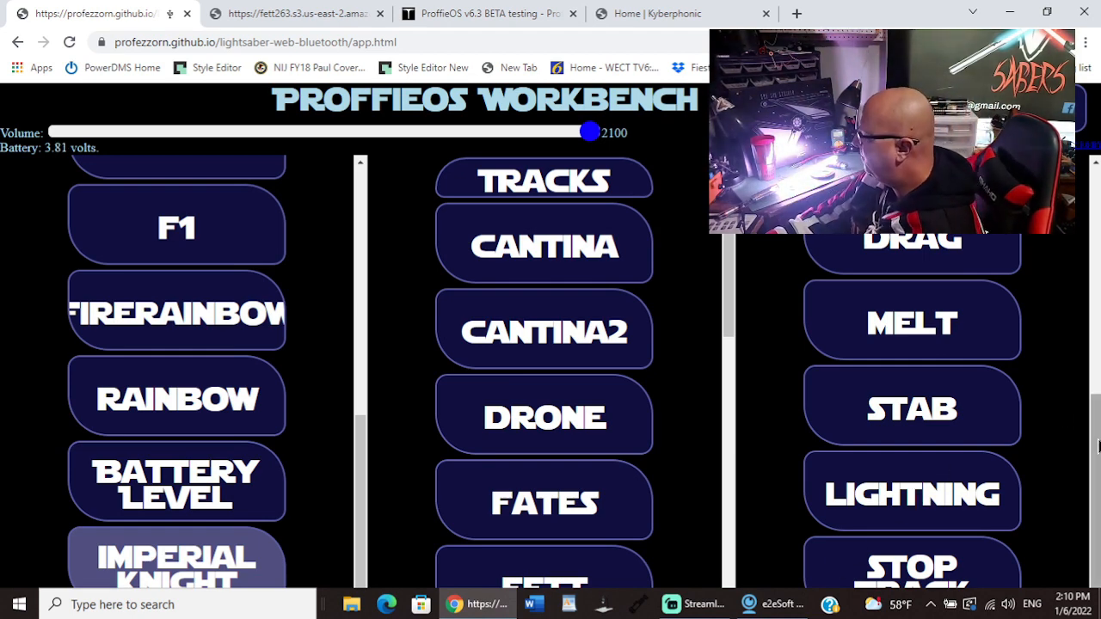
{"action": "left_click_drag", "start_coordinate": [1095, 492], "coordinate": [1095, 264]}
{"action": "left_click", "coordinate": [935, 332]}
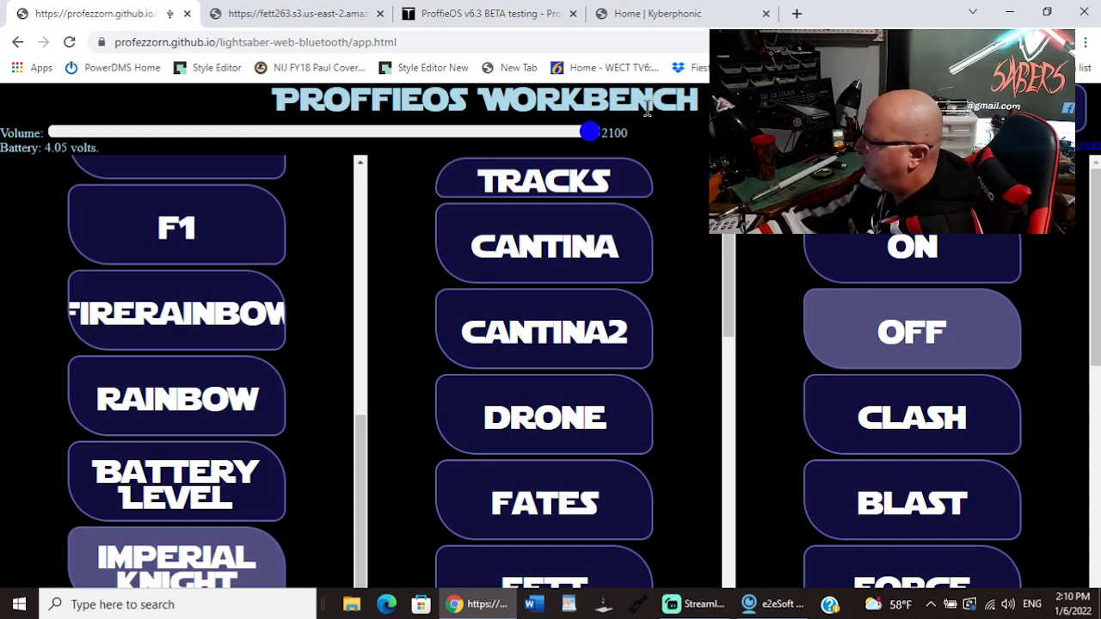
Step: Switch to Streamlabs Desktop, transition the Window Share no peak scene to live, and minimize Streamlabs to return to the Workbench
{"action": "left_click", "coordinate": [676, 606]}
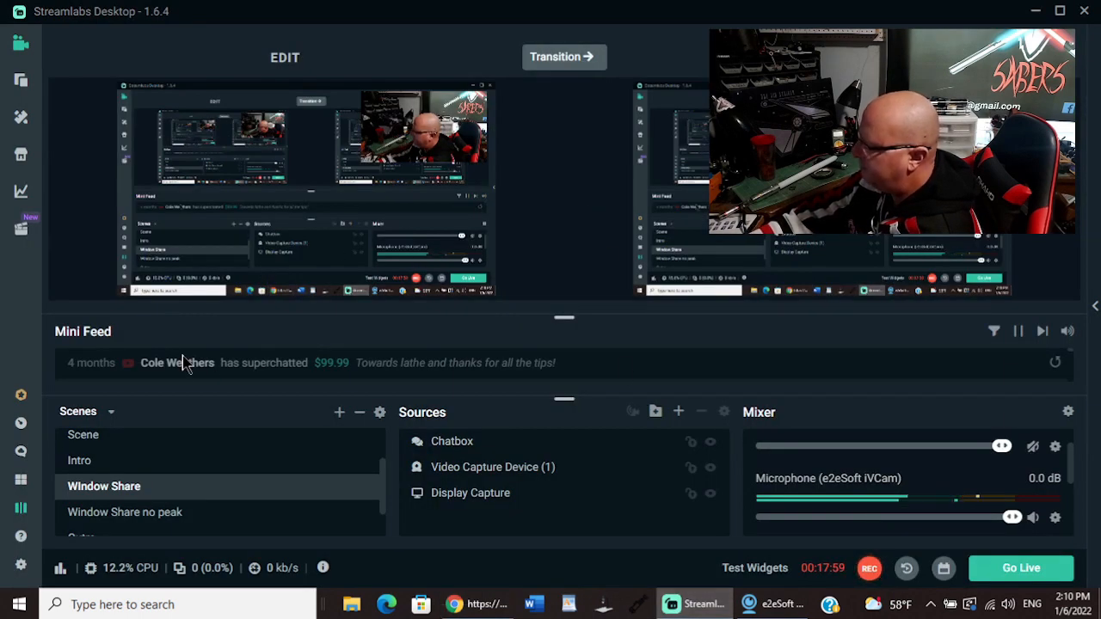
{"action": "left_click", "coordinate": [111, 514]}
{"action": "left_click", "coordinate": [542, 67]}
{"action": "left_click", "coordinate": [1037, 12]}
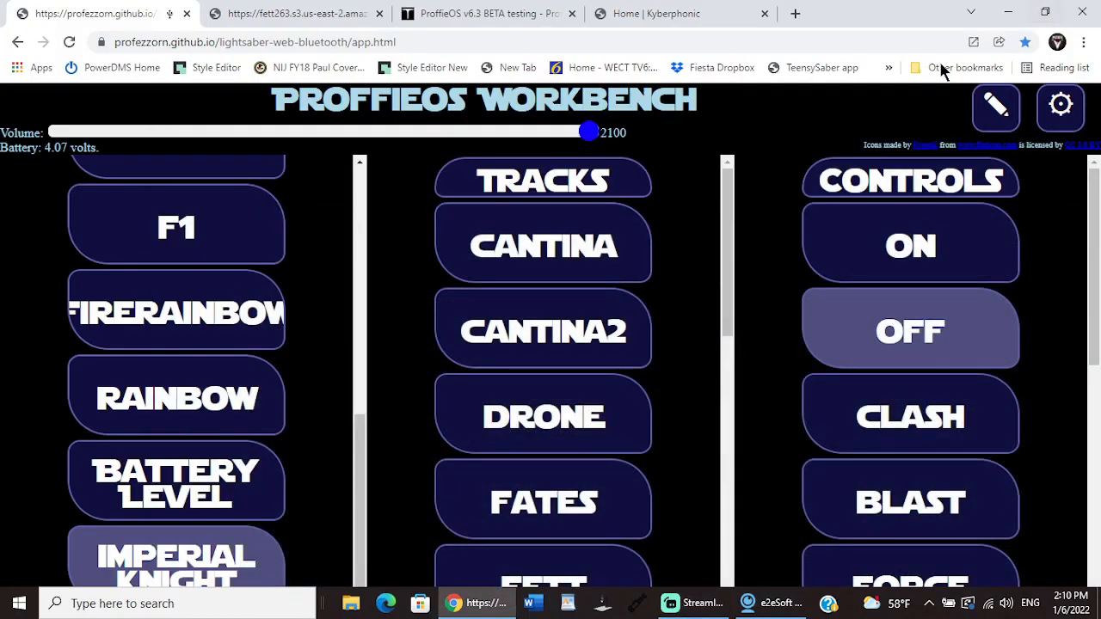
Step: Review the saber's settings from brightness and clash threshold down to max clash strength, and leave the settings page
{"action": "left_click", "coordinate": [1060, 104]}
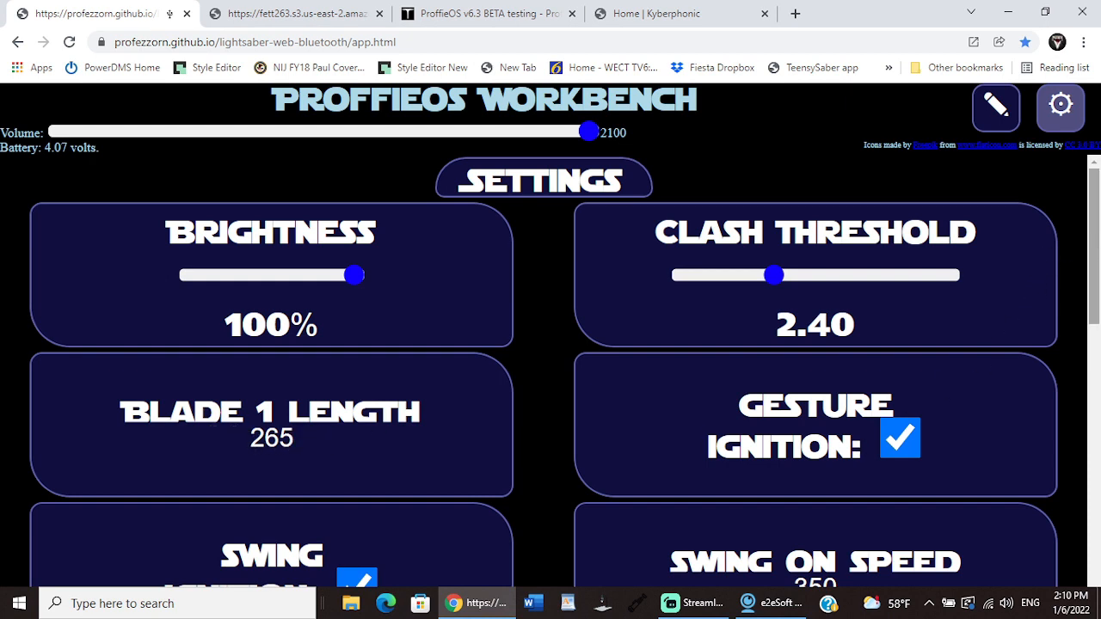
{"action": "left_click_drag", "start_coordinate": [1096, 241], "coordinate": [1097, 535]}
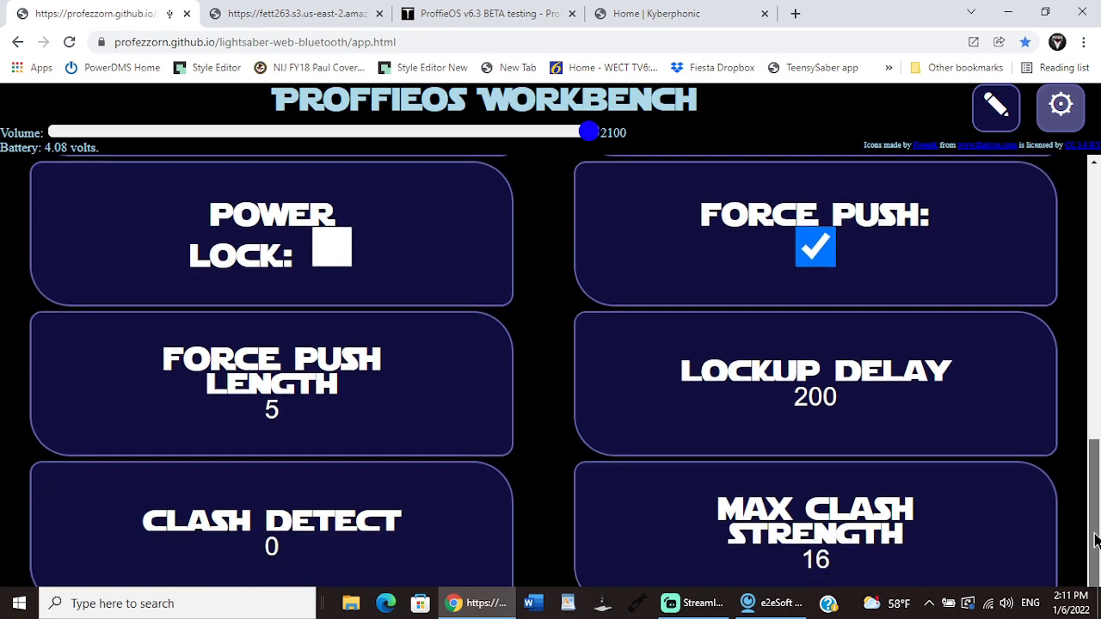
{"action": "left_click_drag", "start_coordinate": [1096, 539], "coordinate": [1095, 258]}
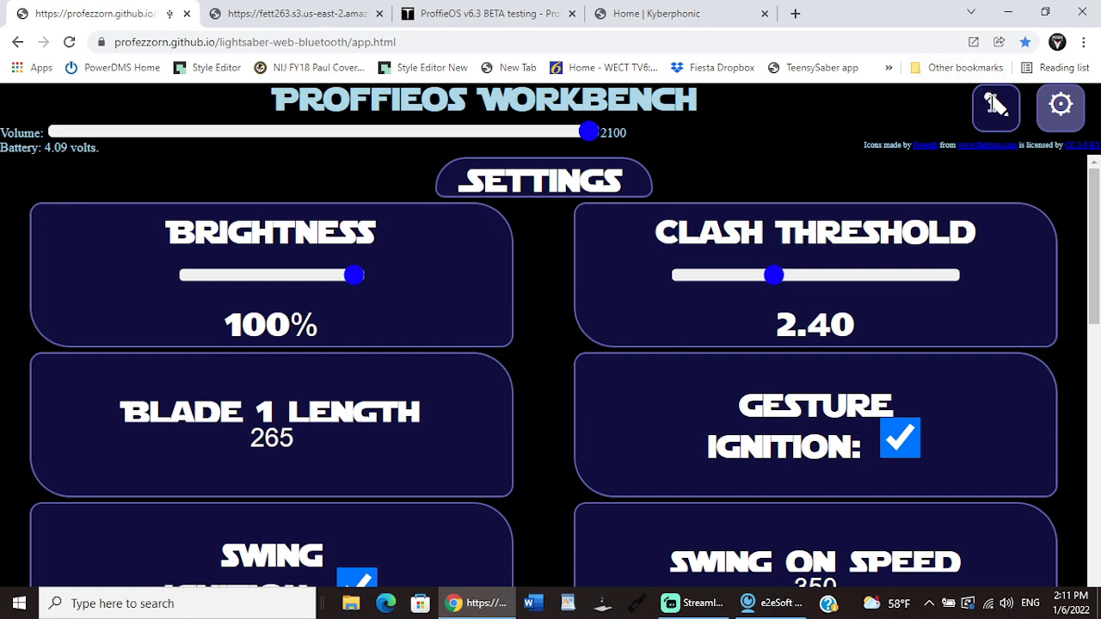
{"action": "left_click", "coordinate": [1062, 103]}
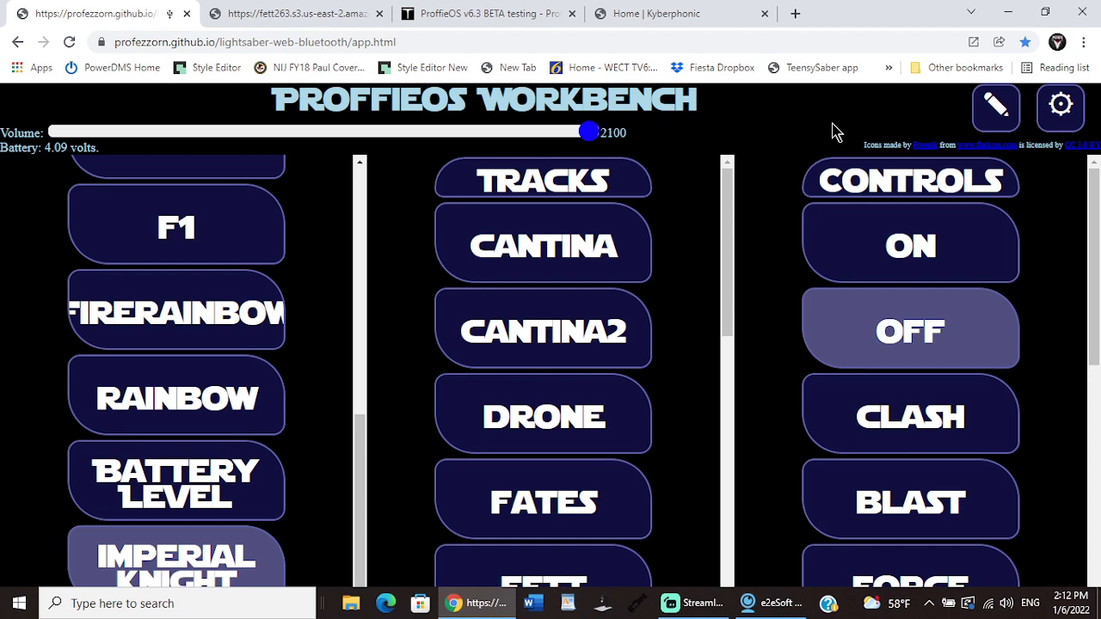
Step: Minimize the browser, switch to Streamlabs Desktop, and select the camera scene named Scene for the edit preview
{"action": "left_click", "coordinate": [1007, 13]}
{"action": "left_click", "coordinate": [701, 605]}
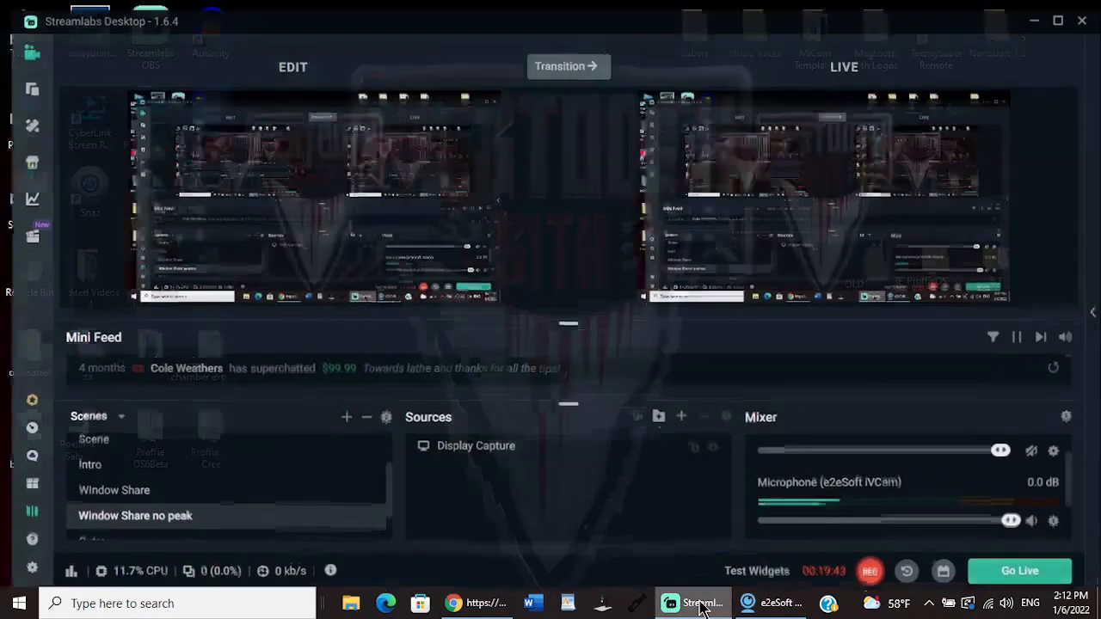
{"action": "left_click", "coordinate": [154, 440]}
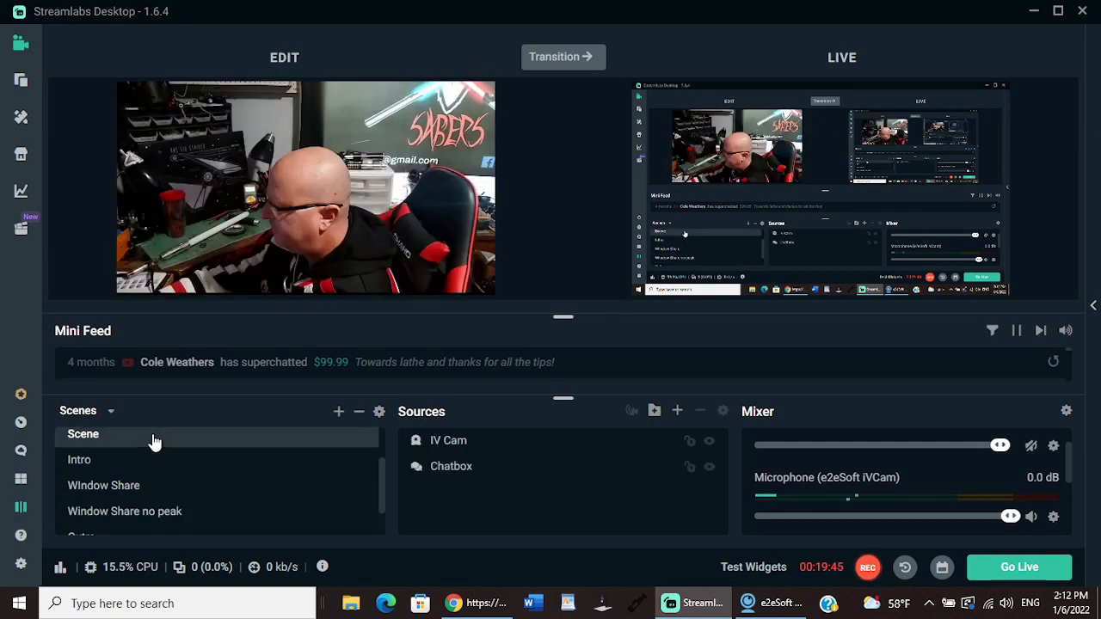